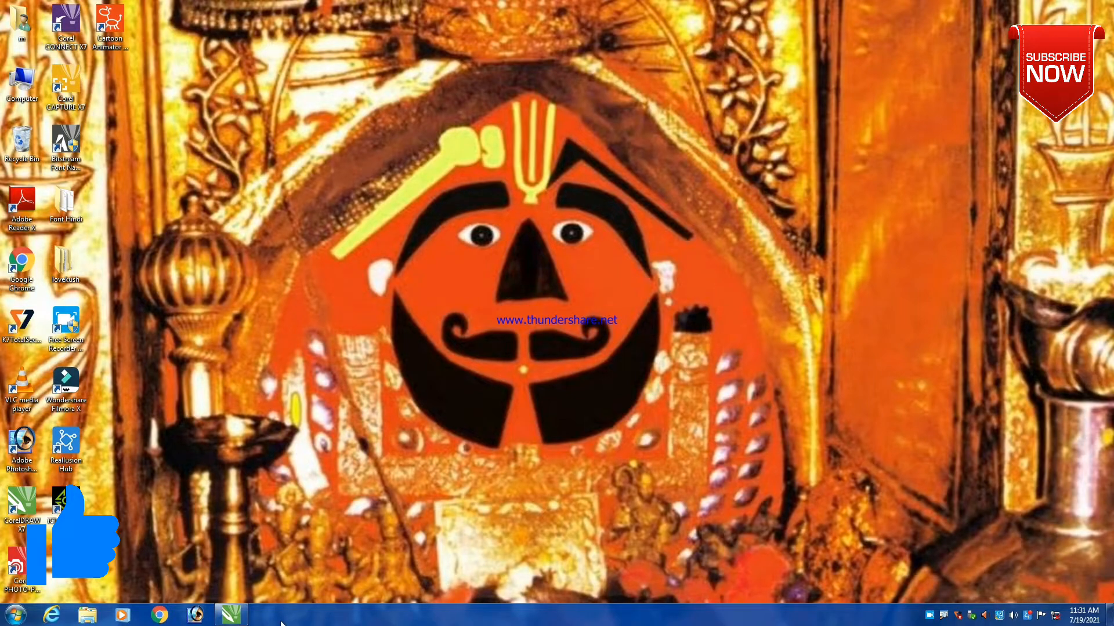
- Switch to CorelDRAW and add a page-sized rectangle over the blank A4 page
click(231, 615)
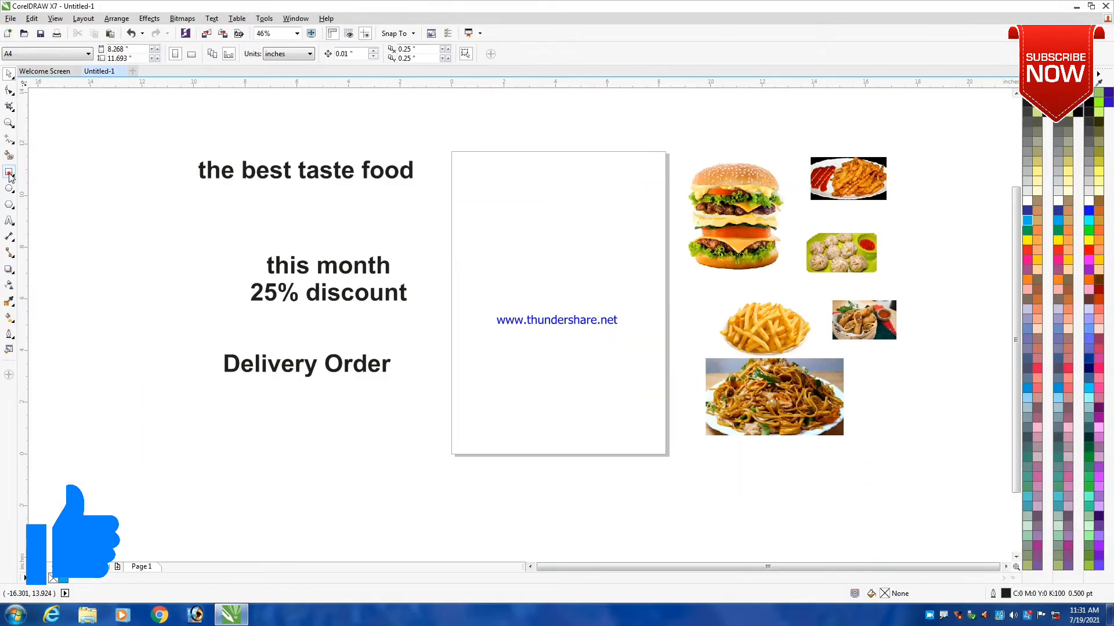
double_click(9, 173)
key(space)
click(105, 171)
click(519, 213)
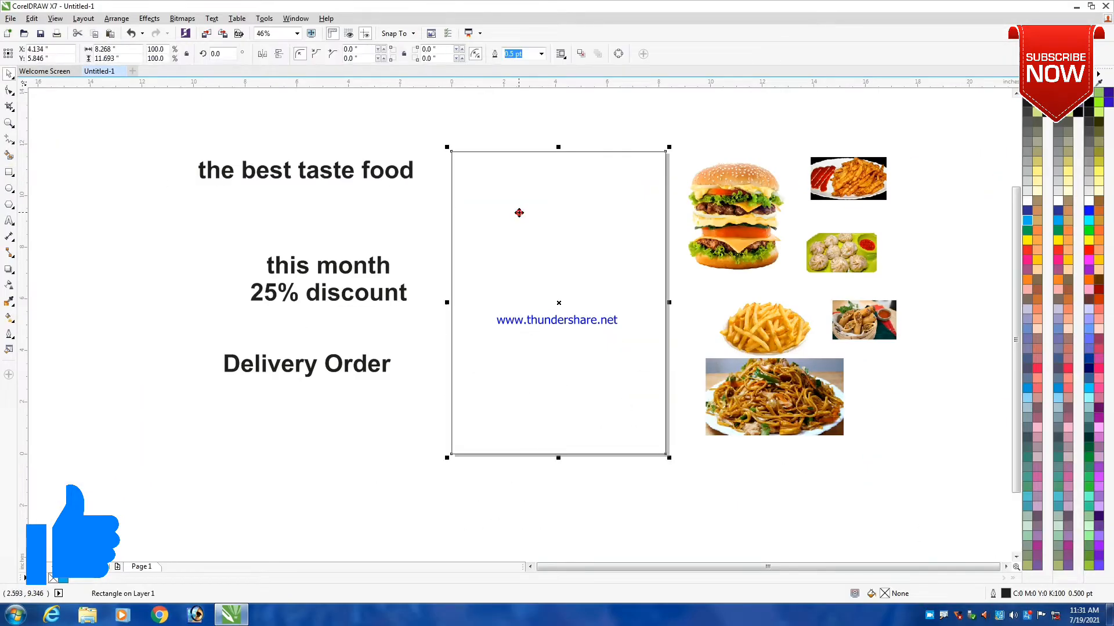
click(393, 136)
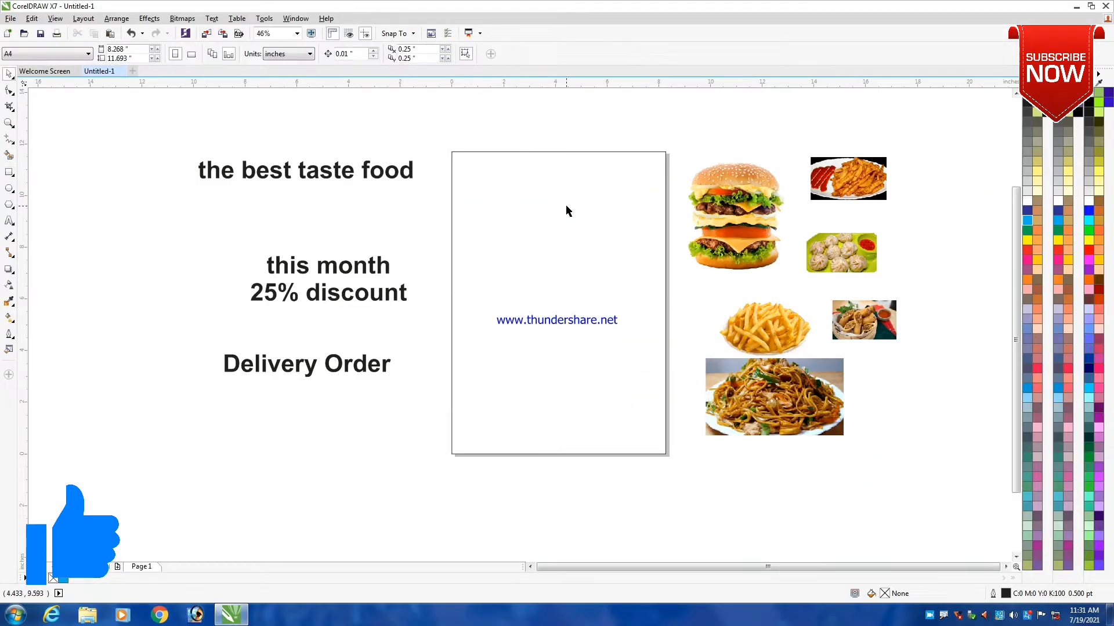
- Draw a tall, narrow rectangle about 0.21 × 1.95 in in the empty area well left of the text
scroll(510, 199, down, 3)
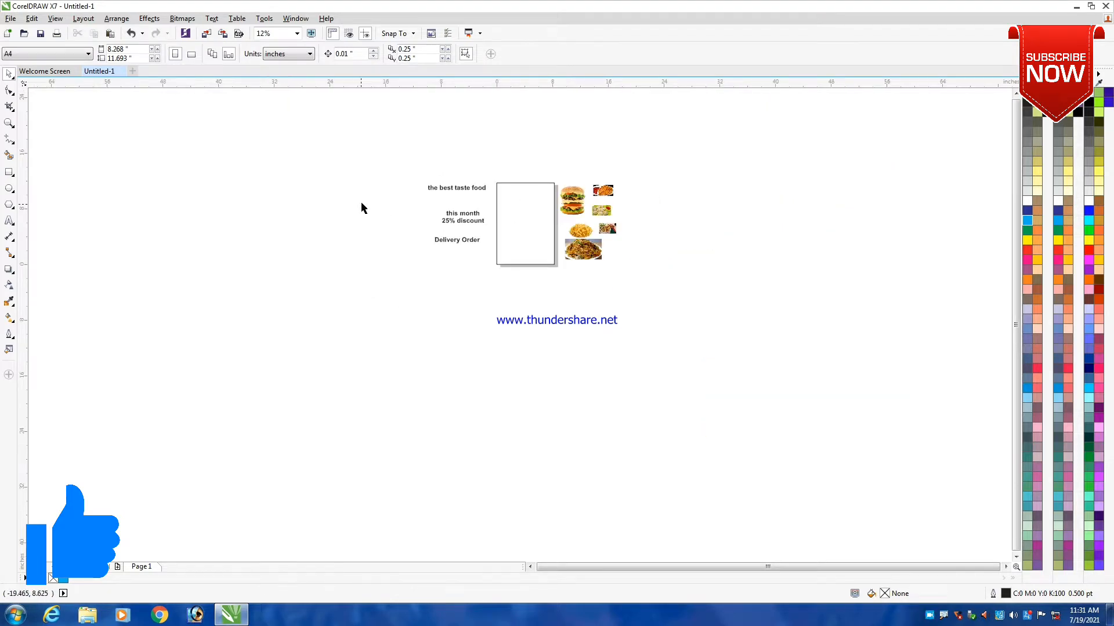
scroll(435, 172, up, 3)
scroll(284, 184, down, 3)
scroll(261, 185, up, 3)
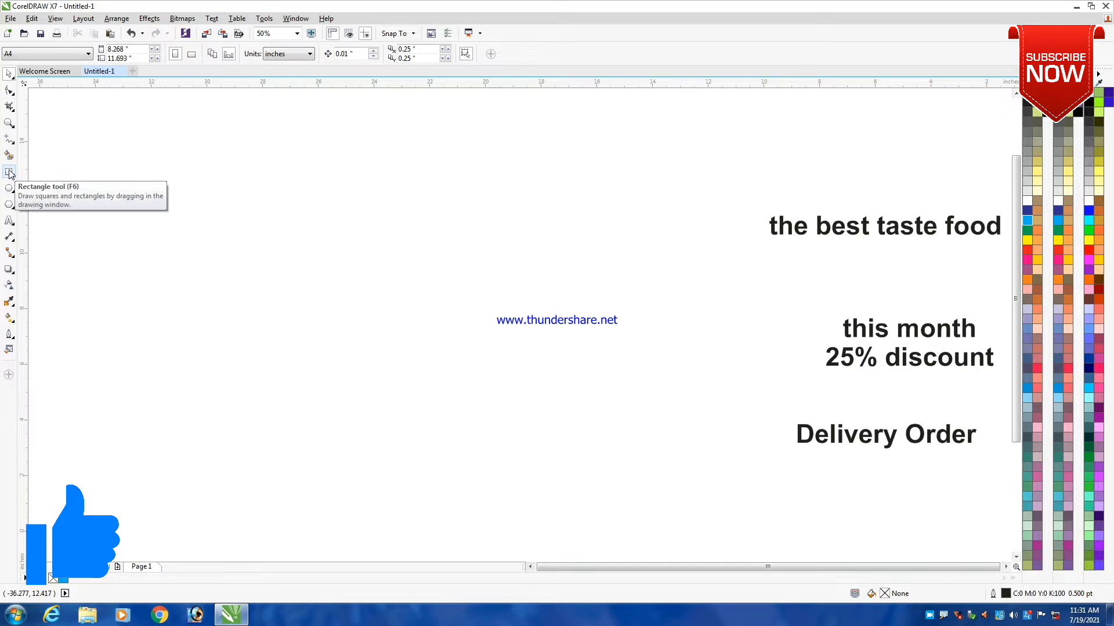
click(9, 173)
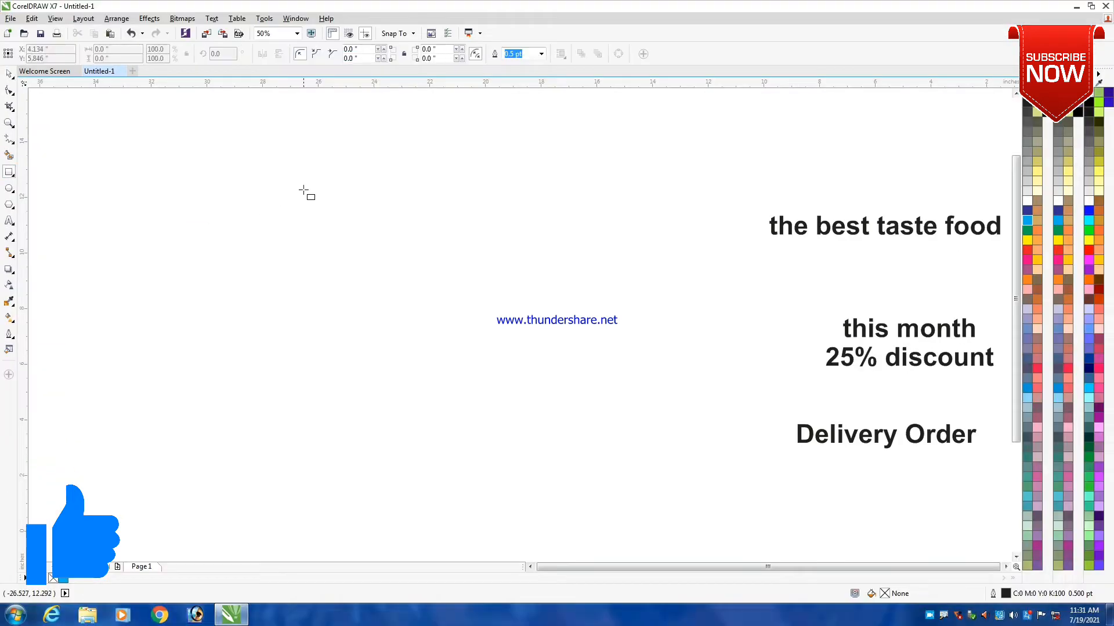
scroll(303, 191, up, 1)
drag(309, 179, 320, 292)
scroll(298, 200, up, 2)
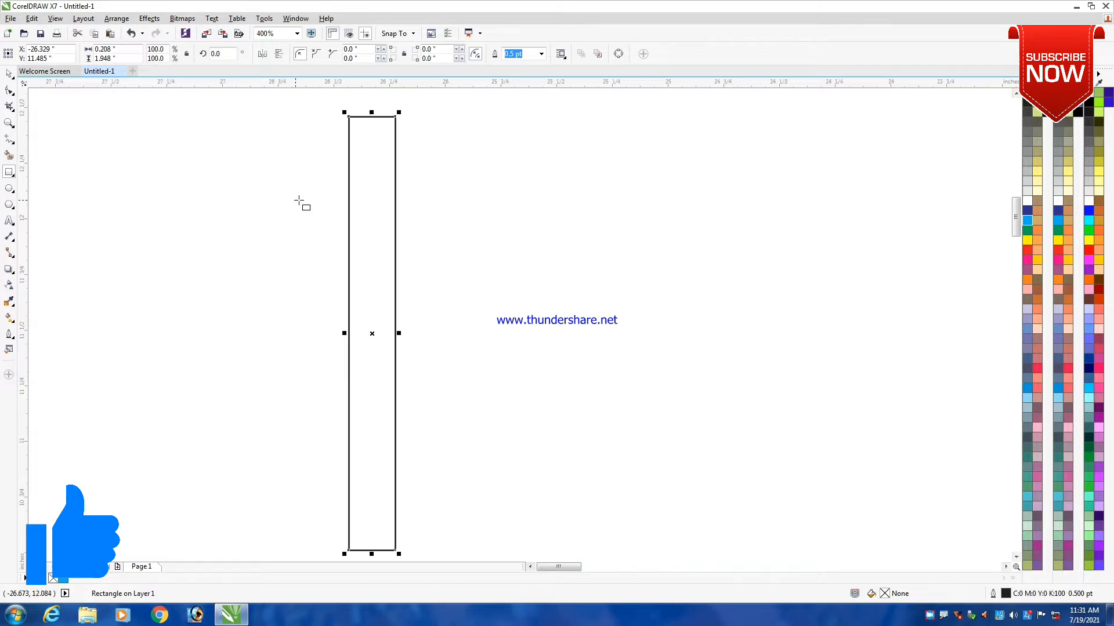
scroll(374, 194, down, 1)
- Convert the narrow rectangle to curves
key(space)
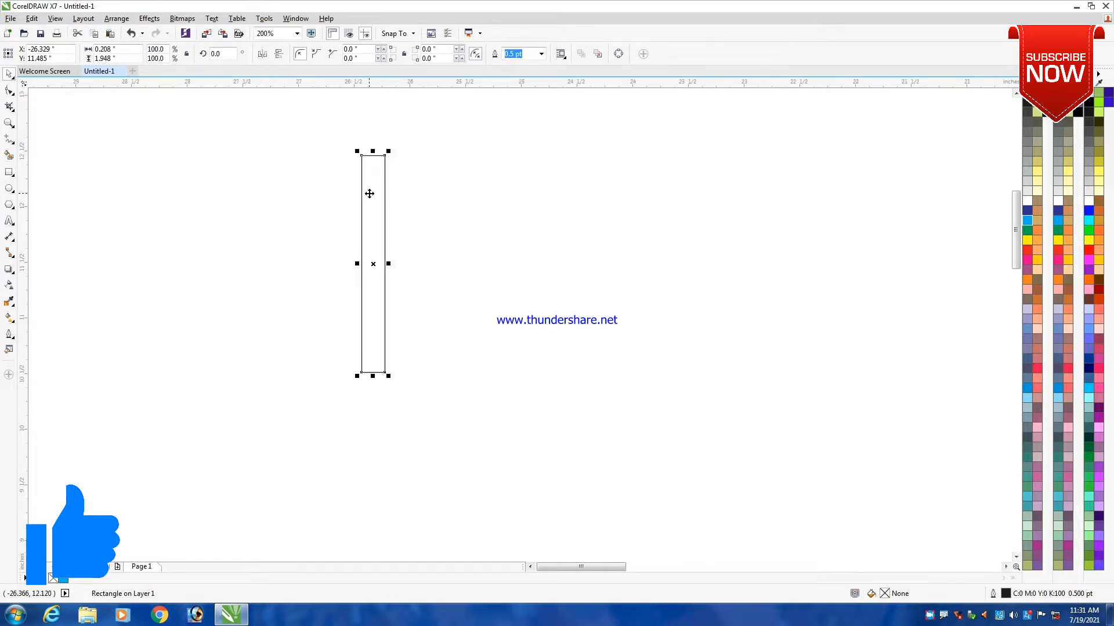
click(82, 19)
mouse_move(115, 20)
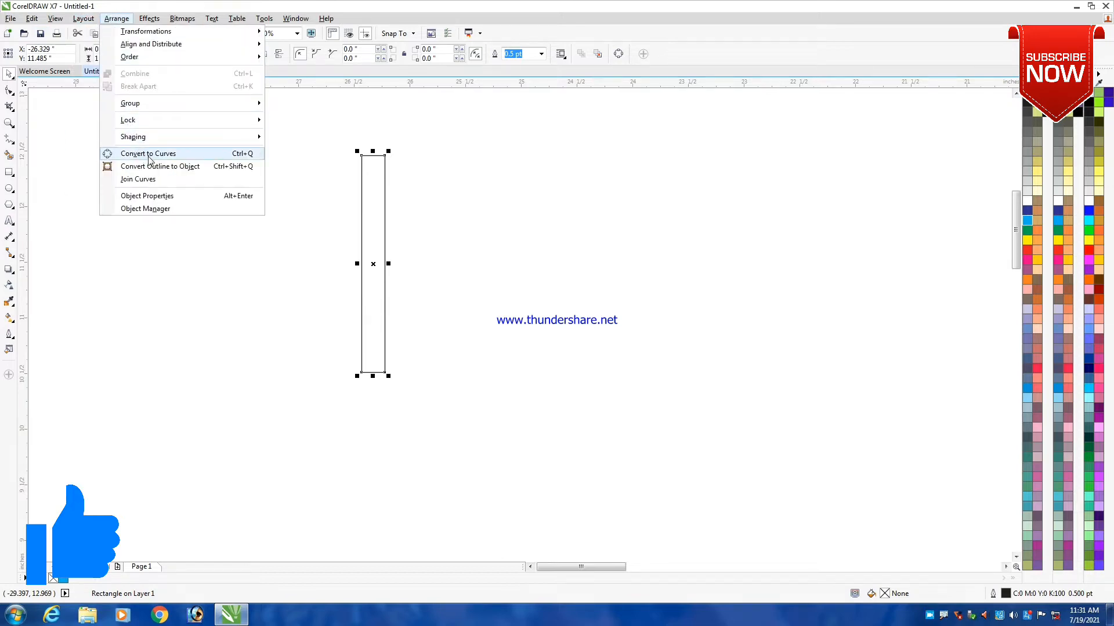
click(148, 156)
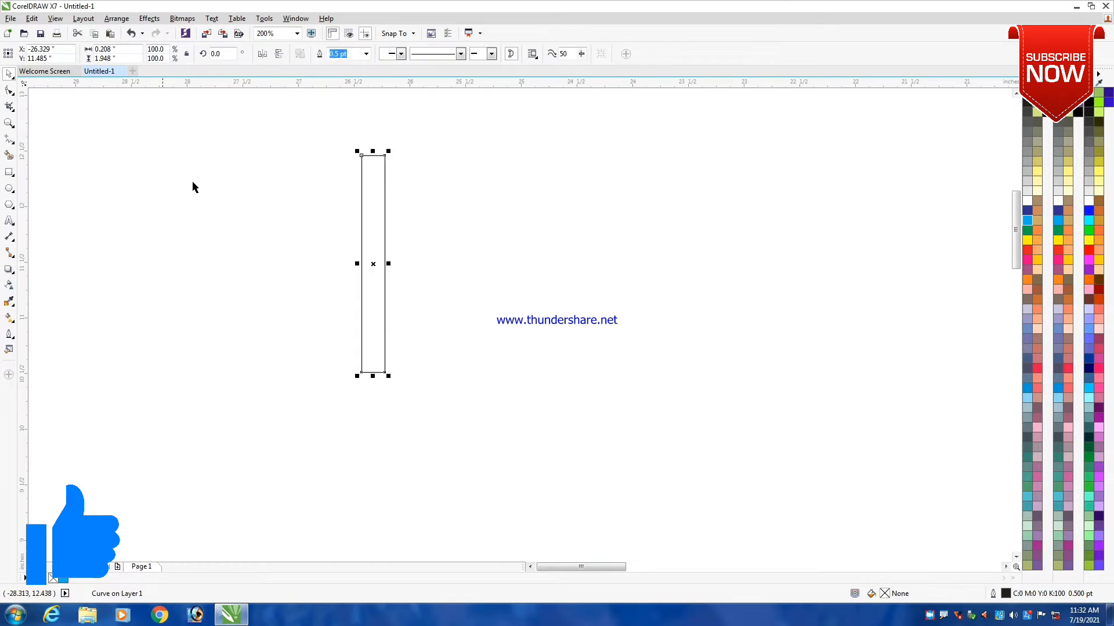
- Add a node midway along the shape's bottom edge and delete both bottom corner nodes, tapering it to a point
scroll(364, 373, up, 2)
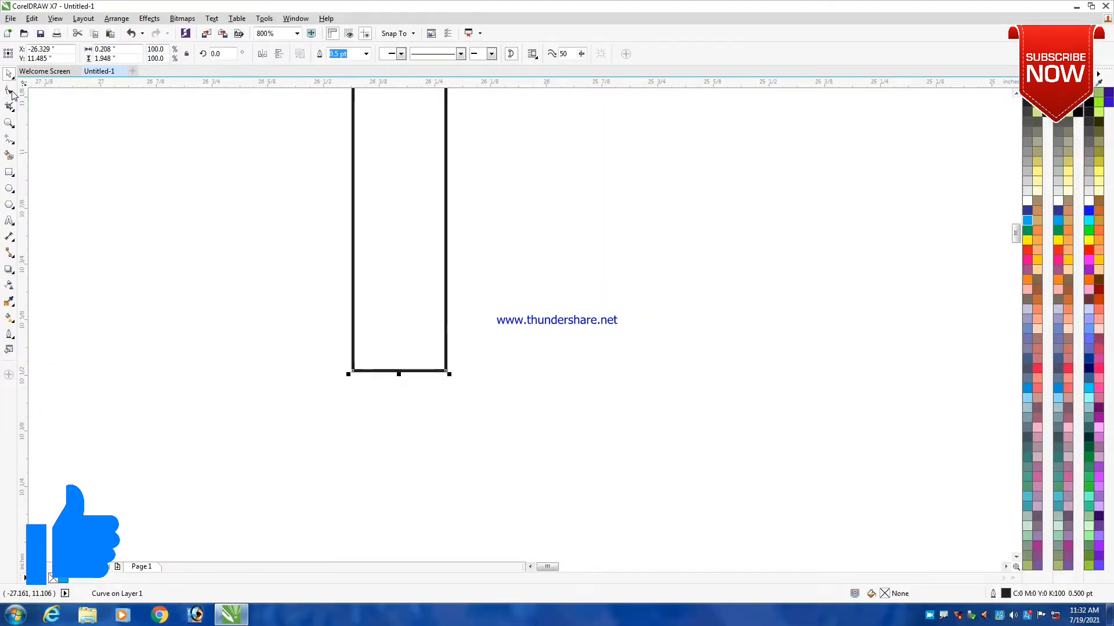
click(10, 91)
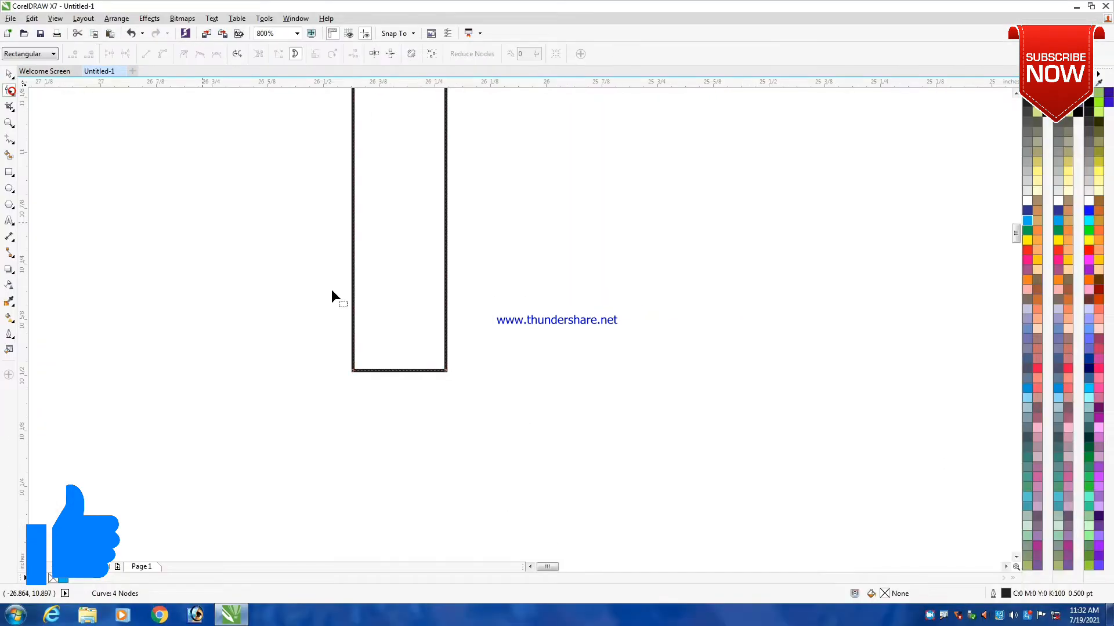
scroll(411, 358, up, 2)
double_click(372, 408)
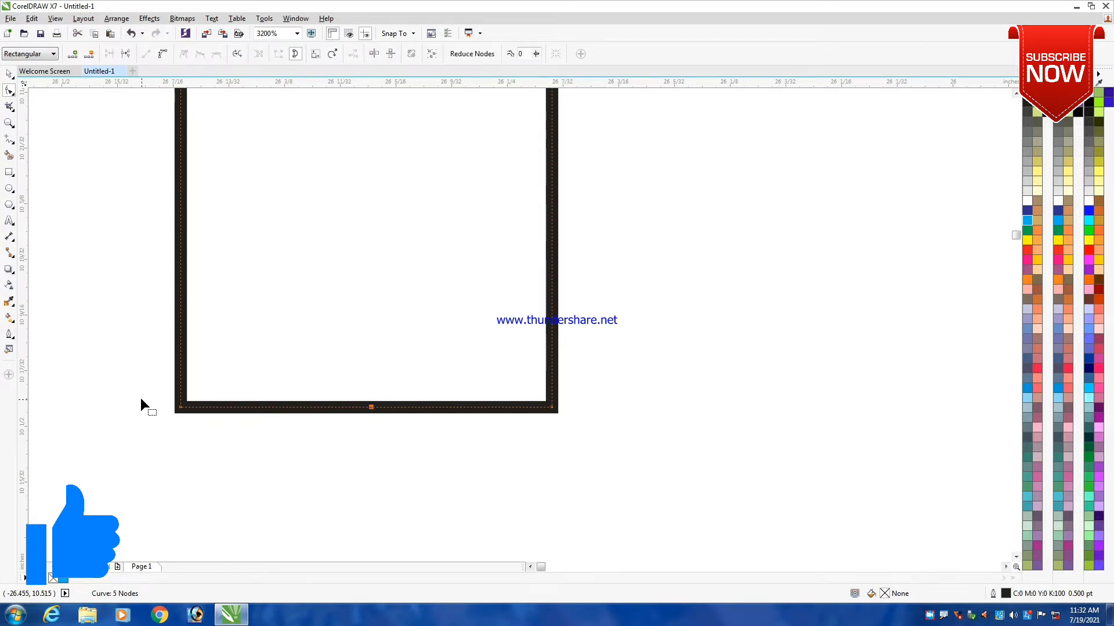
double_click(178, 409)
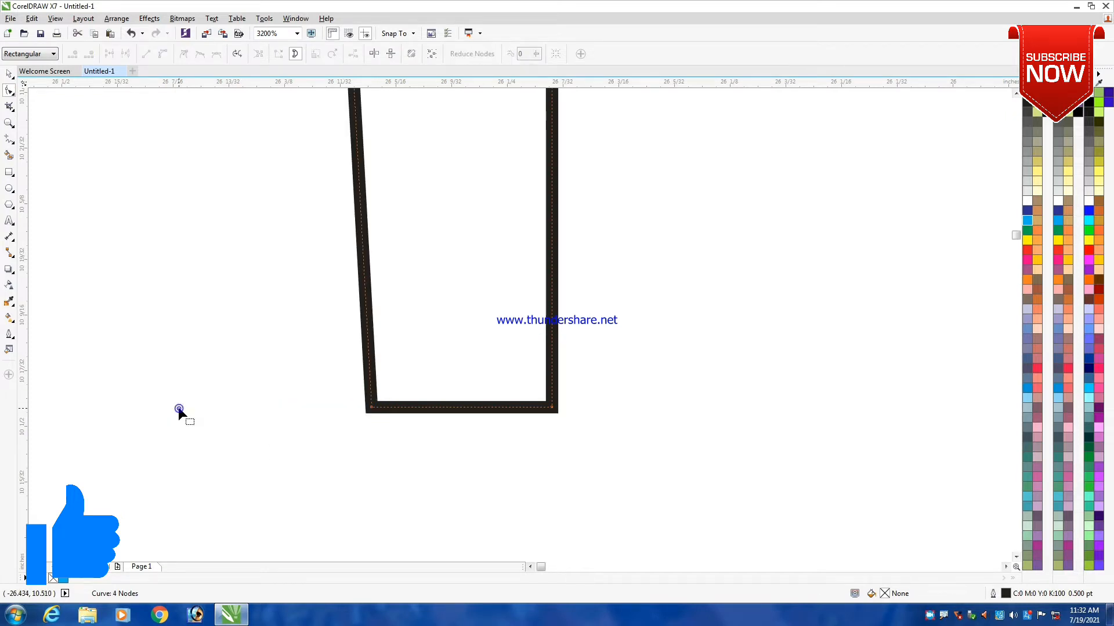
double_click(555, 409)
scroll(522, 371, down, 3)
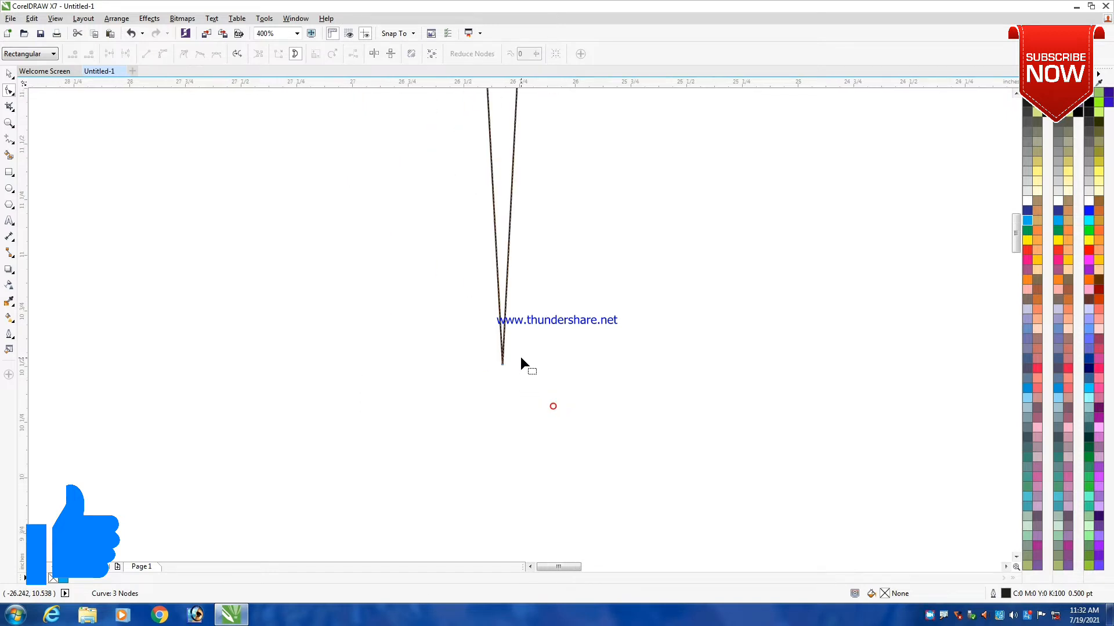
- Nudge the bottom tip node of the tapered shape slightly to the right
scroll(521, 359, down, 1)
drag(458, 323, 622, 420)
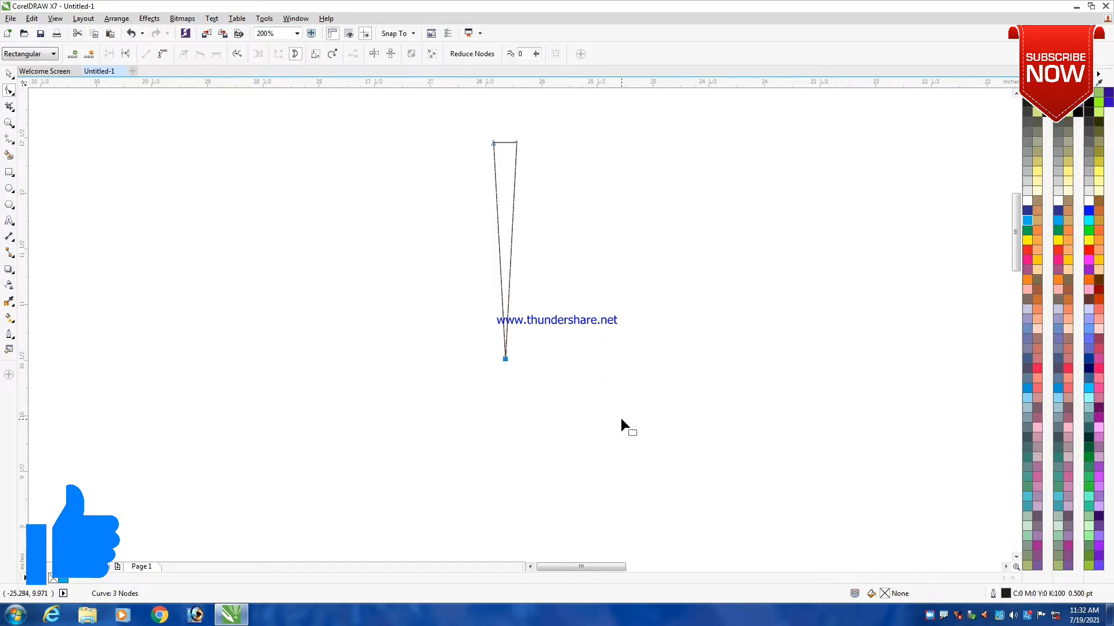
key(Right)
key(Right)
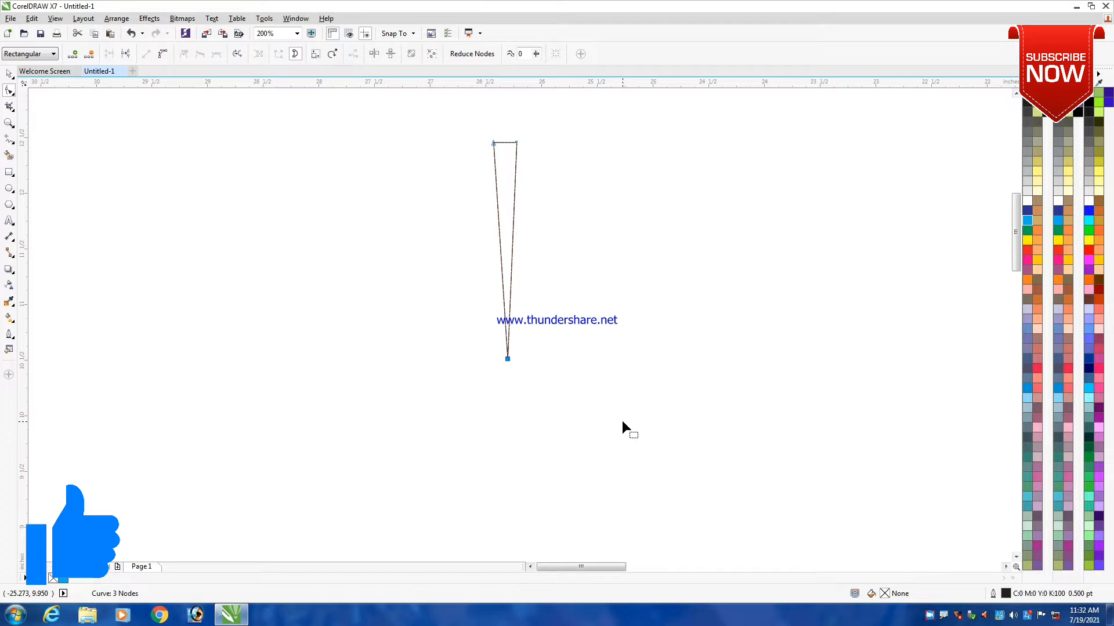
key(Left)
key(space)
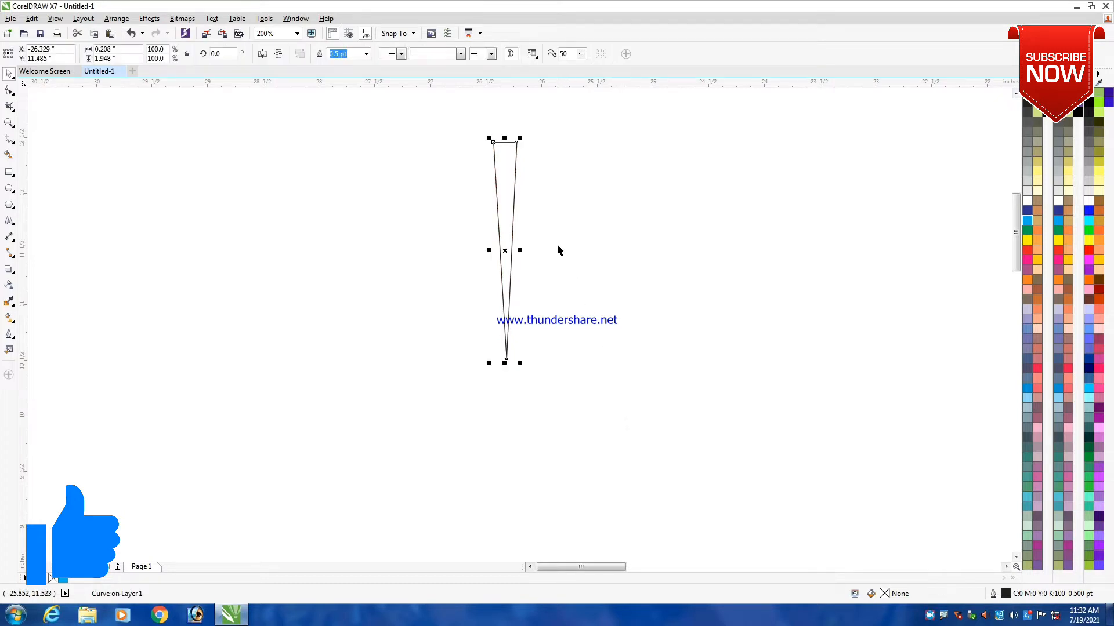
- Fill the tapered ray with yellow-orange (C:0 M:20 Y:100 K:0) and remove its outline
scroll(557, 248, down, 1)
scroll(538, 200, up, 1)
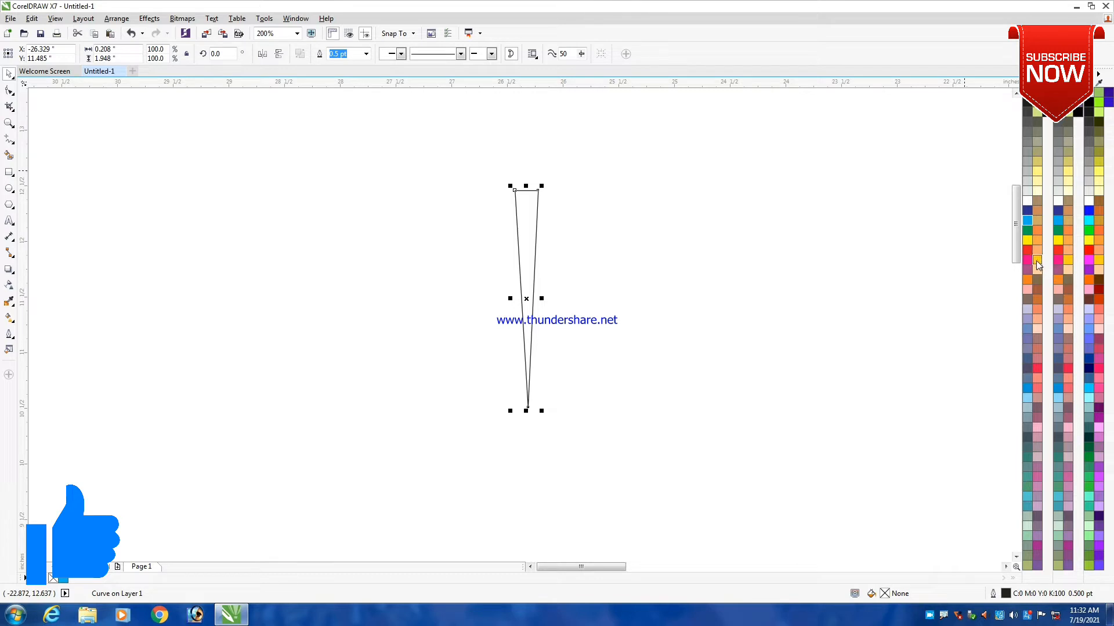
click(1036, 260)
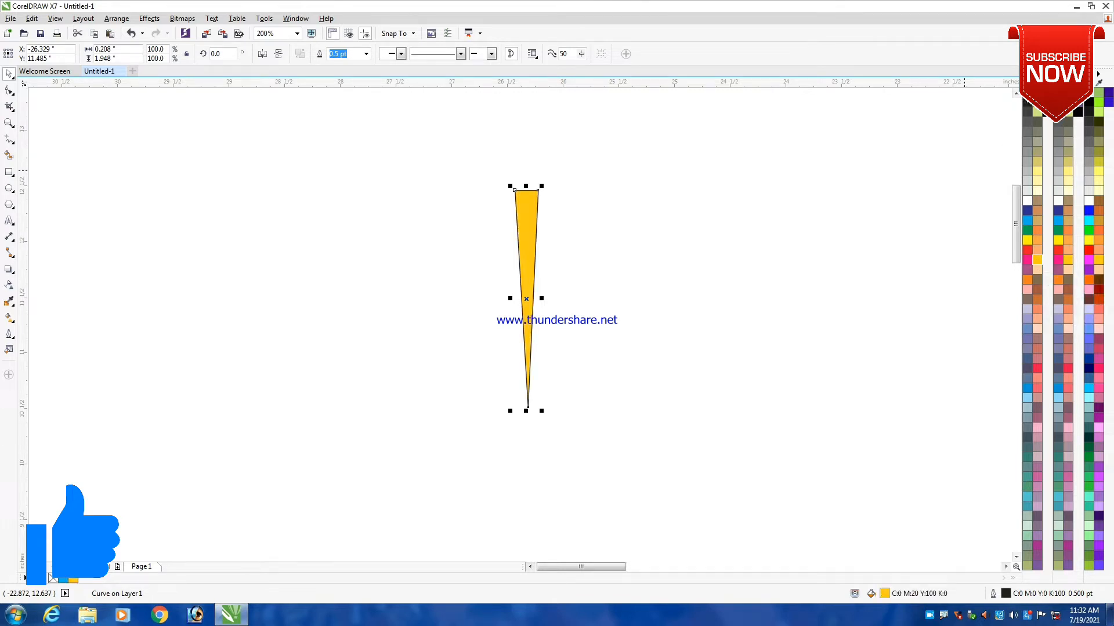
right_click(1027, 92)
click(700, 231)
click(529, 221)
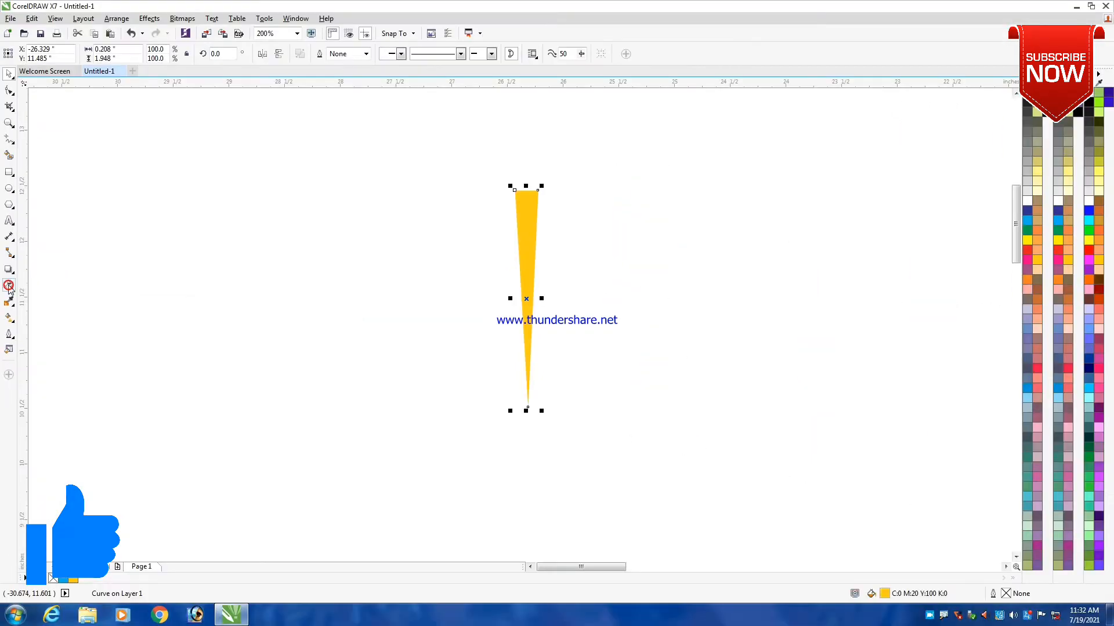
- Apply a linear transparency that fades the ray out toward its wide upper end and shift the fade's midpoint downward
click(8, 286)
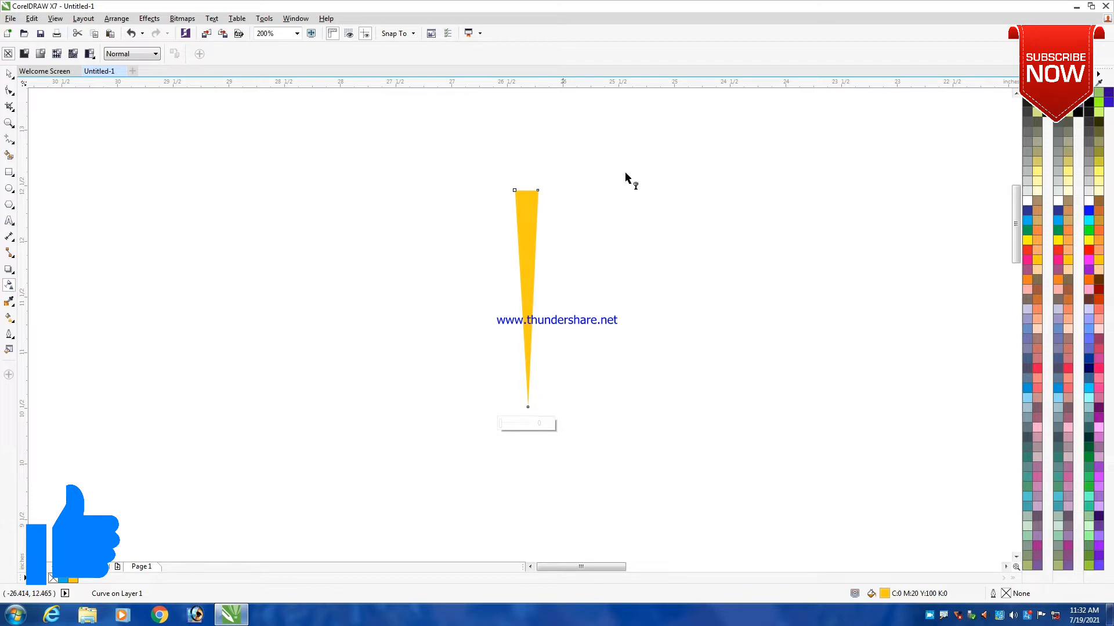
drag(526, 250, 529, 165)
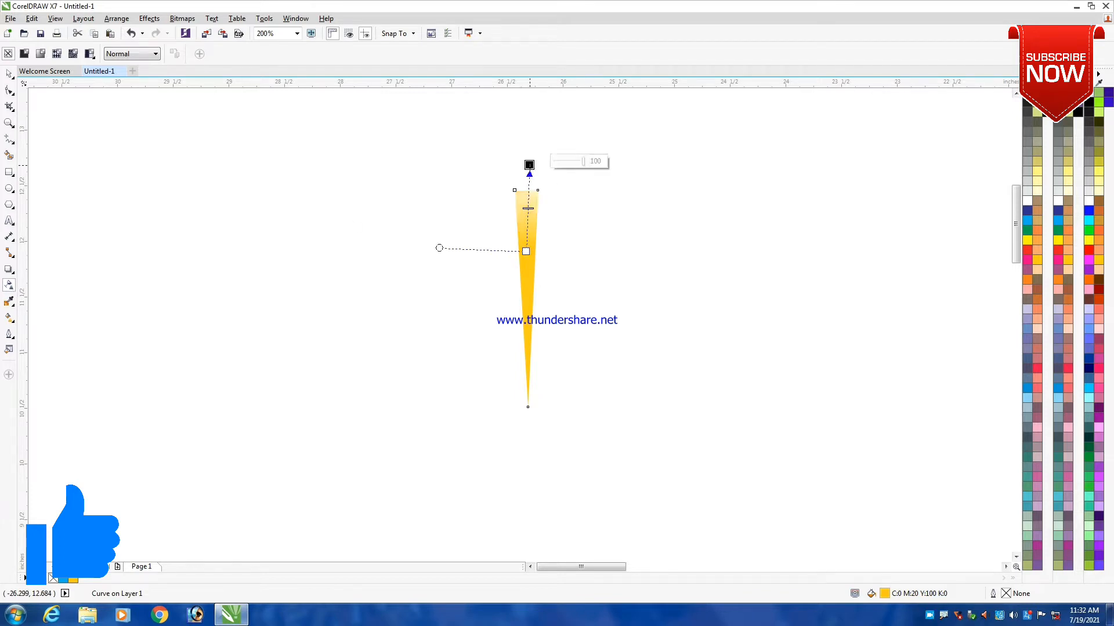
scroll(534, 243, up, 2)
drag(518, 265, 520, 314)
scroll(529, 142, down, 2)
- Adjust the ray's transparency to start slightly above its middle and end just above its wide end, with the midpoint nearer the start
drag(526, 124, 524, 166)
drag(523, 229, 524, 264)
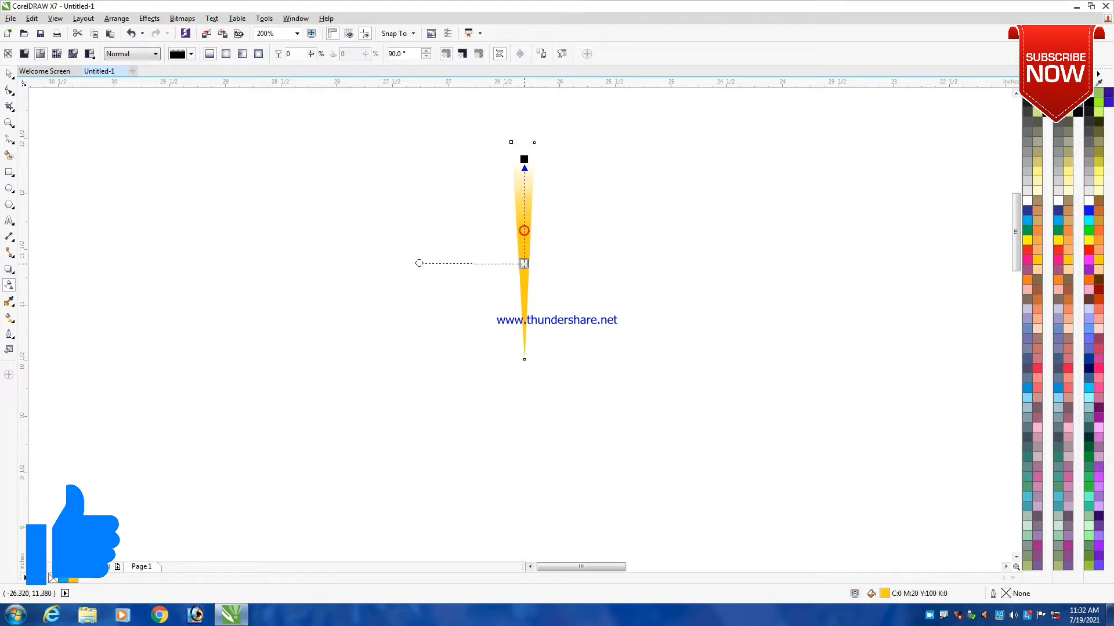
drag(529, 157, 525, 133)
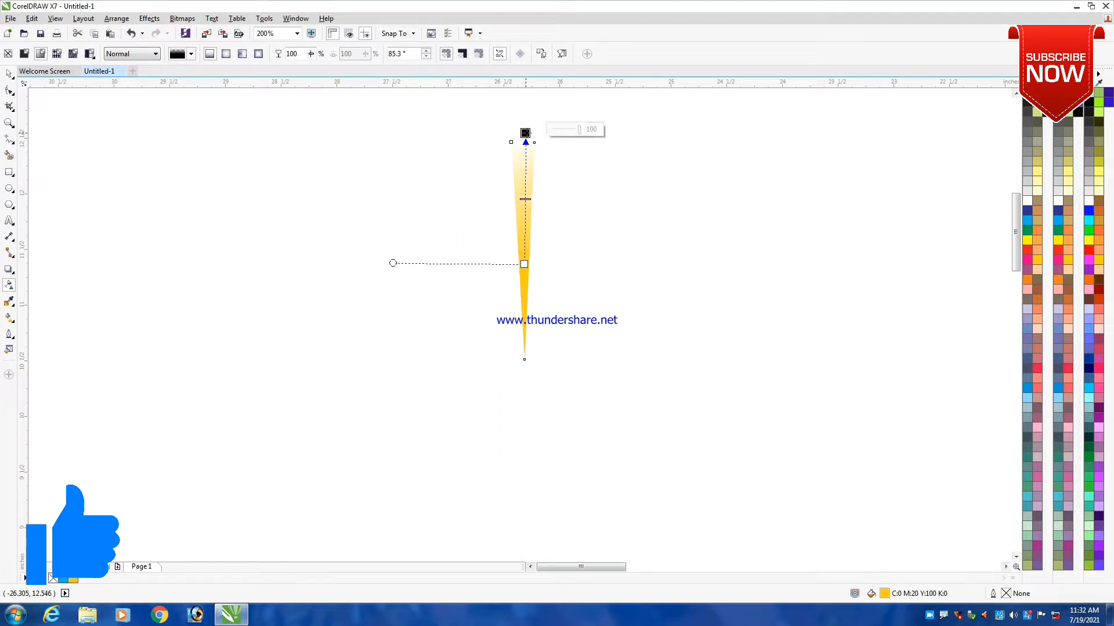
drag(525, 215, 524, 226)
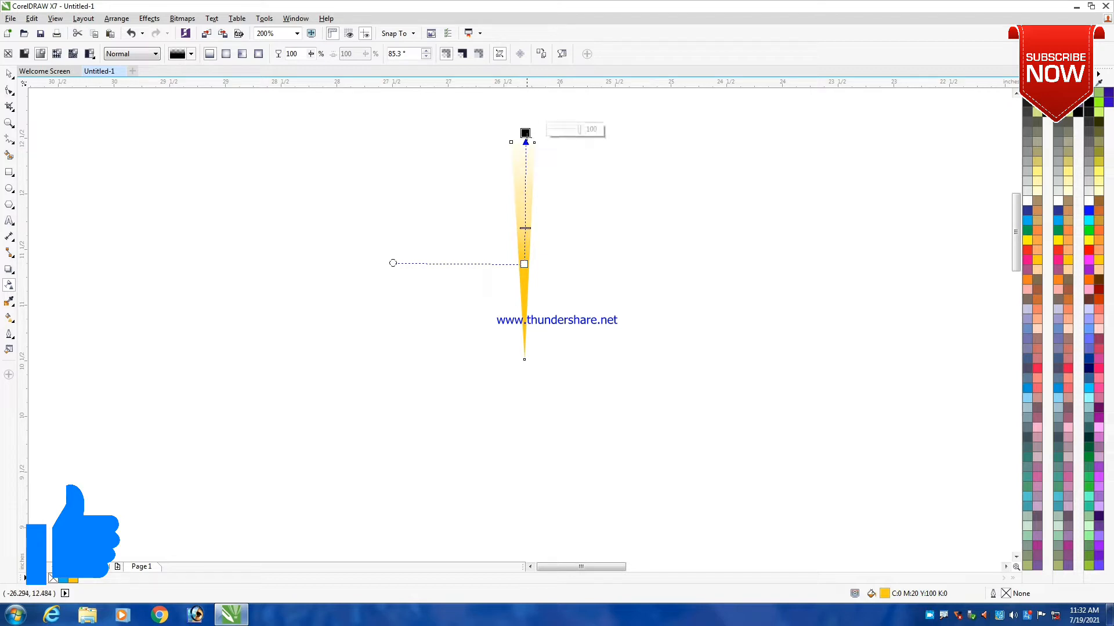
drag(525, 132, 521, 123)
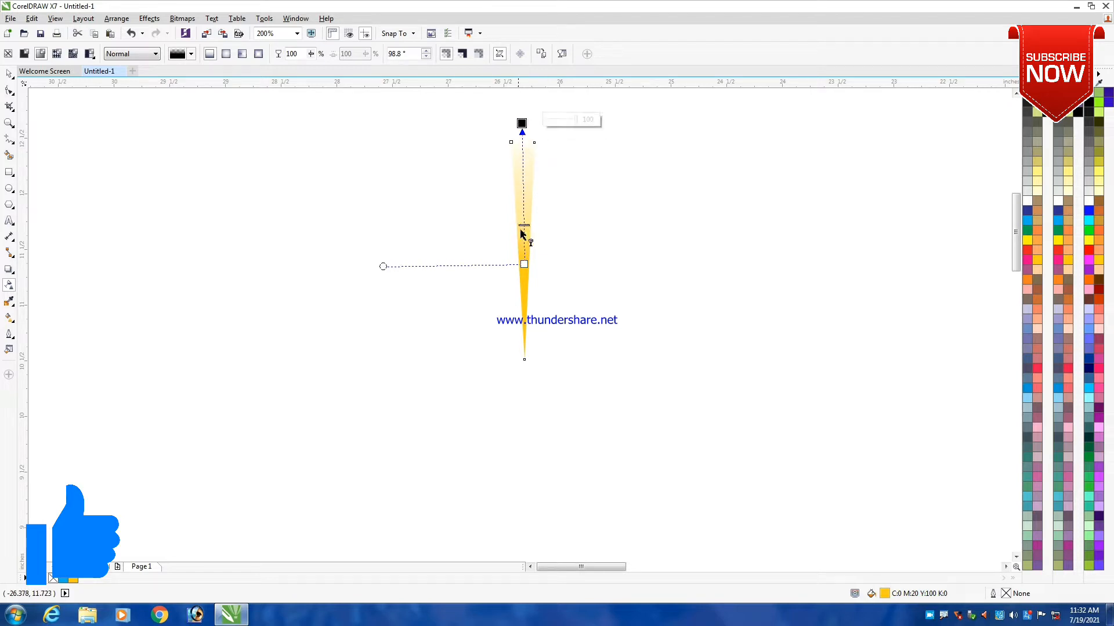
drag(524, 264, 523, 241)
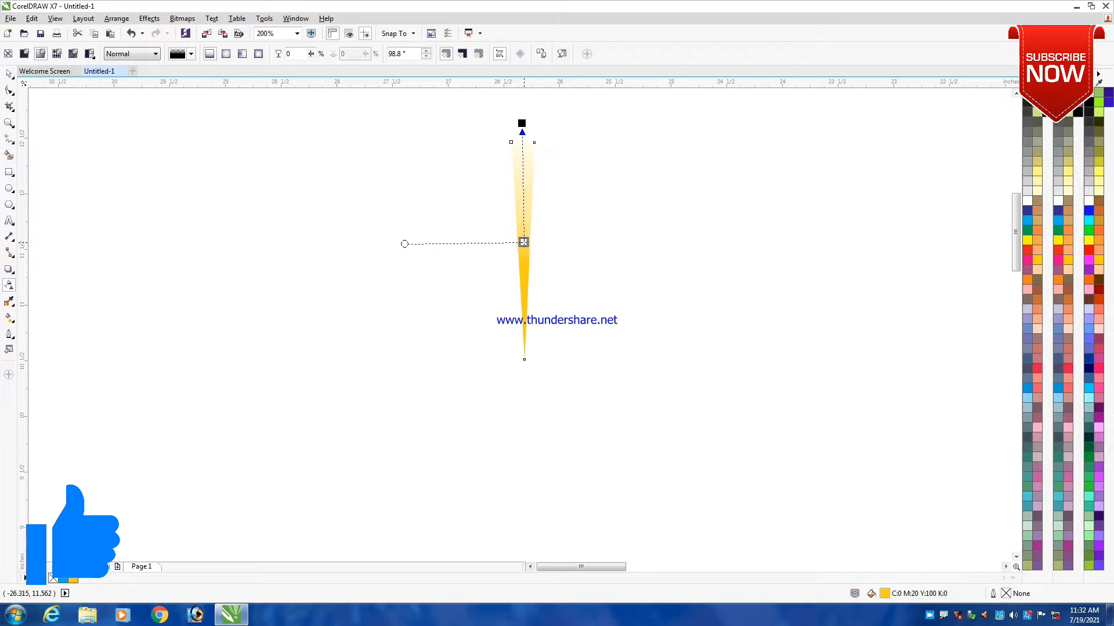
key(space)
click(591, 186)
scroll(545, 176, down, 3)
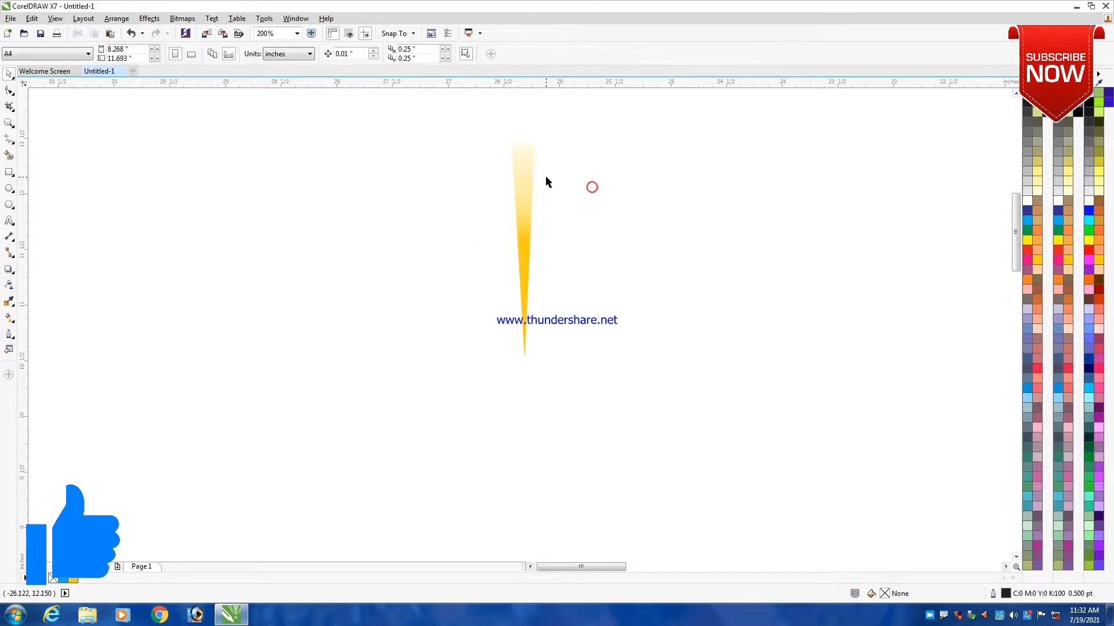
- Move the ray's rotation center to just below its pointed bottom tip
scroll(535, 165, up, 2)
click(532, 176)
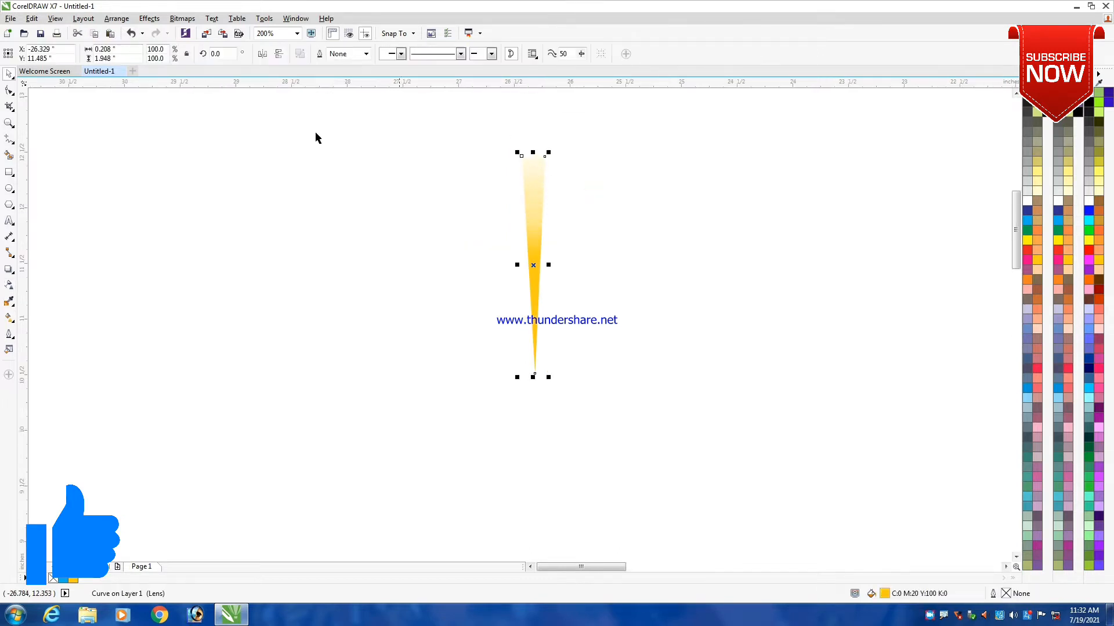
click(217, 53)
click(468, 171)
click(528, 204)
click(534, 260)
scroll(534, 263, down, 3)
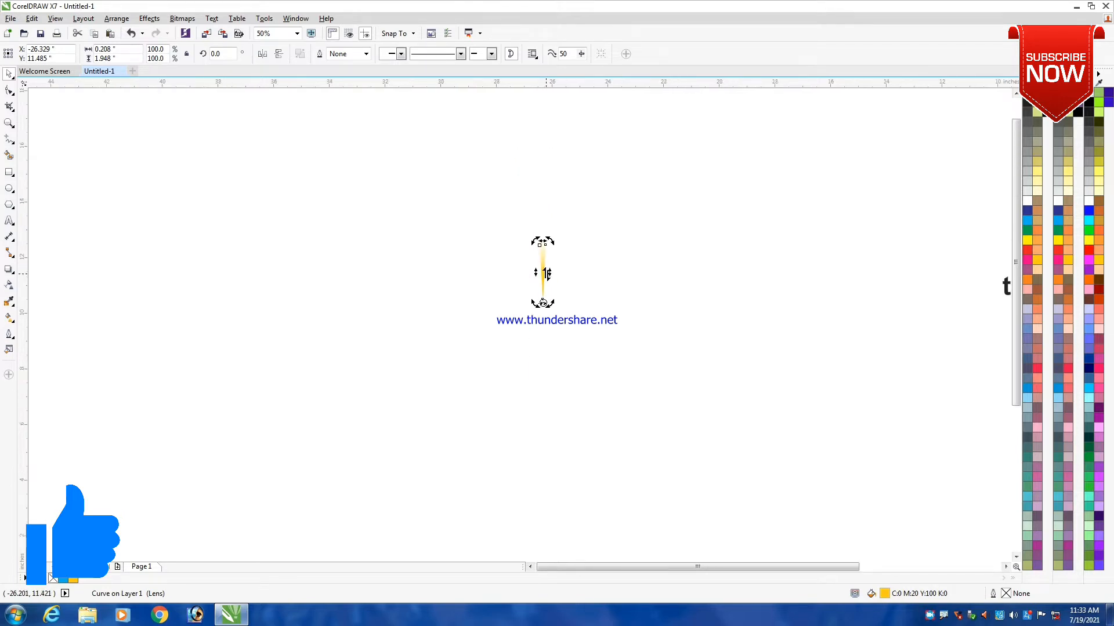
scroll(534, 258, up, 3)
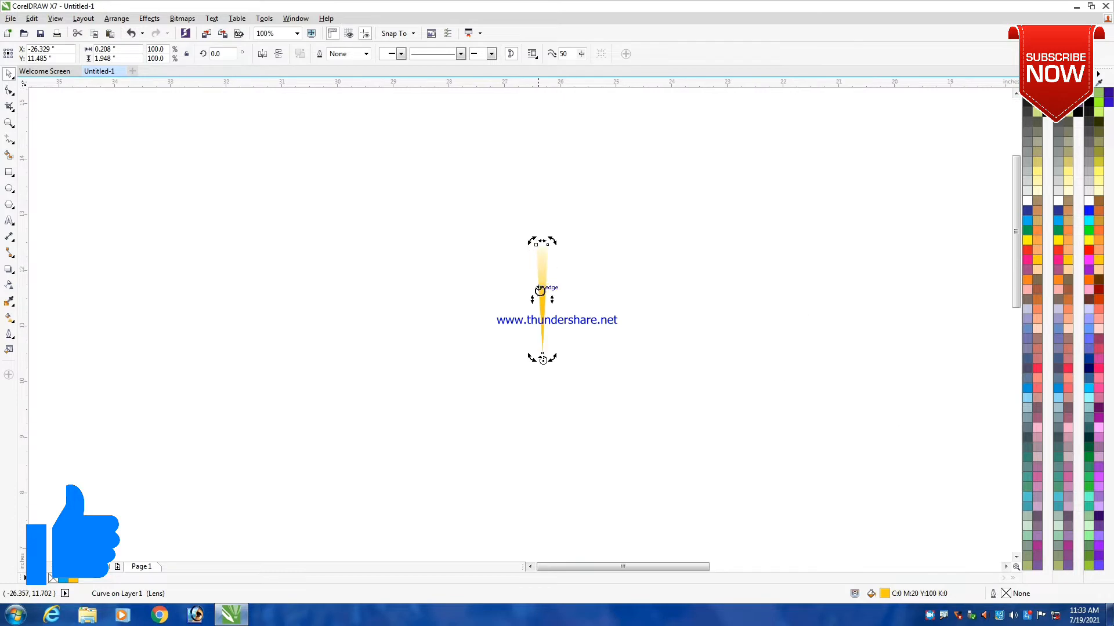
click(397, 243)
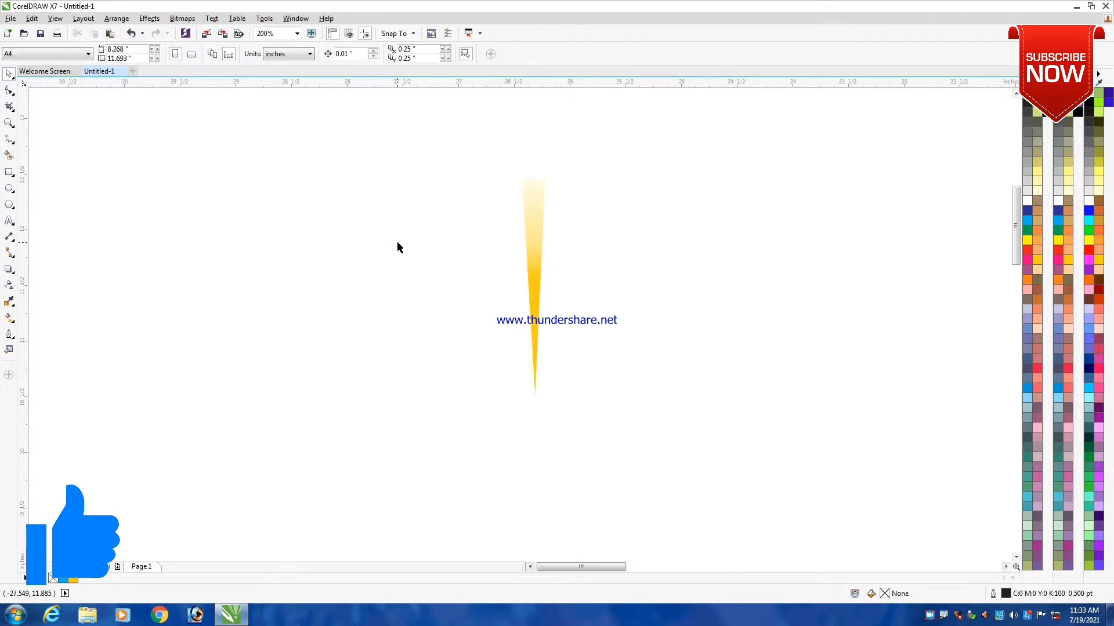
- Rotate the ray by 10 degrees about its shifted center with 35 copies to form a full sunburst
key(alt+F7)
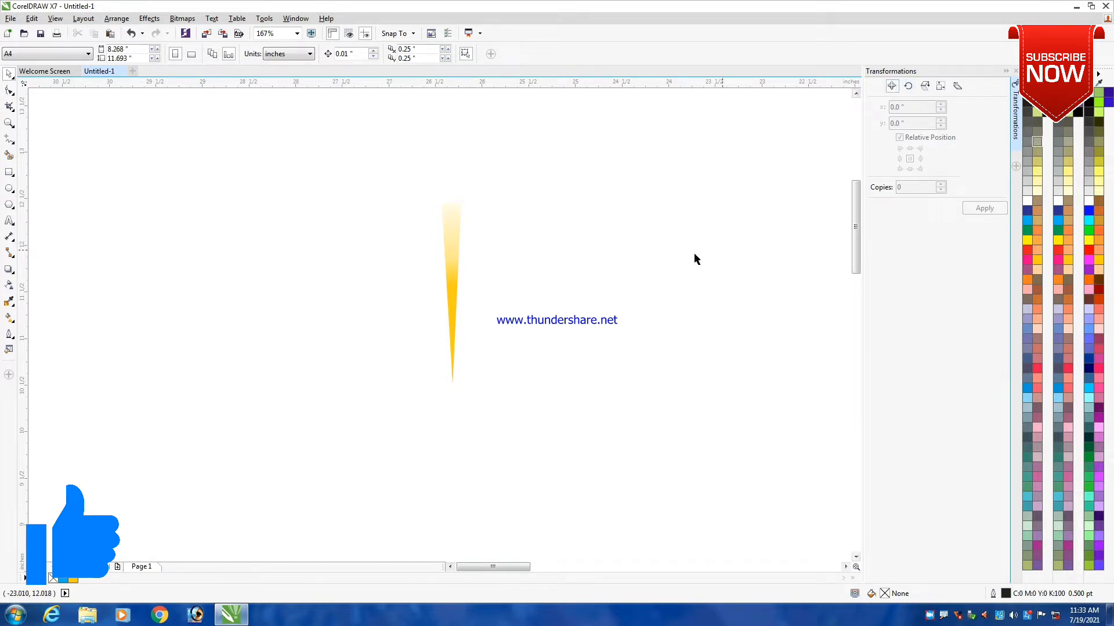
click(451, 242)
click(450, 296)
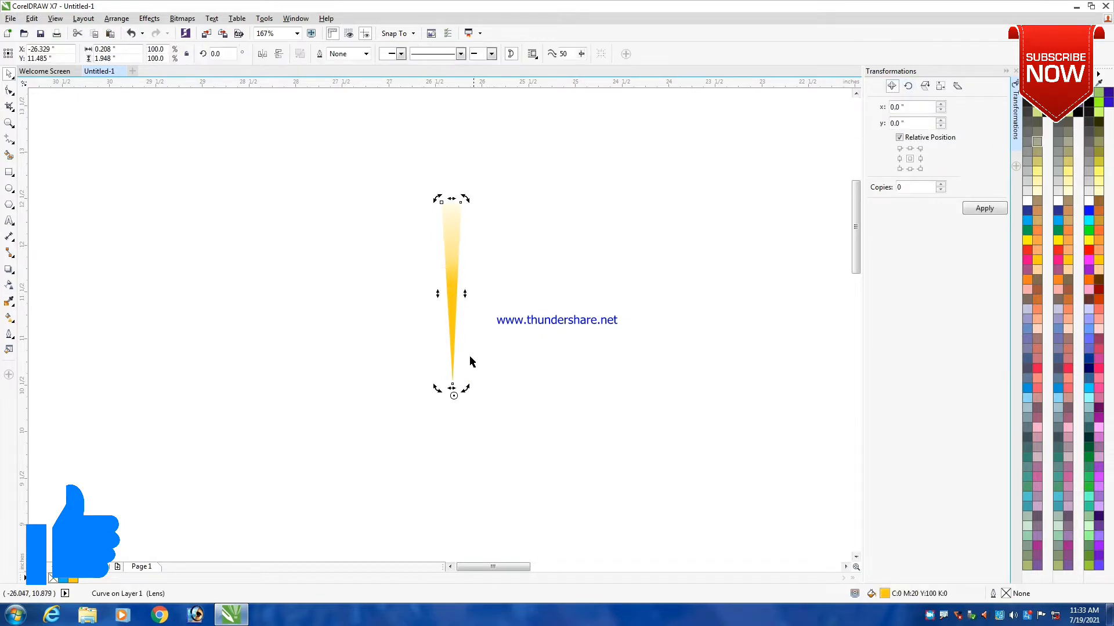
click(908, 86)
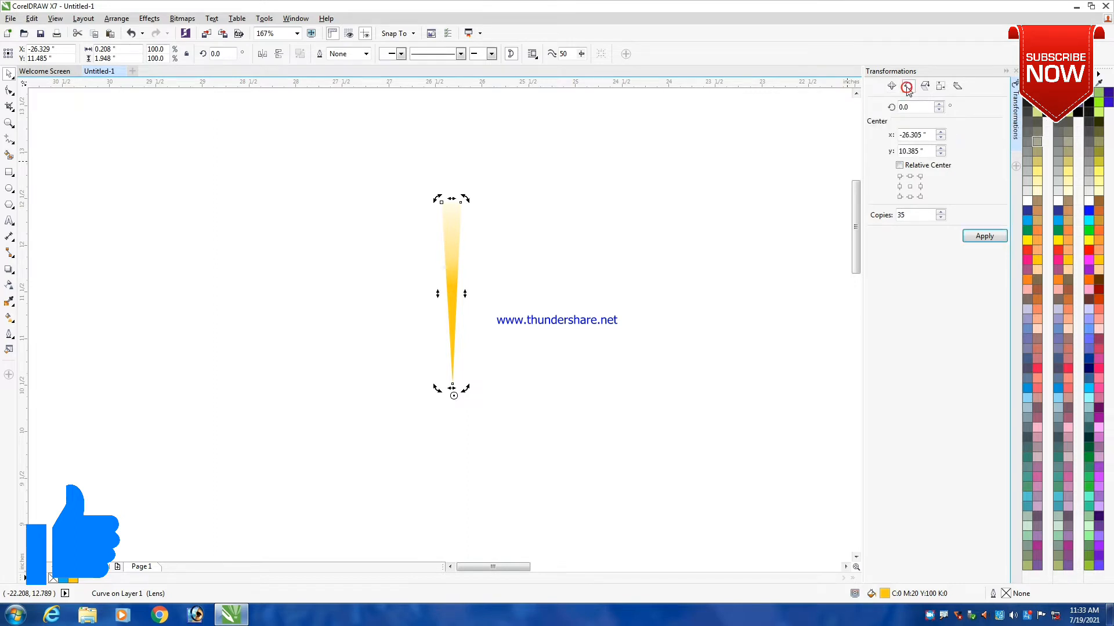
double_click(903, 106)
text(10)
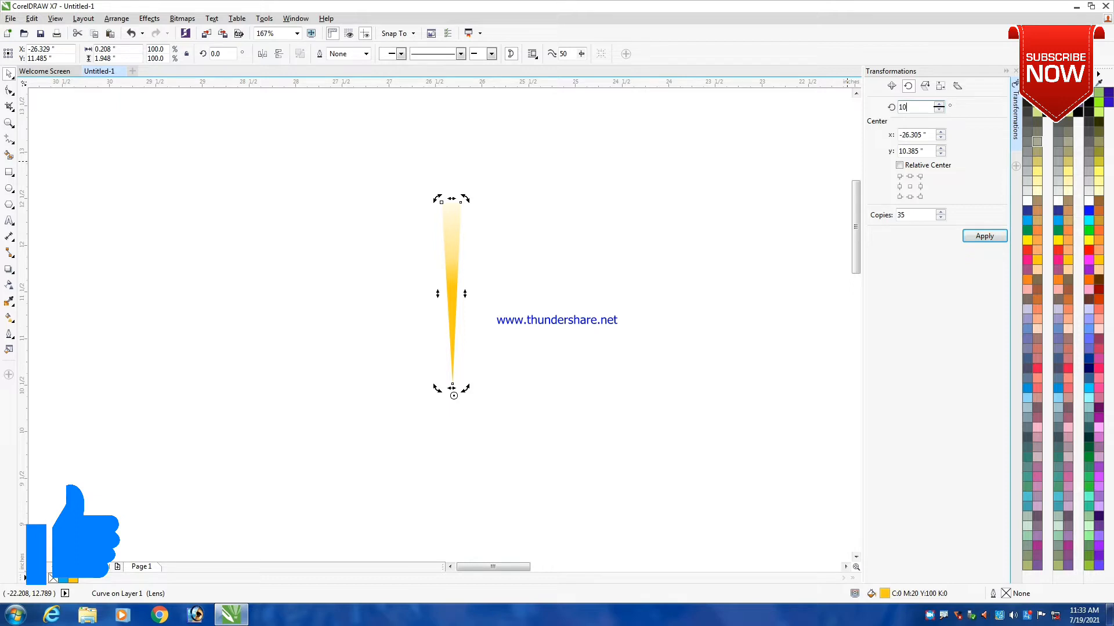
key(Return)
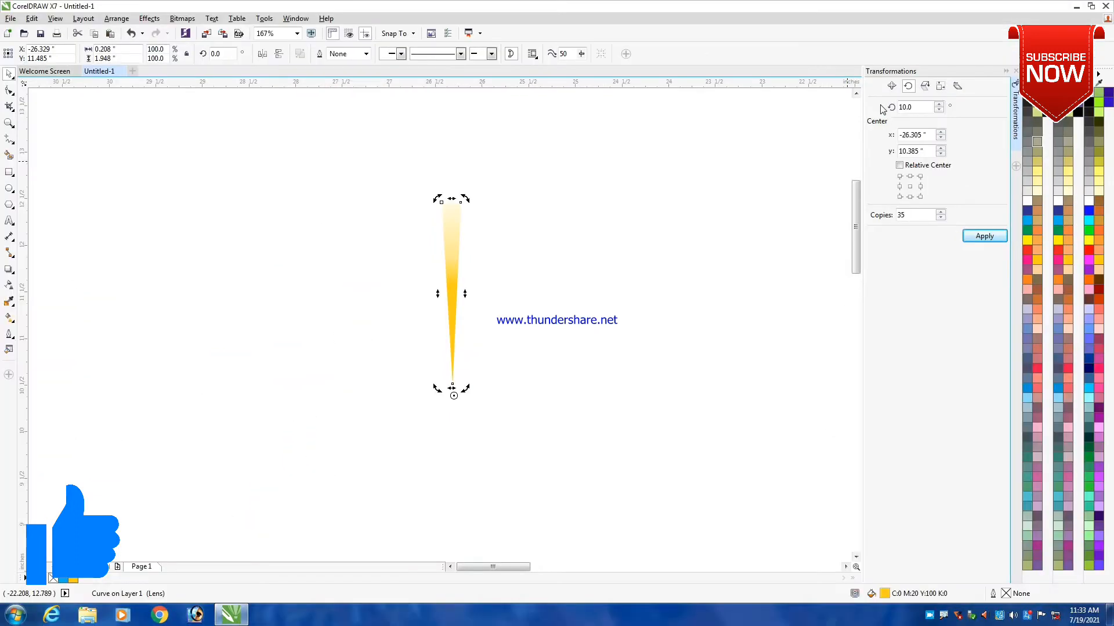
click(992, 238)
scroll(509, 241, down, 3)
click(337, 194)
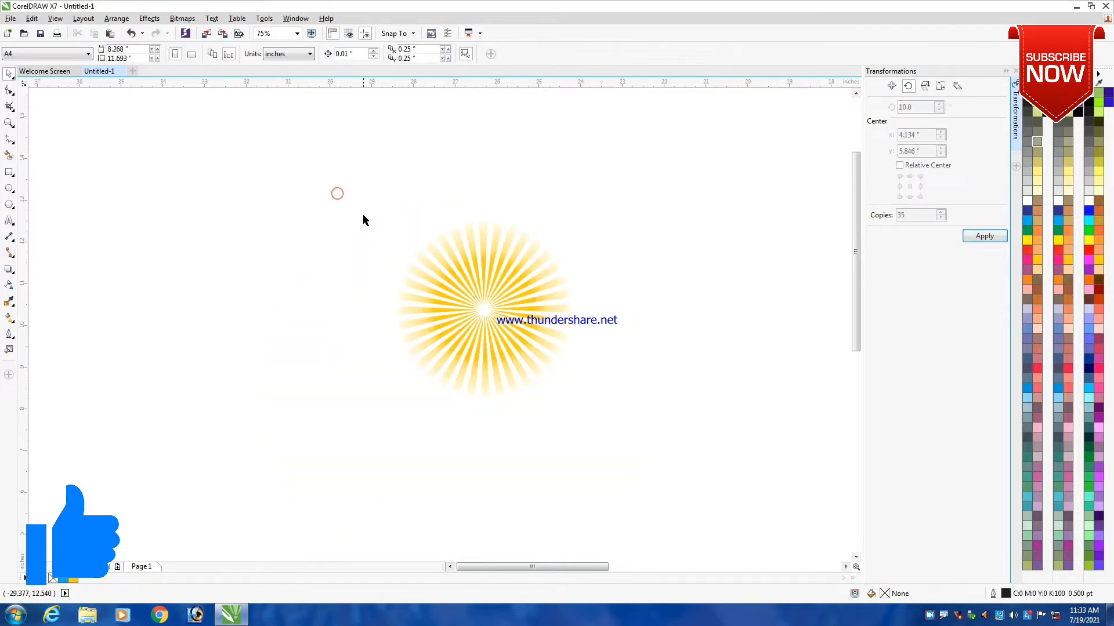
- Select all the rays of the sunburst and group them into one object
drag(312, 183, 695, 511)
click(626, 250)
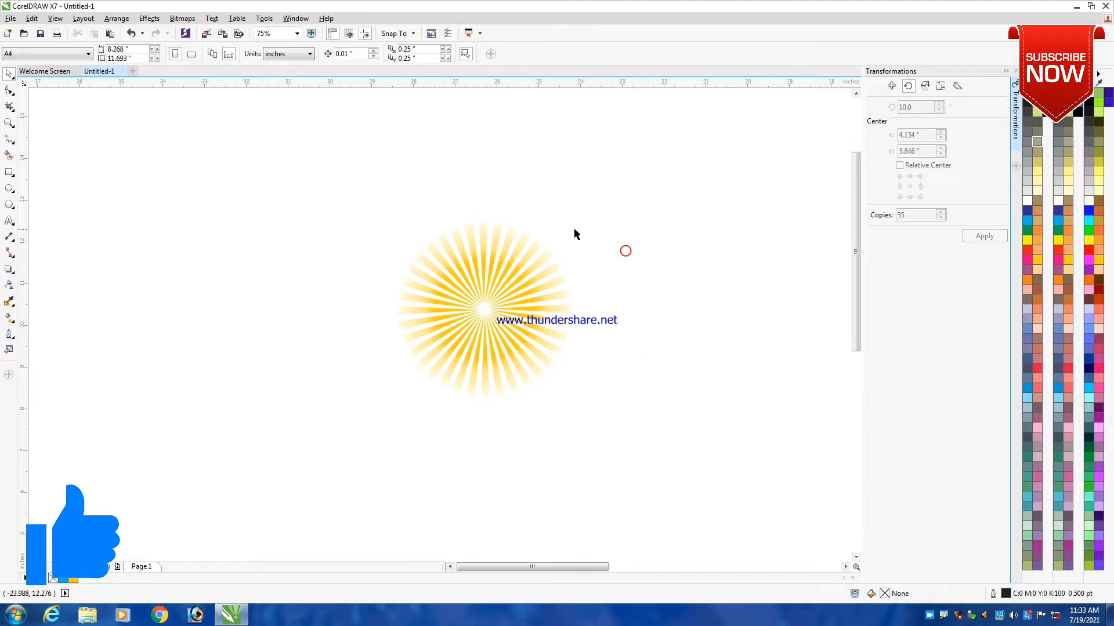
click(561, 229)
scroll(331, 182, down, 2)
drag(296, 157, 573, 381)
key(ctrl+g)
- Move the grouped sunburst to just above the page's top edge, near its horizontal middle
scroll(573, 383, down, 3)
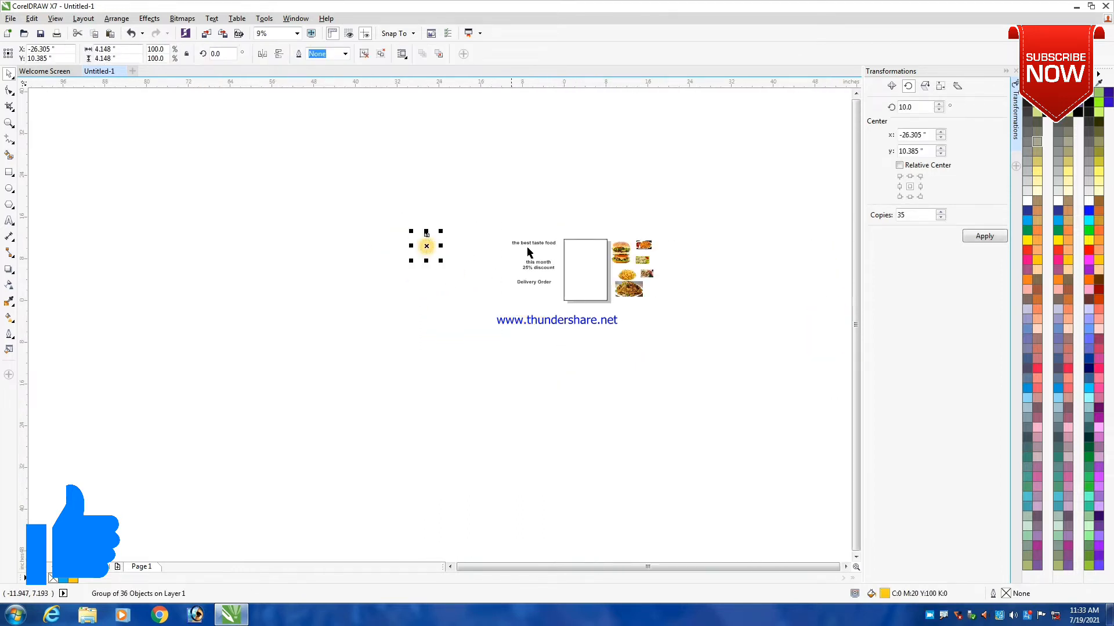
drag(257, 245, 585, 203)
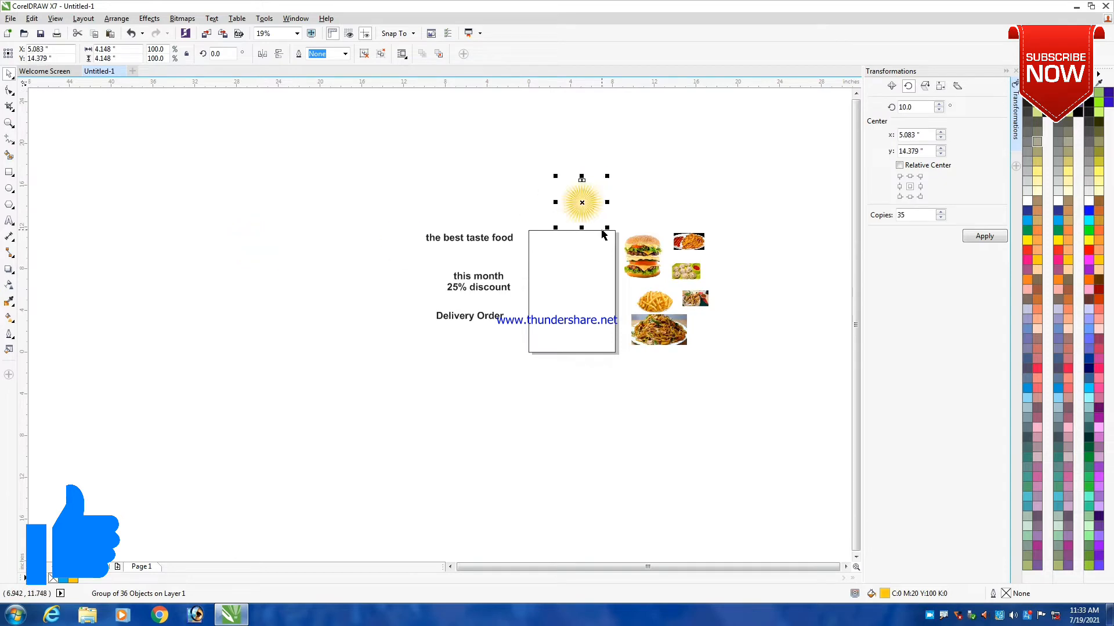
scroll(562, 187, up, 2)
scroll(623, 161, down, 1)
click(622, 162)
scroll(460, 328, down, 2)
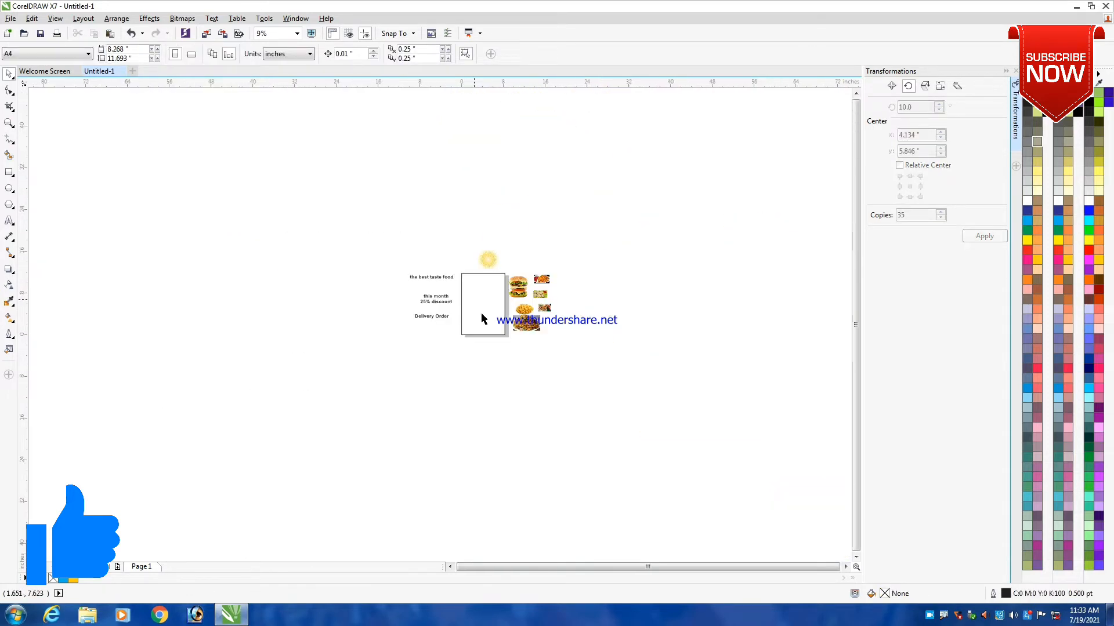
- Draw a circle about 8.3 inches in diameter over the lower part of the page, extending below its bottom edge
scroll(490, 301, up, 2)
key(z)
drag(369, 208, 662, 427)
key(space)
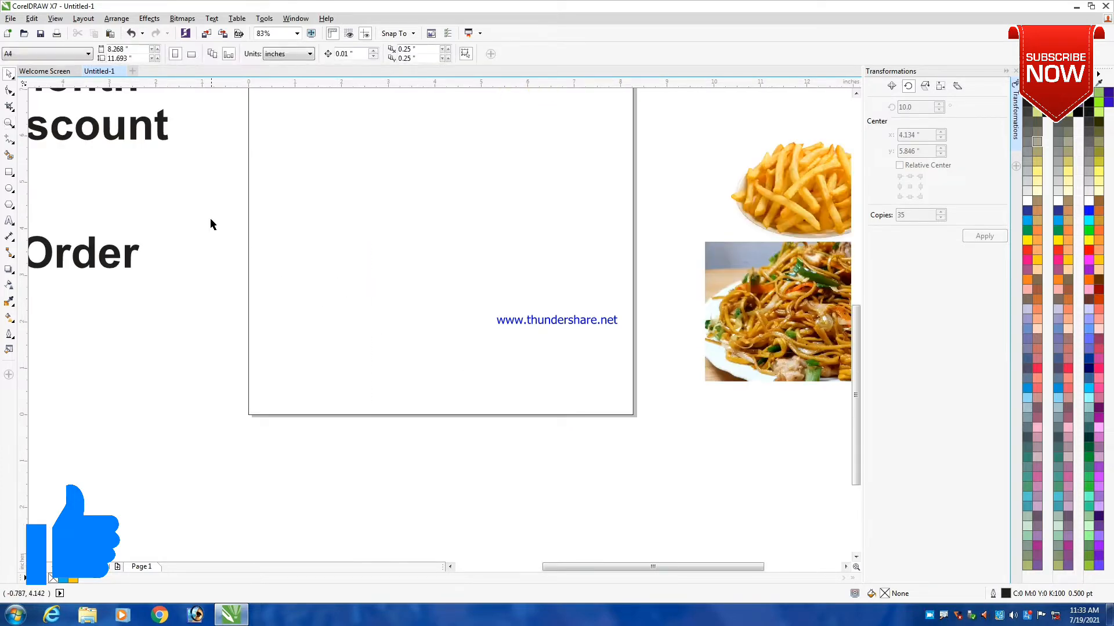
click(9, 189)
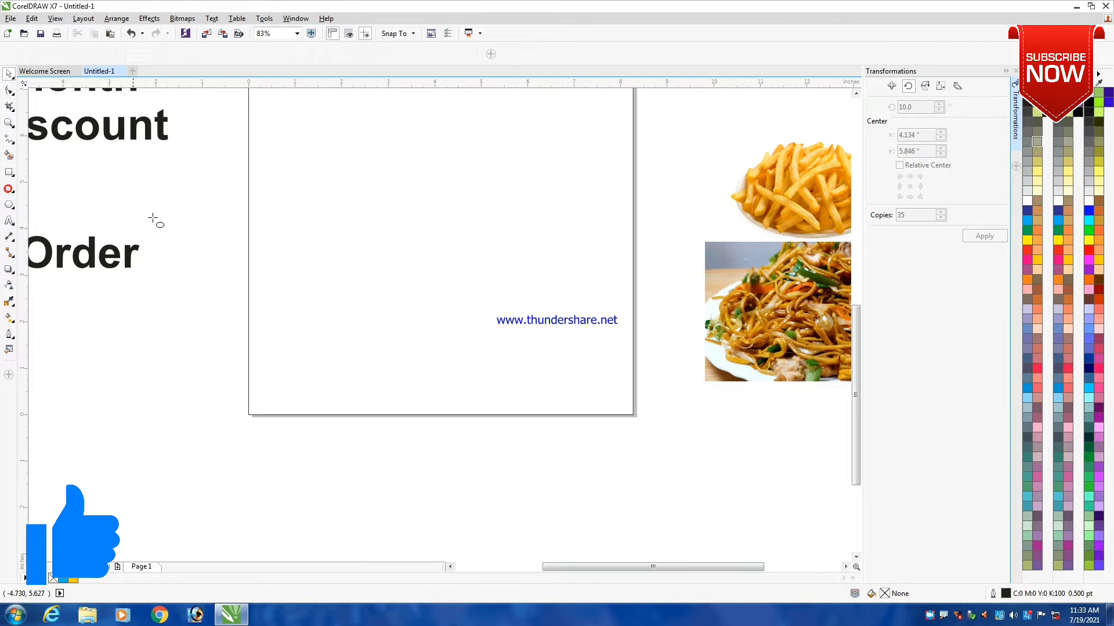
drag(194, 184, 579, 410)
key(space)
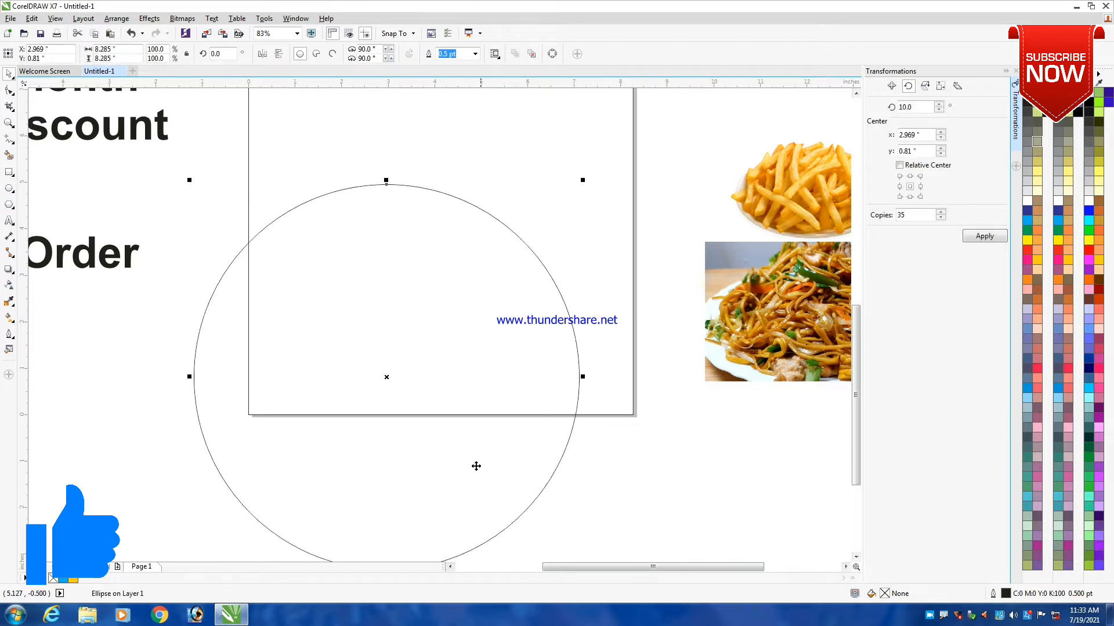
- Move the circle up and right on the page and enlarge it to about 10.1 inches in diameter
drag(476, 466, 514, 395)
scroll(594, 390, down, 3)
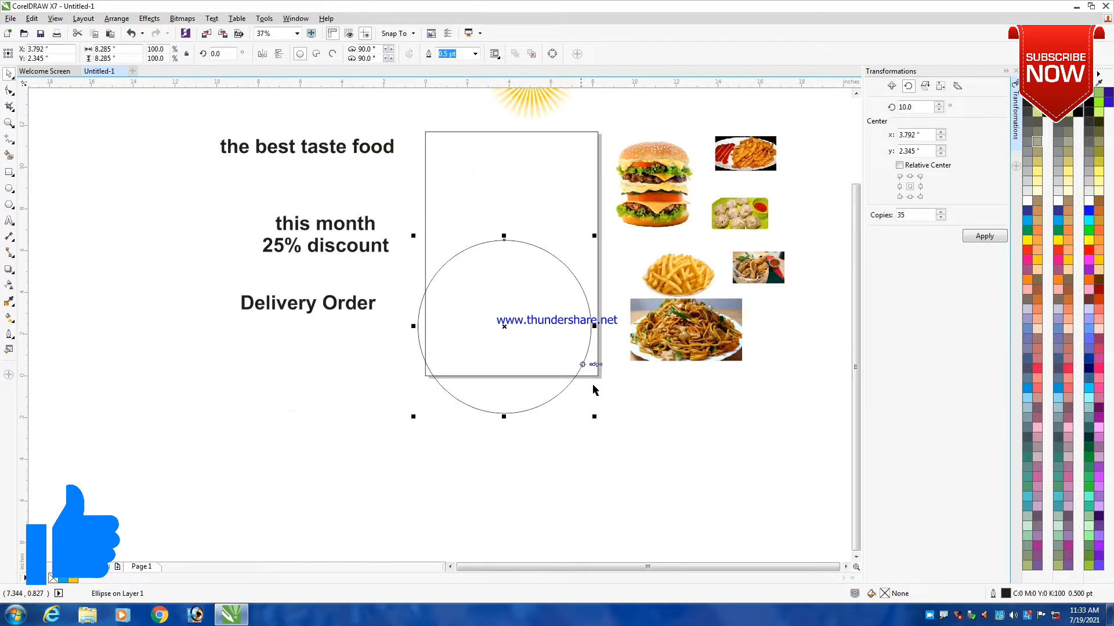
drag(595, 417, 633, 456)
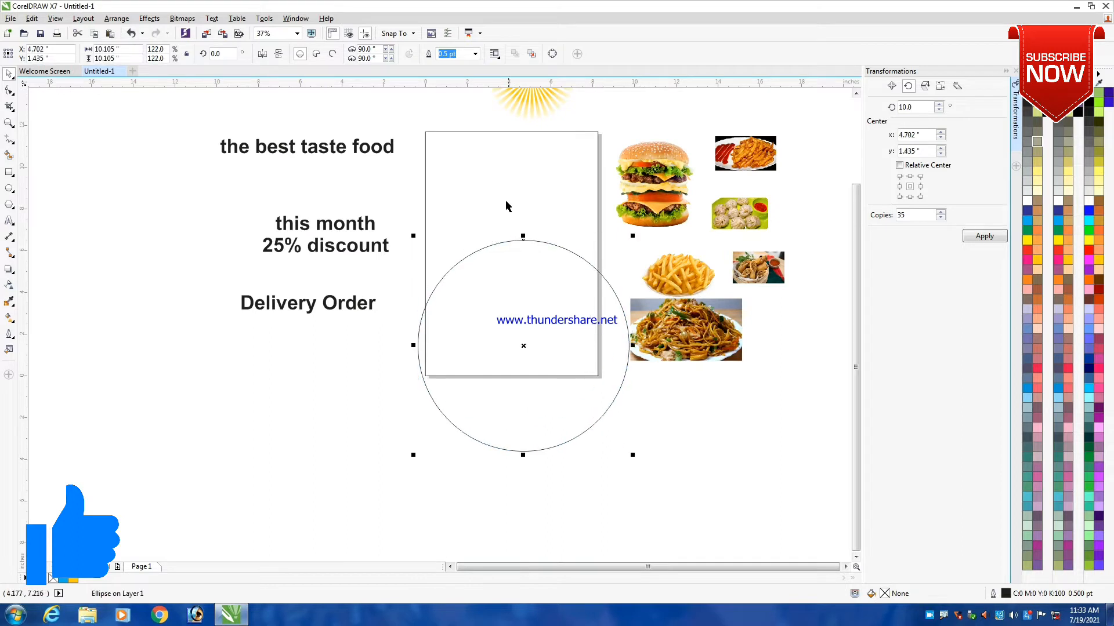
- Center the circle horizontally on the page and lower it so its center sits at about Y 0.71 inches
shift+click(503, 191)
key(c)
click(726, 425)
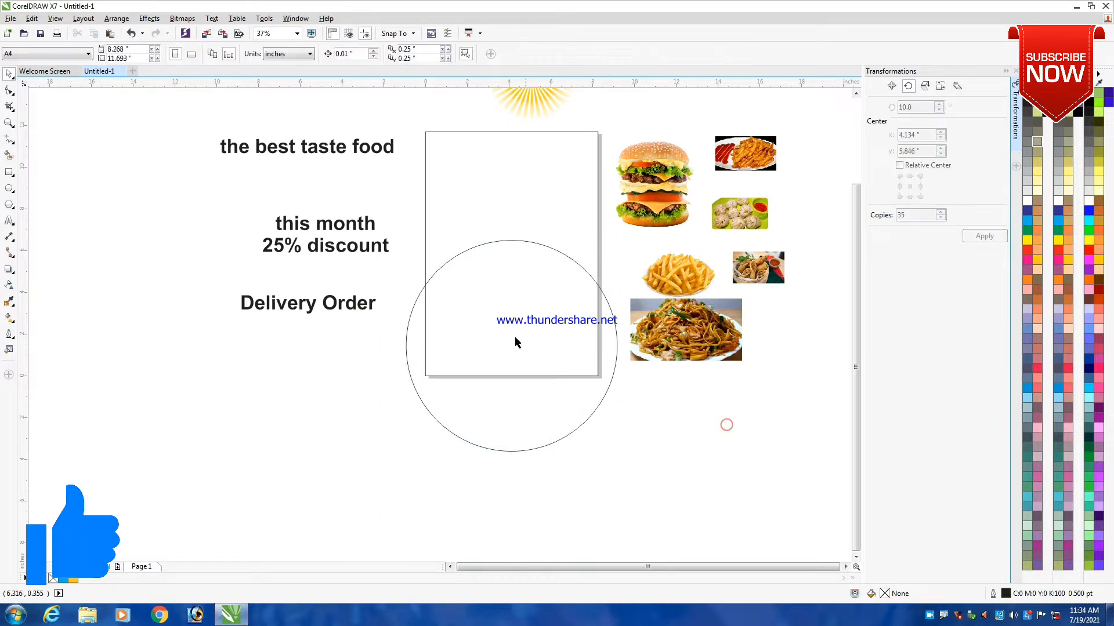
drag(543, 420, 539, 435)
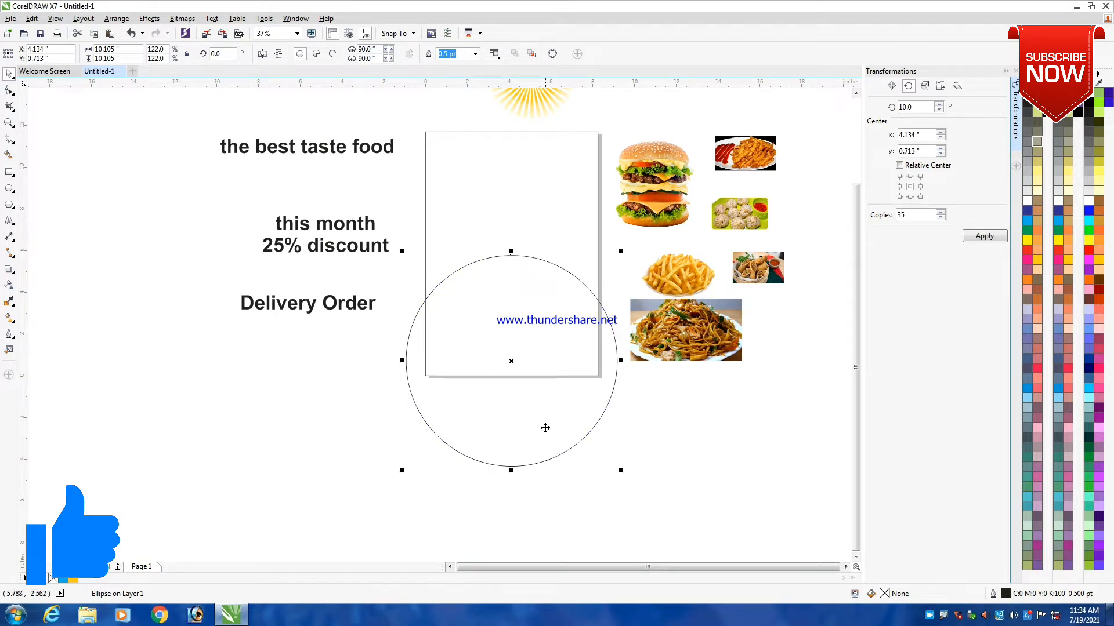
- Place a duplicate of the circle straight below the original, with its center at about Y -1.48 inches
right_click(511, 317)
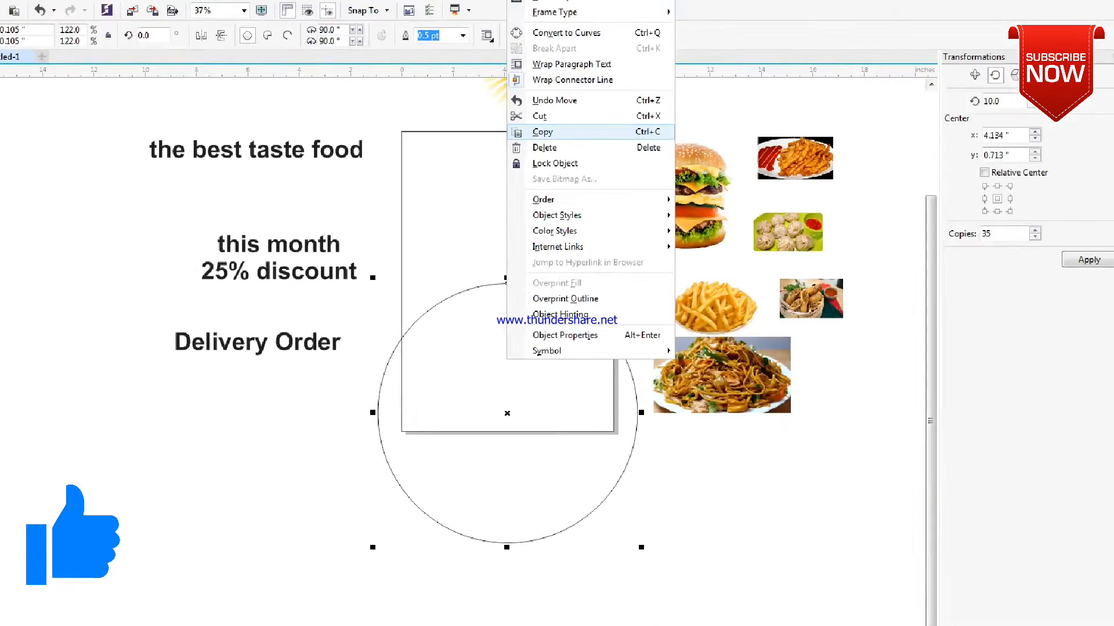
click(531, 134)
click(394, 186)
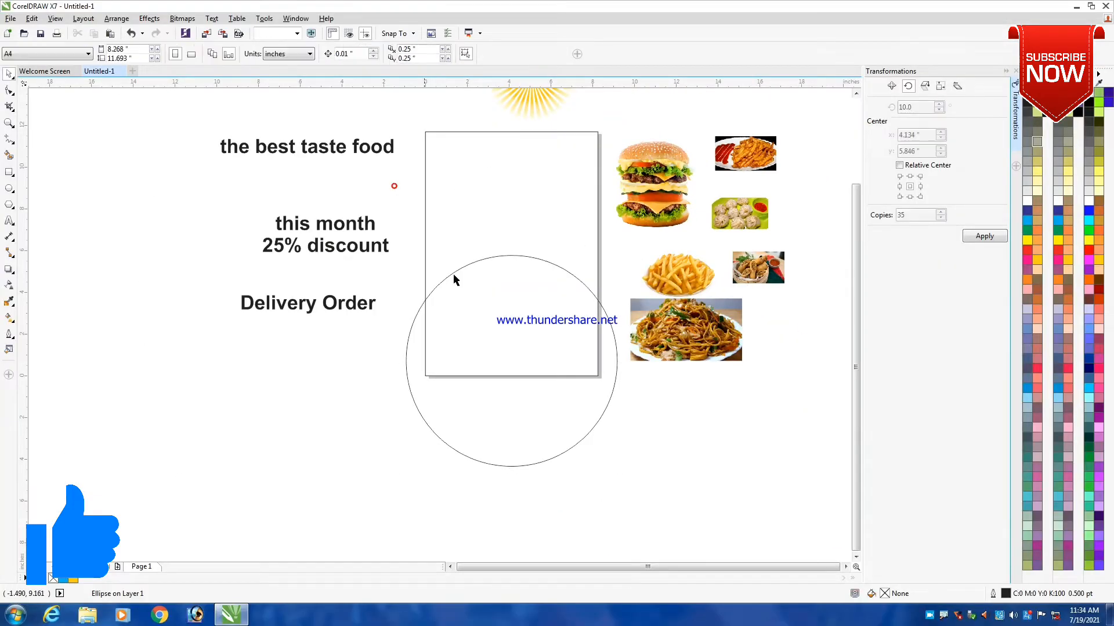
click(456, 419)
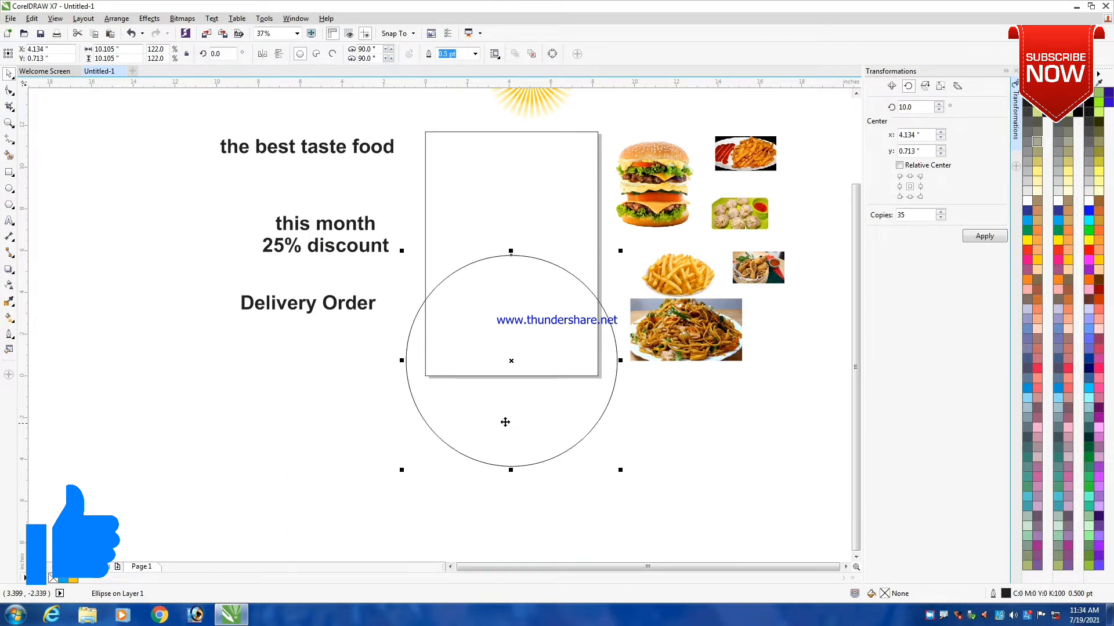
drag(521, 423, 526, 464)
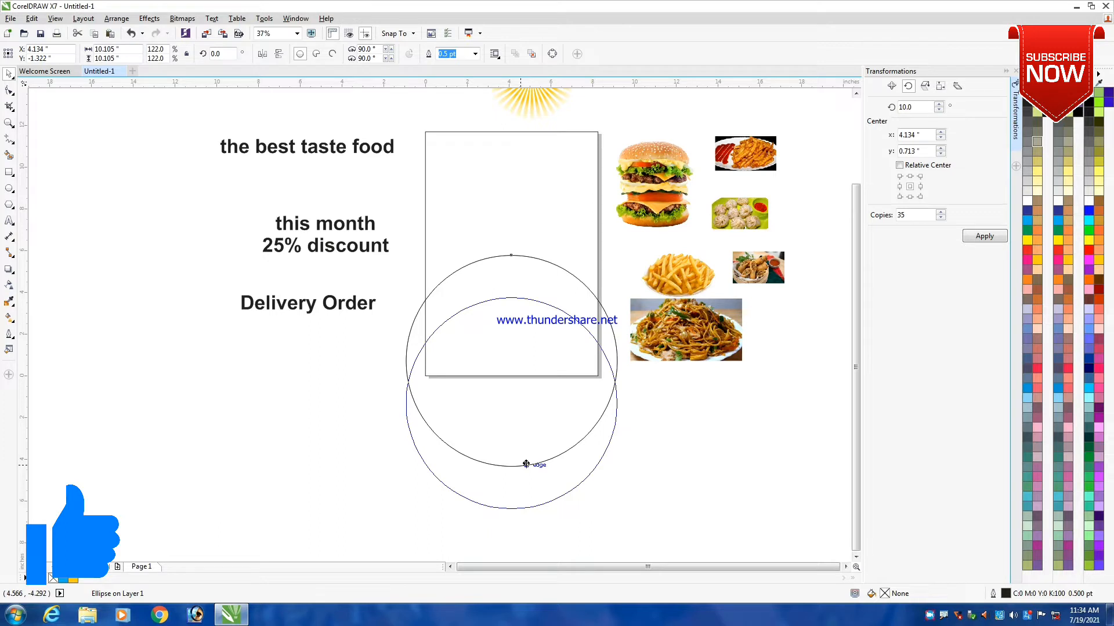
drag(526, 467, 525, 468)
click(694, 442)
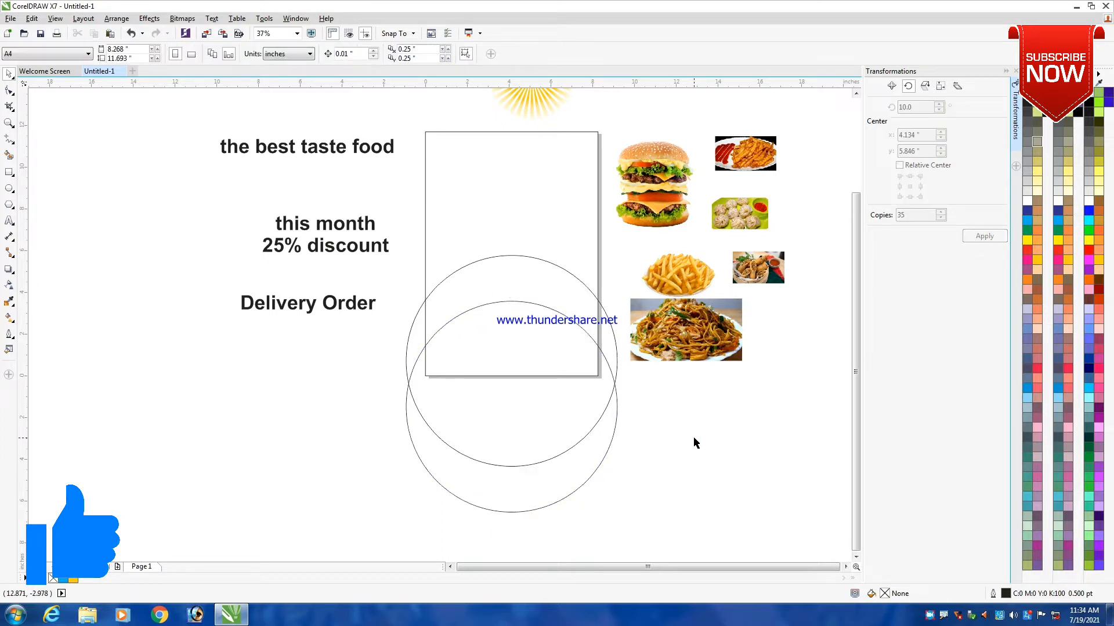
- Fill the upper circle with yellow-orange (C:0 M:20 Y:100 K:0)
click(498, 280)
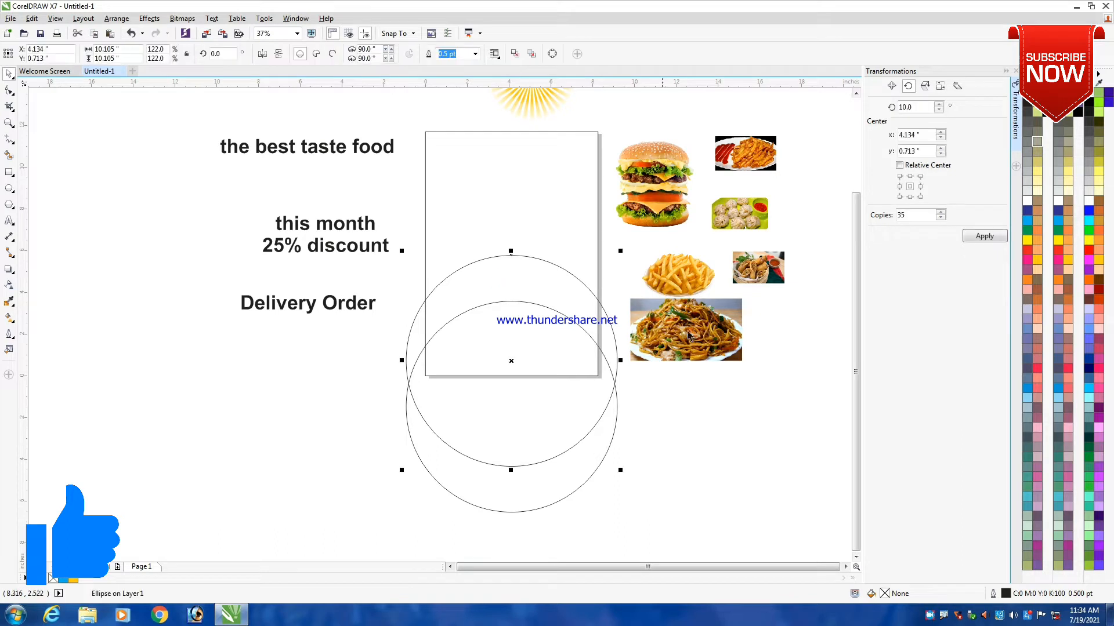
click(784, 435)
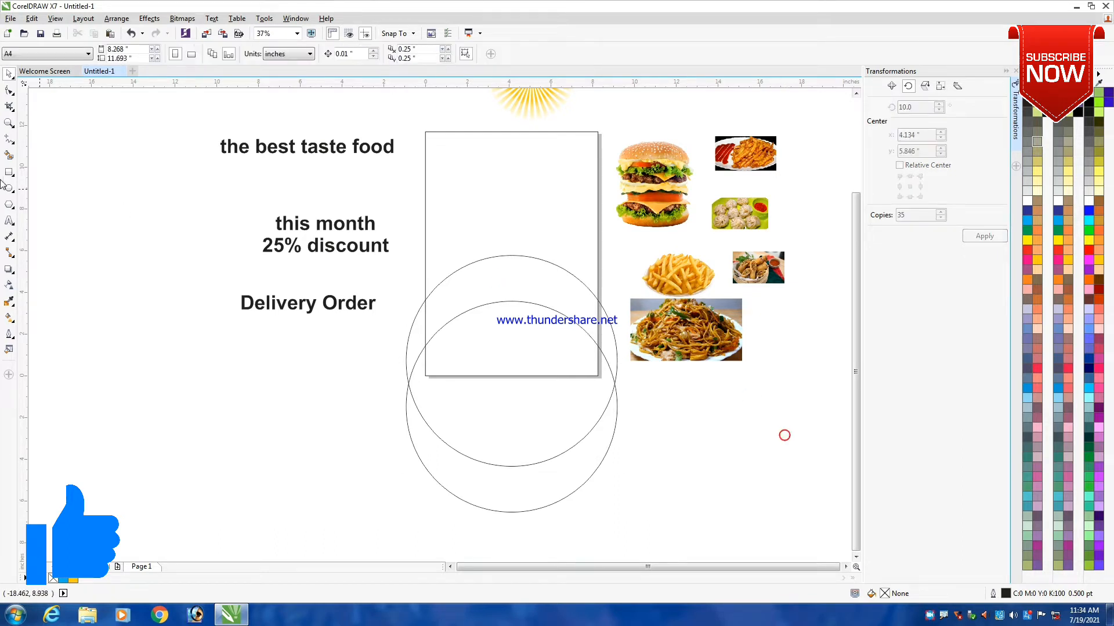
click(572, 266)
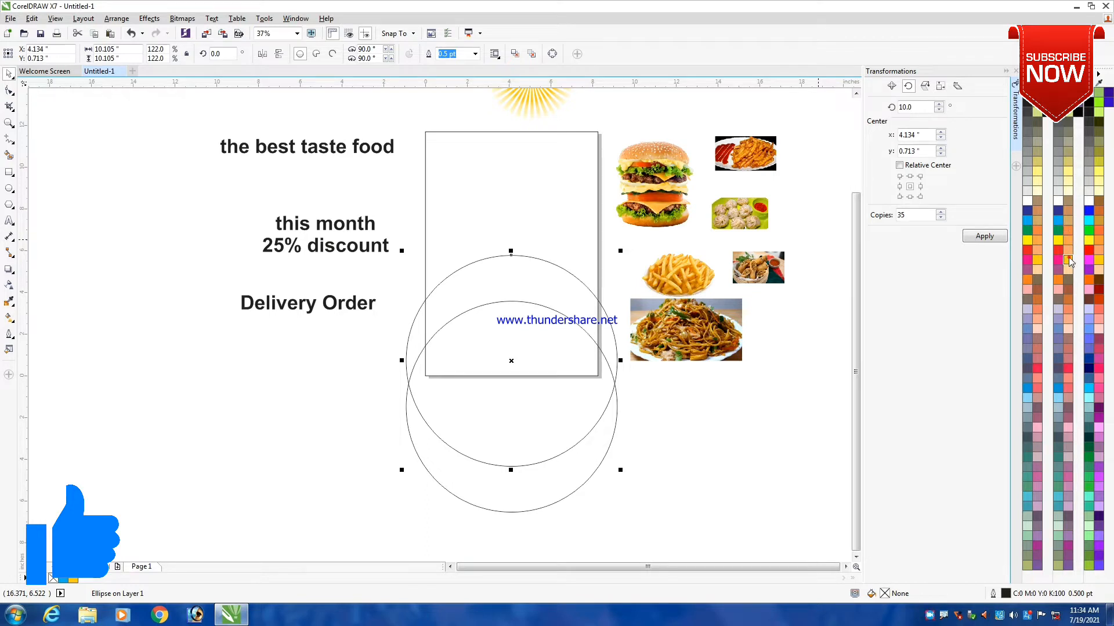
click(1068, 259)
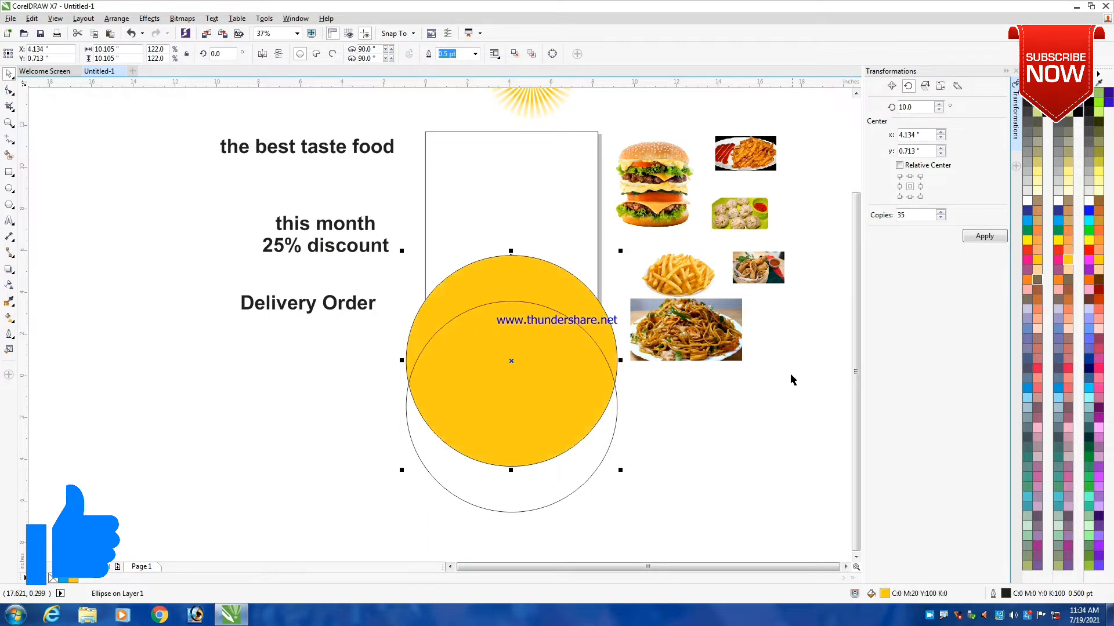
- Fill the lower duplicate circle with white so only a yellow-orange crescent of the upper circle shows
click(707, 425)
click(543, 377)
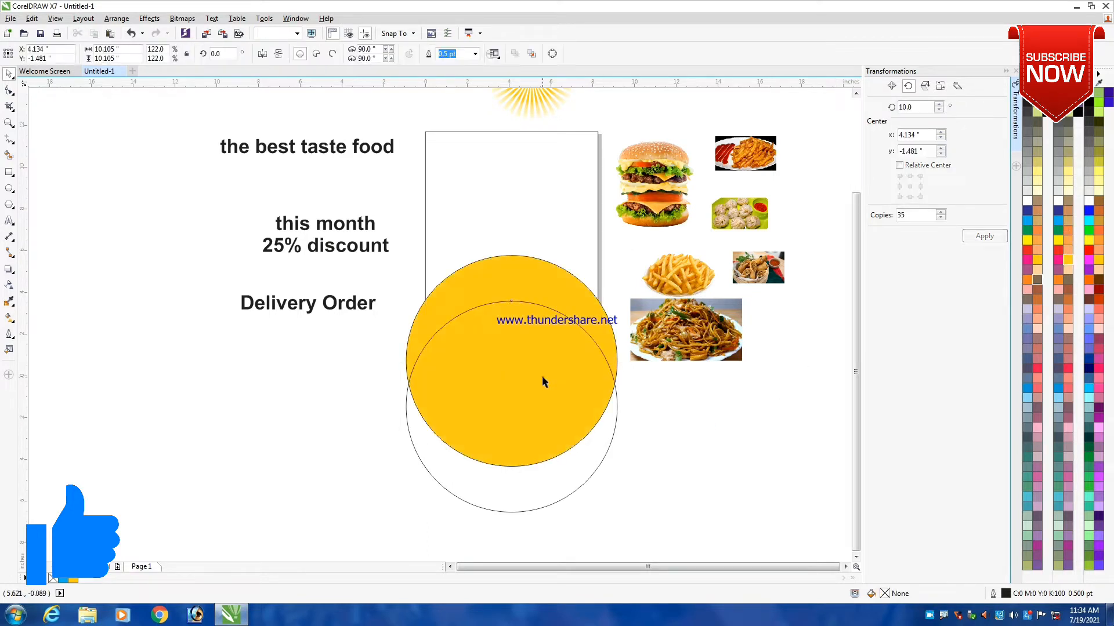
click(1035, 204)
click(697, 435)
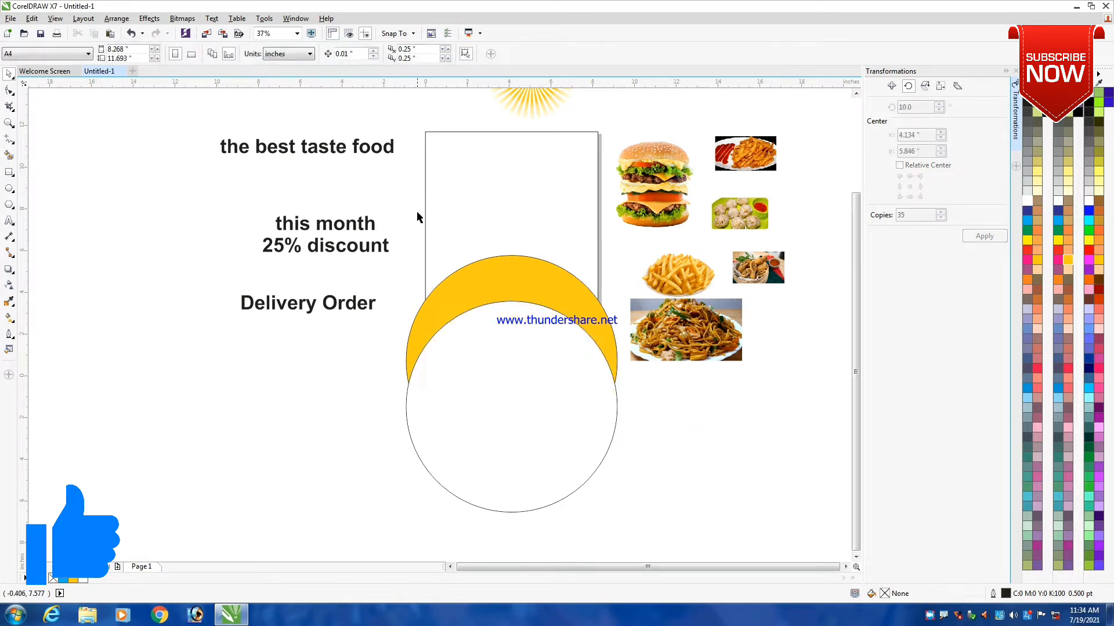
- Move the "this month 25% discount" and "Delivery Order" texts farther left, away from the page and circles
drag(344, 251, 263, 250)
click(368, 251)
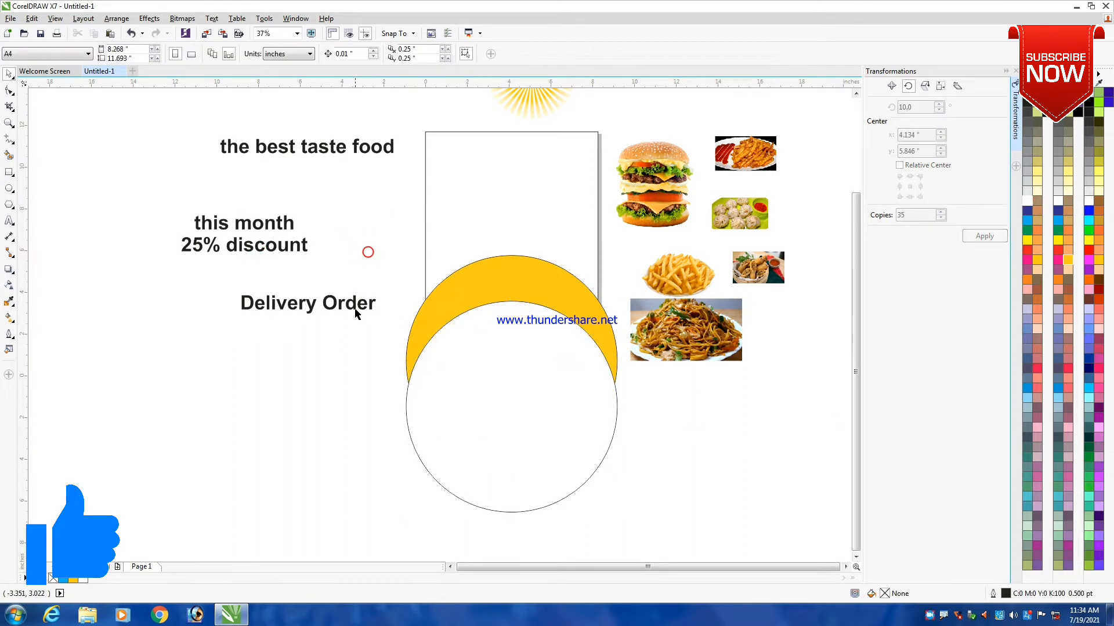
drag(353, 306, 272, 304)
click(418, 206)
- Remove the outlines from both the yellow-orange and the white circle
drag(336, 203, 667, 539)
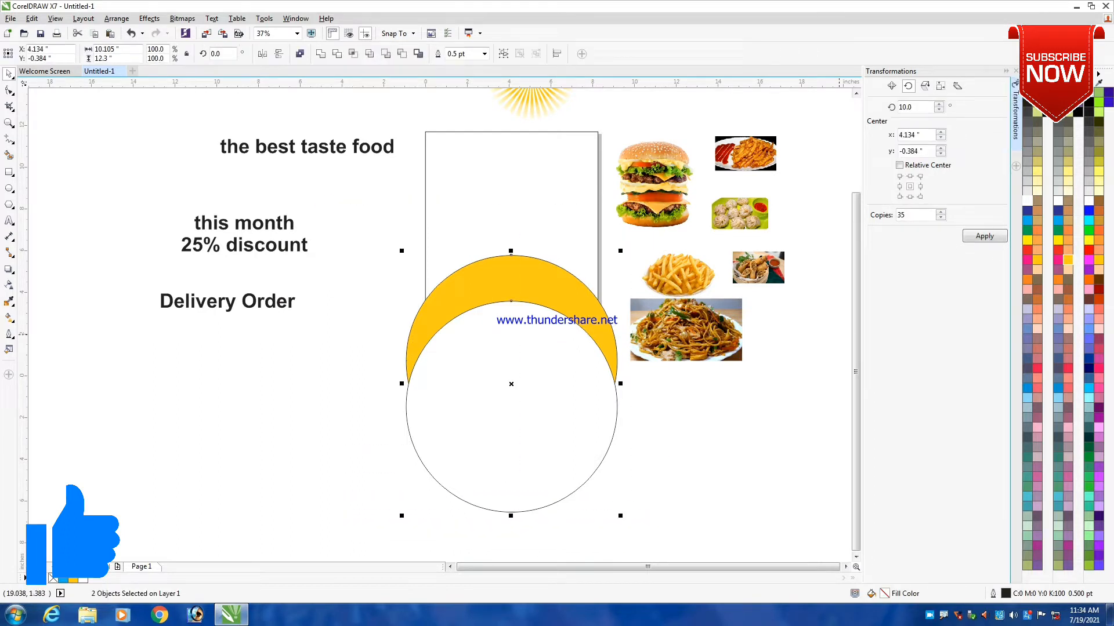
right_click(1028, 93)
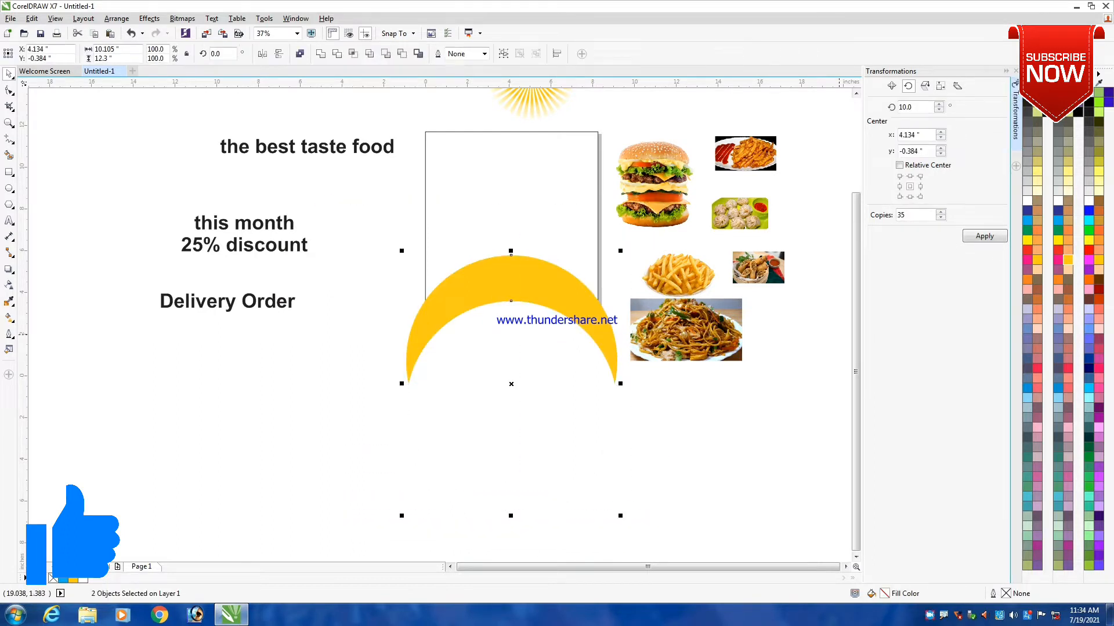
click(688, 447)
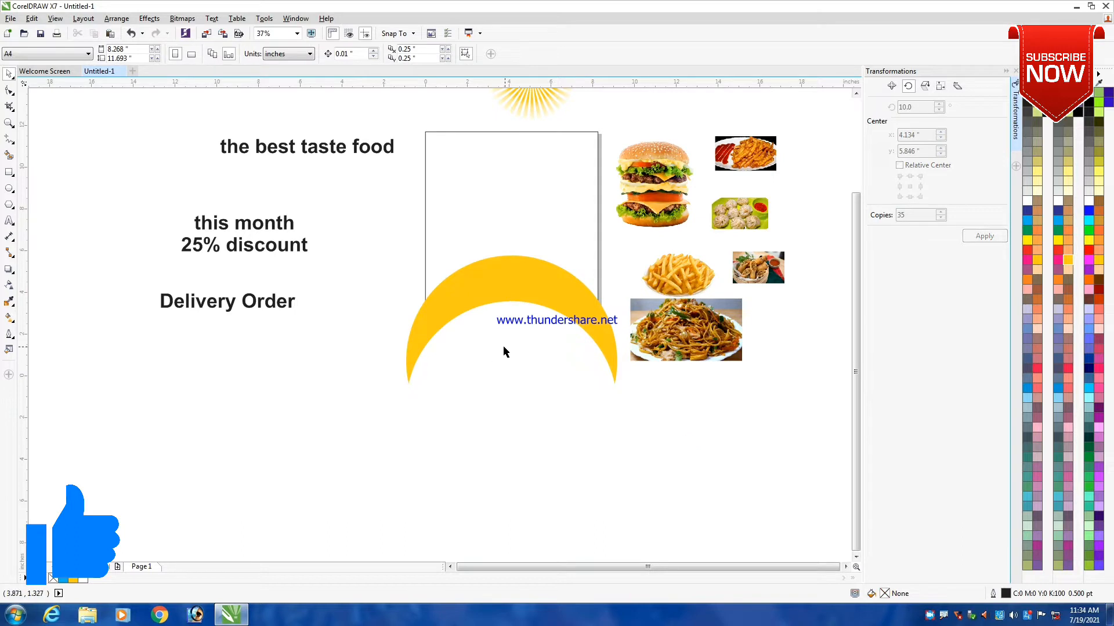
click(10, 189)
mouse_move(307, 262)
mouse_down()
mouse_move(355, 285)
mouse_move(365, 313)
mouse_move(429, 318)
mouse_up()
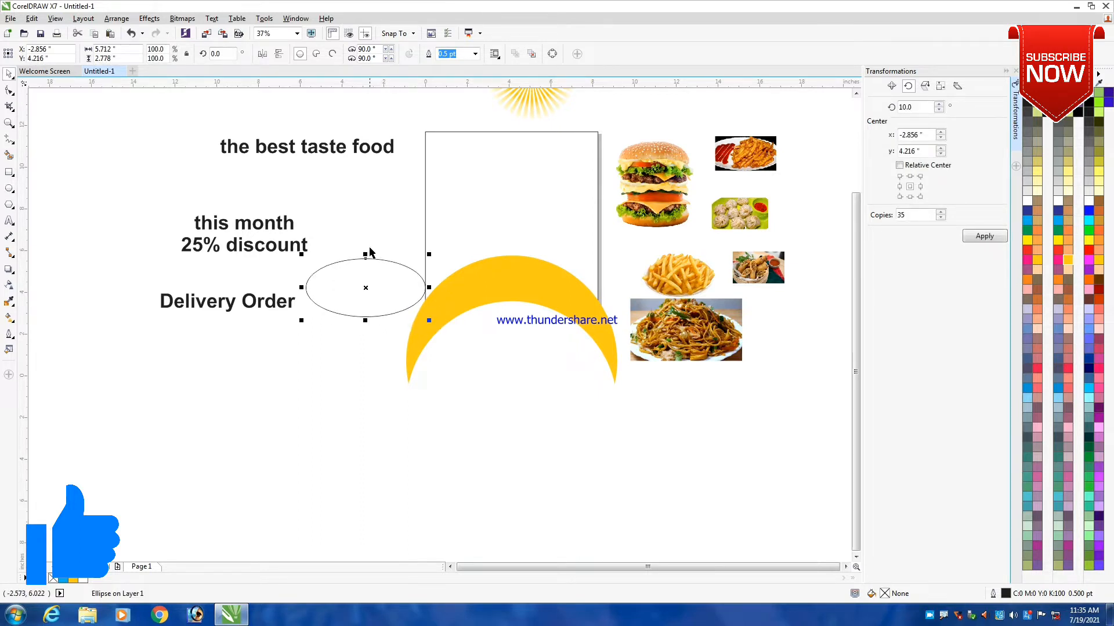
key(space)
click(377, 281)
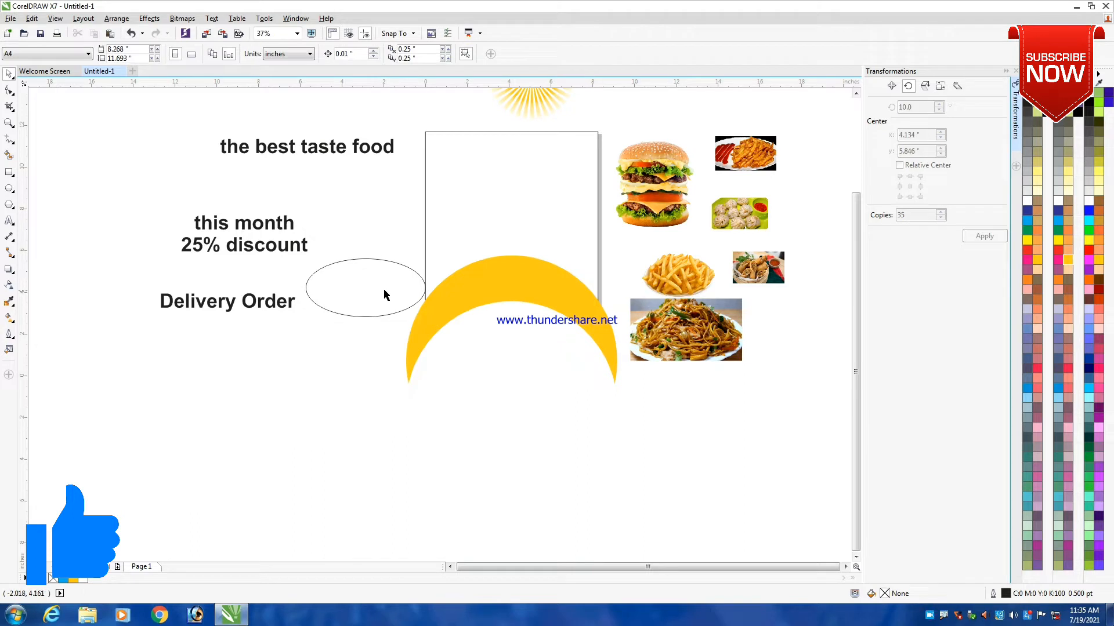
click(377, 293)
key(Delete)
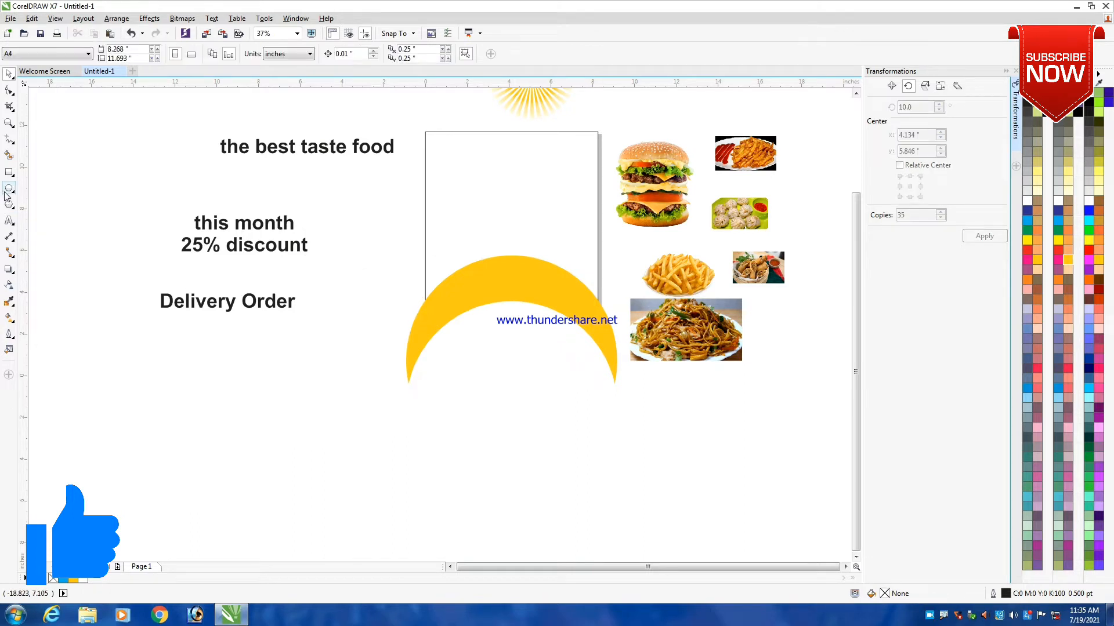
- Draw a circle about 7 inches in diameter outside the page, around the start of the discount and delivery texts
click(9, 188)
drag(95, 184, 242, 307)
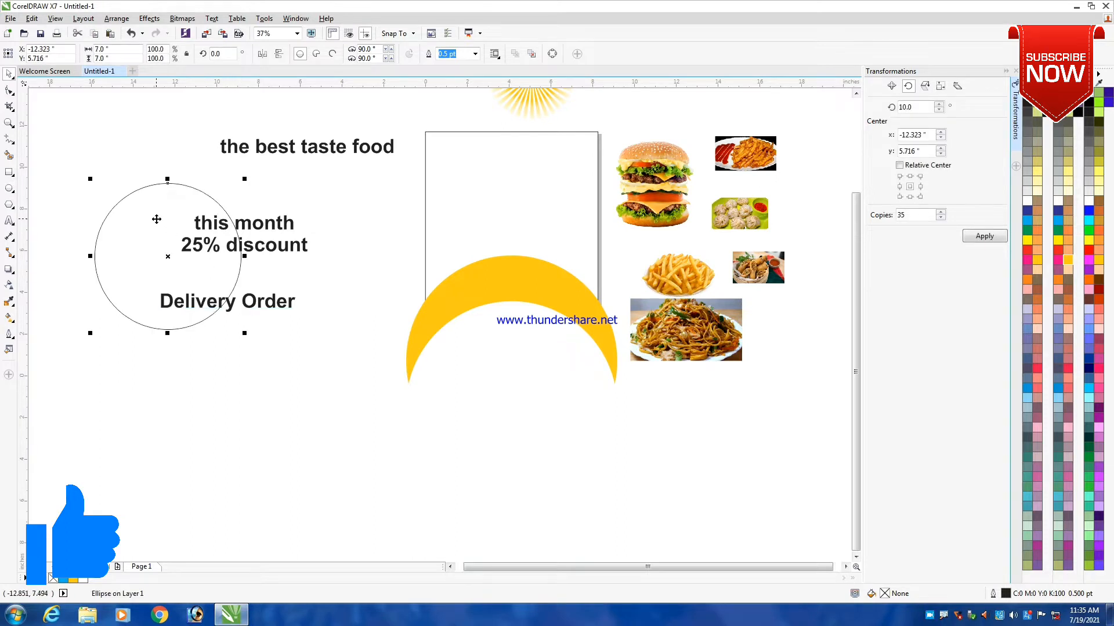
- Fill the 7-inch circle with red, remove its outline and PowerClip it inside the white circle
drag(159, 218, 341, 222)
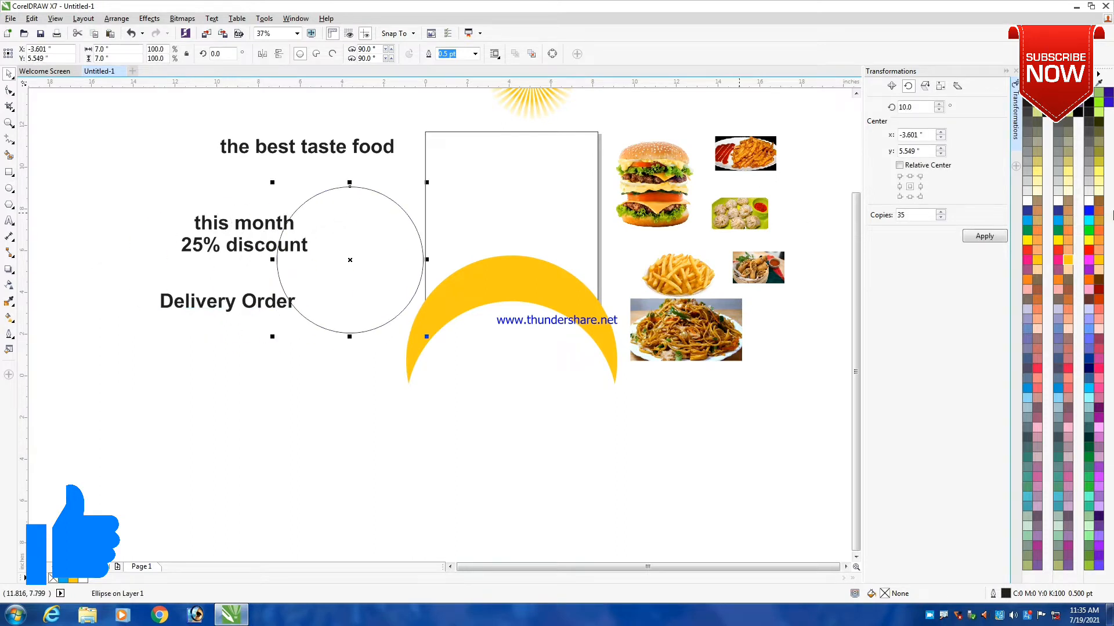
click(1028, 253)
right_click(350, 231)
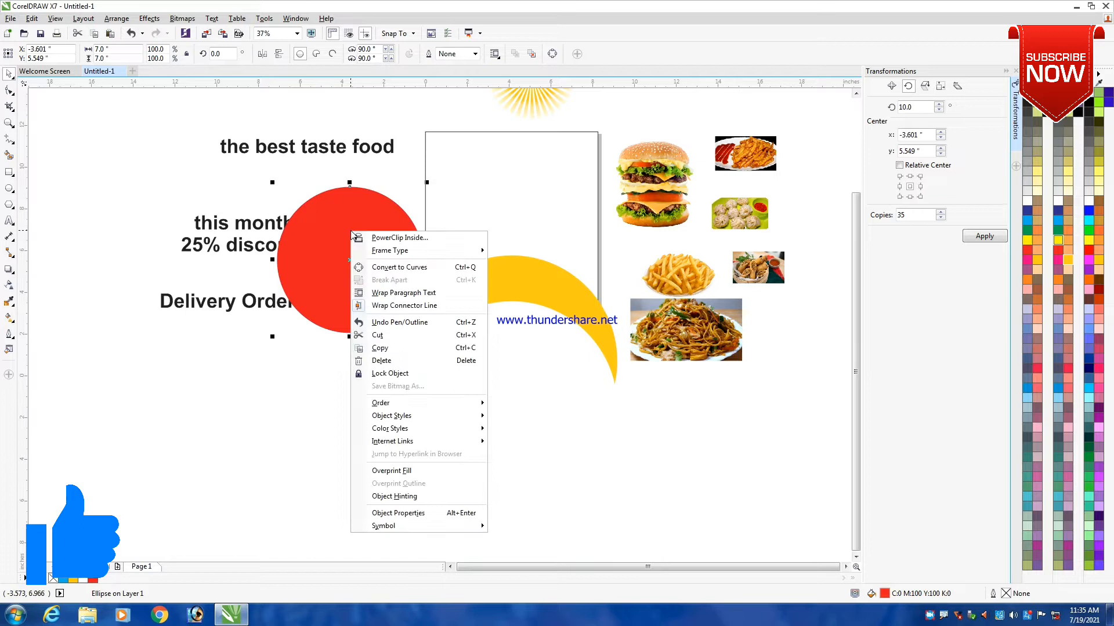
click(392, 237)
click(522, 326)
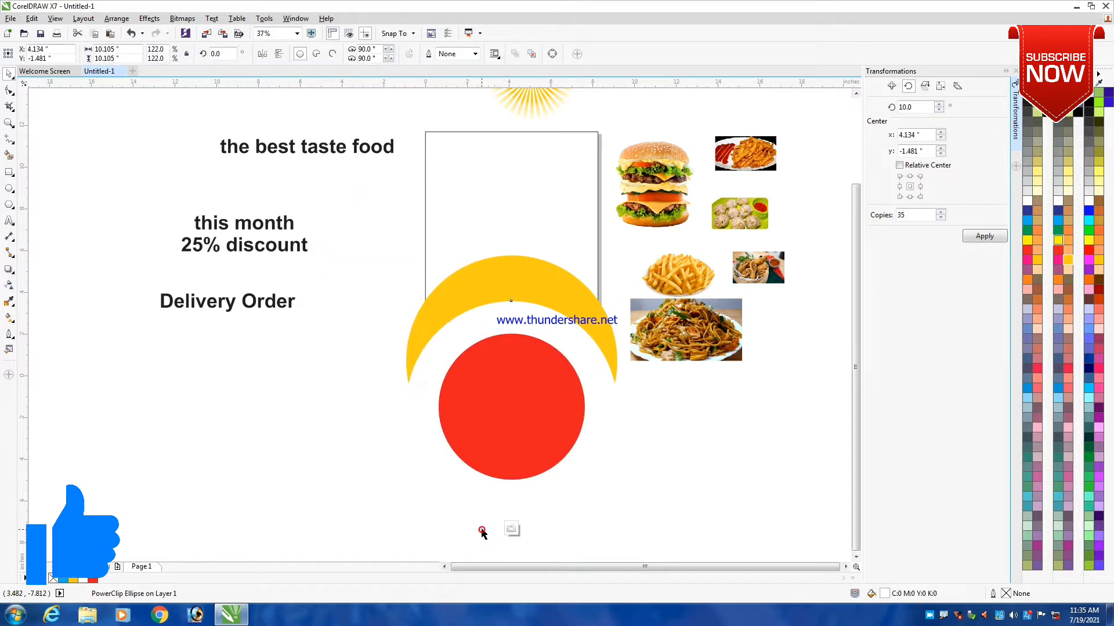
- Edit the white circle's PowerClip contents and move the red circle up so its lower part shows beneath the yellow-orange crescent
click(482, 531)
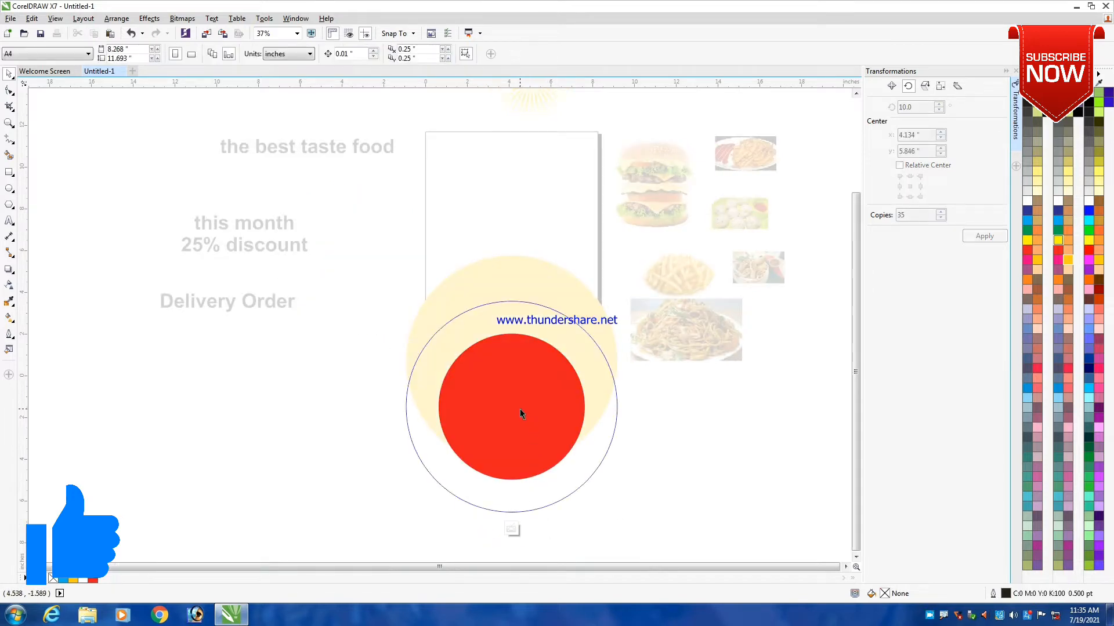
drag(519, 409, 508, 295)
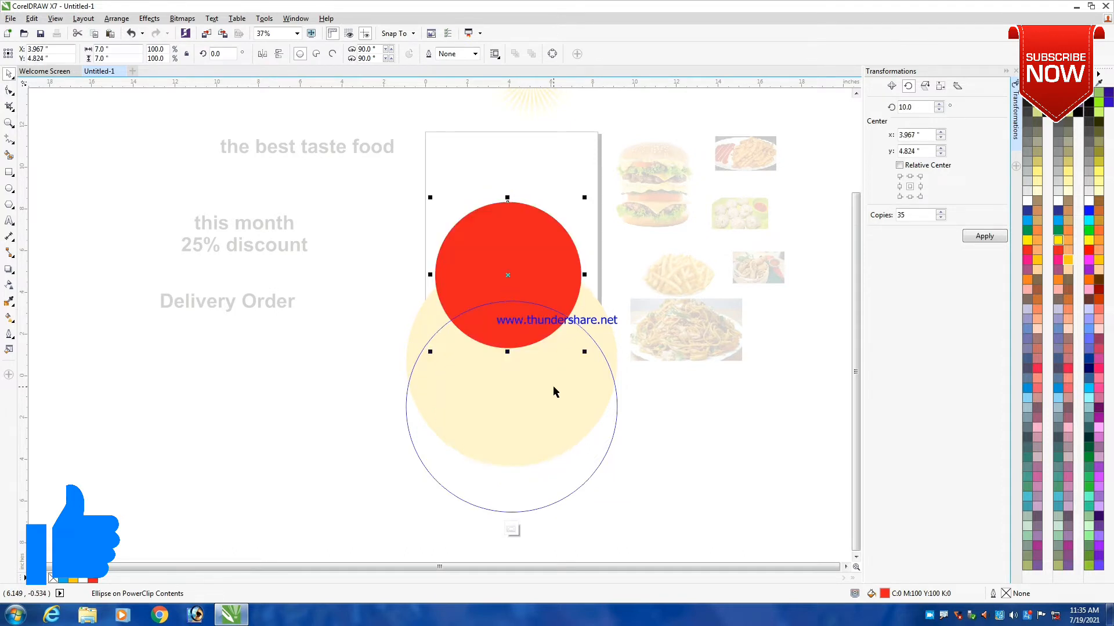
ctrl+click(352, 272)
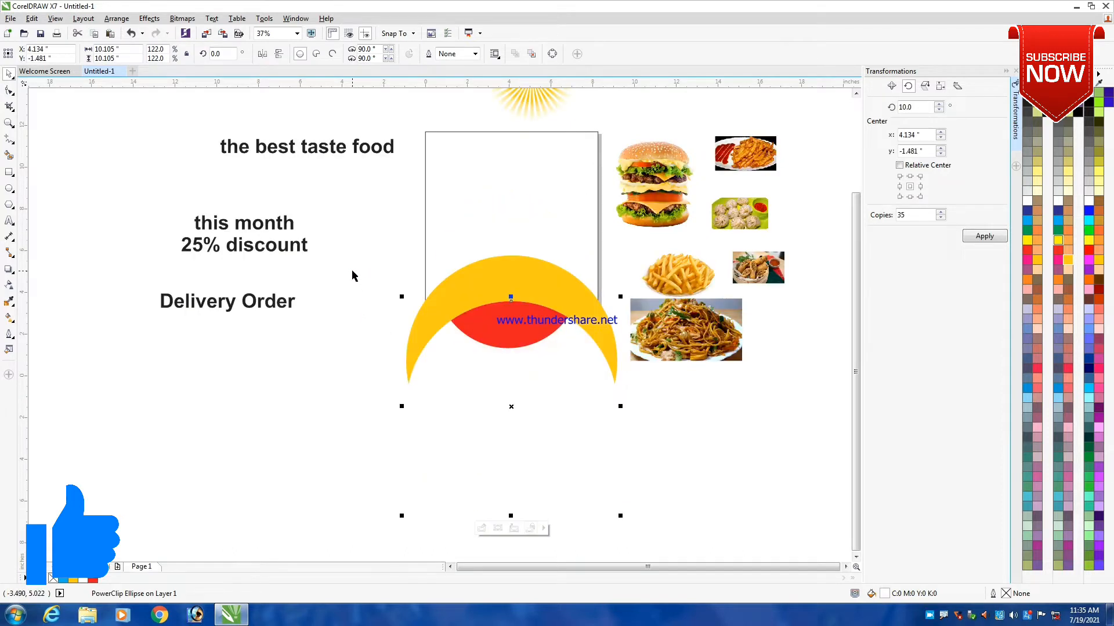
click(342, 248)
- Group the yellow-orange and white circles and PowerClip the group inside the A4 page rectangle
scroll(381, 284, down, 2)
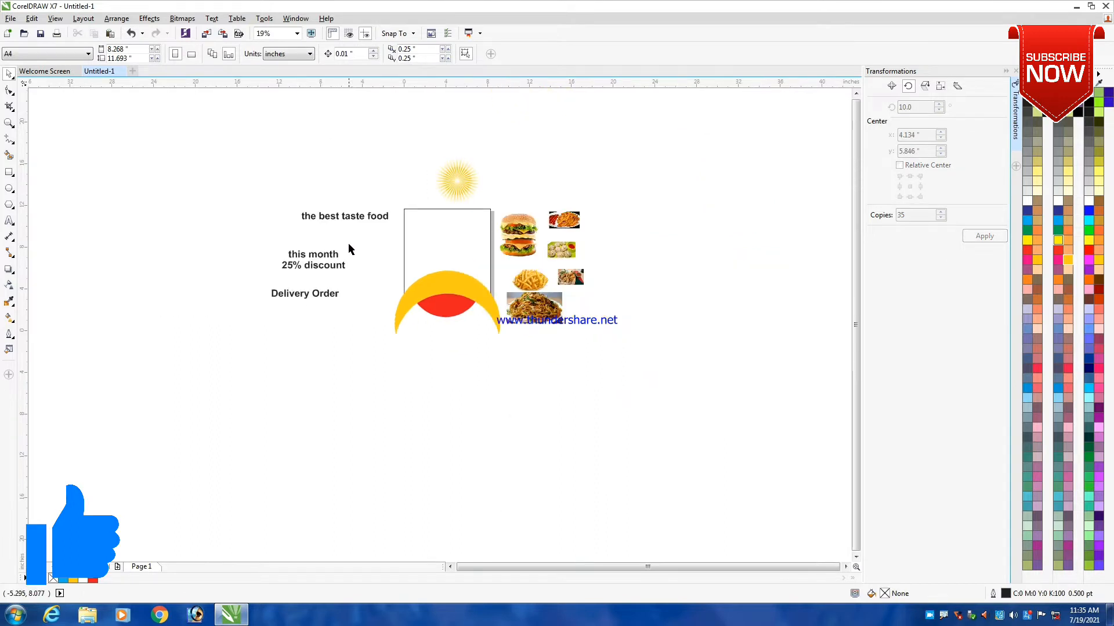
drag(348, 244, 540, 423)
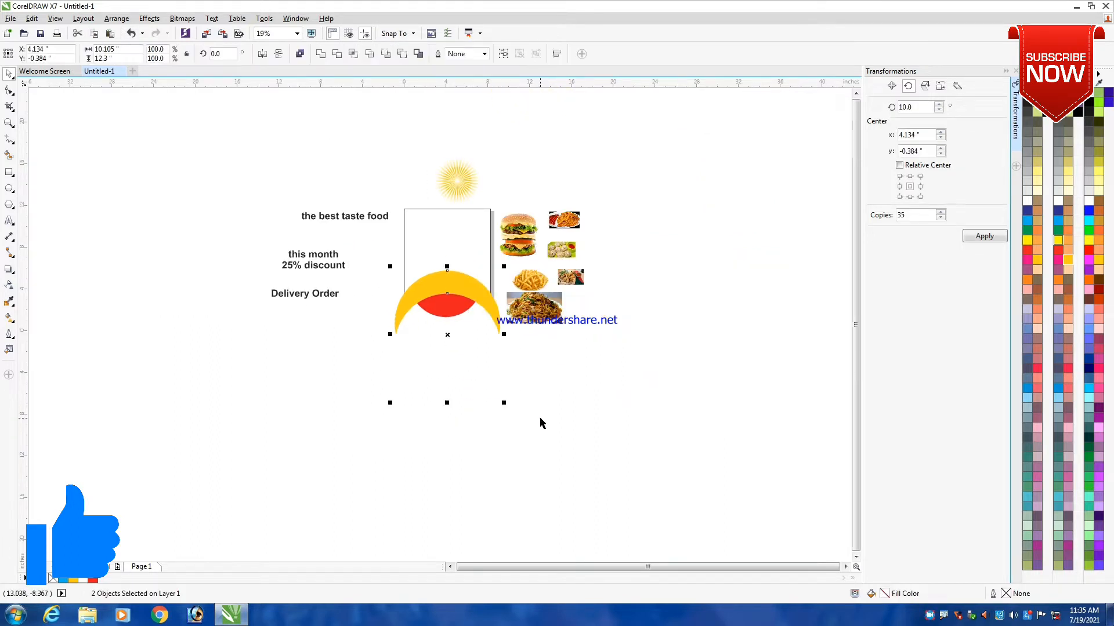
key(ctrl+g)
right_click(445, 323)
click(492, 38)
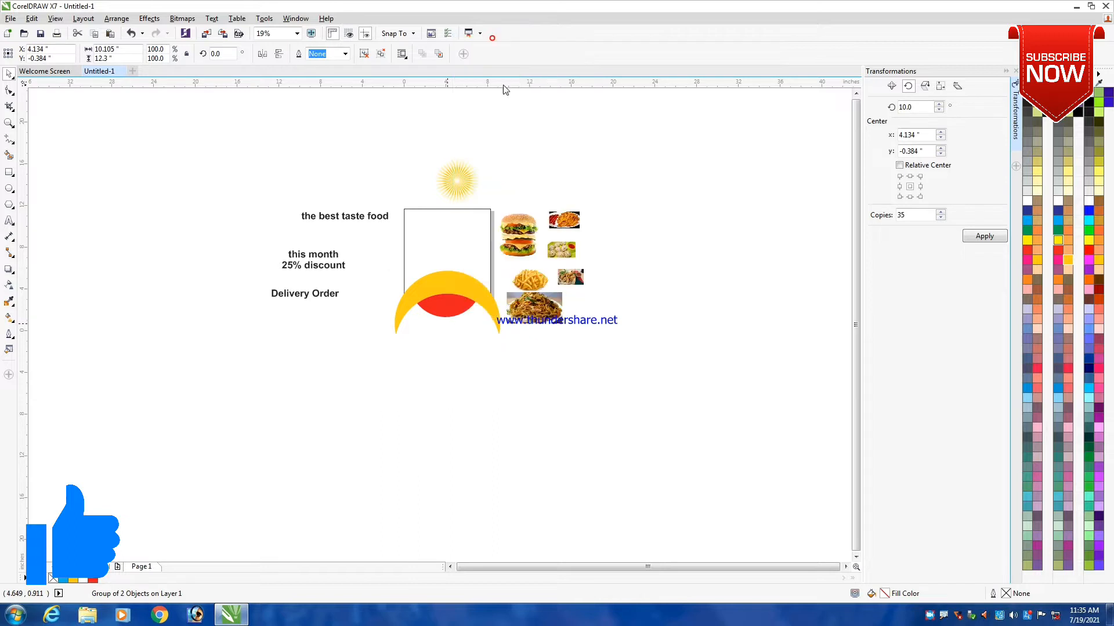
click(458, 250)
scroll(458, 281, up, 2)
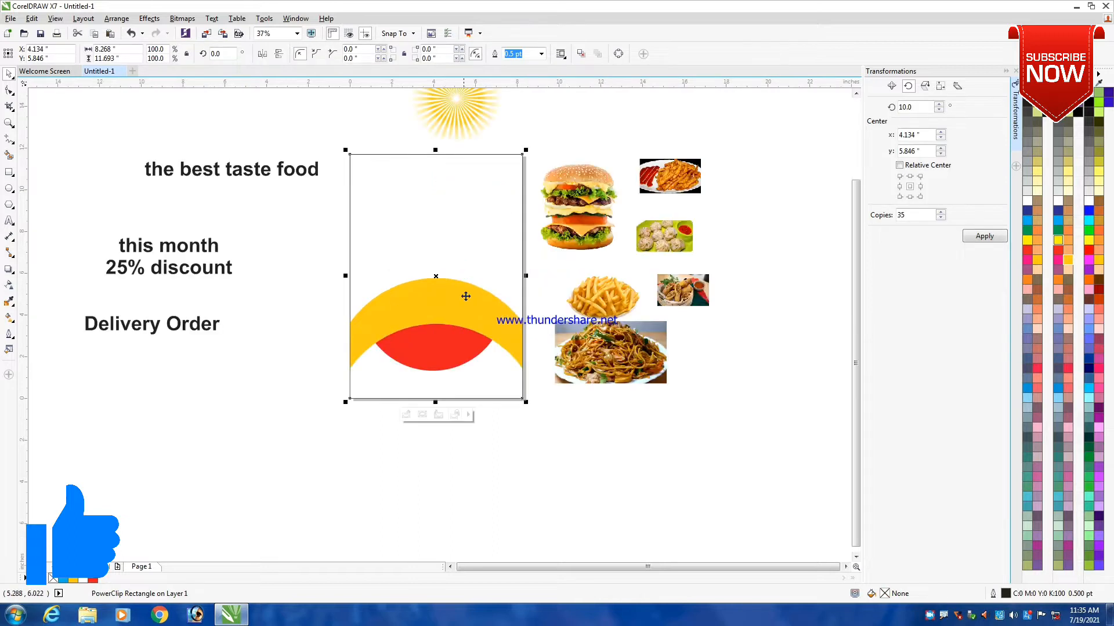
- Nudge the clipped circle group slightly right within the page rectangle, to X 4.184 inches
click(406, 415)
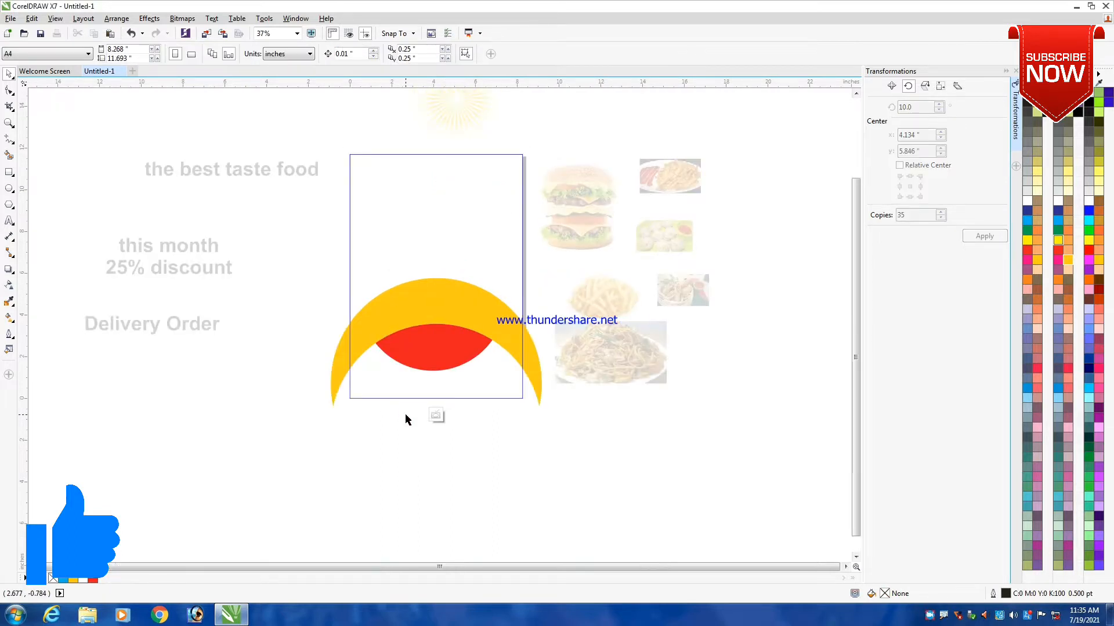
ctrl+click(278, 298)
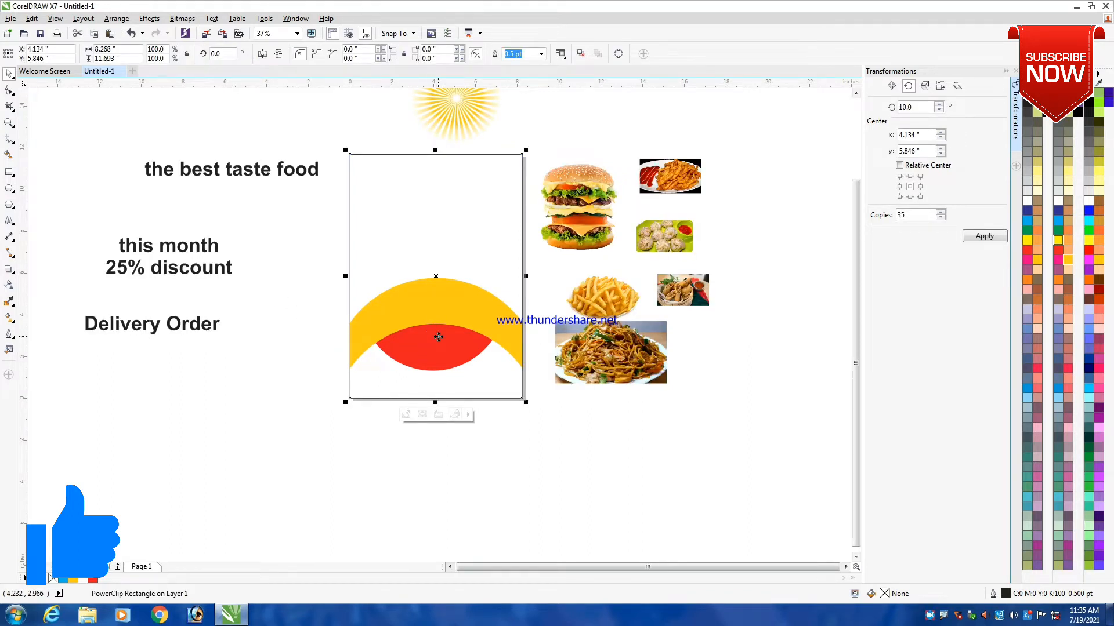
scroll(439, 325, up, 1)
scroll(441, 311, down, 1)
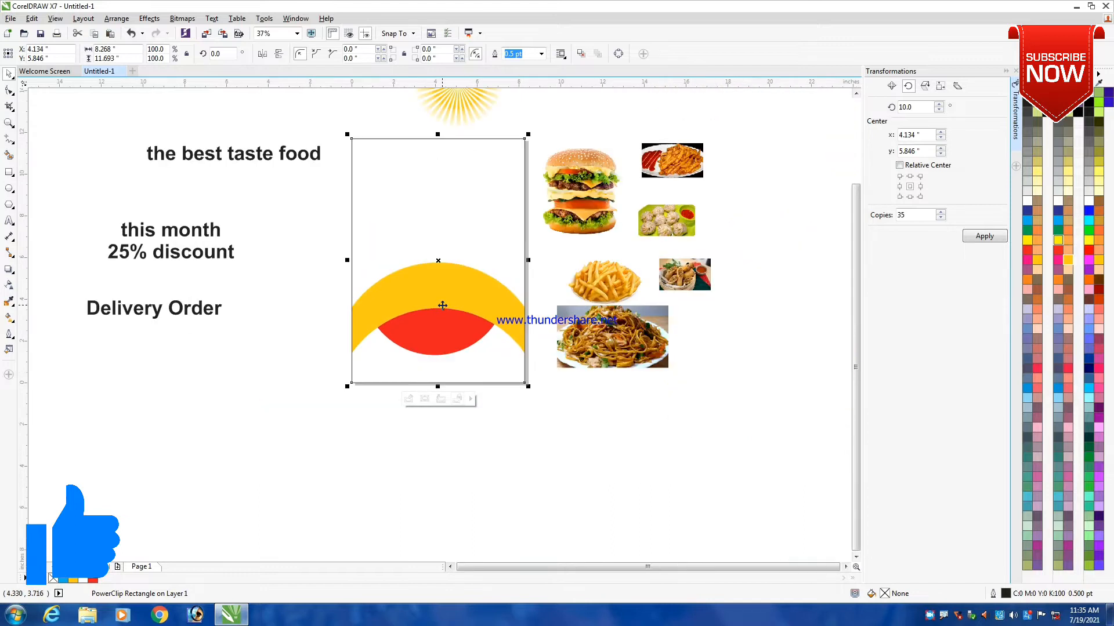
click(320, 317)
click(429, 339)
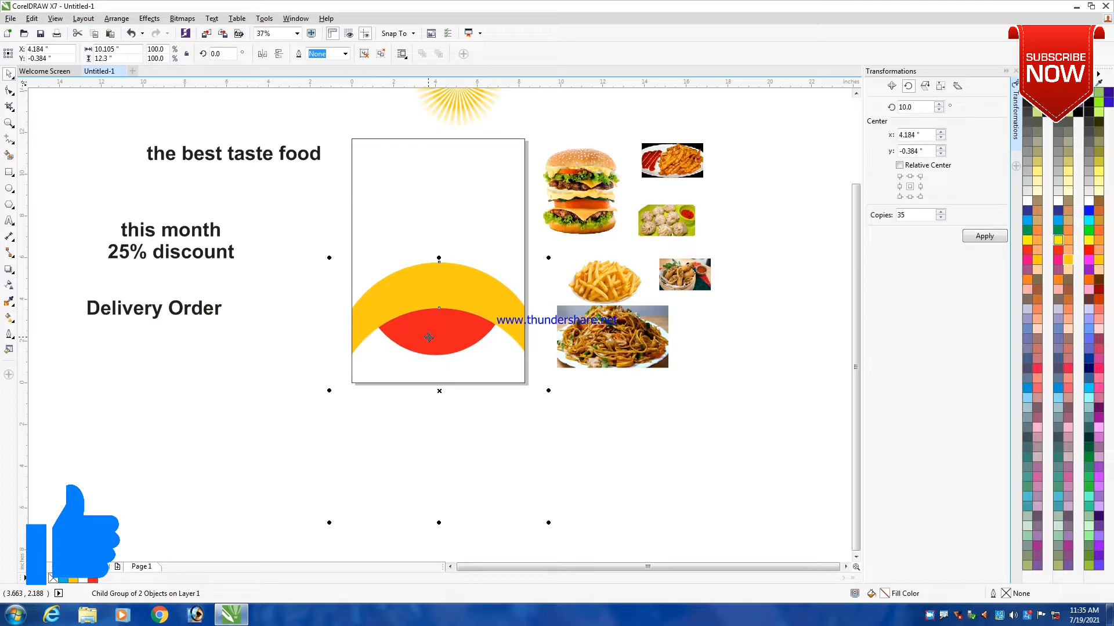
click(298, 341)
click(395, 341)
click(408, 399)
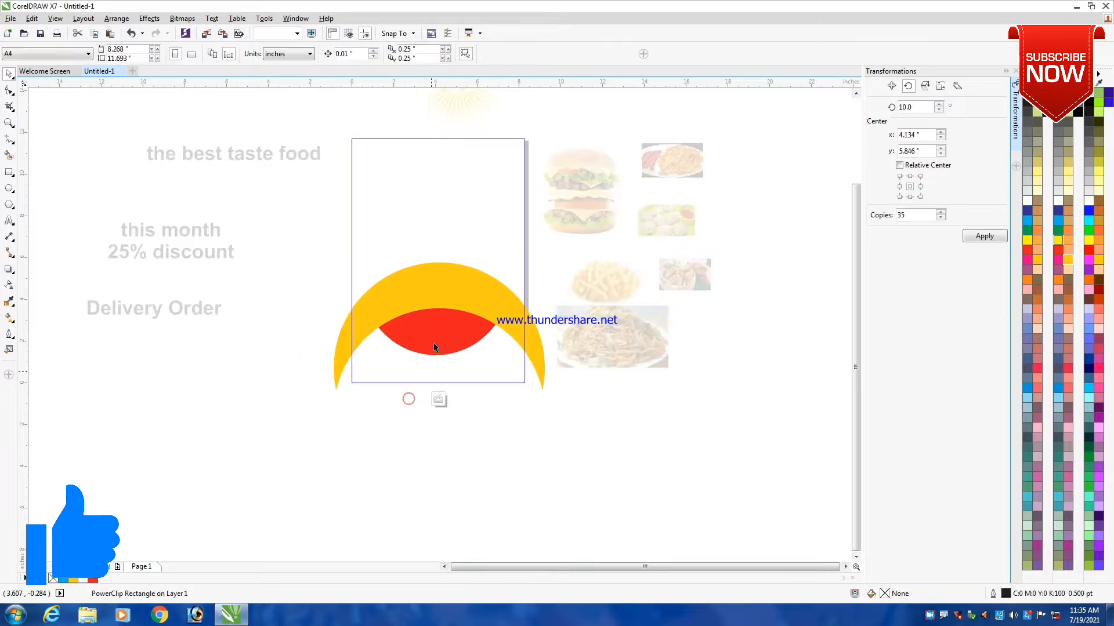
click(433, 329)
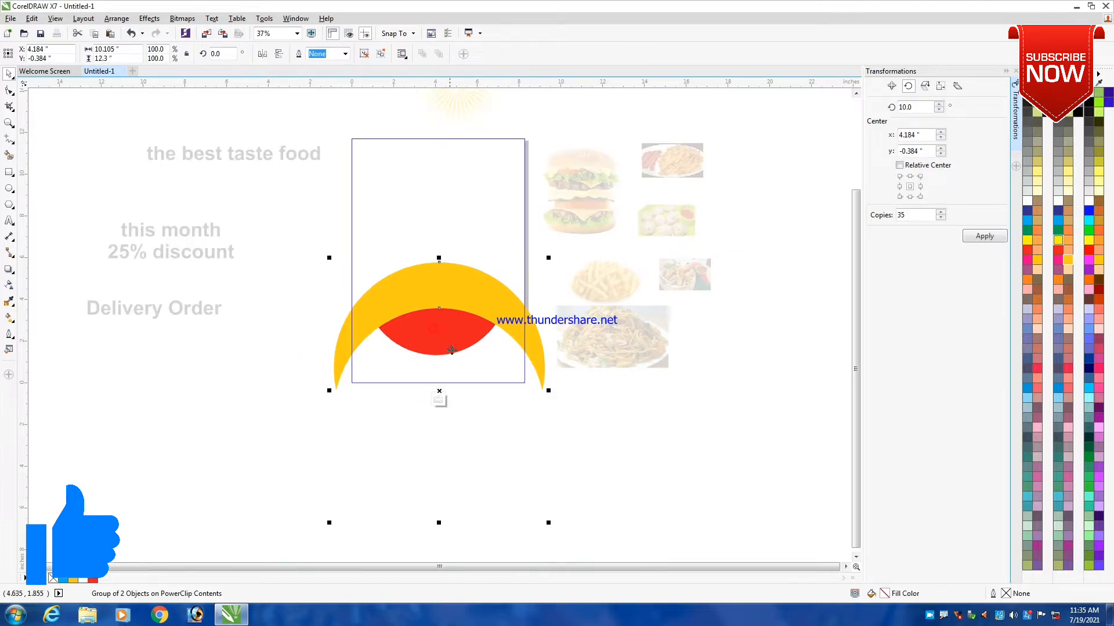
click(315, 321)
scroll(420, 295, down, 2)
click(399, 333)
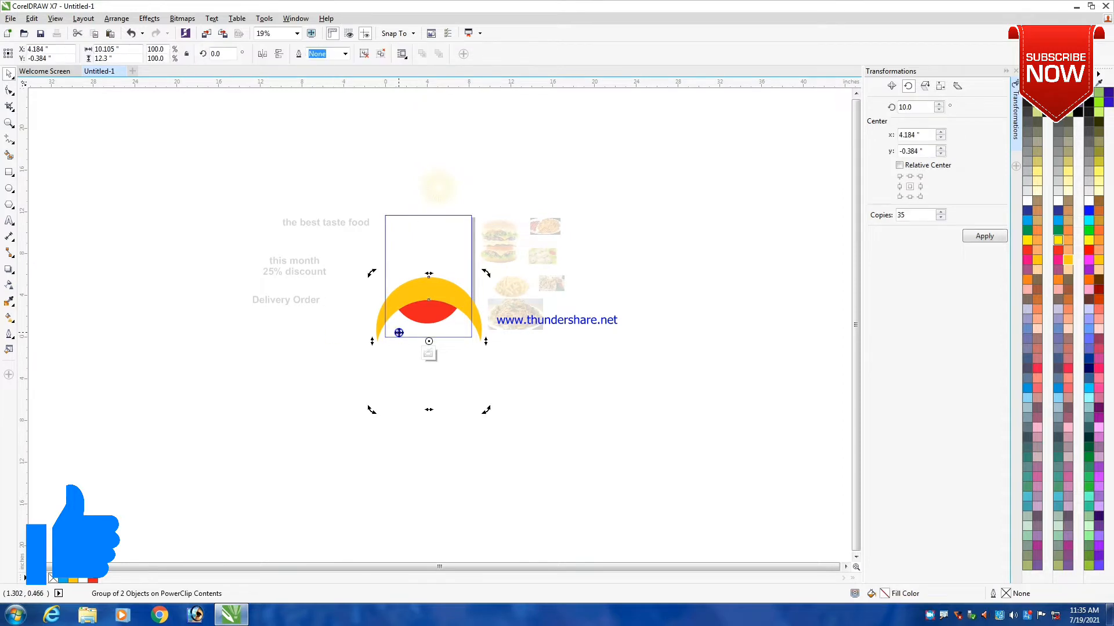
click(428, 354)
scroll(426, 352, up, 2)
- Open the page rectangle's PowerClip contents and ungroup the yellow-orange and white circles
double_click(375, 339)
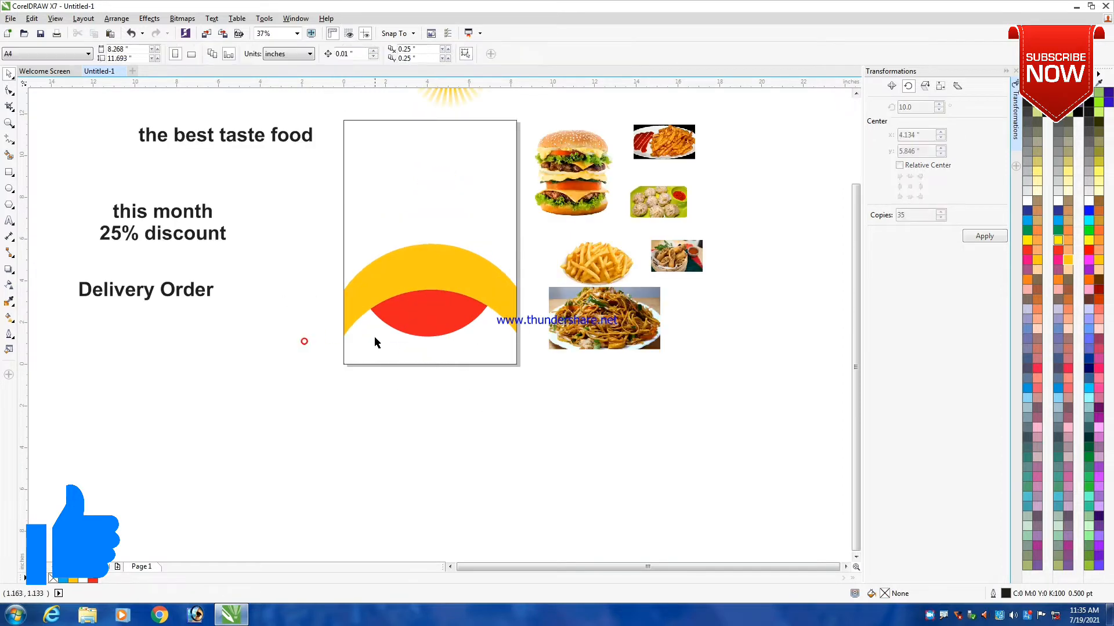
click(402, 293)
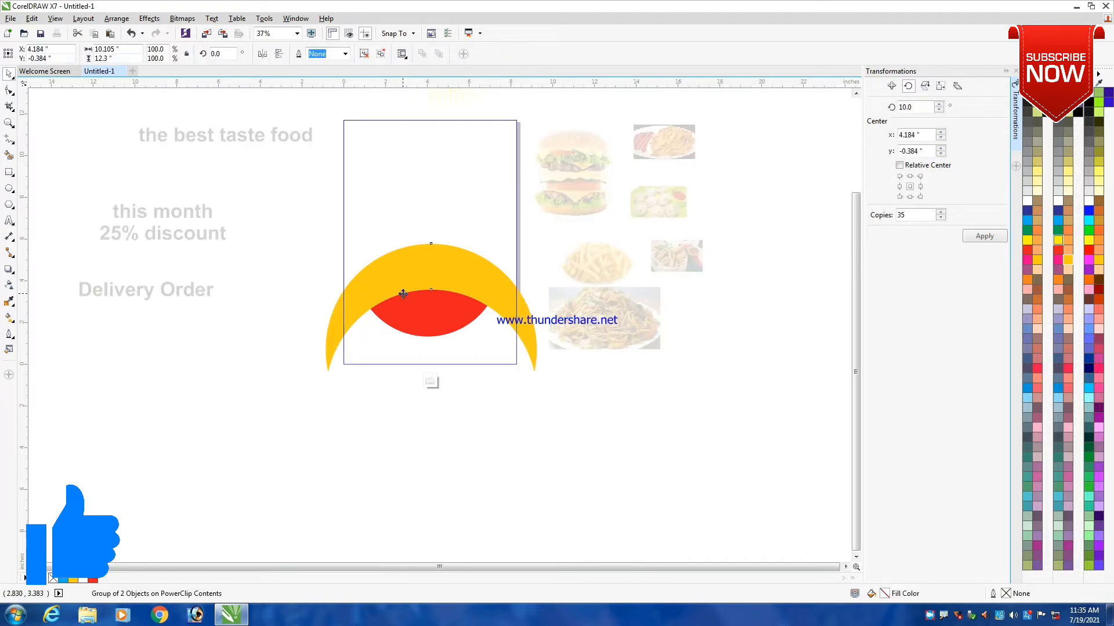
click(403, 293)
click(365, 56)
click(253, 281)
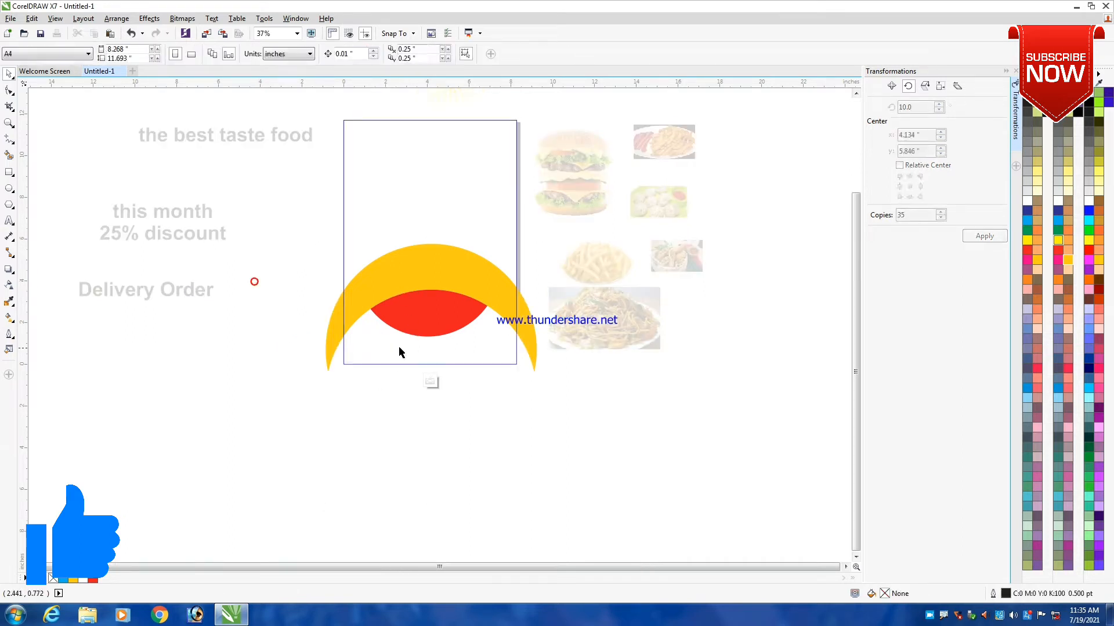
- Edit the white circle's nested PowerClip and shift the red circle slightly right, to about X 4.295 inches
click(399, 347)
click(402, 517)
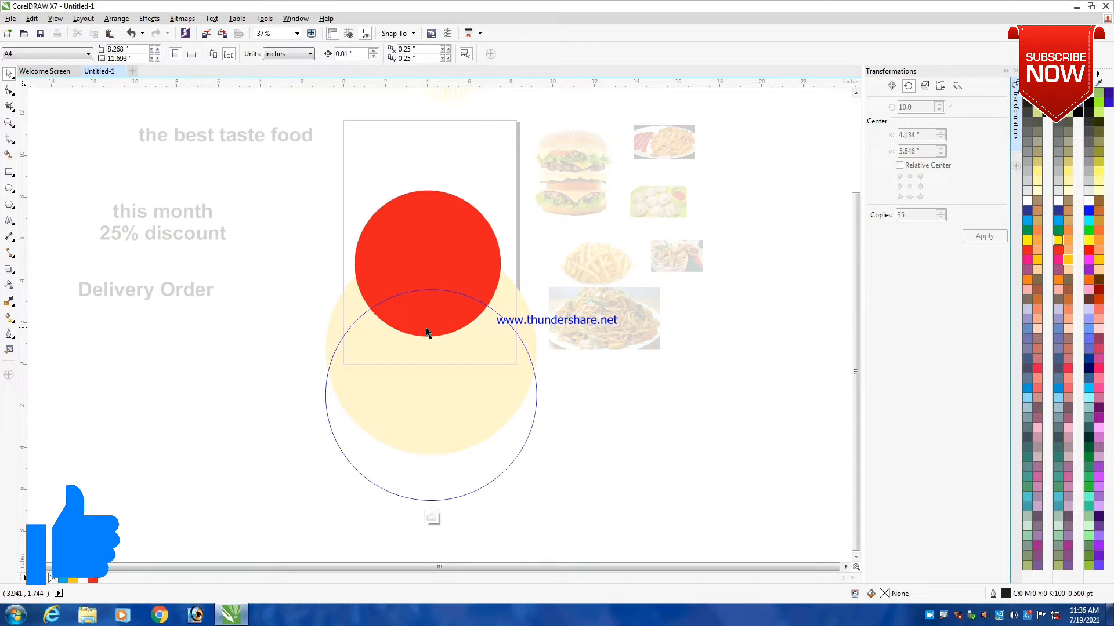
click(427, 332)
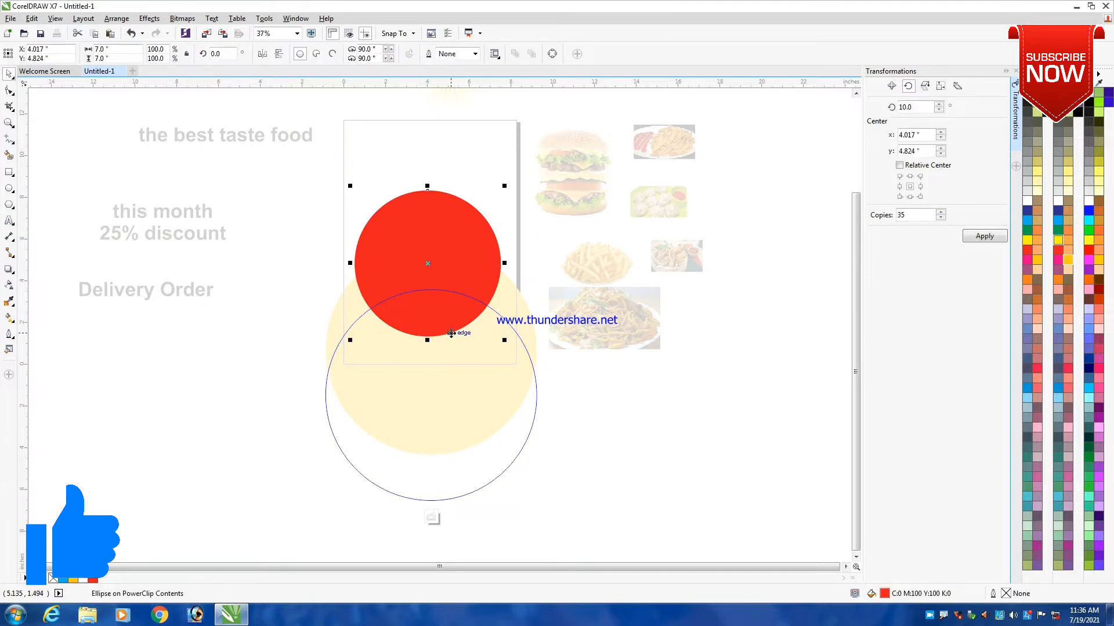
scroll(433, 313, up, 2)
drag(433, 313, 443, 314)
scroll(418, 278, down, 1)
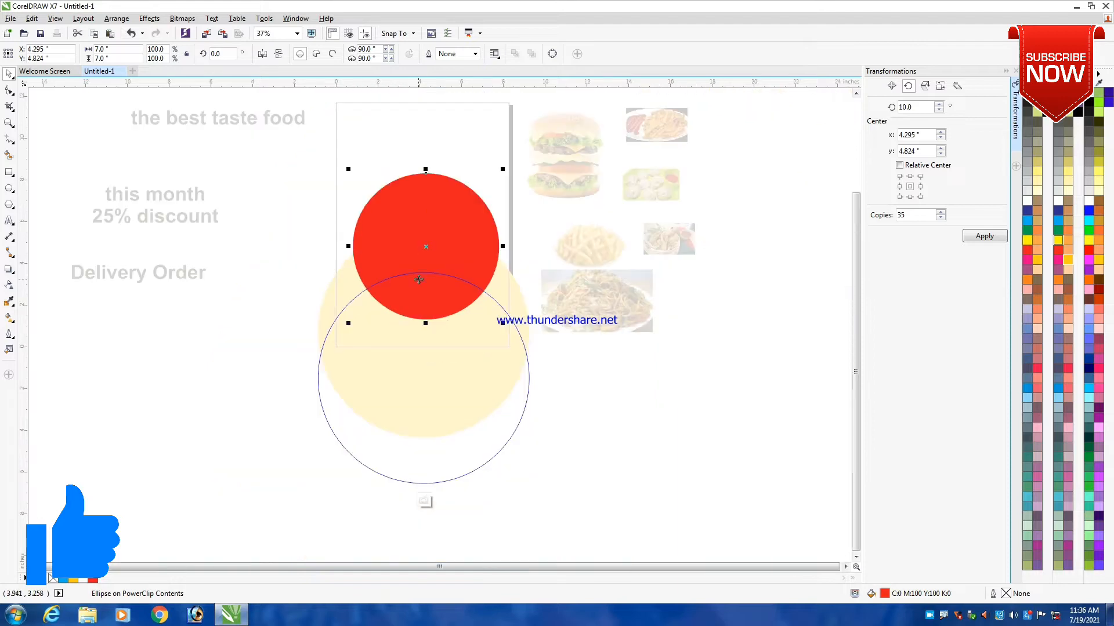
ctrl+click(260, 329)
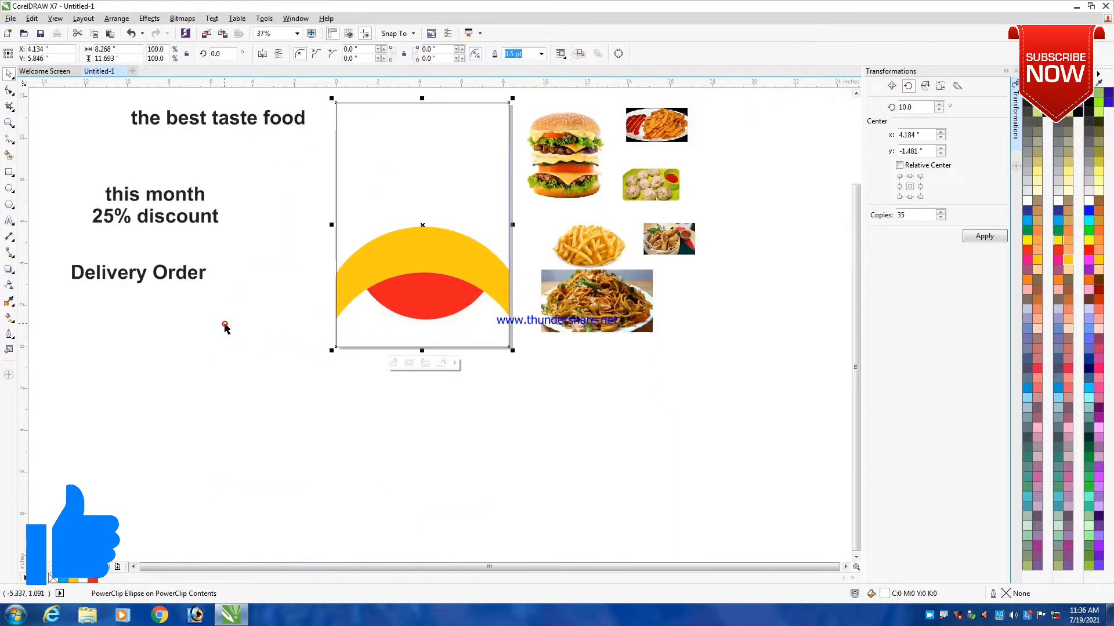
- Reopen the nested PowerClip contents and widen the red circle symmetrically into an ellipse, keeping its height
scroll(355, 318, down, 1)
scroll(410, 297, up, 1)
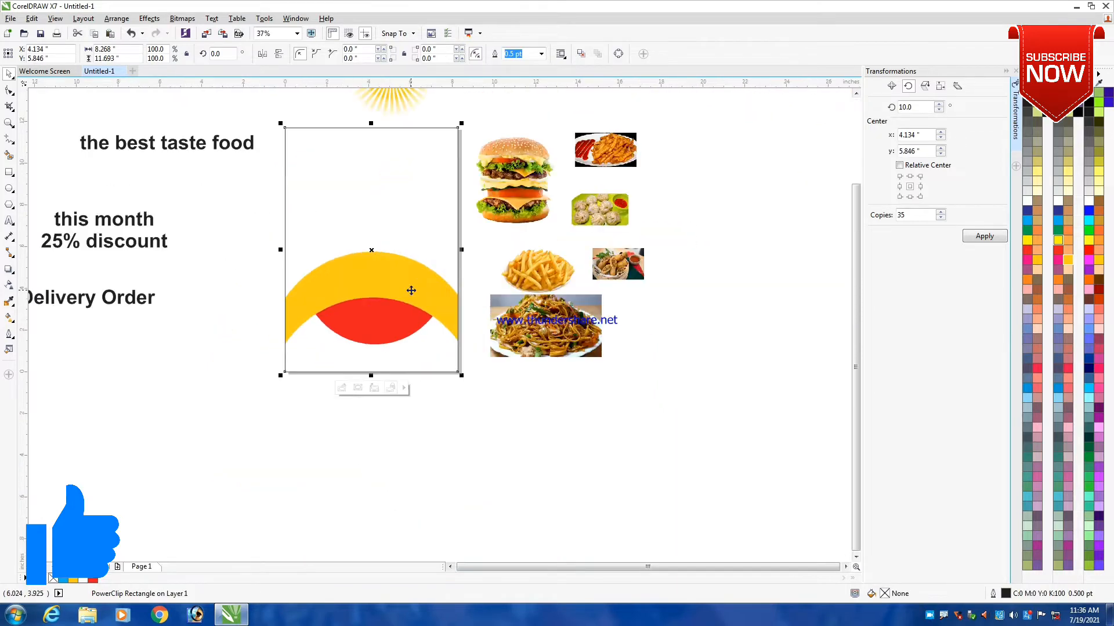
click(351, 387)
click(366, 326)
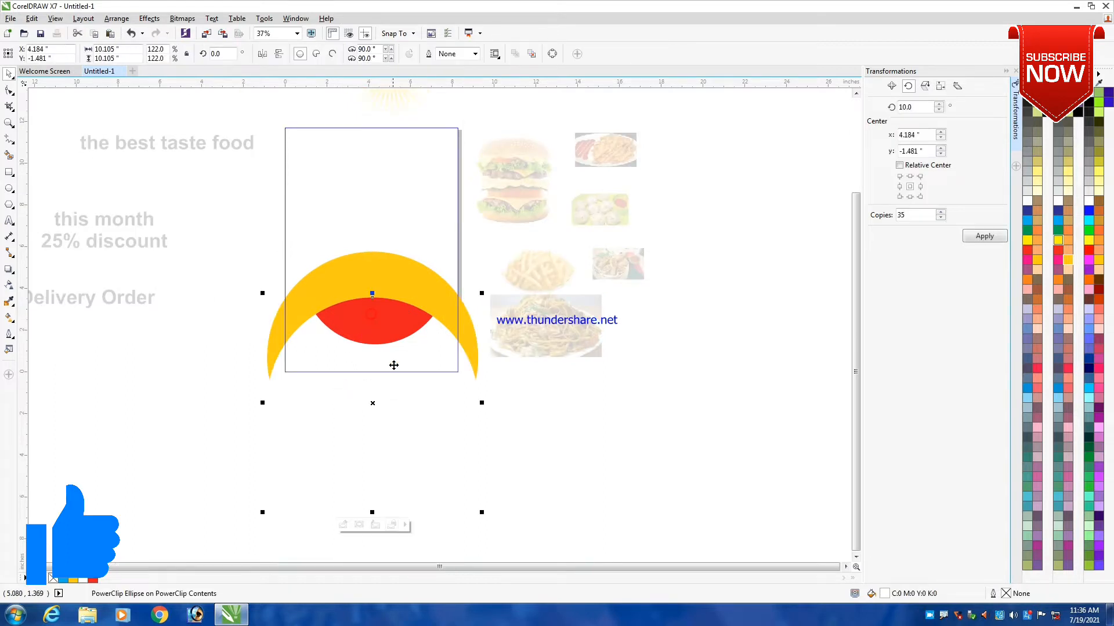
click(358, 525)
click(363, 331)
scroll(375, 310, up, 1)
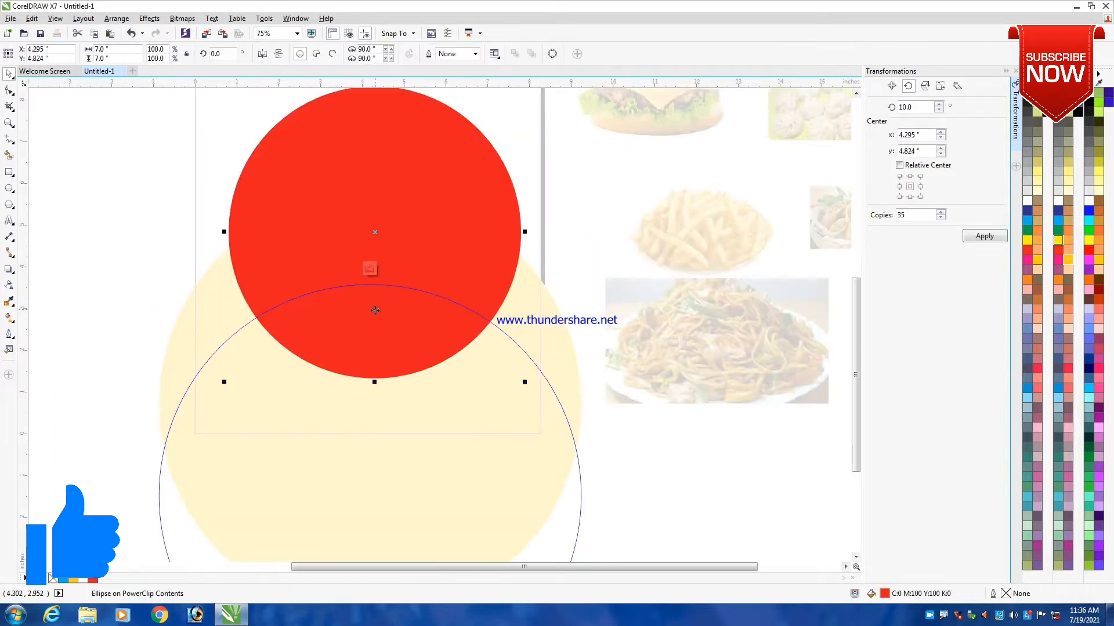
drag(521, 231, 552, 234)
scroll(481, 261, down, 1)
ctrl+click(272, 324)
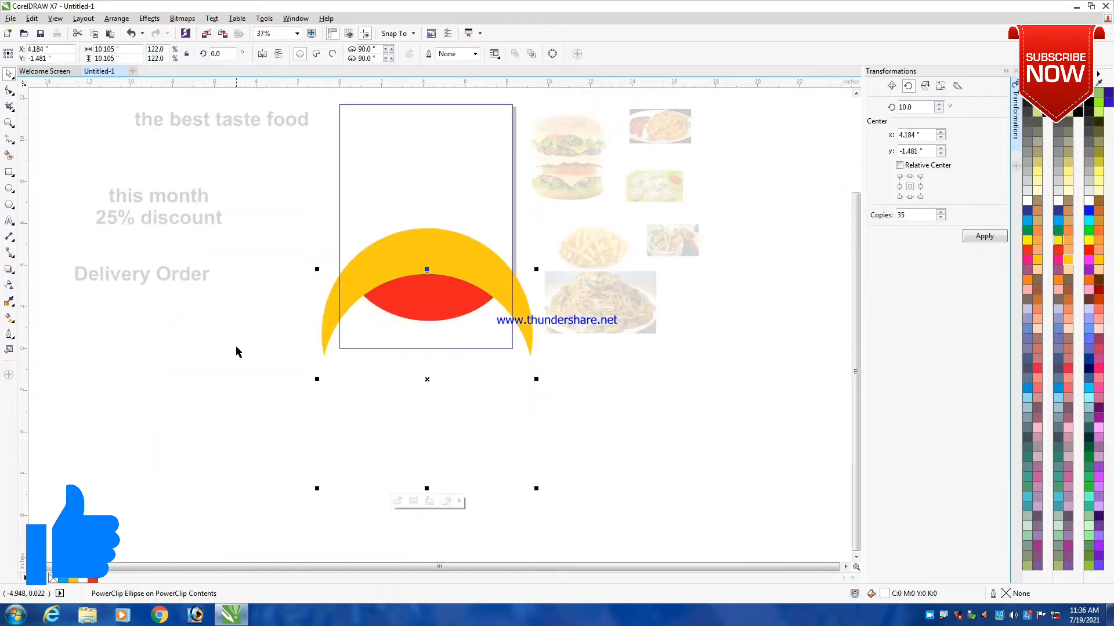
ctrl+click(234, 345)
click(400, 453)
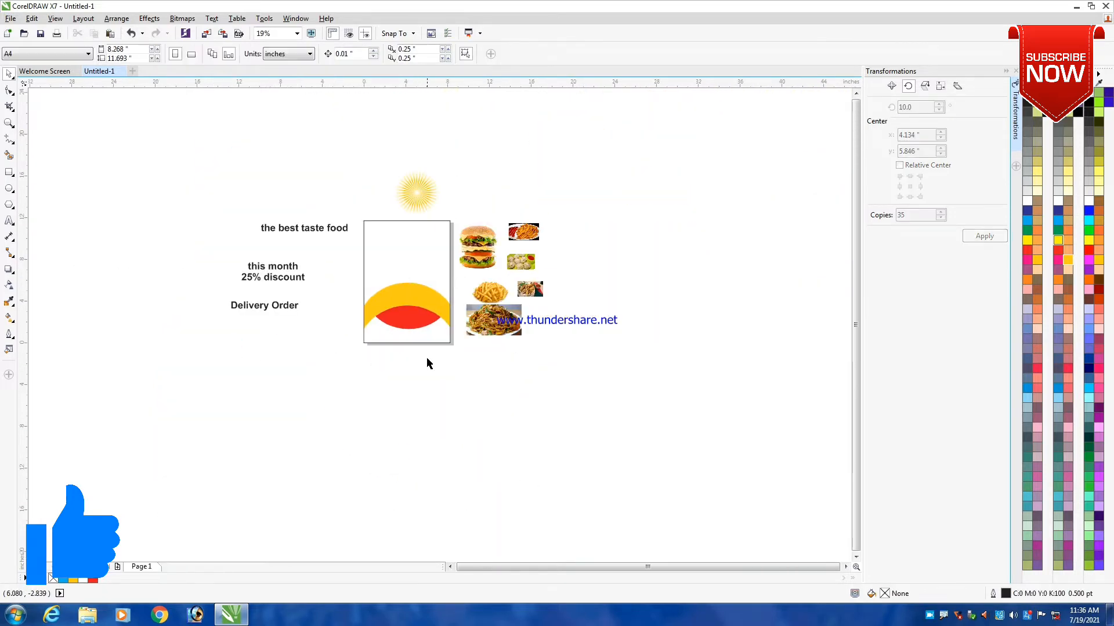
- Fill the A4 page rectangle with red (C0 M100 Y100 K0)
scroll(417, 341, right, 1)
scroll(397, 235, up, 1)
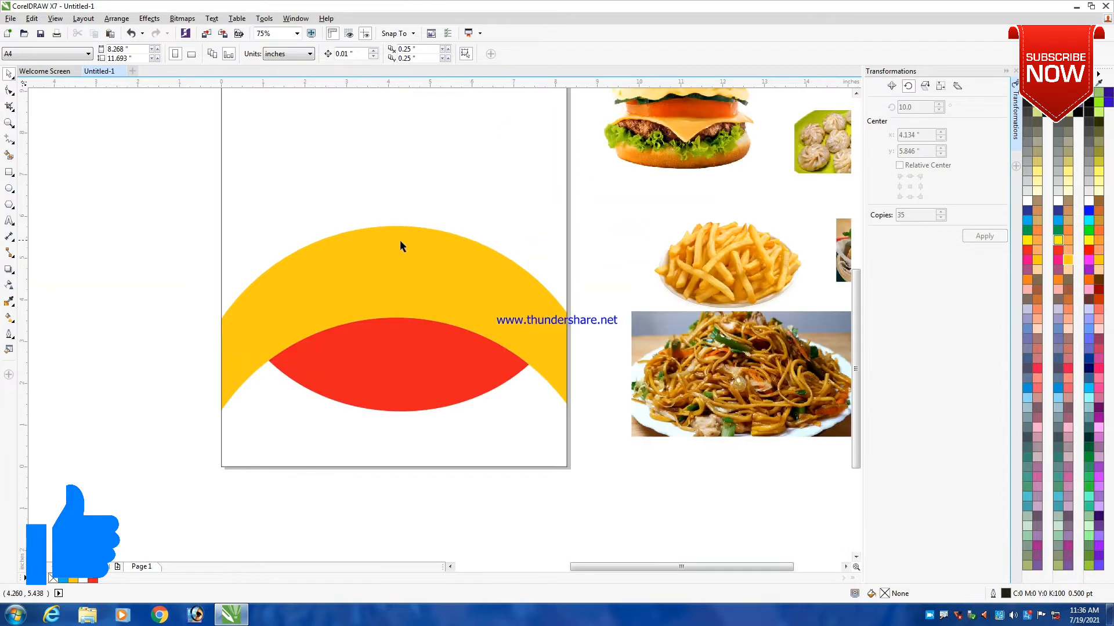
scroll(399, 253, down, 1)
scroll(392, 174, down, 1)
scroll(392, 224, up, 1)
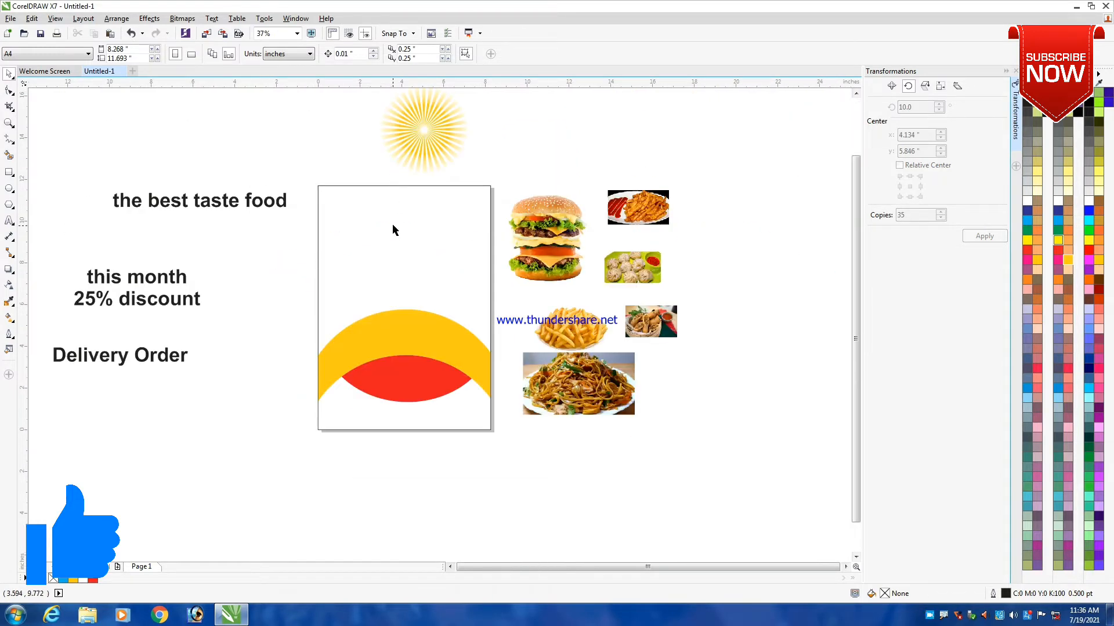
key(z)
drag(252, 175, 540, 464)
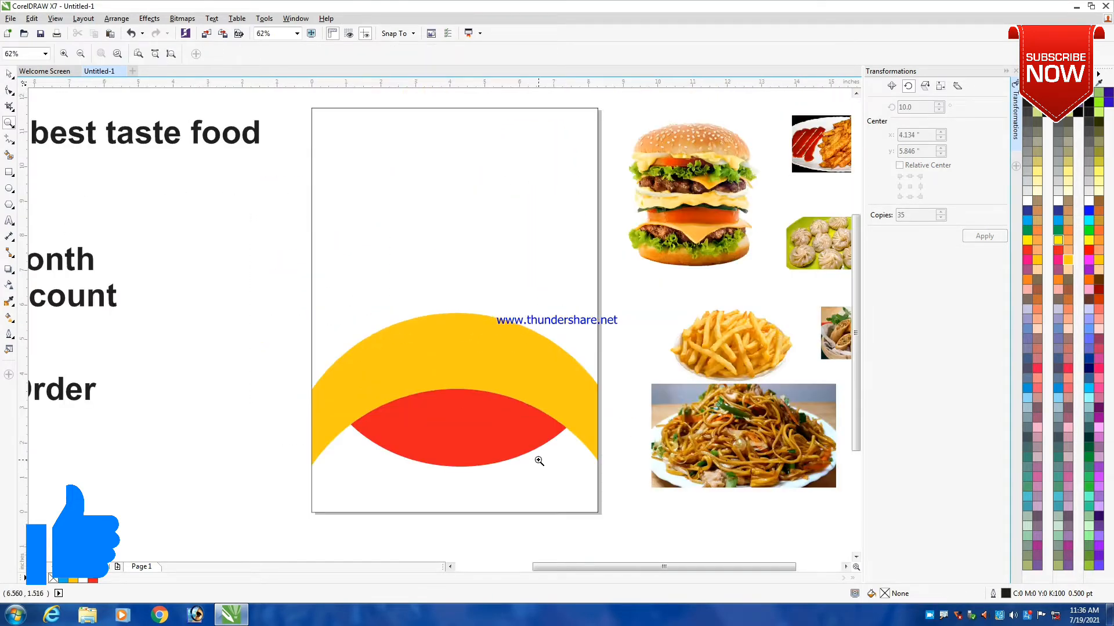
key(space)
click(415, 175)
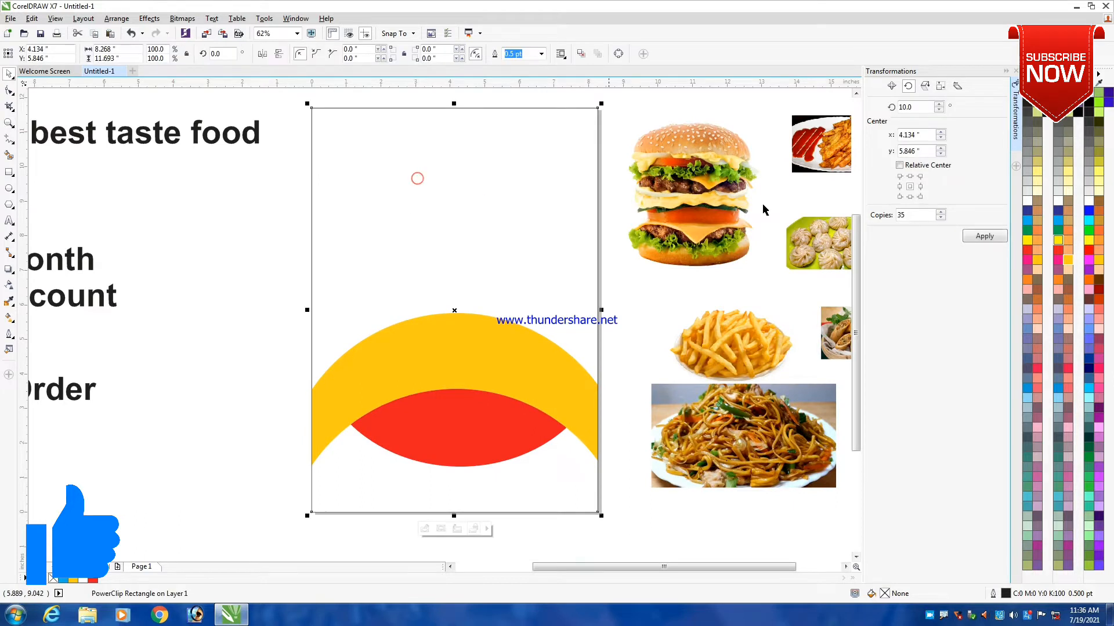
click(1027, 250)
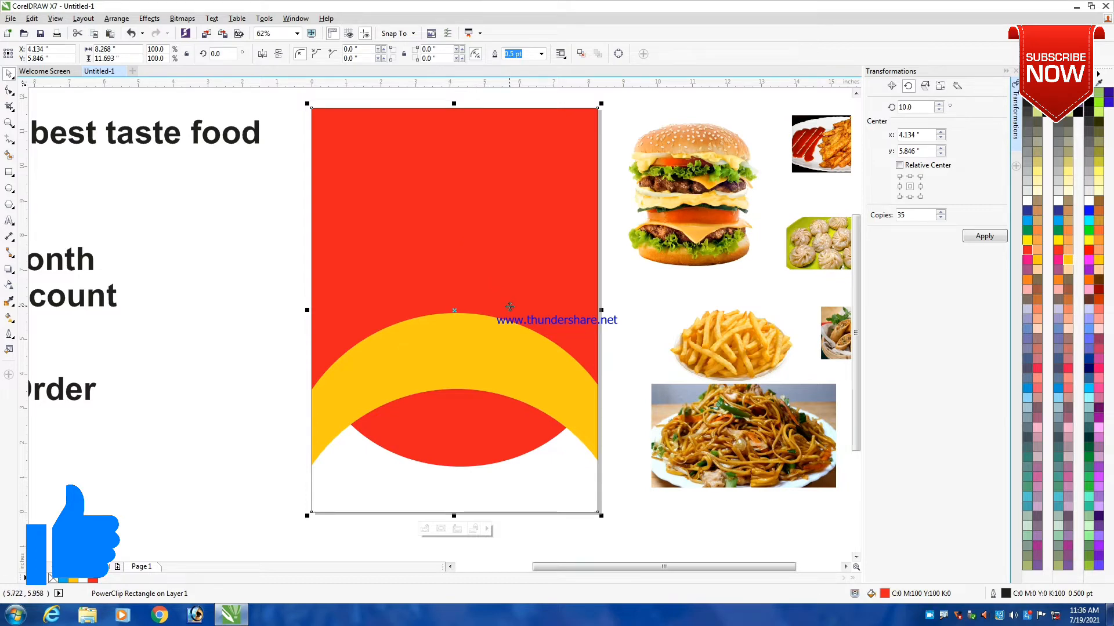
scroll(509, 307, down, 2)
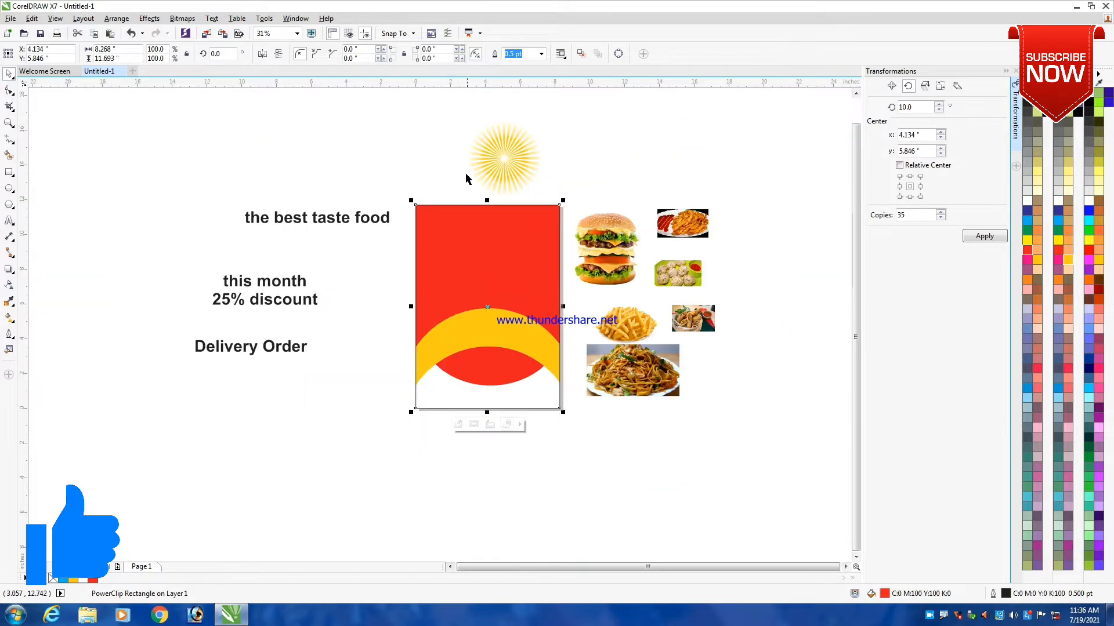
- PowerClip the yellow sunburst group inside the red A4 page rectangle and open the rectangle's contents for editing
click(415, 138)
right_click(497, 161)
click(545, 167)
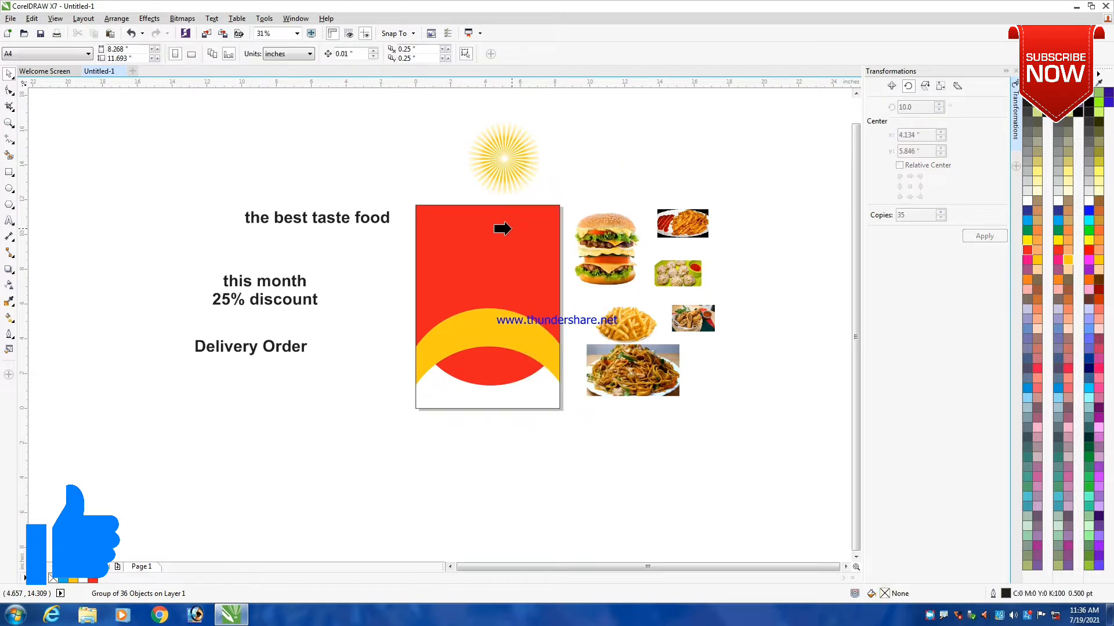
click(499, 229)
click(454, 425)
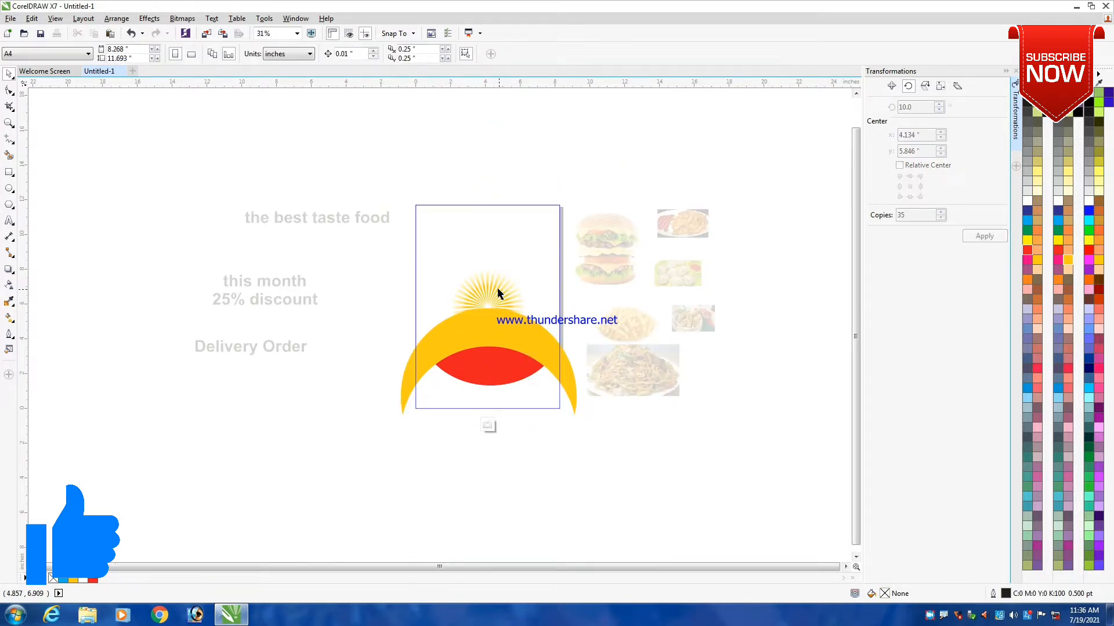
- Centre the sunburst over the page's upper half, about X 4.11, Y 8.397 inches, and enlarge it to about 10.81 inches
scroll(493, 287, up, 1)
drag(495, 288, 435, 166)
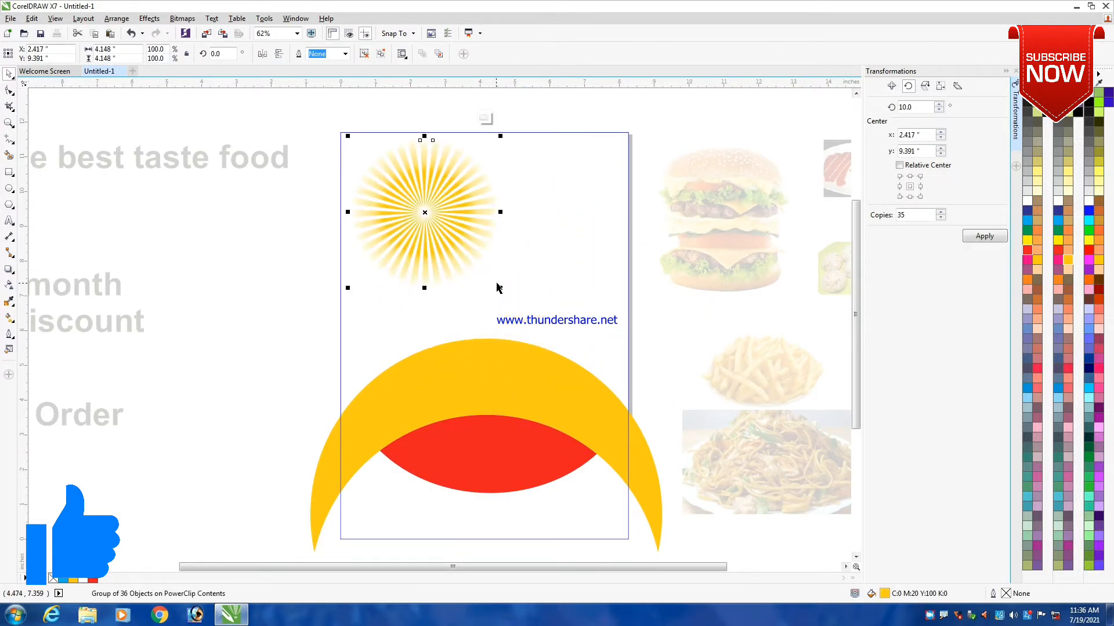
drag(500, 288, 641, 428)
drag(513, 257, 502, 222)
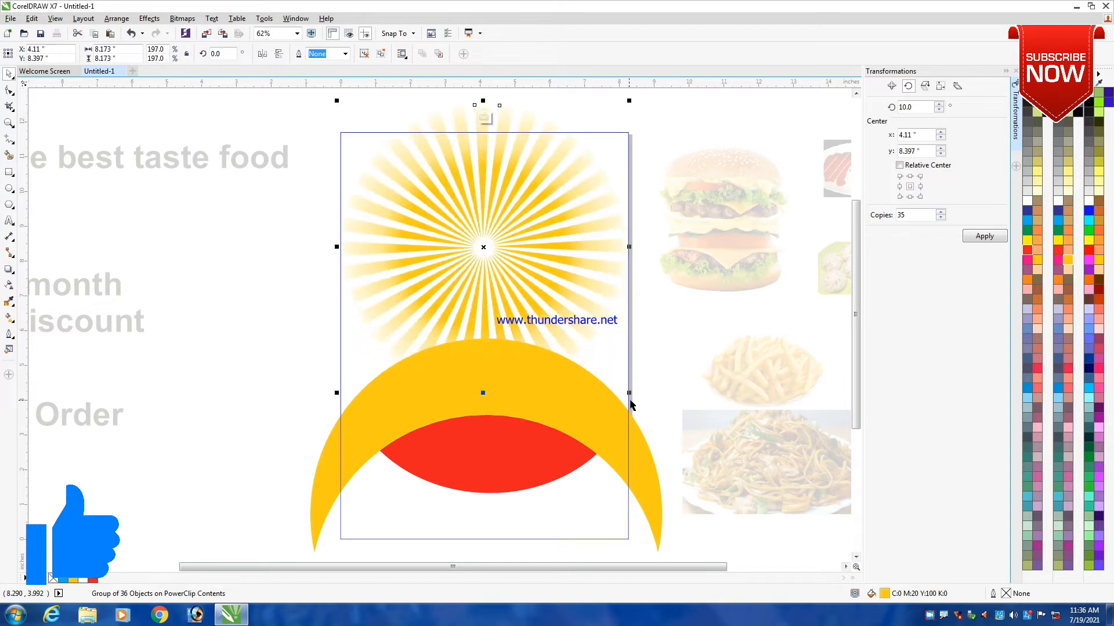
drag(631, 395, 702, 437)
scroll(522, 319, down, 2)
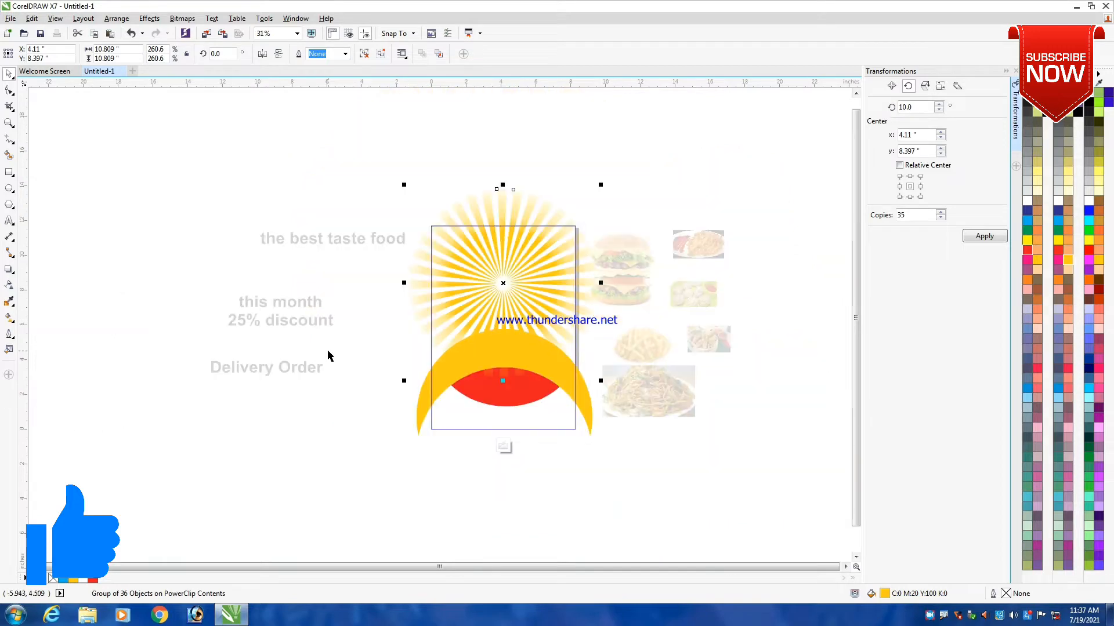
- Try to bring the yellow-orange circle to the front of the PowerClip contents
click(444, 415)
click(439, 391)
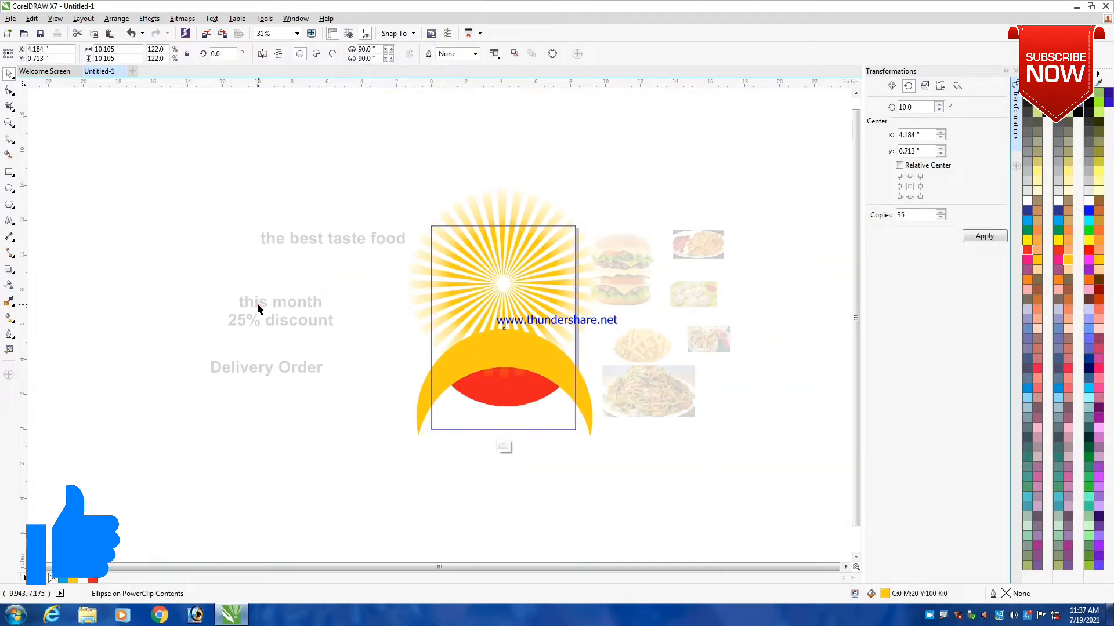
drag(243, 278, 685, 506)
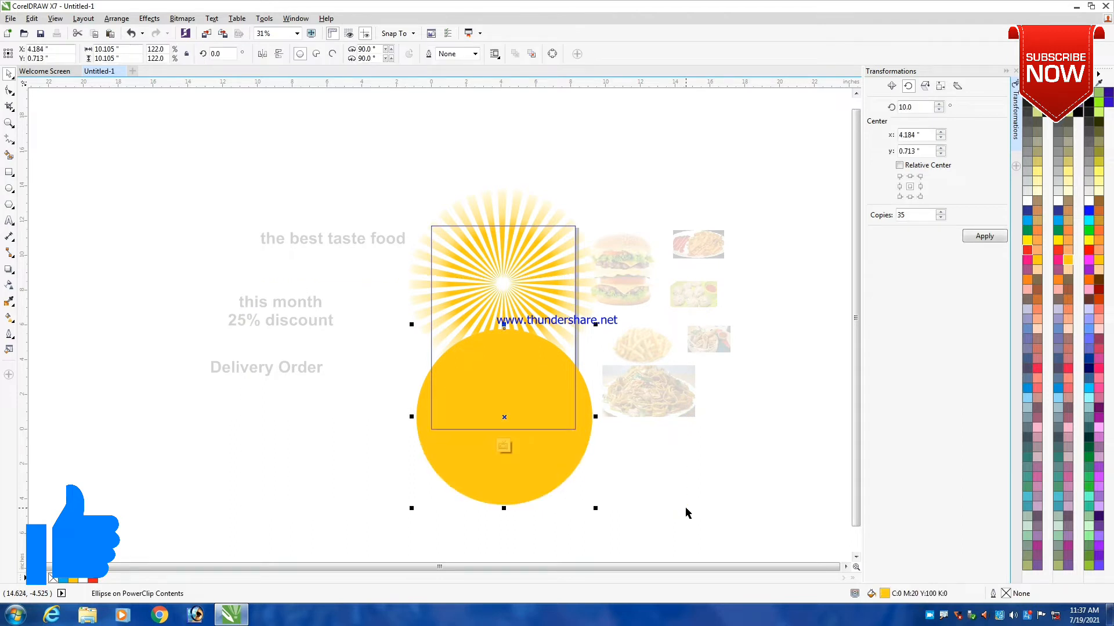
key(ctrl+z)
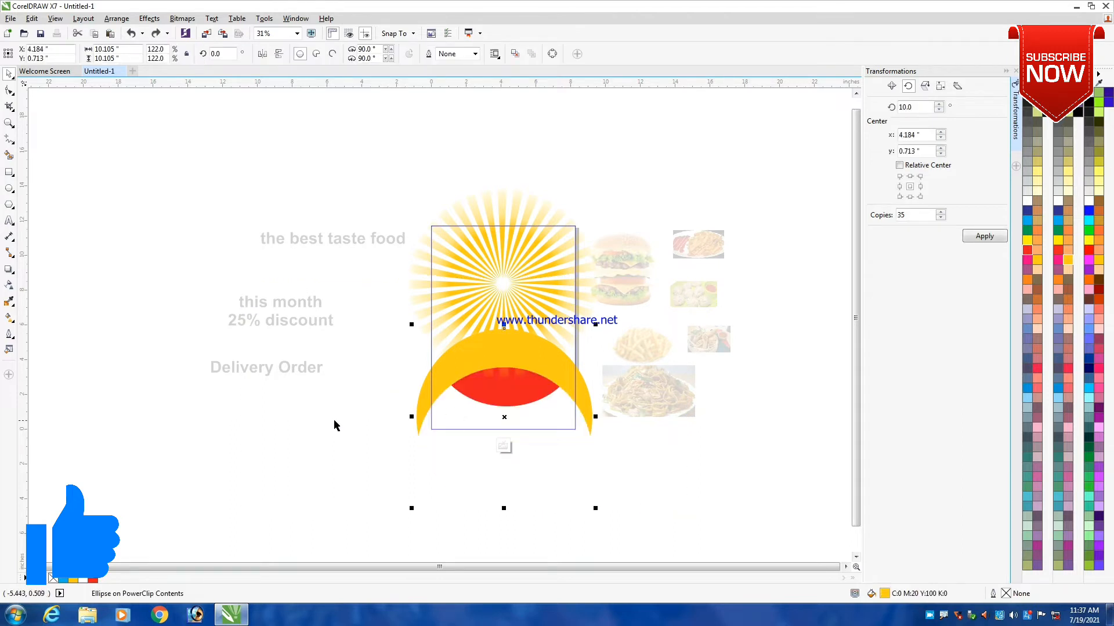
- Finish editing the page rectangle's PowerClip contents and inspect the flyer background up close
click(334, 425)
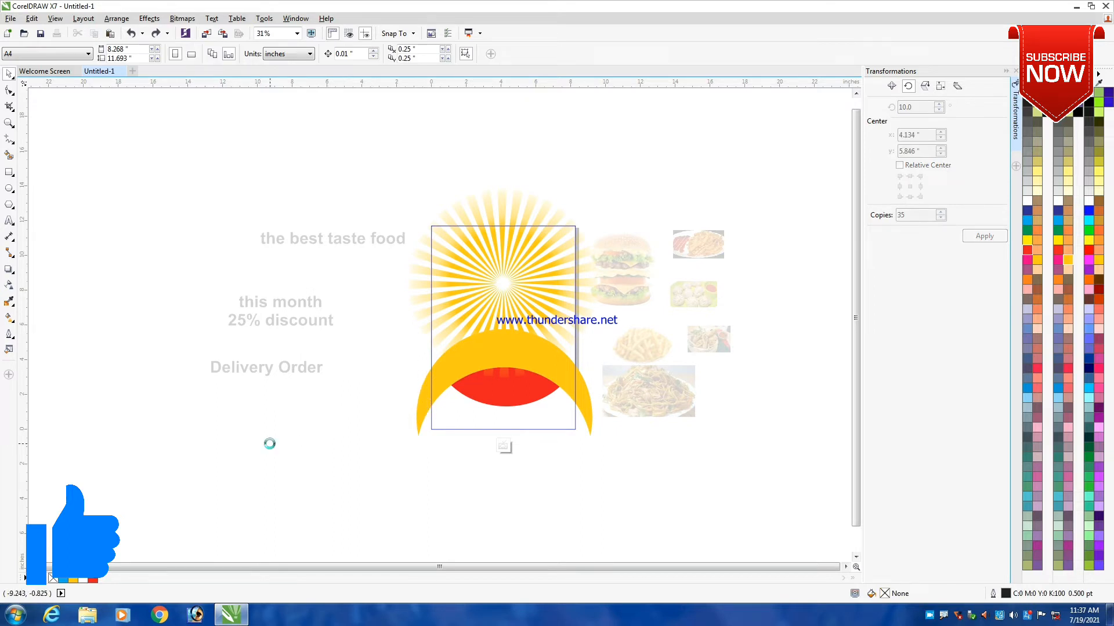
click(459, 353)
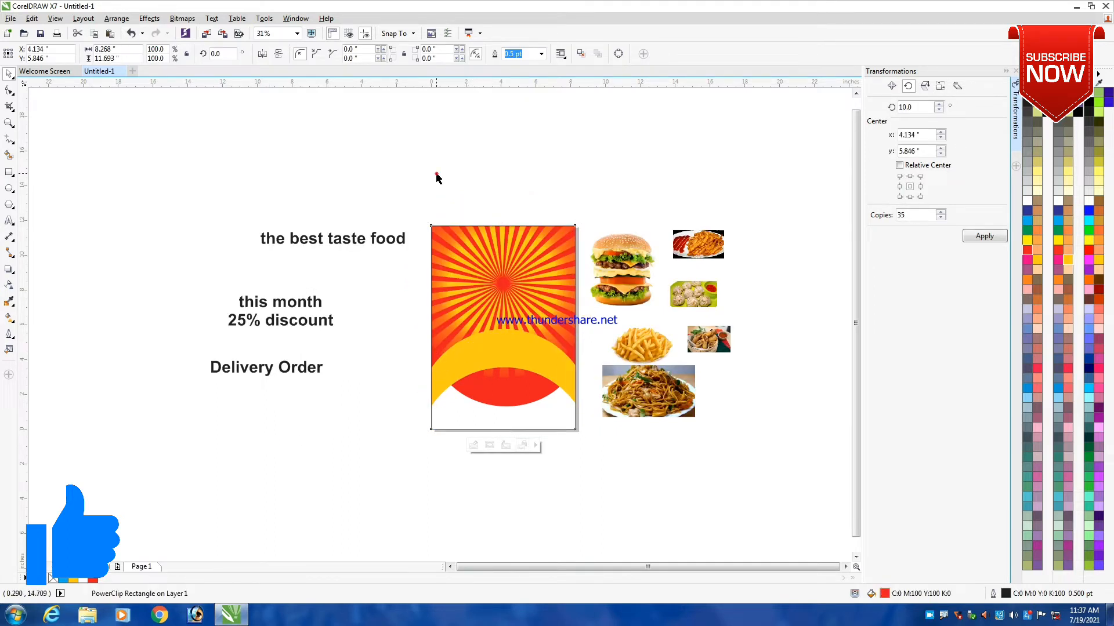
key(z)
drag(229, 189, 625, 489)
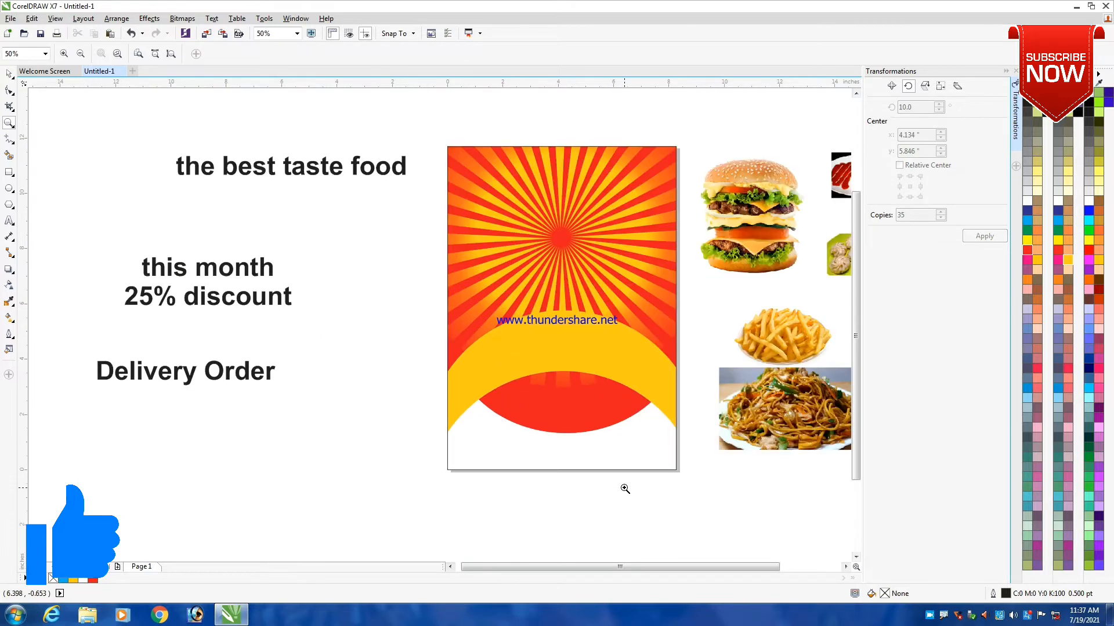
drag(416, 124, 727, 498)
key(space)
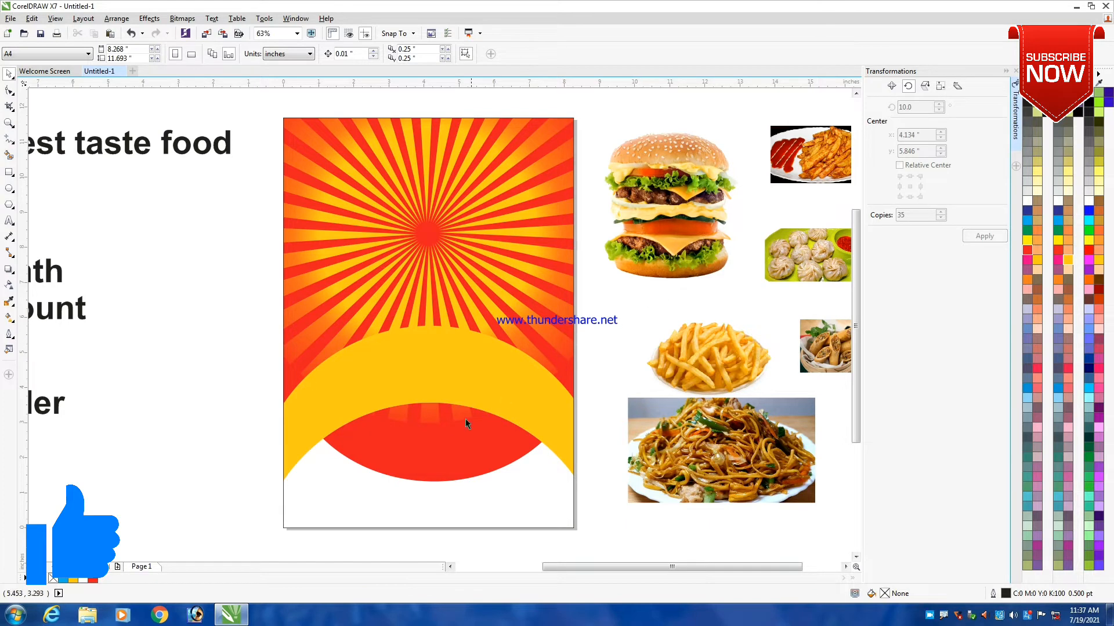
- Reopen the white circle's nested PowerClip and raise the red ellipse's lower edge, making the ellipse about 6.77 inches high
click(477, 350)
scroll(477, 350, down, 2)
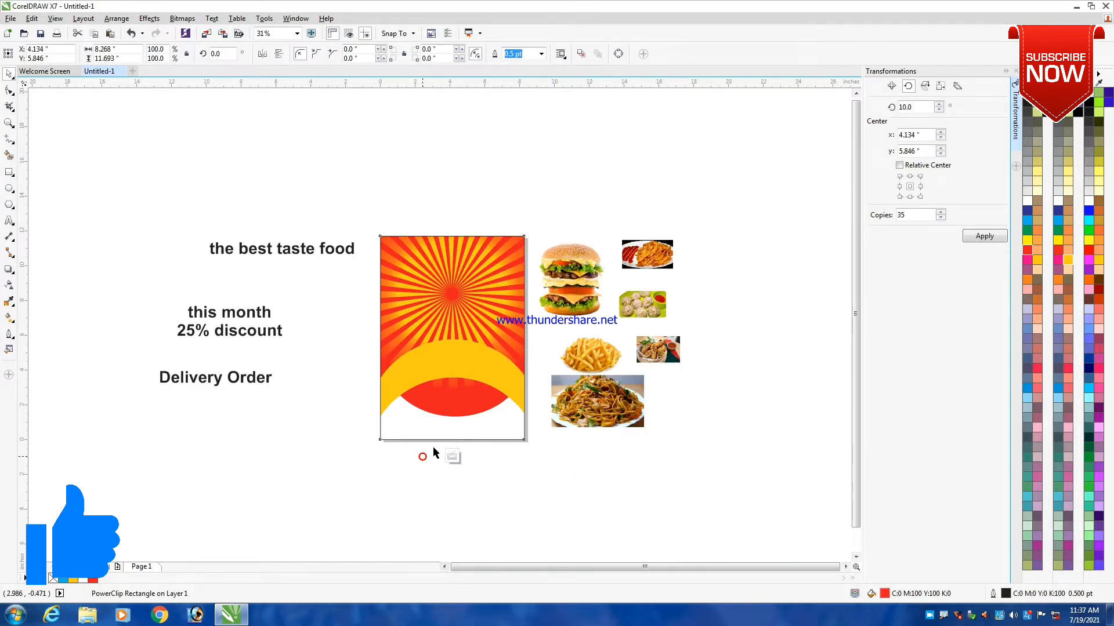
click(452, 457)
click(429, 365)
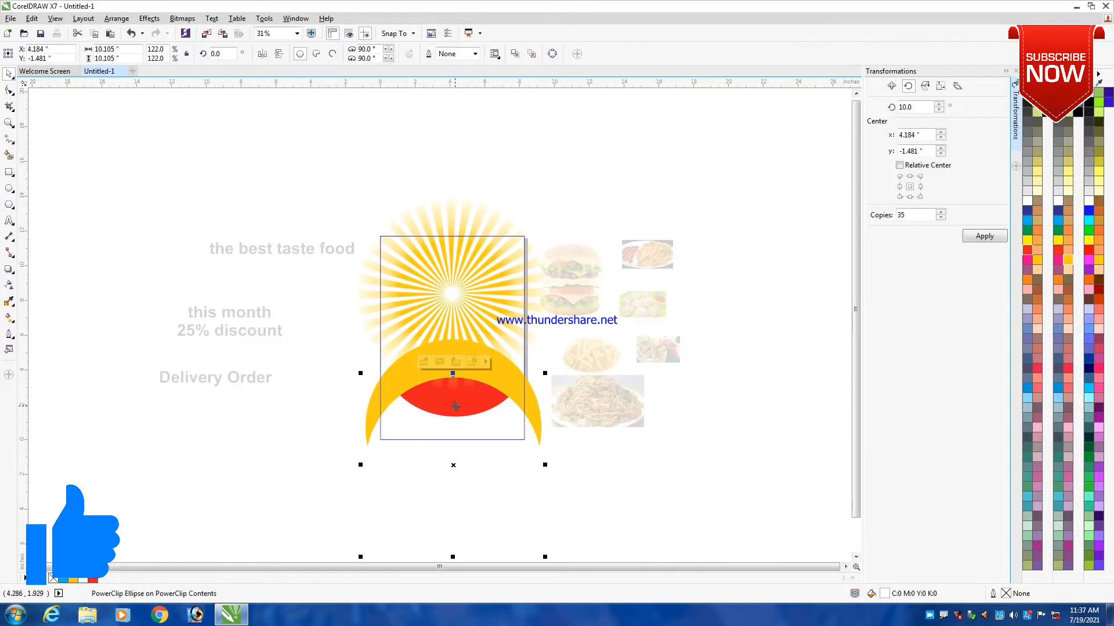
click(424, 362)
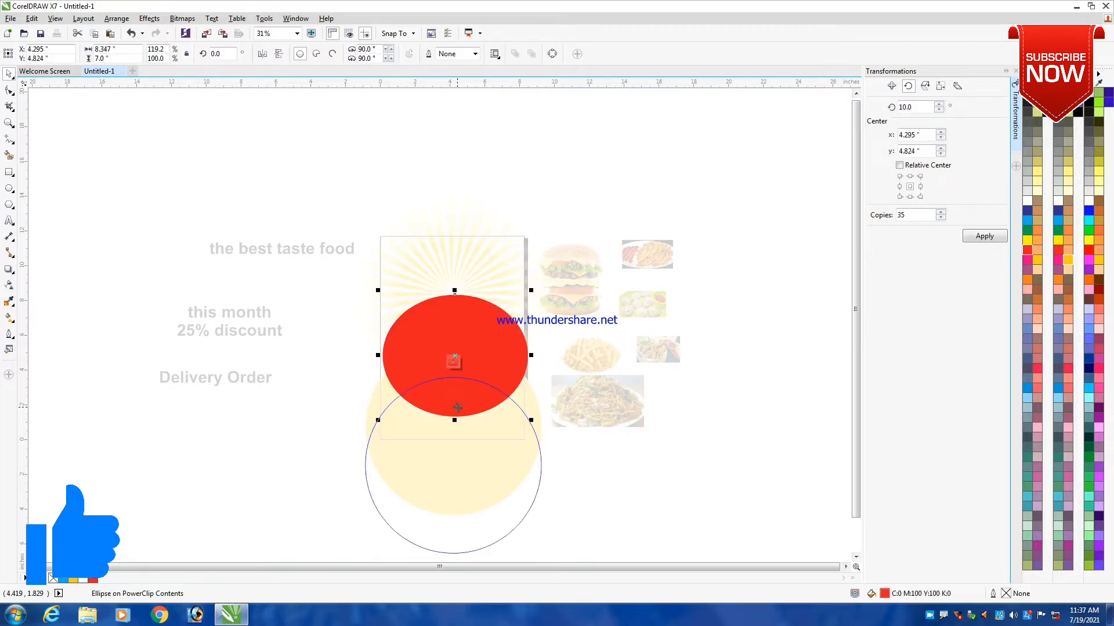
scroll(457, 408, up, 2)
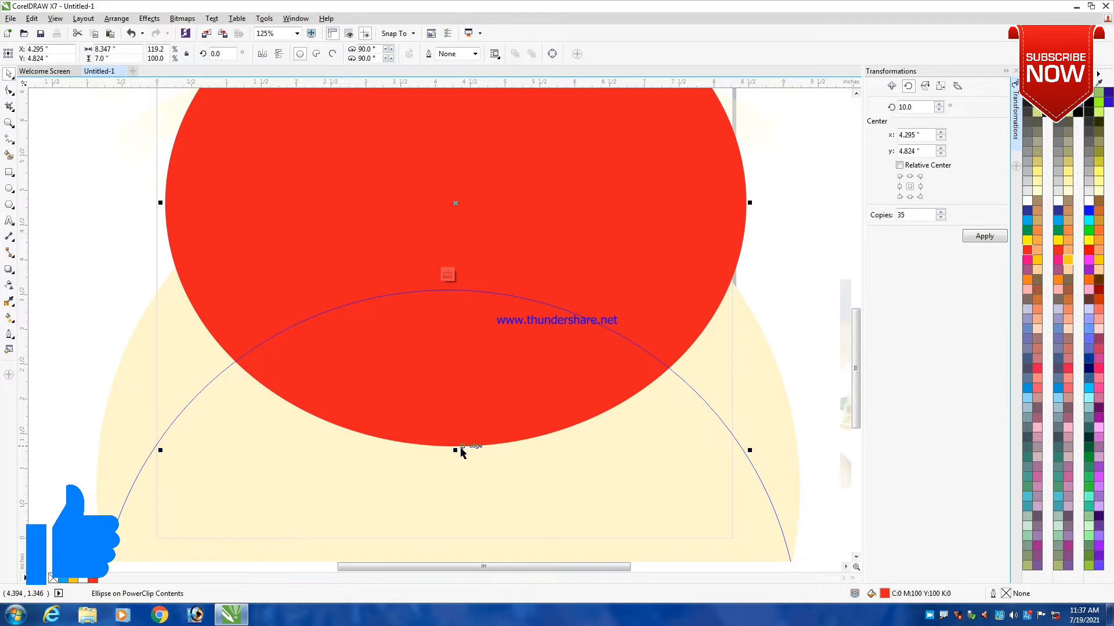
click(456, 448)
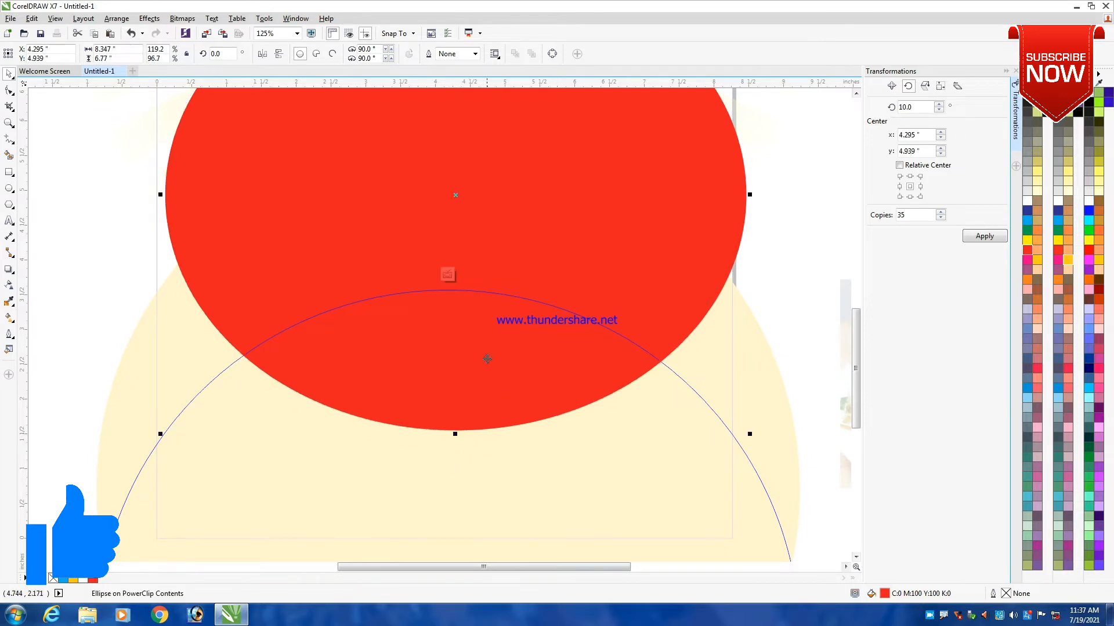
scroll(484, 359, down, 2)
ctrl+click(314, 379)
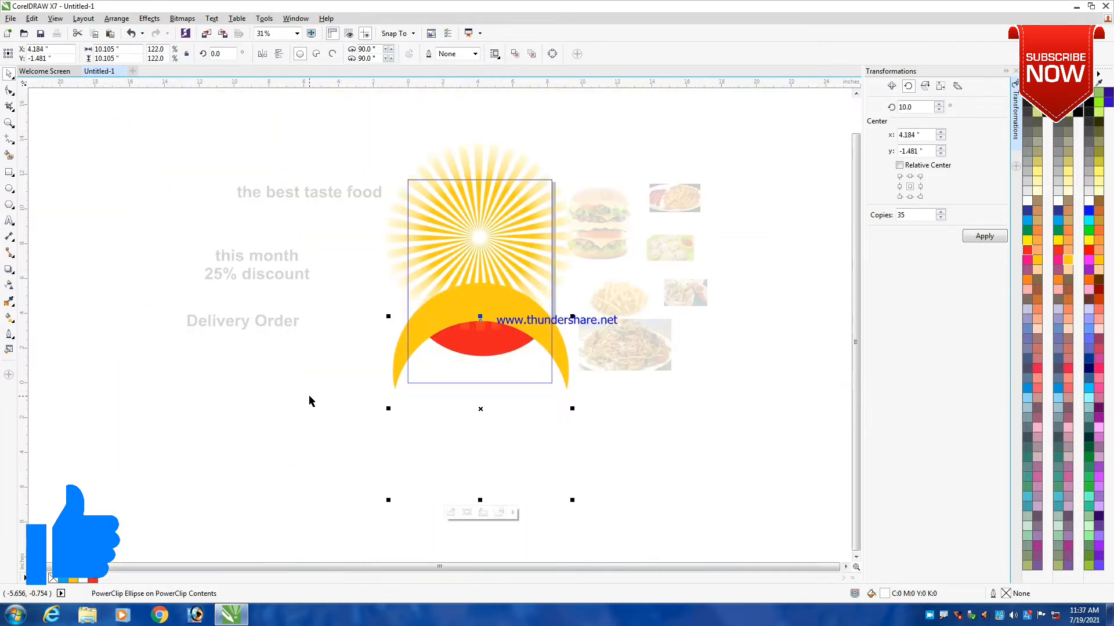
- Bring the yellow-orange and white circles in front of the sunburst and finish editing the PowerClip contents
click(308, 396)
ctrl+click(396, 336)
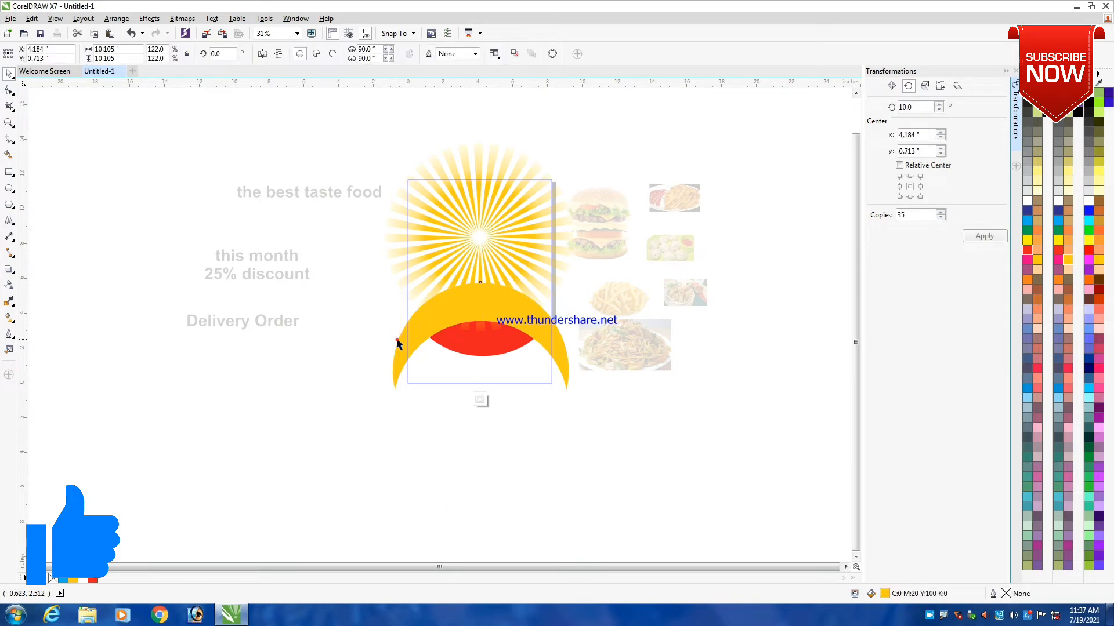
shift+click(466, 357)
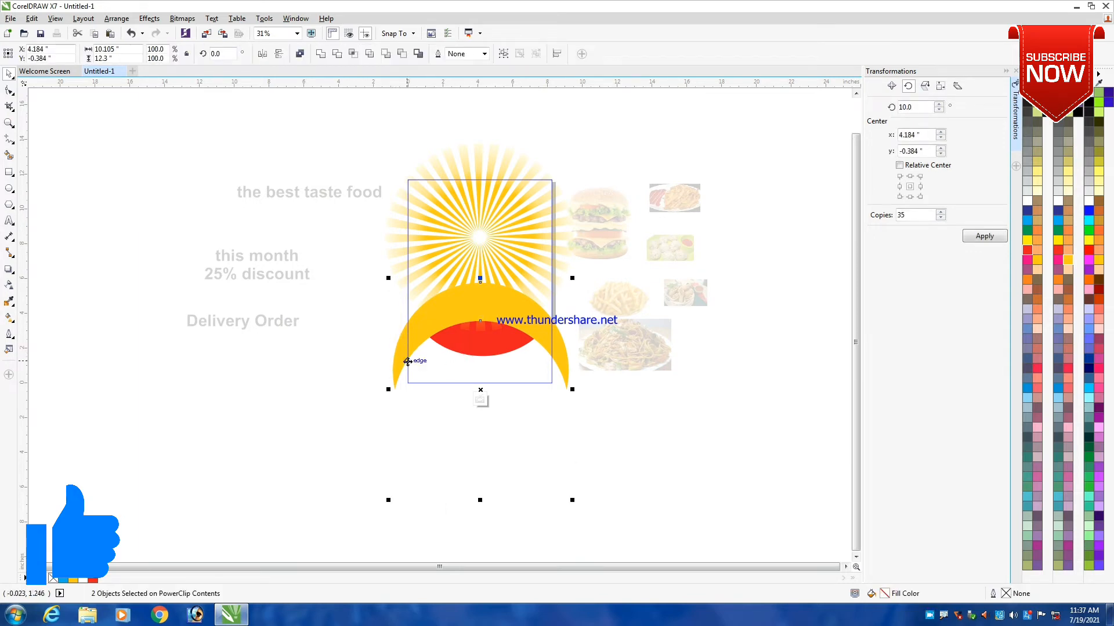
ctrl+click(290, 395)
click(651, 455)
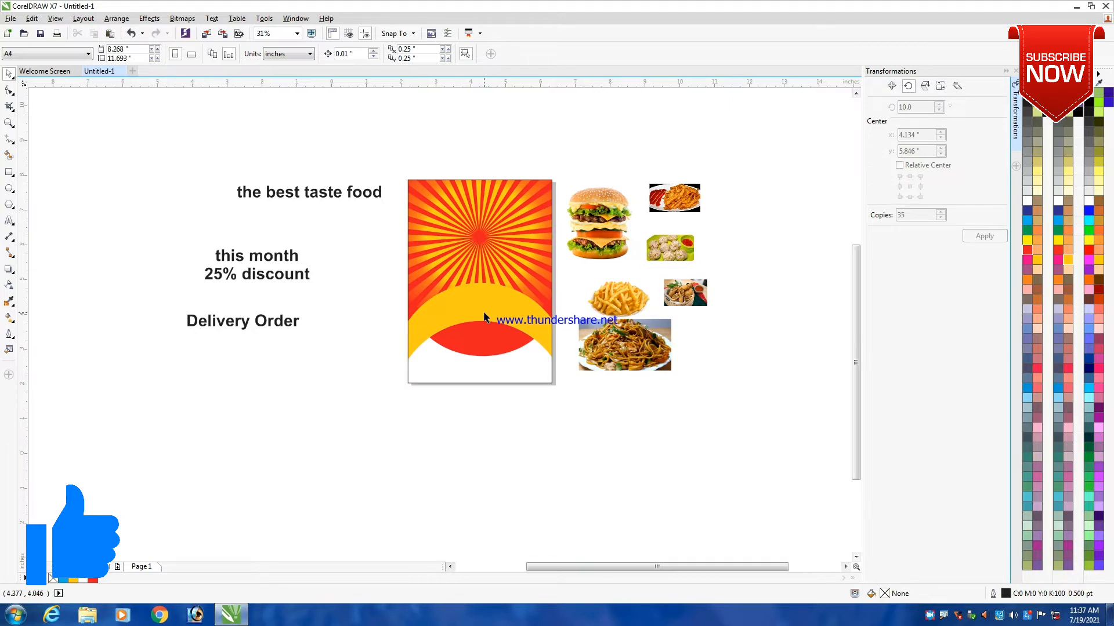
- Reopen the nested PowerClip, shift the red ellipse up to about Y 5.235 inches, stretch it to about 7.01 inches high, and finish editing
scroll(475, 365, up, 1)
click(475, 365)
click(445, 470)
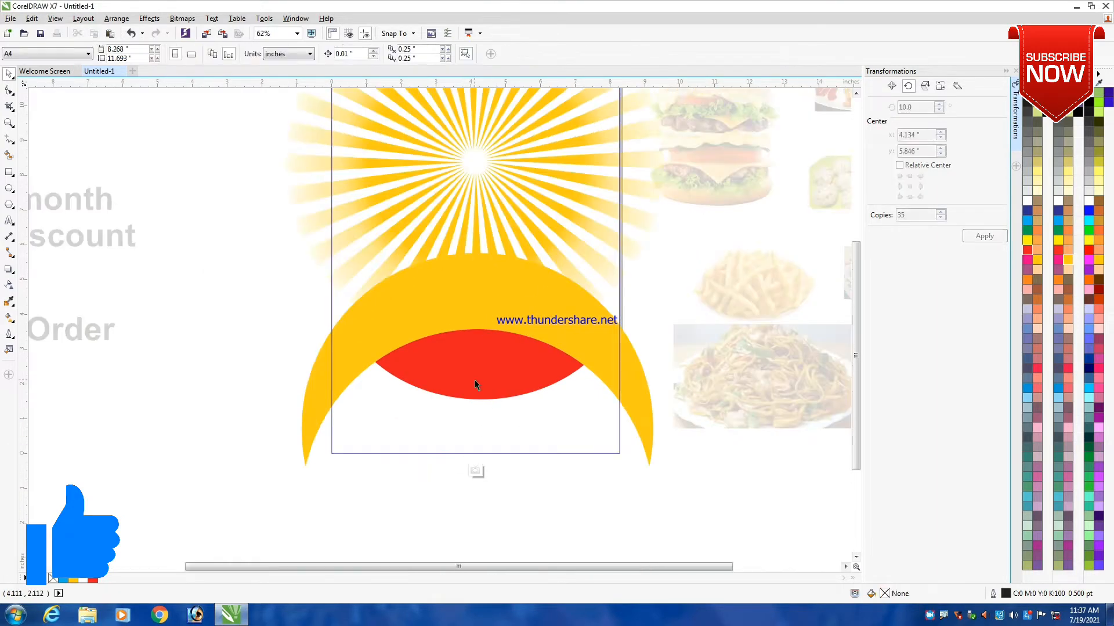
click(475, 380)
click(450, 315)
click(477, 371)
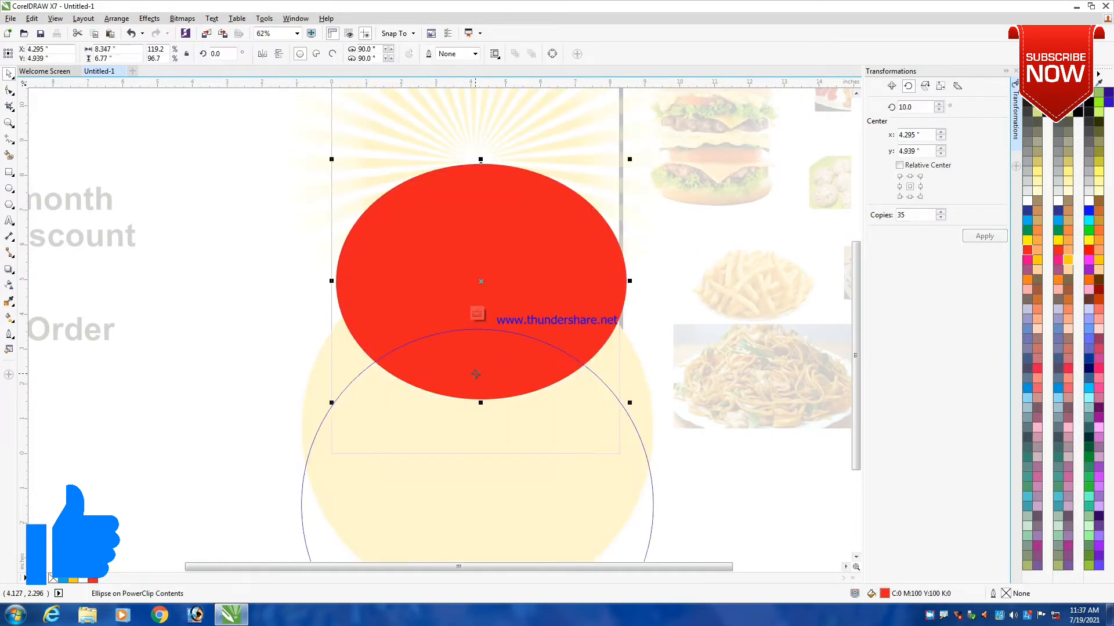
drag(483, 372, 481, 398)
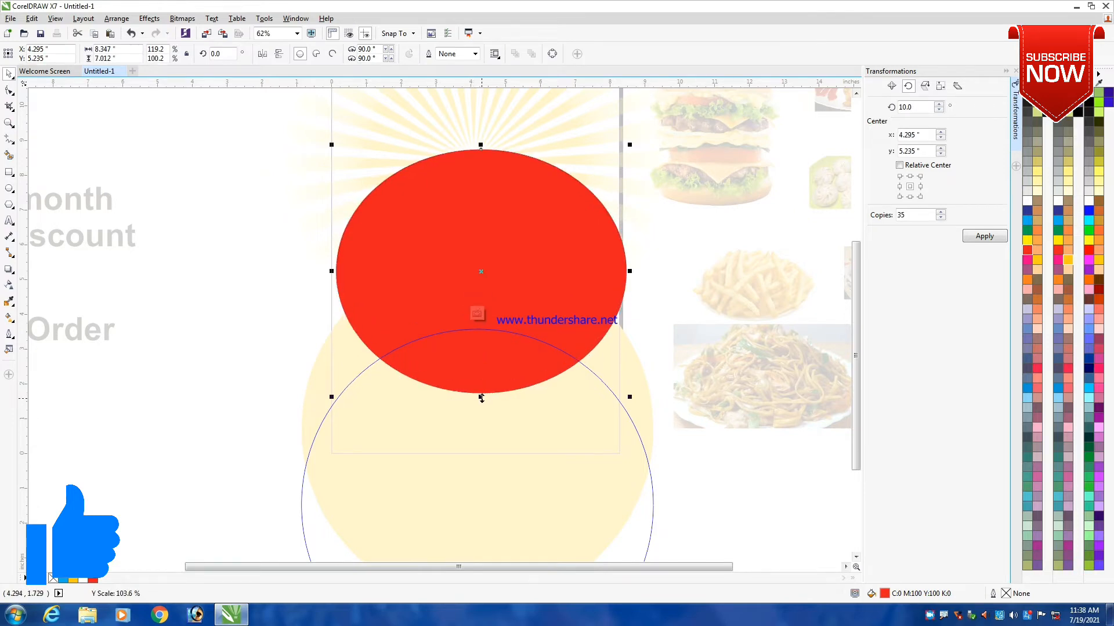
ctrl+click(269, 339)
ctrl+click(208, 379)
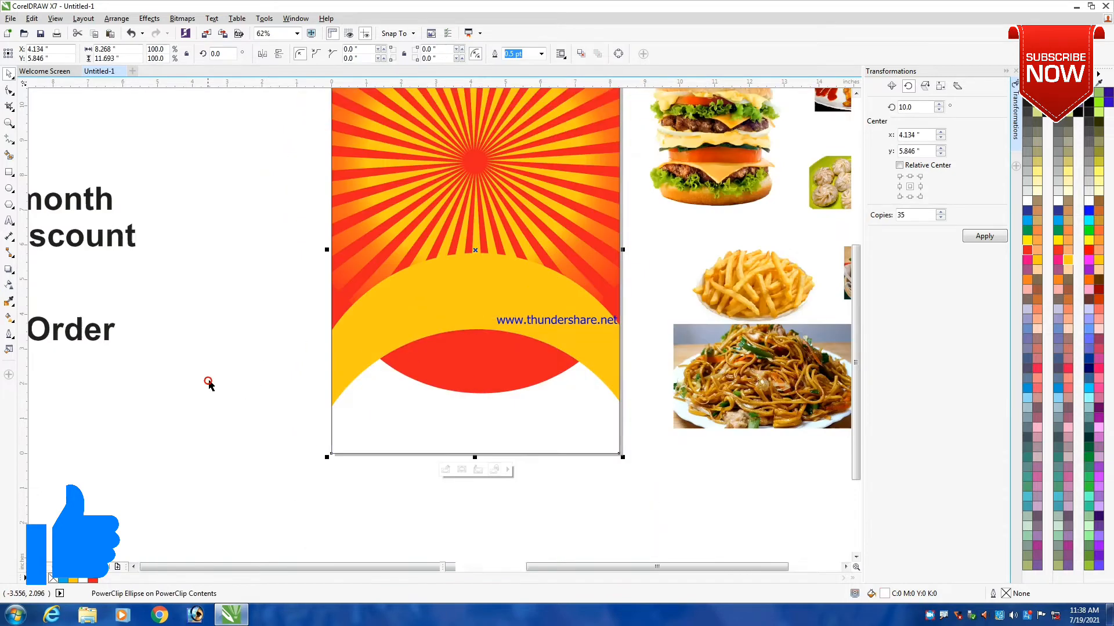
scroll(504, 317, down, 1)
click(603, 463)
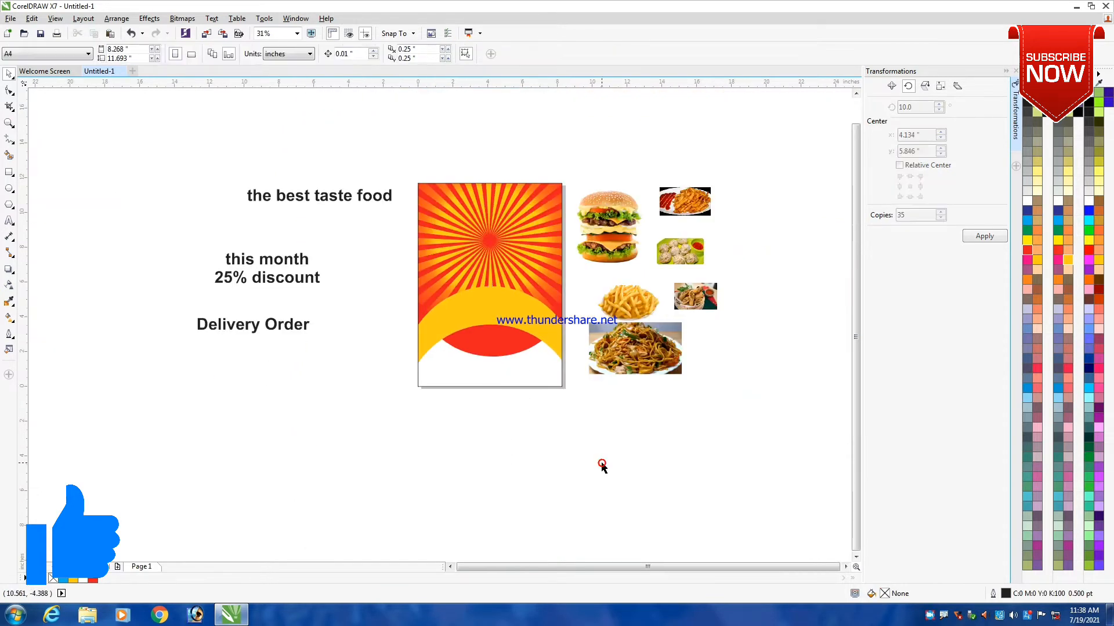
- Place the burger image on the sunburst, enlarge it to about 4.40 by 4.78 inches, and centre it horizontally on the page rectangle
drag(630, 239, 493, 217)
scroll(493, 217, up, 1)
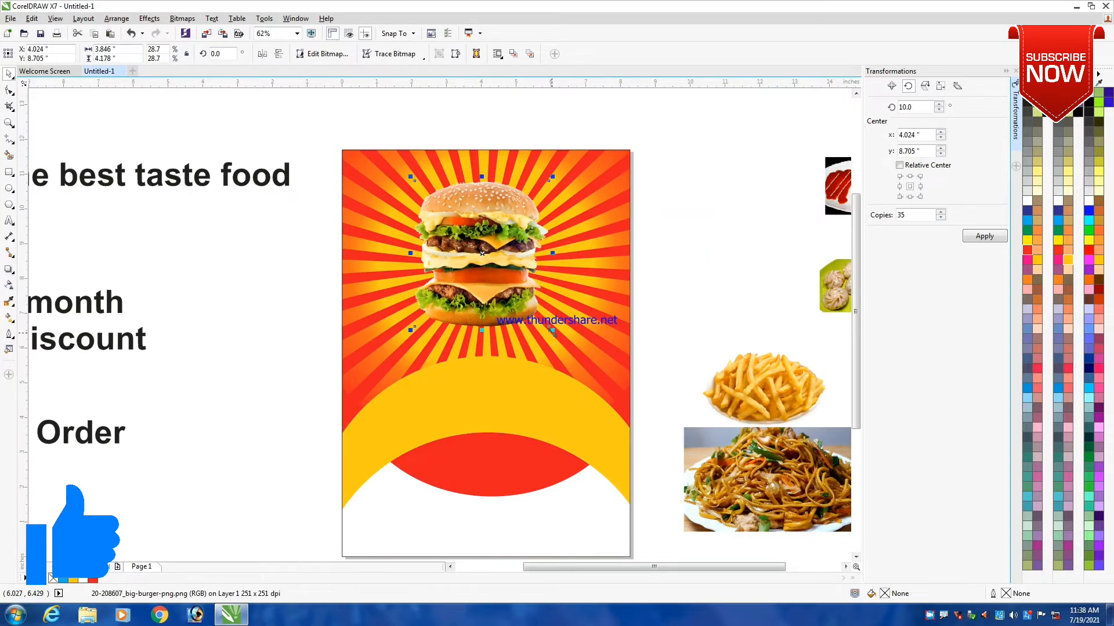
drag(550, 330, 580, 360)
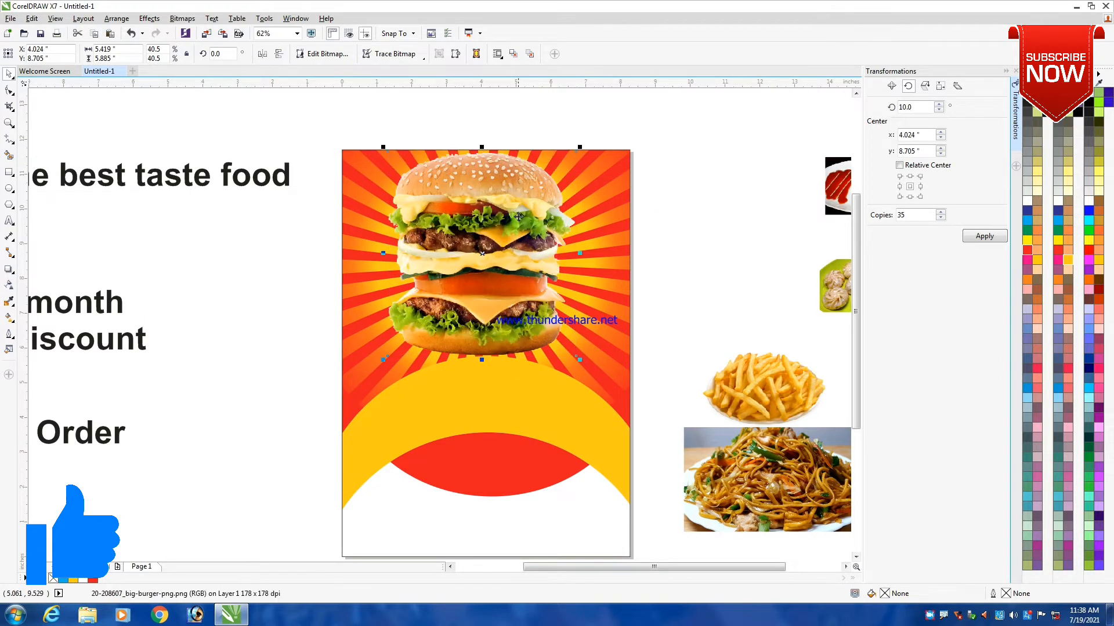
drag(580, 146, 560, 168)
shift+click(618, 231)
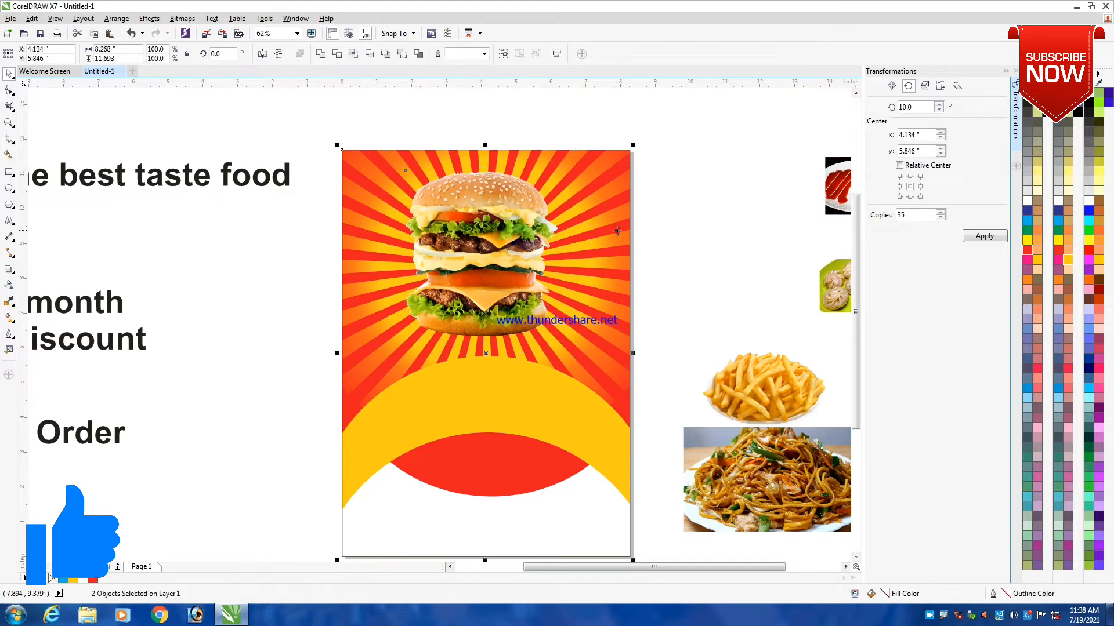
key(c)
click(713, 160)
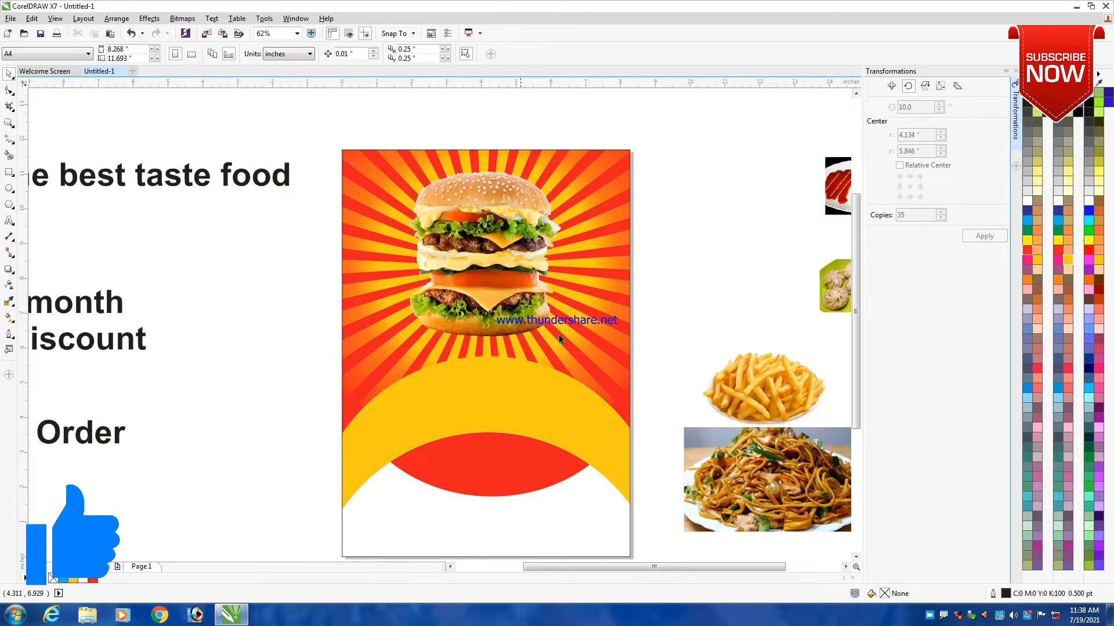
- Shrink the burger image to about 3.94 by 4.28 inches and raise it to about Y 9.055 inches
click(474, 267)
scroll(569, 182, up, 2)
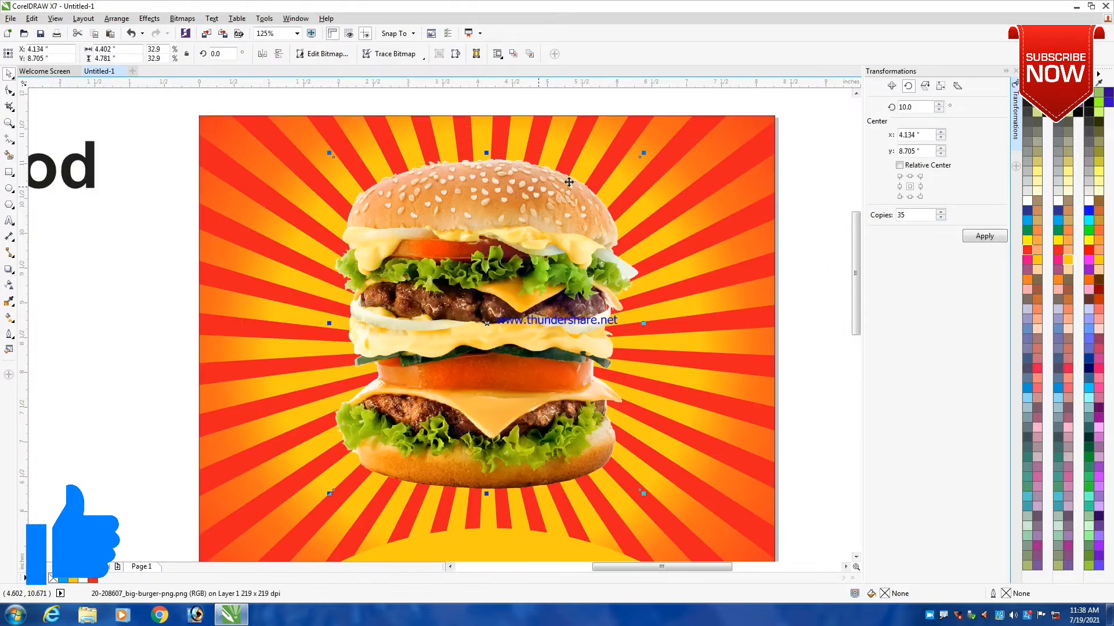
drag(644, 155, 639, 174)
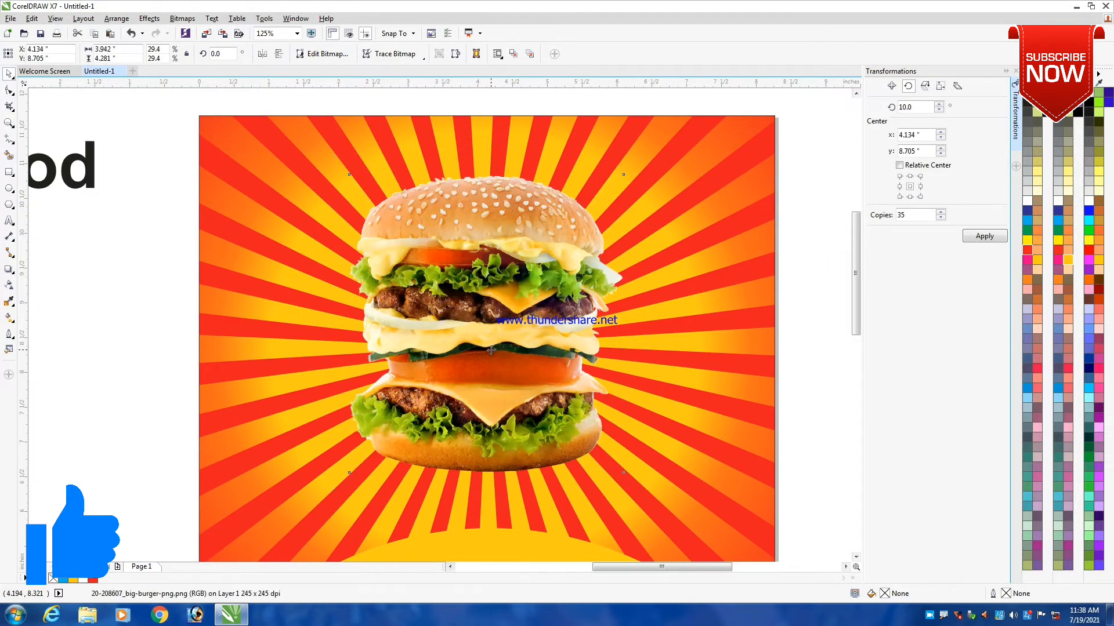
drag(491, 349, 503, 325)
scroll(641, 253, down, 2)
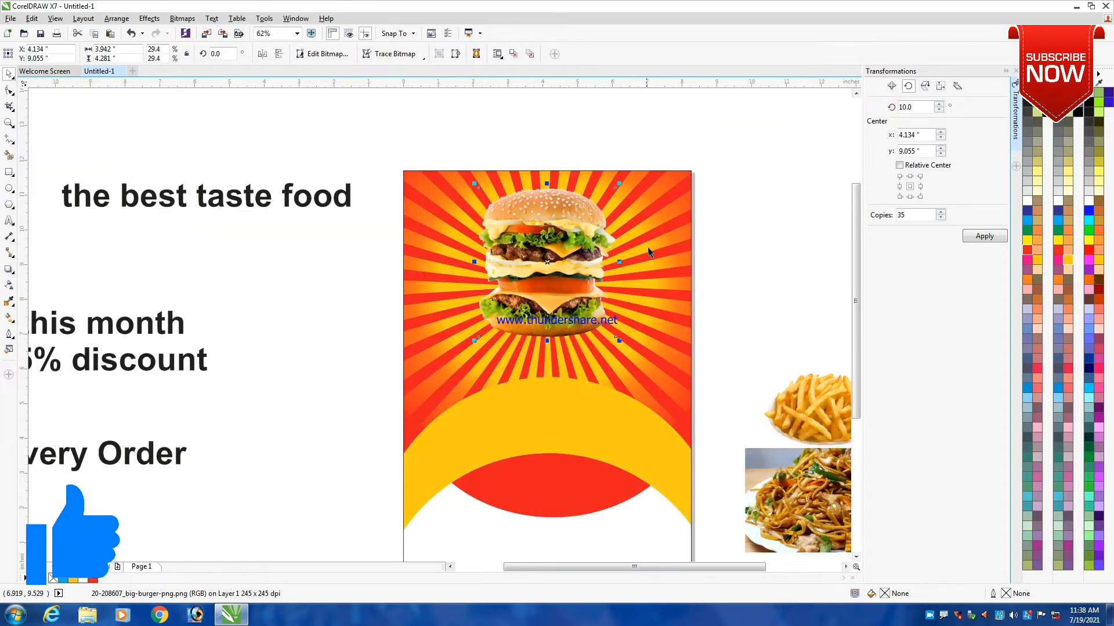
shift+click(652, 249)
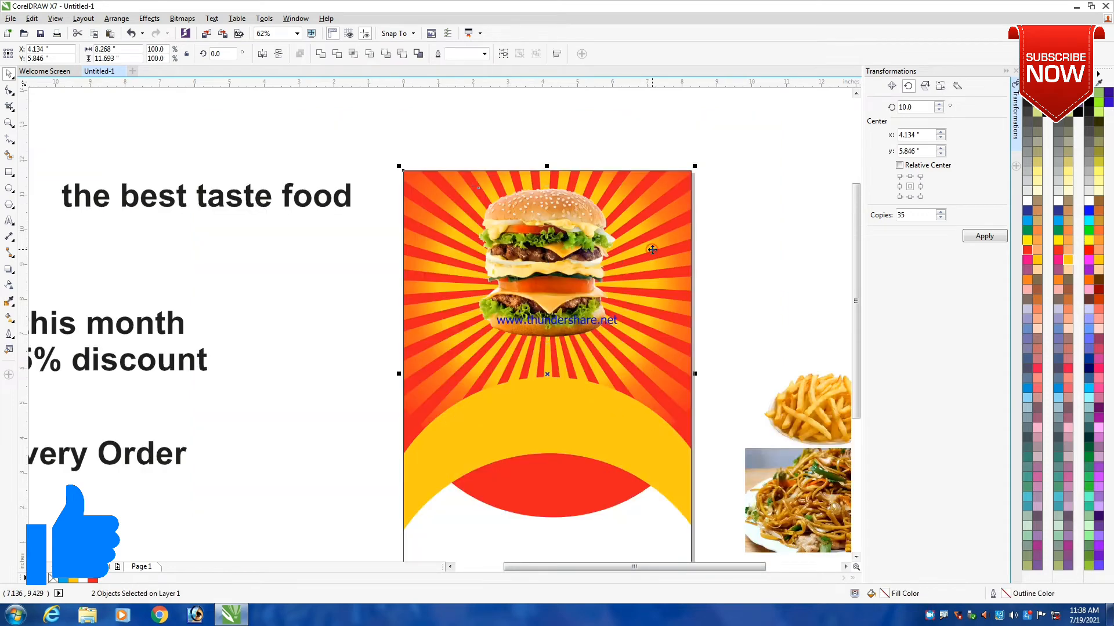
click(298, 390)
- Convert the "the best taste food" text to uppercase
double_click(185, 203)
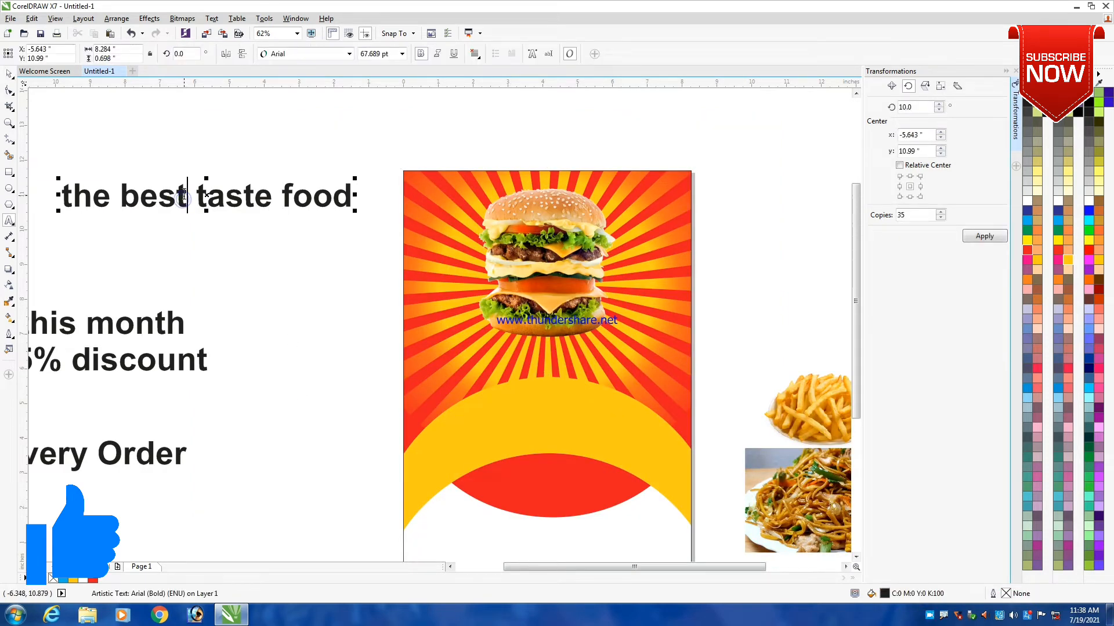
key(ctrl+a)
key(shift+F3)
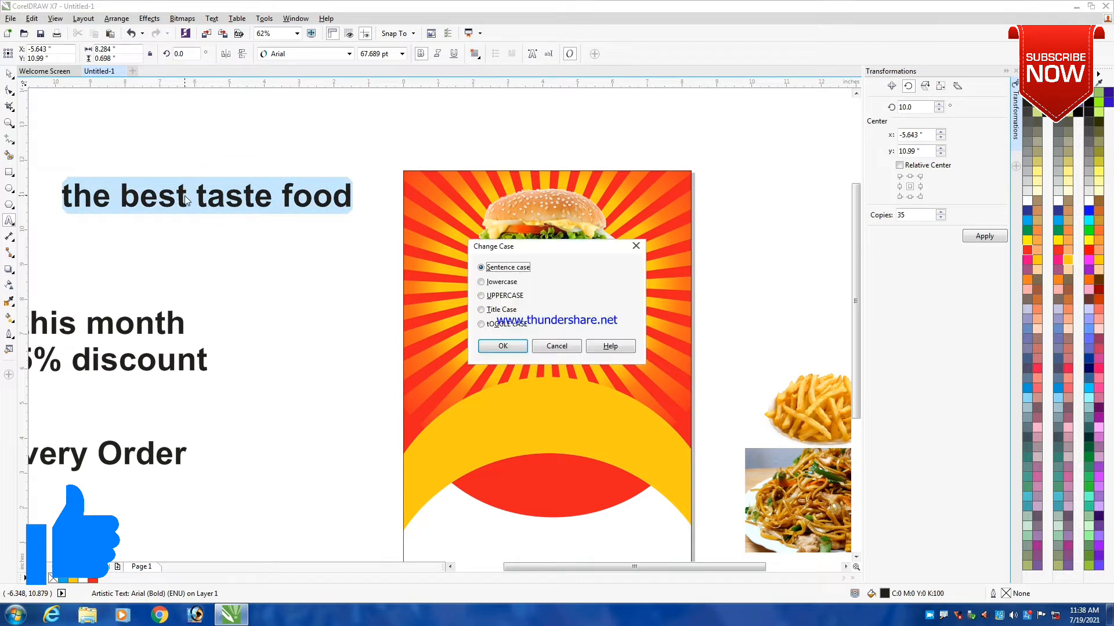
click(502, 295)
click(503, 346)
key(ctrl+space)
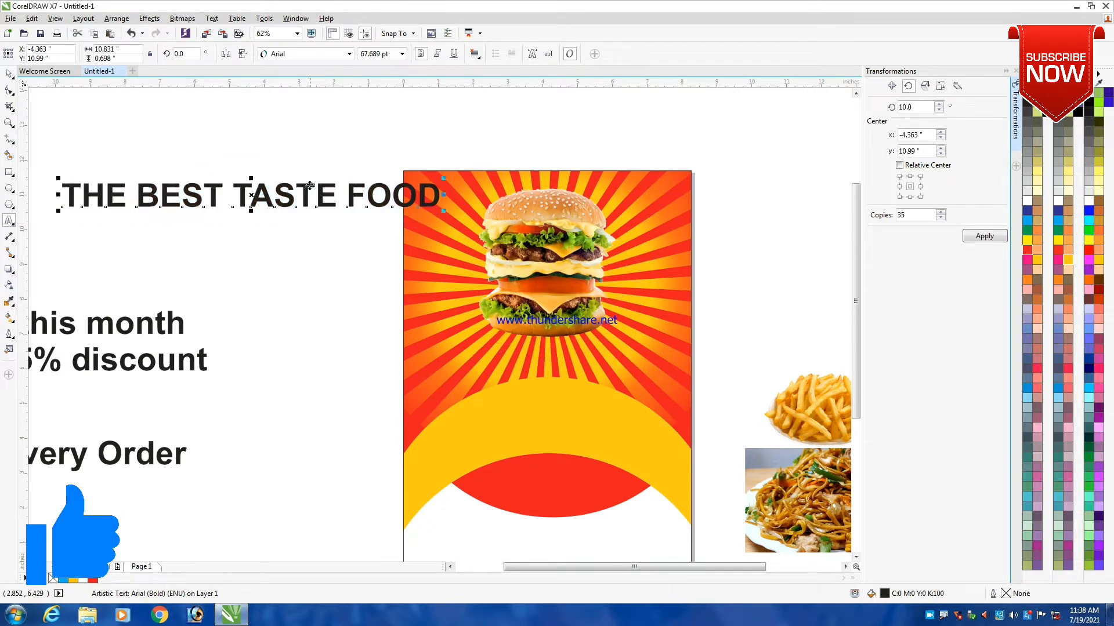
- Move the THE BEST TASTE FOOD headline just below the burger and set its font to Impact
drag(303, 201, 555, 364)
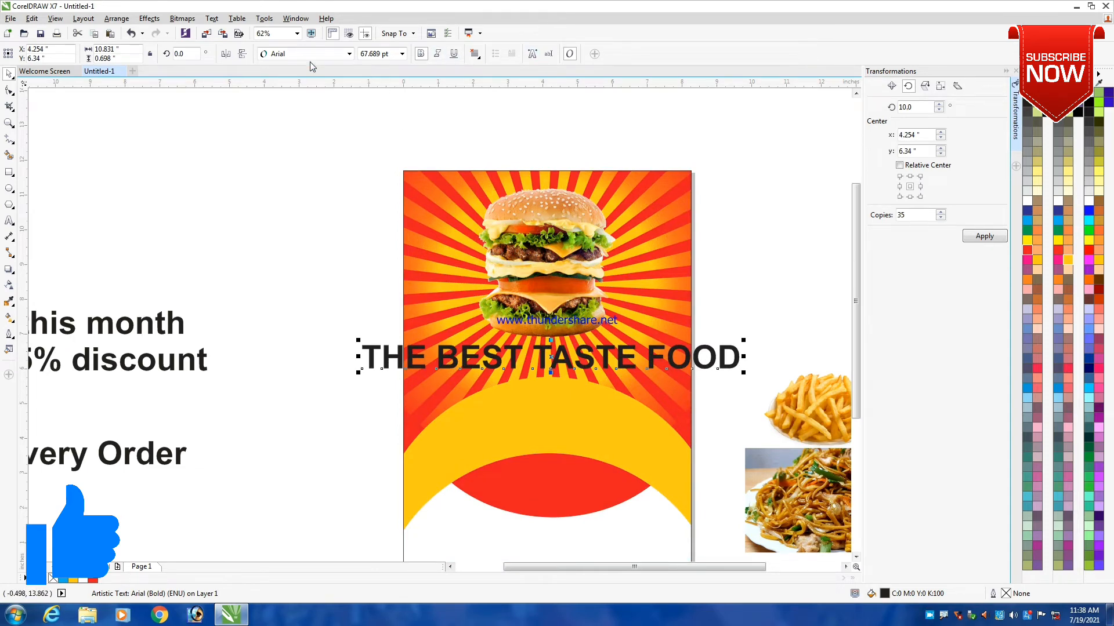
click(350, 54)
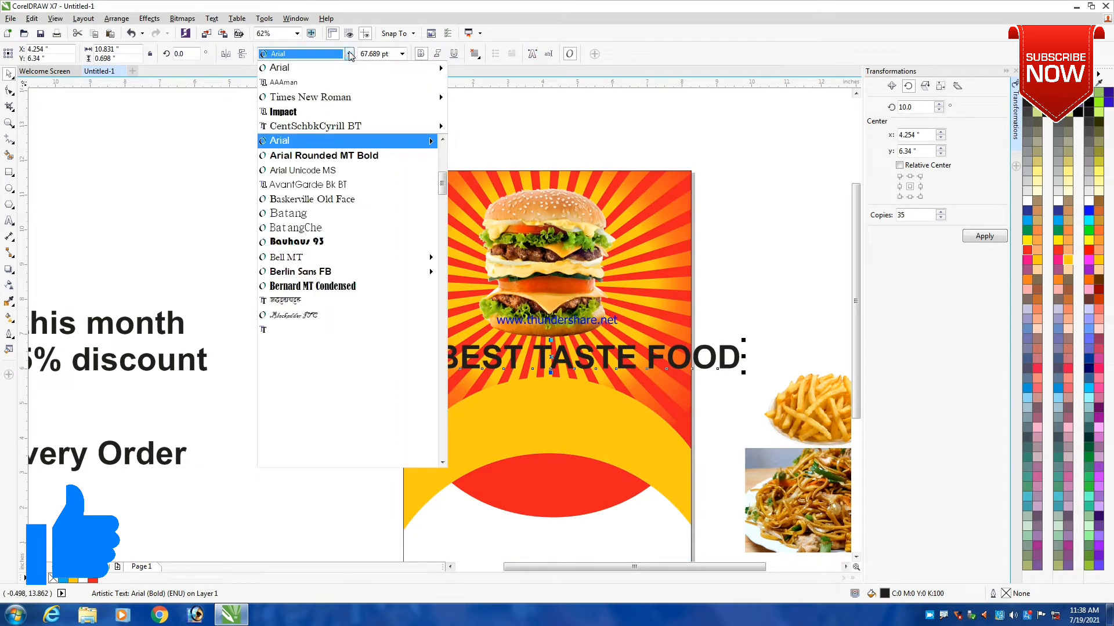
click(296, 109)
- Enlarge the headline to about 8.66 inches wide and centre it horizontally on the page rectangle
drag(638, 376, 667, 377)
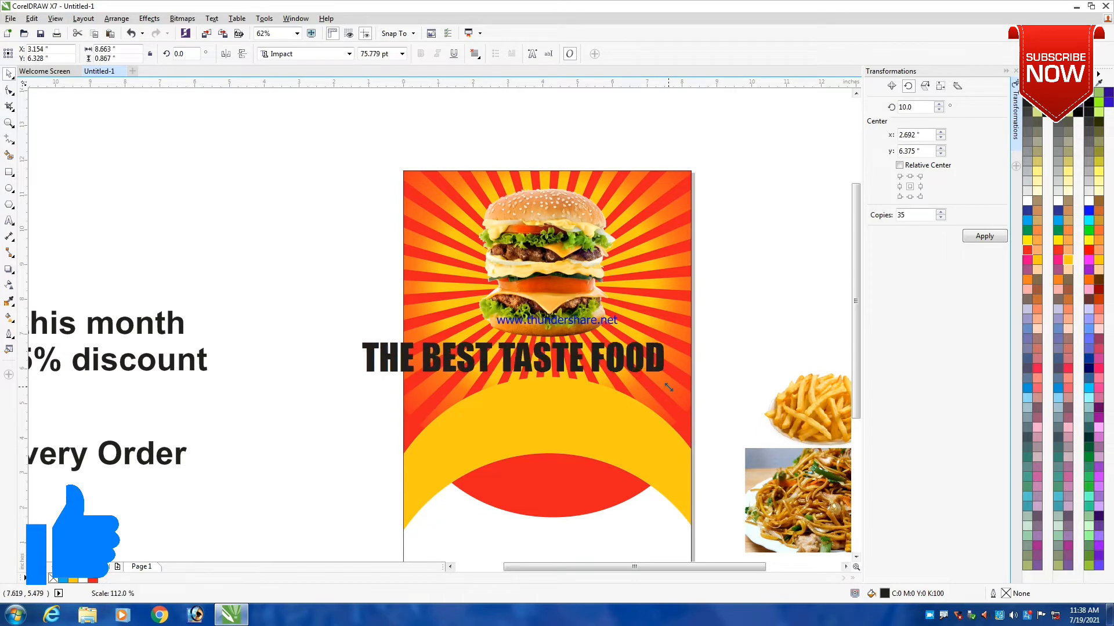
shift+click(647, 281)
key(c)
click(347, 271)
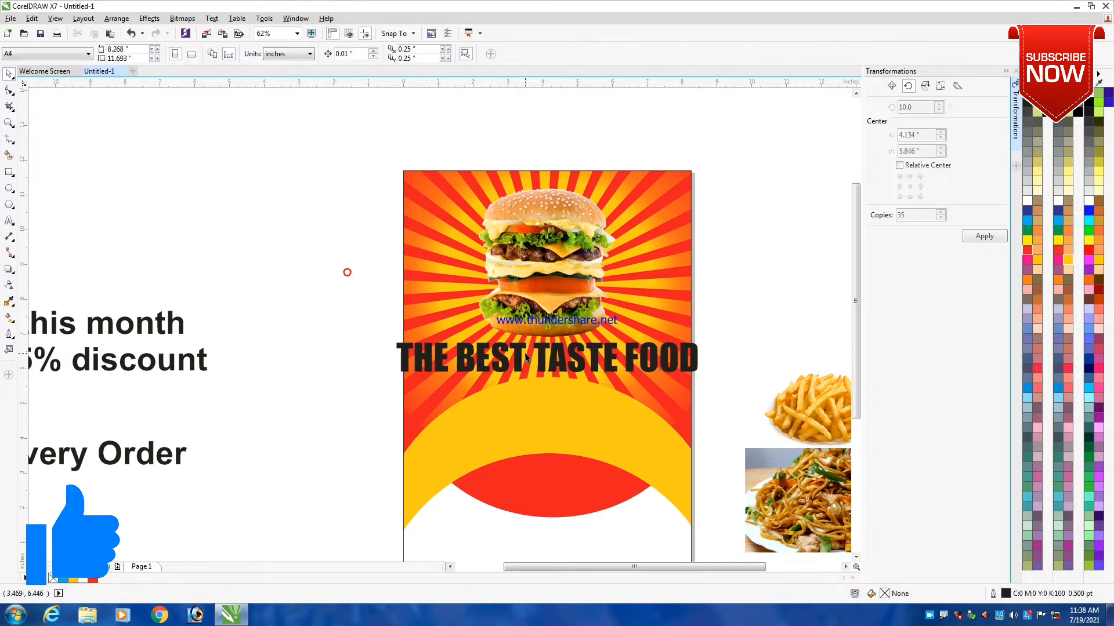
- Shrink the headline about its centre to about 7.34 inches wide so it fits inside the page
scroll(525, 358, up, 1)
click(511, 343)
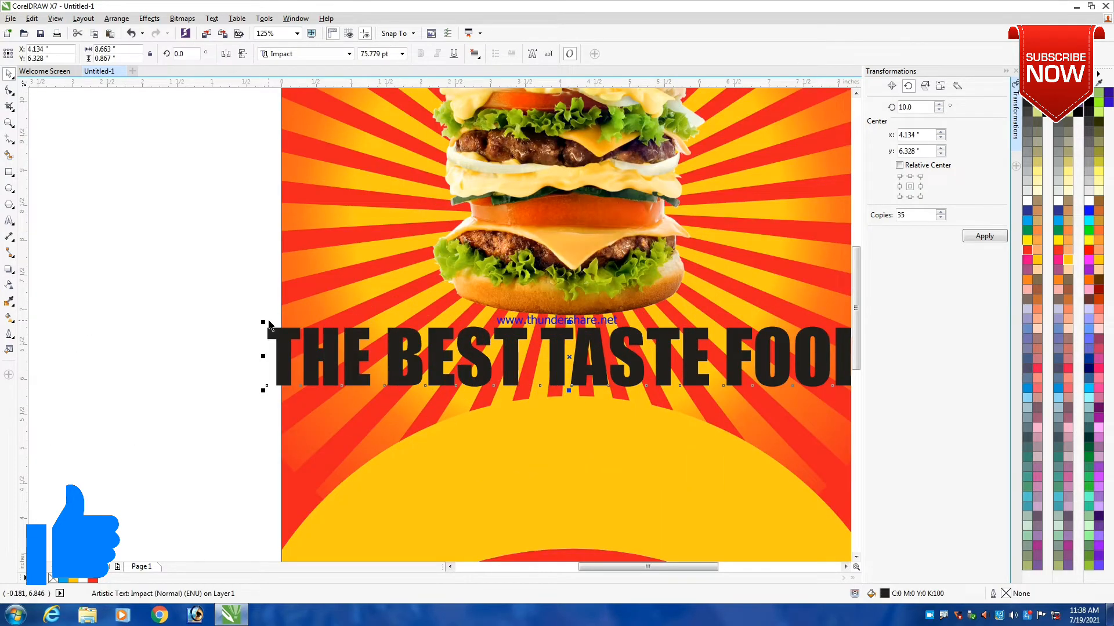
drag(265, 321, 273, 326)
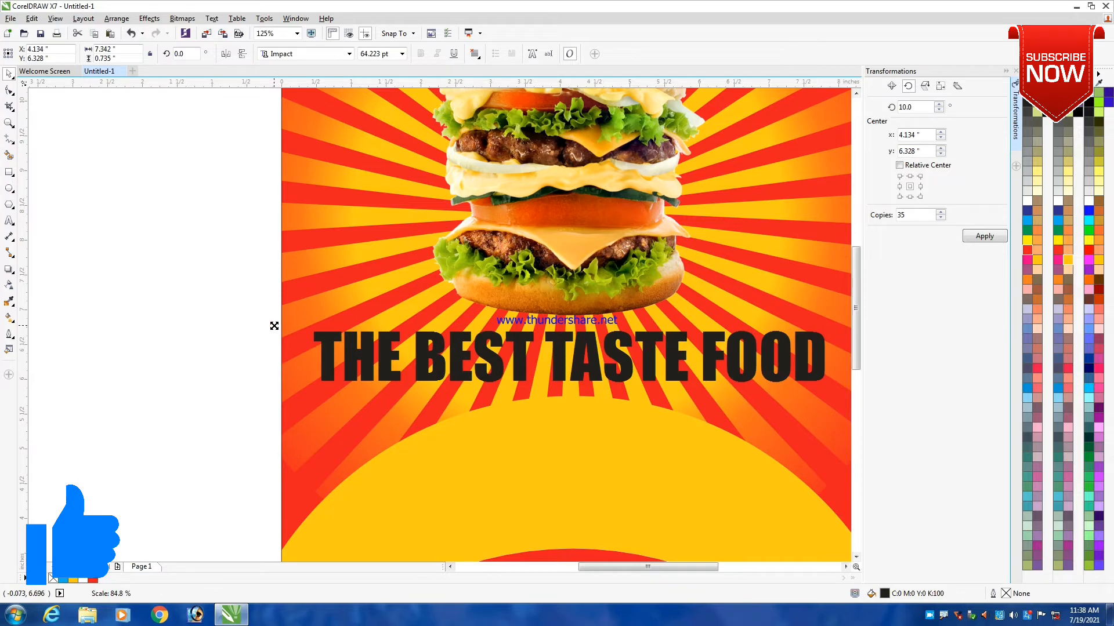
shift+click(797, 246)
scroll(665, 269, down, 1)
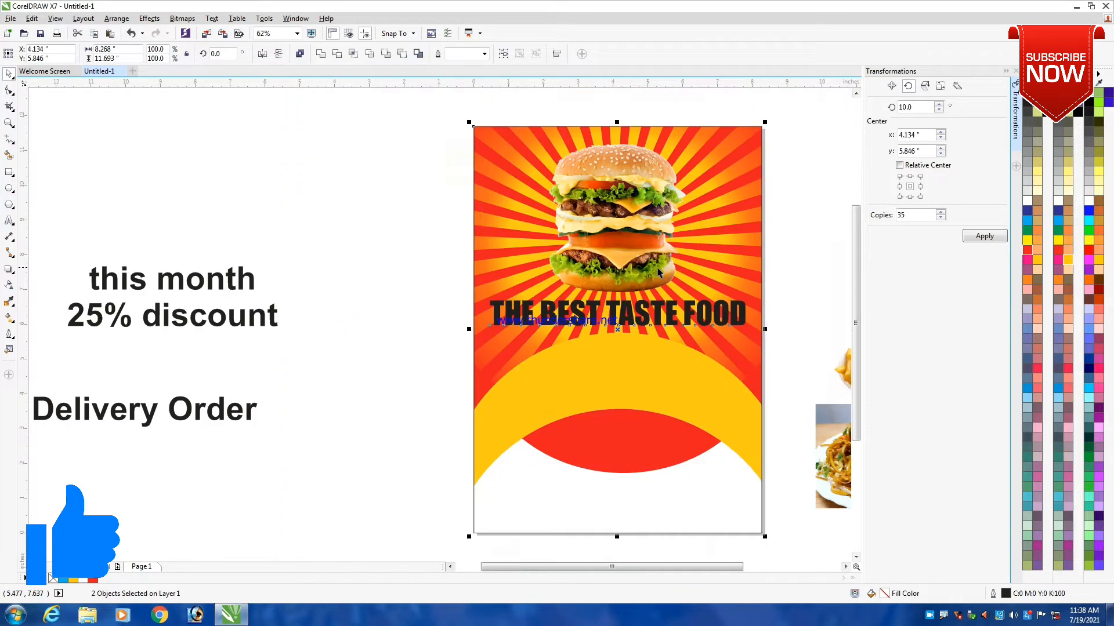
- Colour THE BEST yellow (C0 M20 Y100 K0) and TASTE FOOD white in the headline
click(433, 294)
scroll(607, 313, up, 1)
double_click(607, 313)
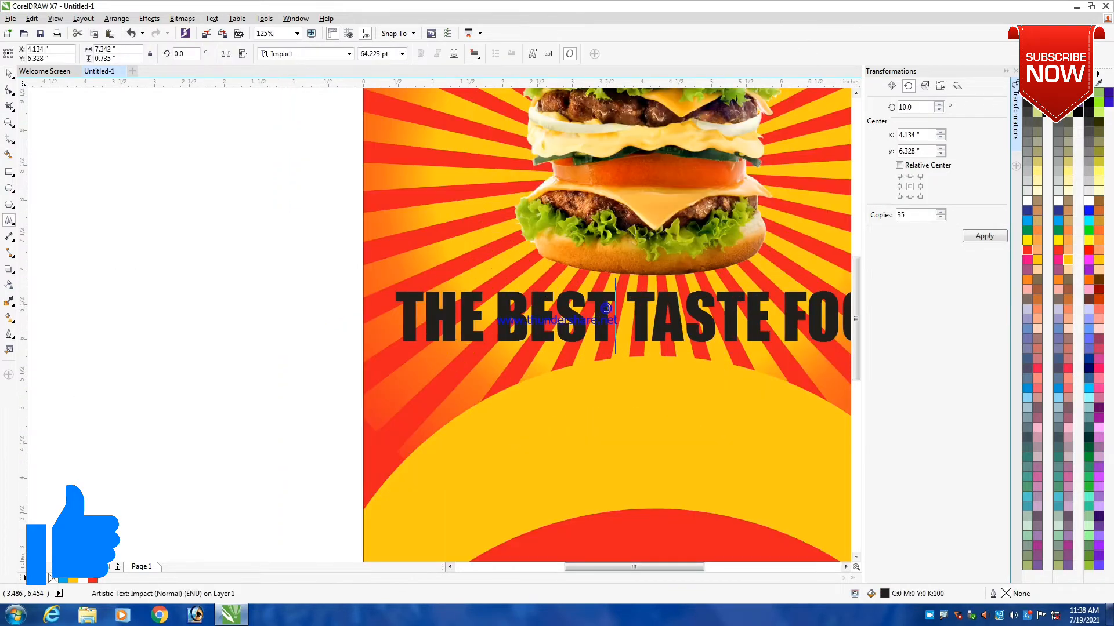
drag(605, 308, 383, 303)
click(1069, 259)
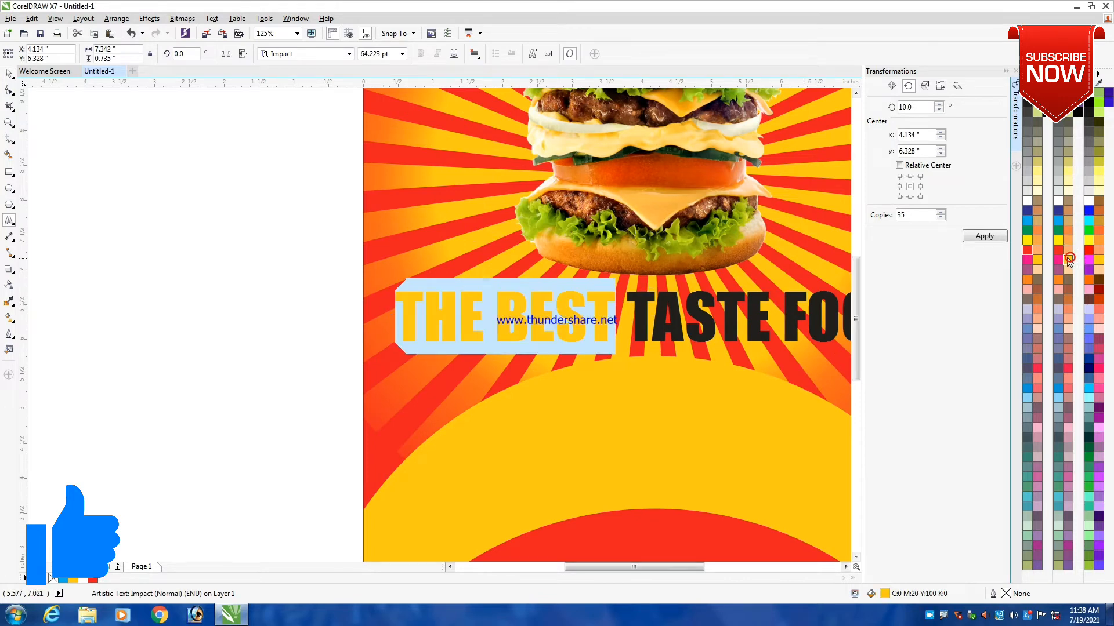
drag(627, 298, 811, 323)
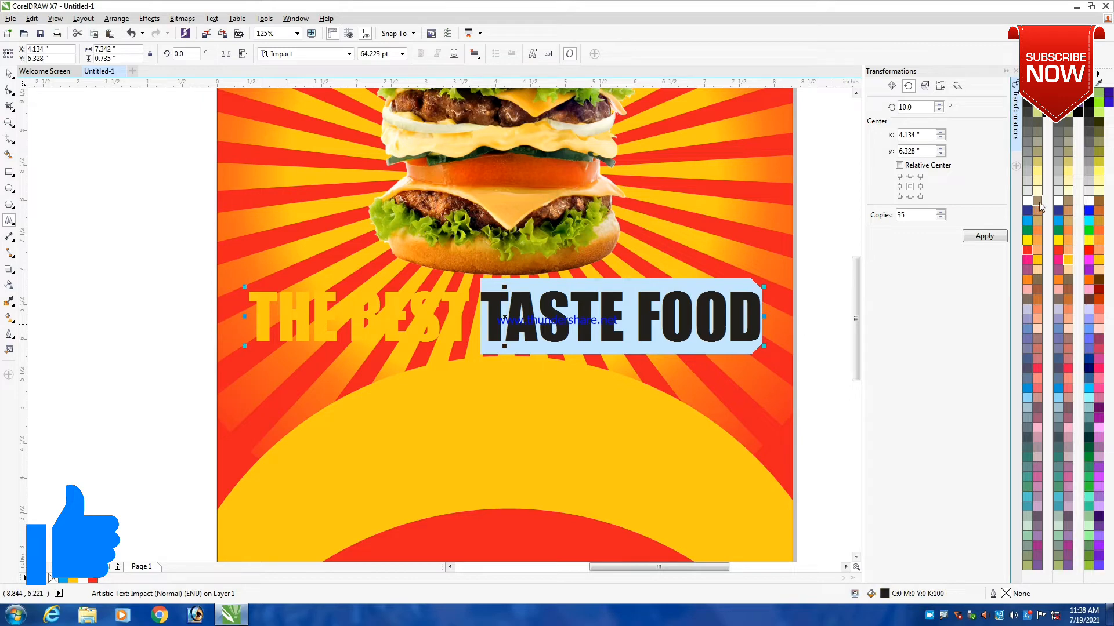
click(1058, 201)
key(ctrl+space)
scroll(726, 262, down, 1)
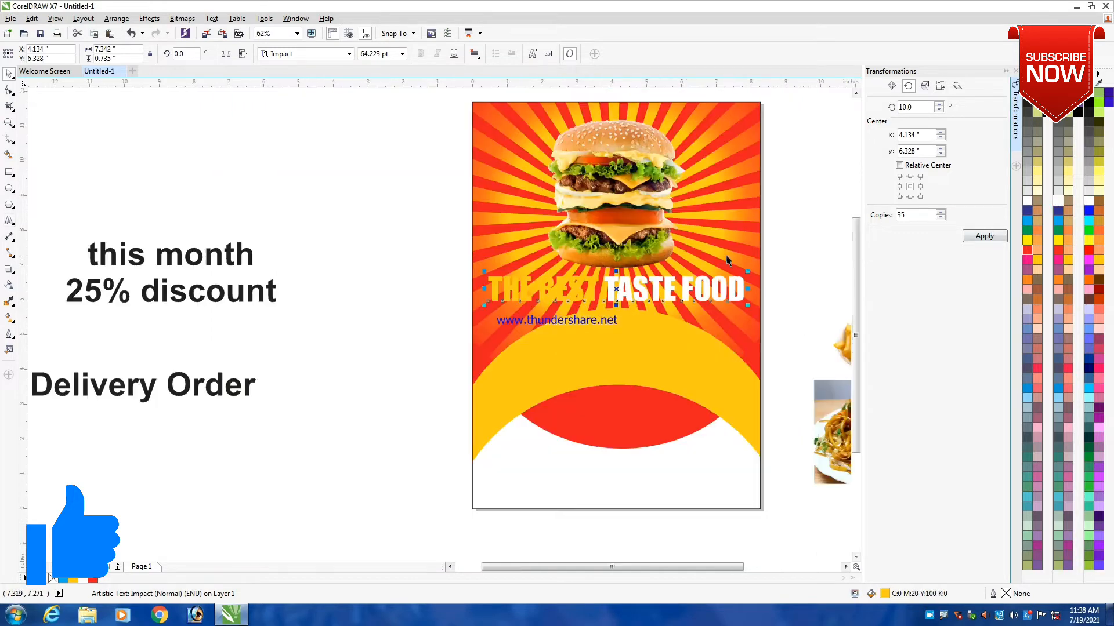
click(367, 287)
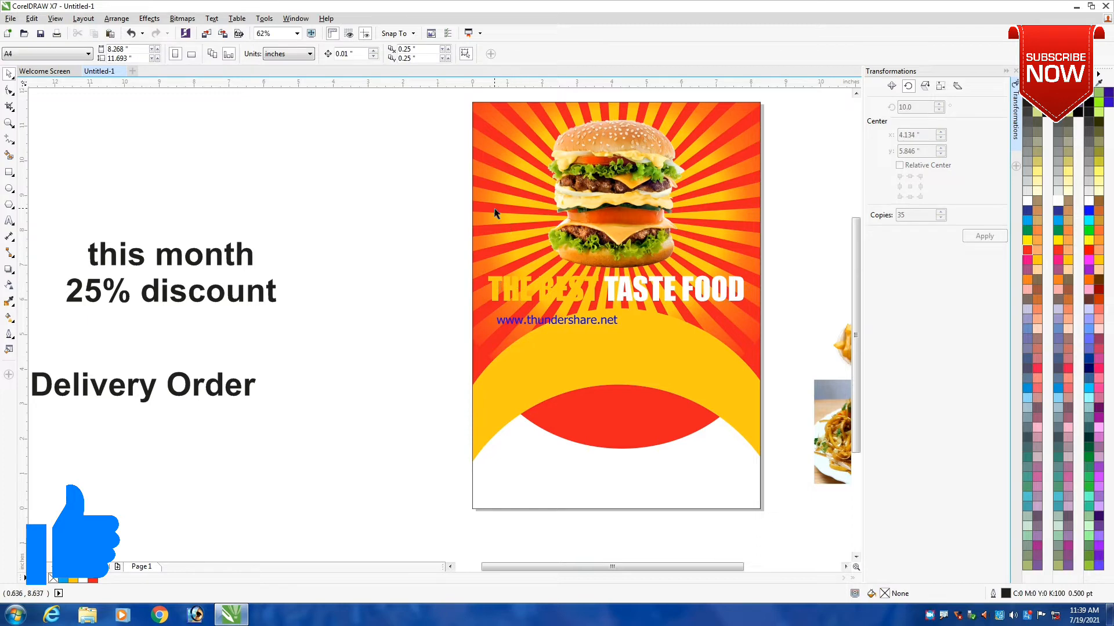
double_click(510, 222)
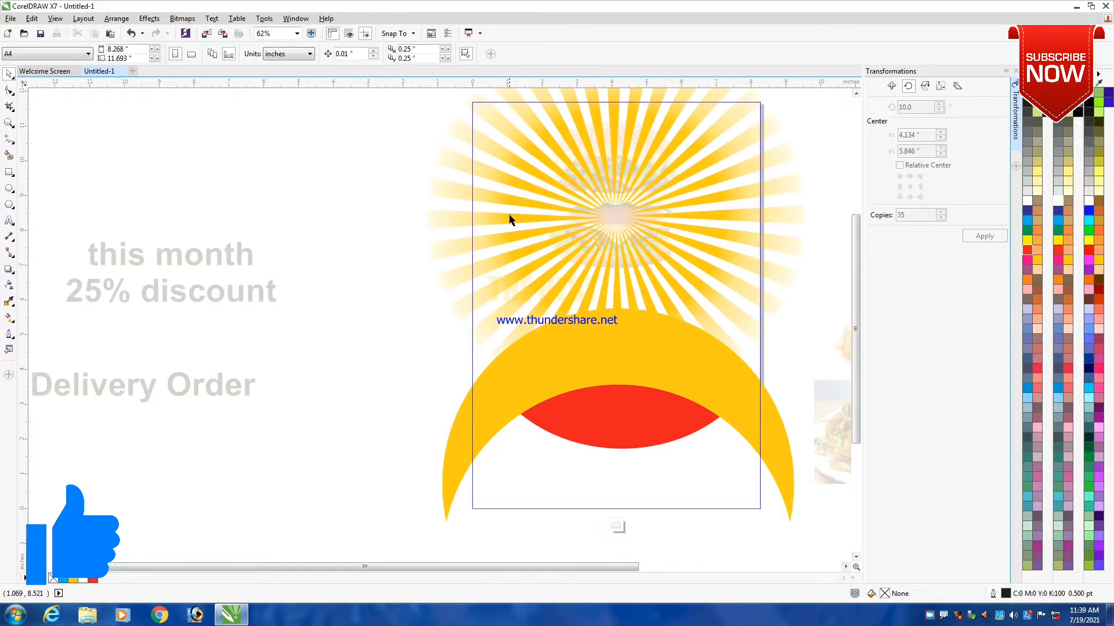
click(343, 226)
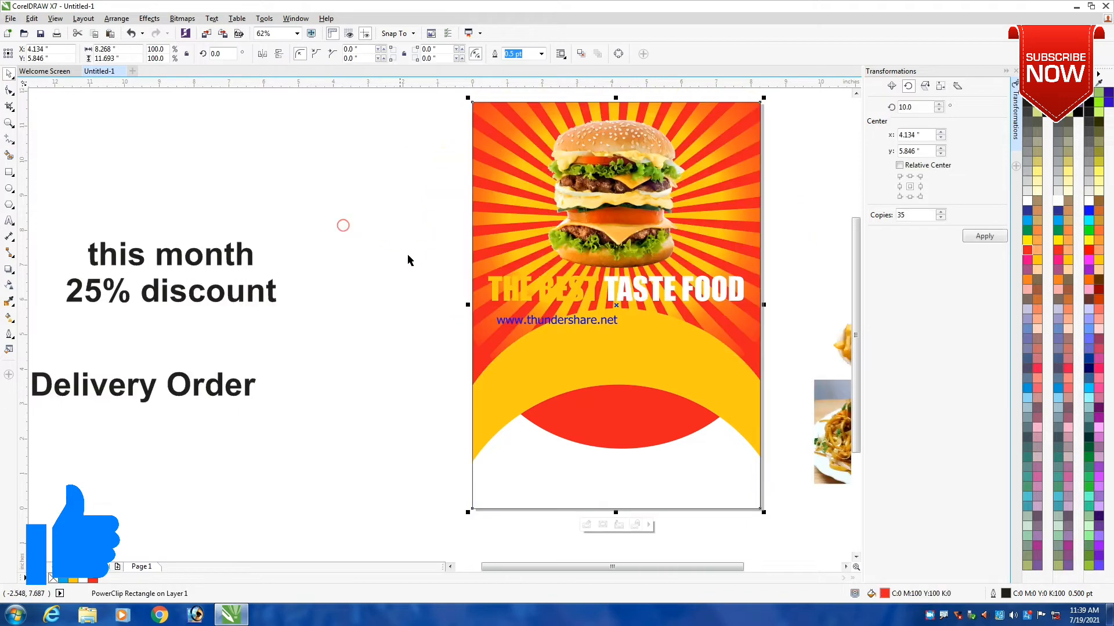
- Try white on the whole headline and recolour it black
click(582, 294)
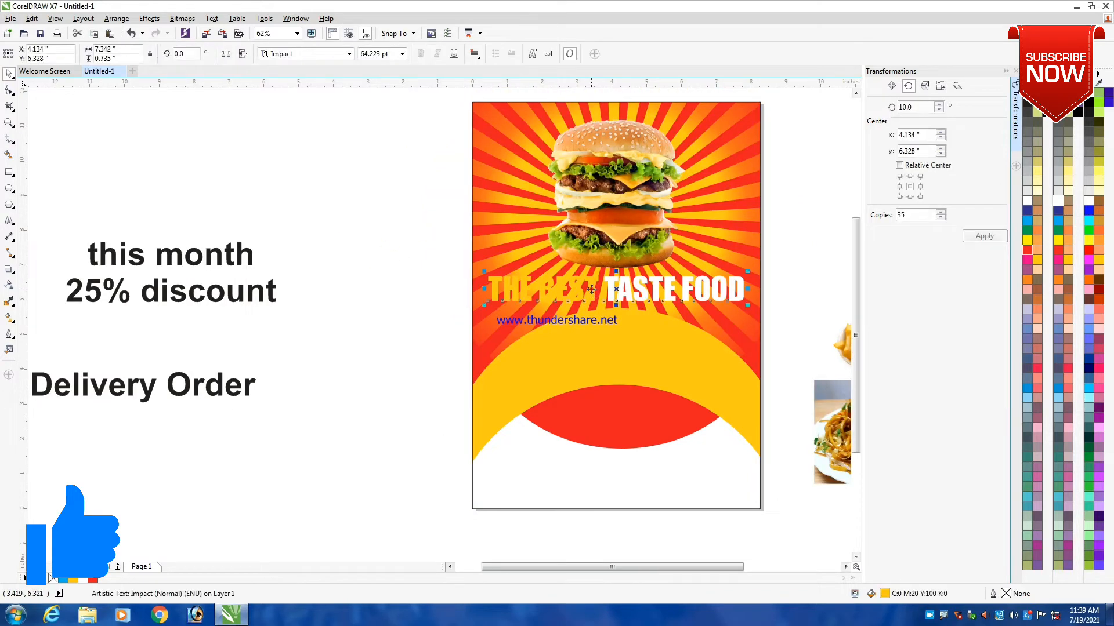
click(1026, 199)
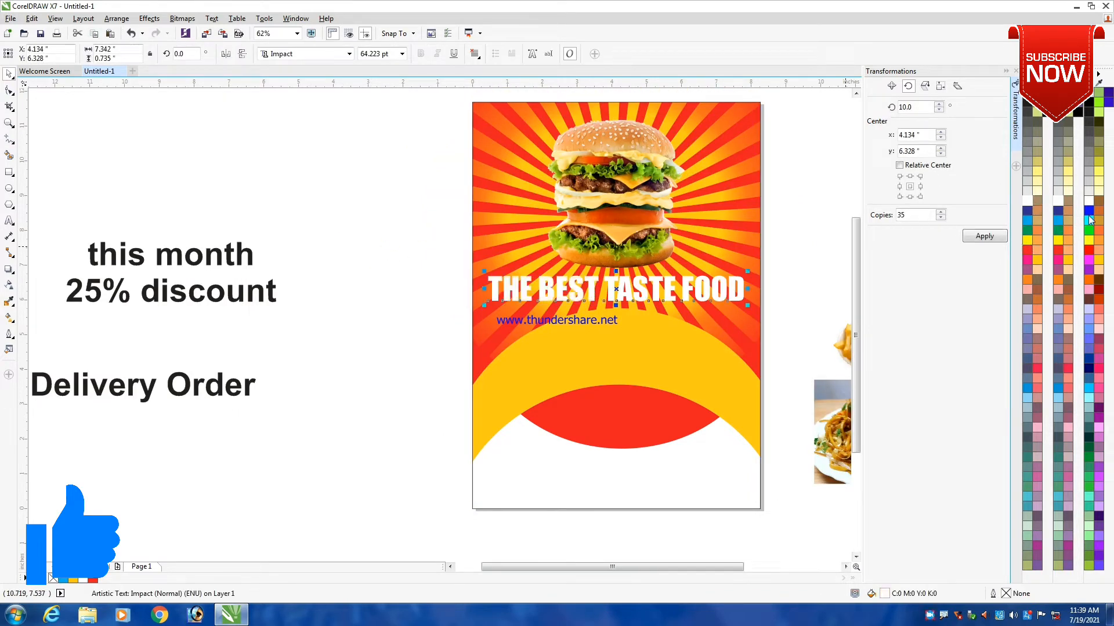
click(1028, 106)
click(834, 193)
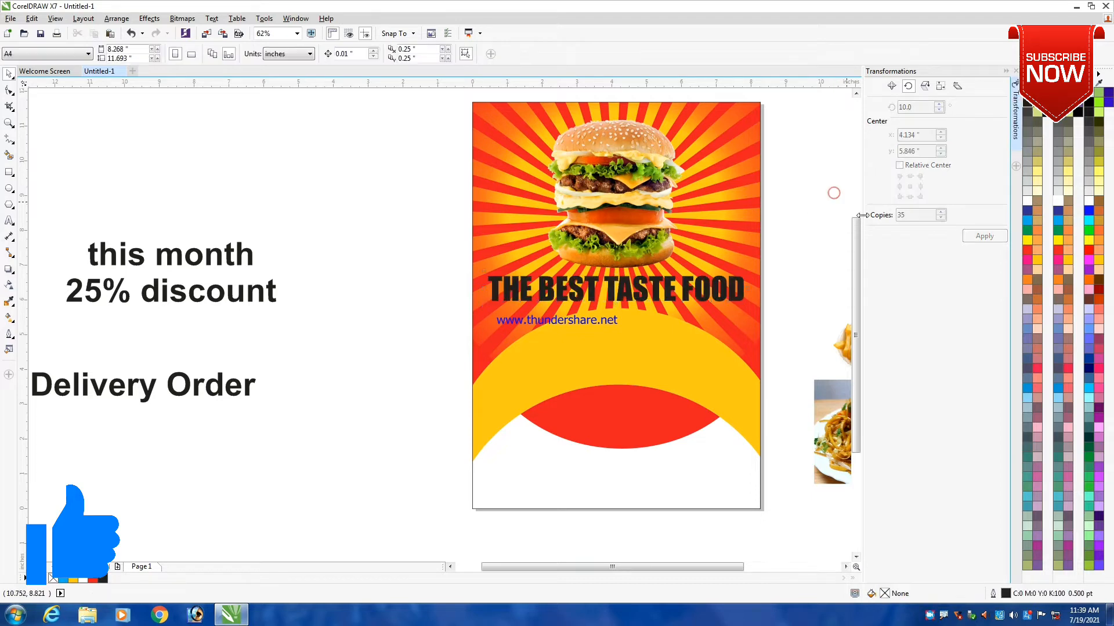
- Move the noodle photo beside the discount text left of the page and draw a 3-inch circle below it
scroll(610, 259, down, 2)
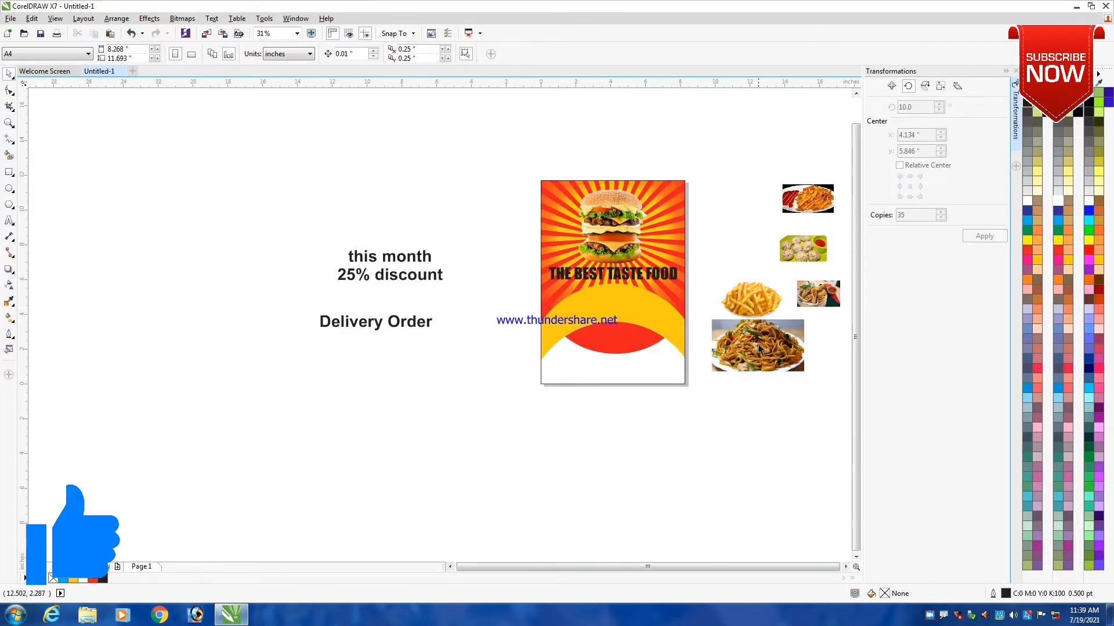
drag(763, 350, 486, 255)
scroll(556, 308, up, 2)
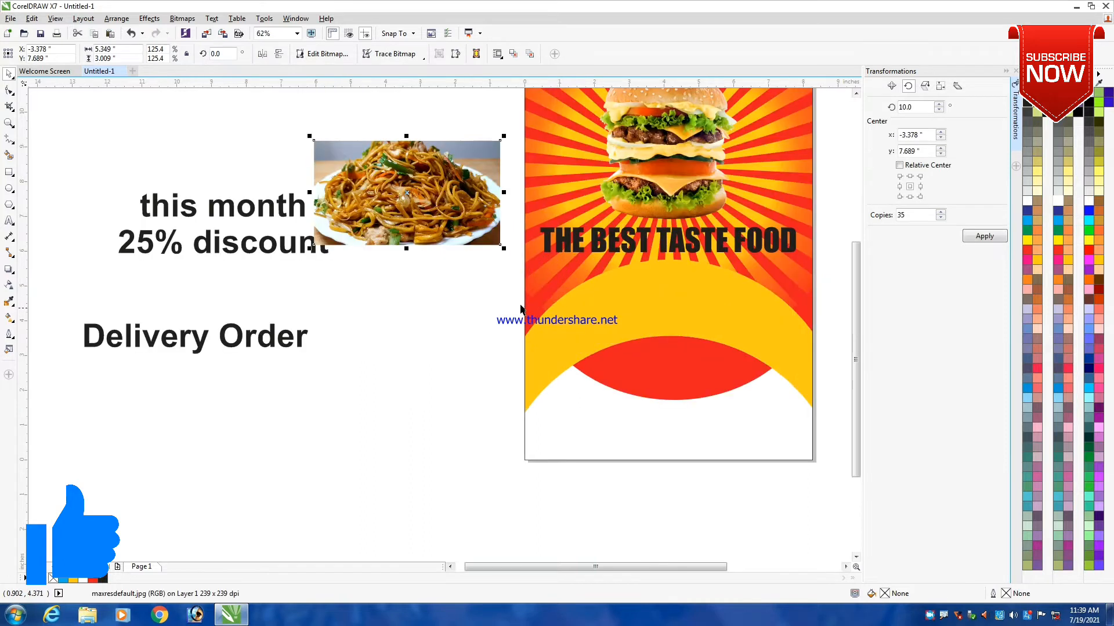
click(9, 189)
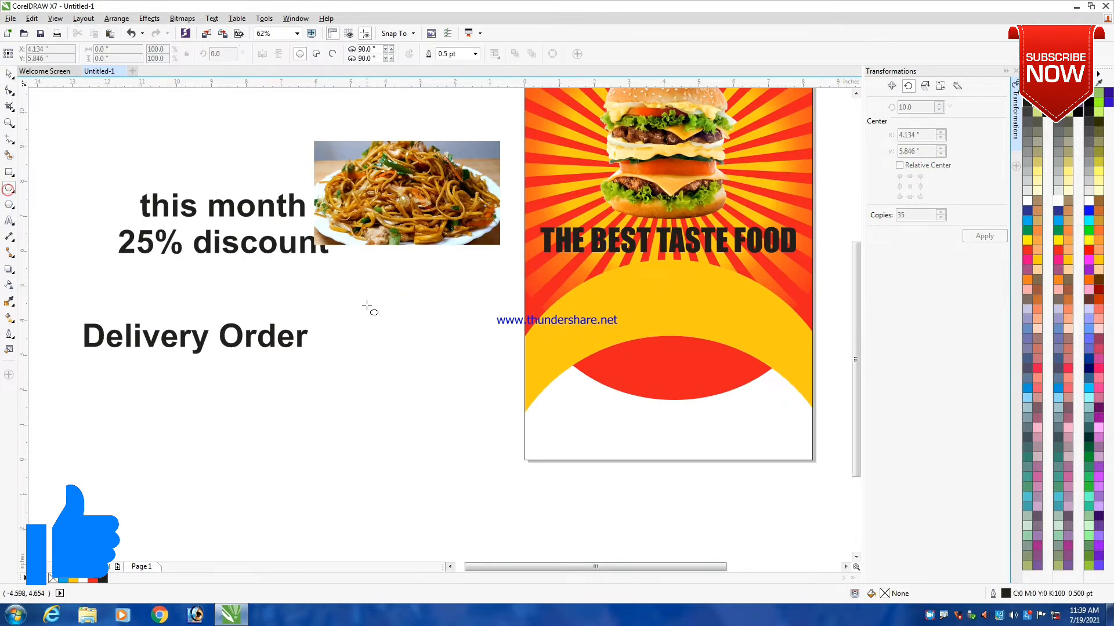
drag(339, 294, 443, 398)
key(space)
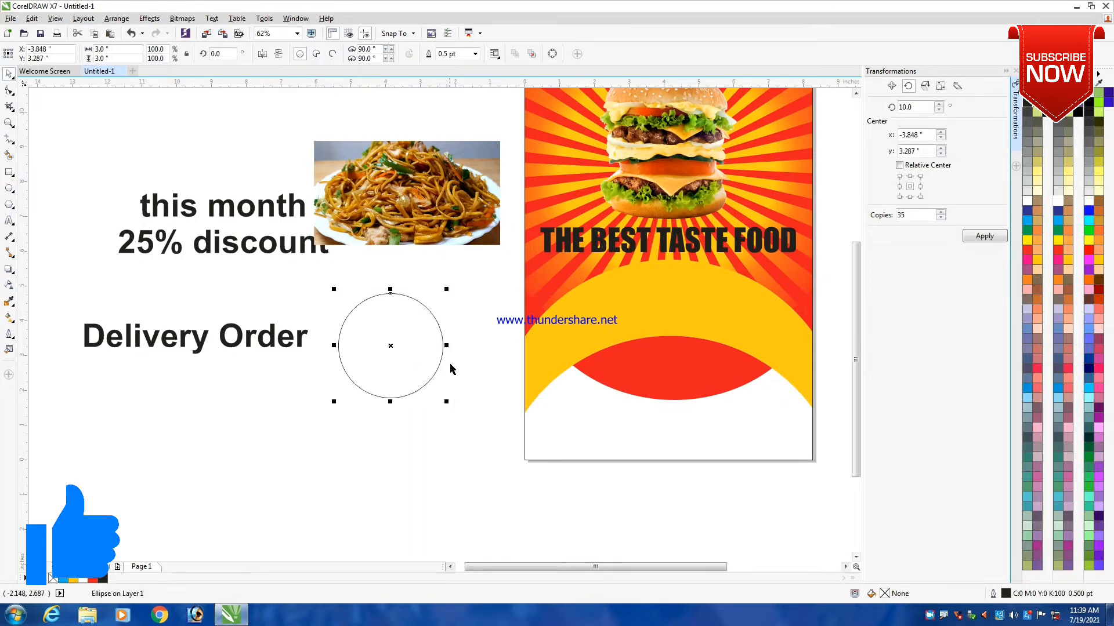
click(453, 326)
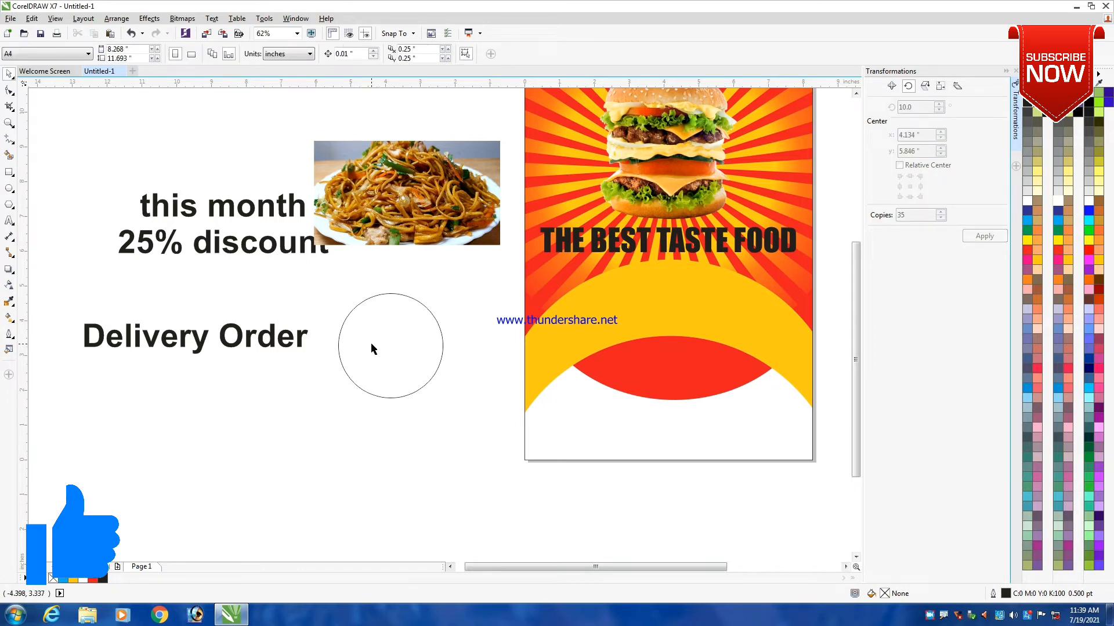
- Create a smaller concentric copy of the circle, about 2.33 inches in diameter
scroll(367, 344, up, 3)
click(366, 335)
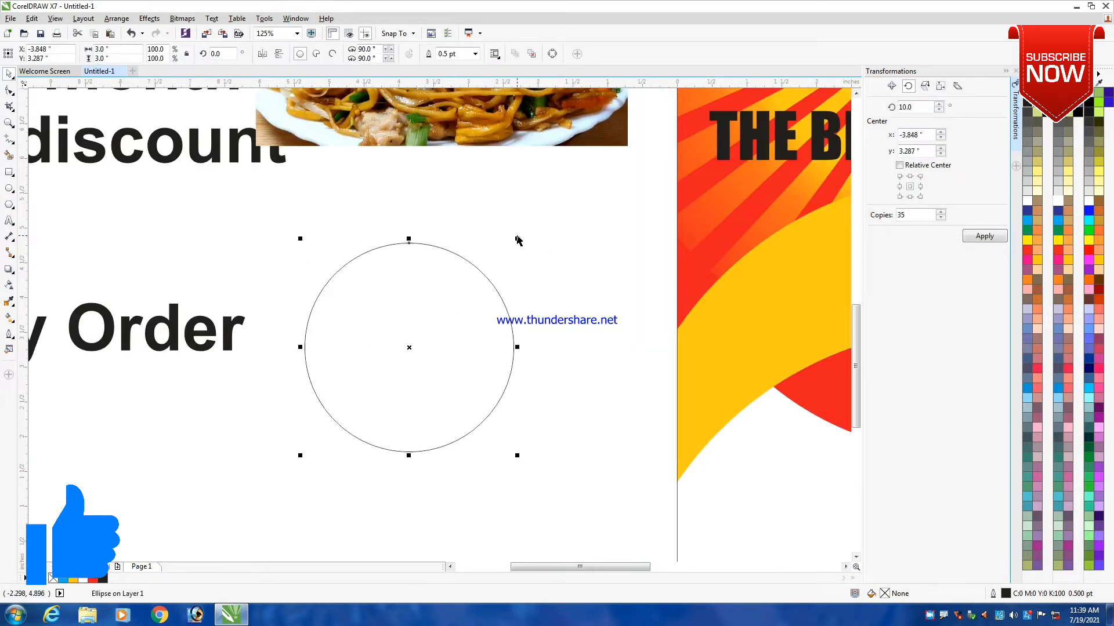
drag(520, 243, 520, 263)
right_click(521, 263)
click(552, 228)
- Fill the outer circle with red and the inner circle with white
click(444, 256)
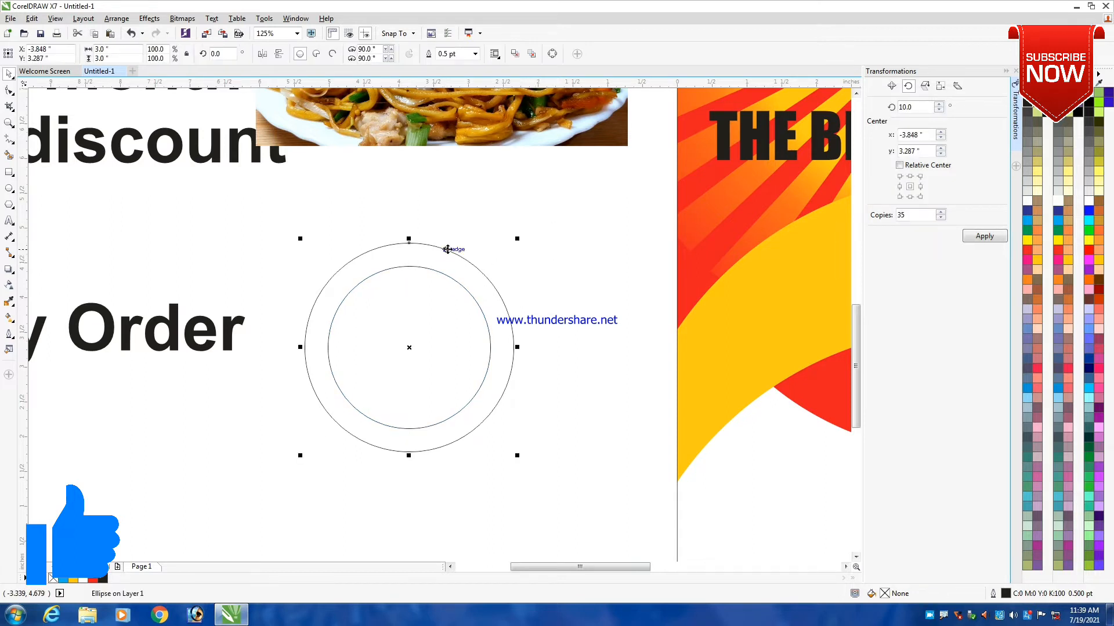
click(1026, 250)
click(542, 222)
click(475, 300)
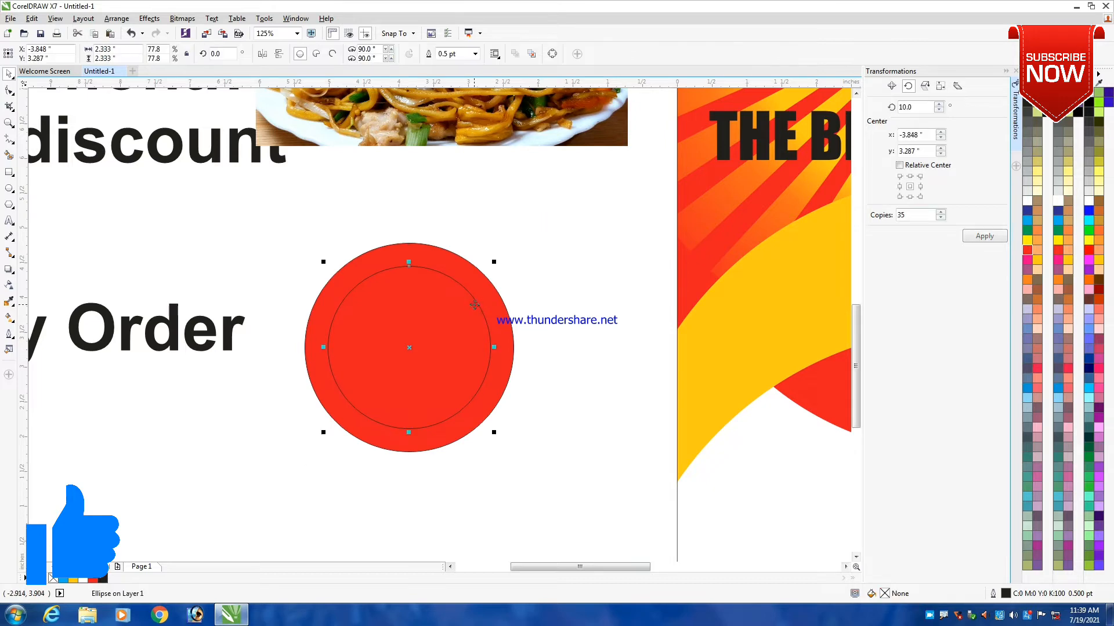
click(1027, 200)
scroll(537, 228, down, 2)
click(538, 228)
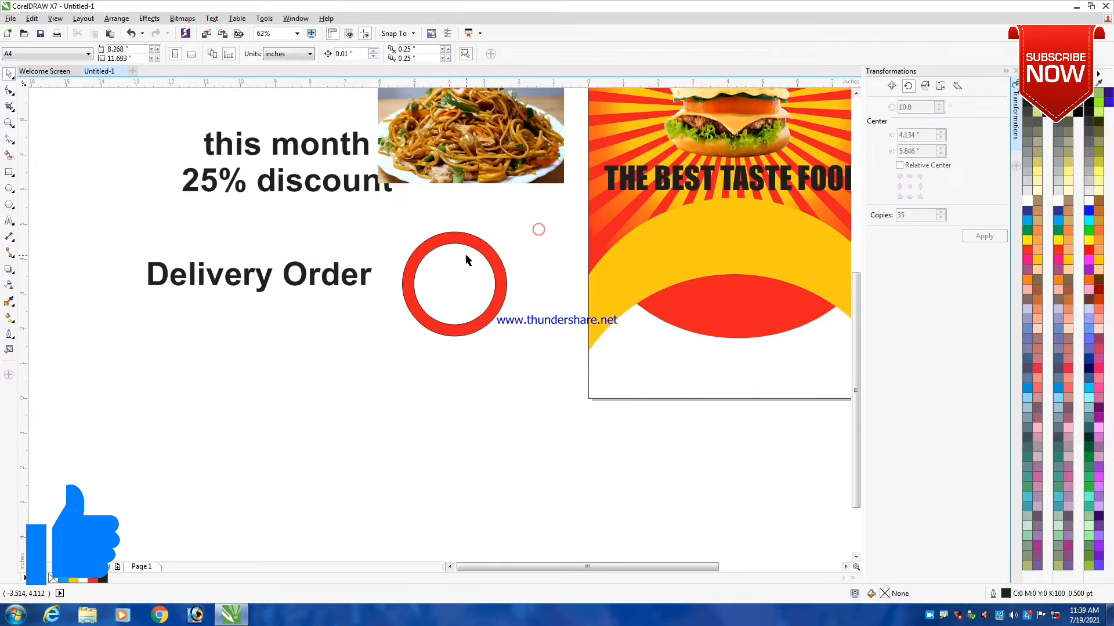
- PowerClip the noodle photo inside the inner white circle
click(484, 162)
right_click(485, 159)
click(524, 165)
click(463, 279)
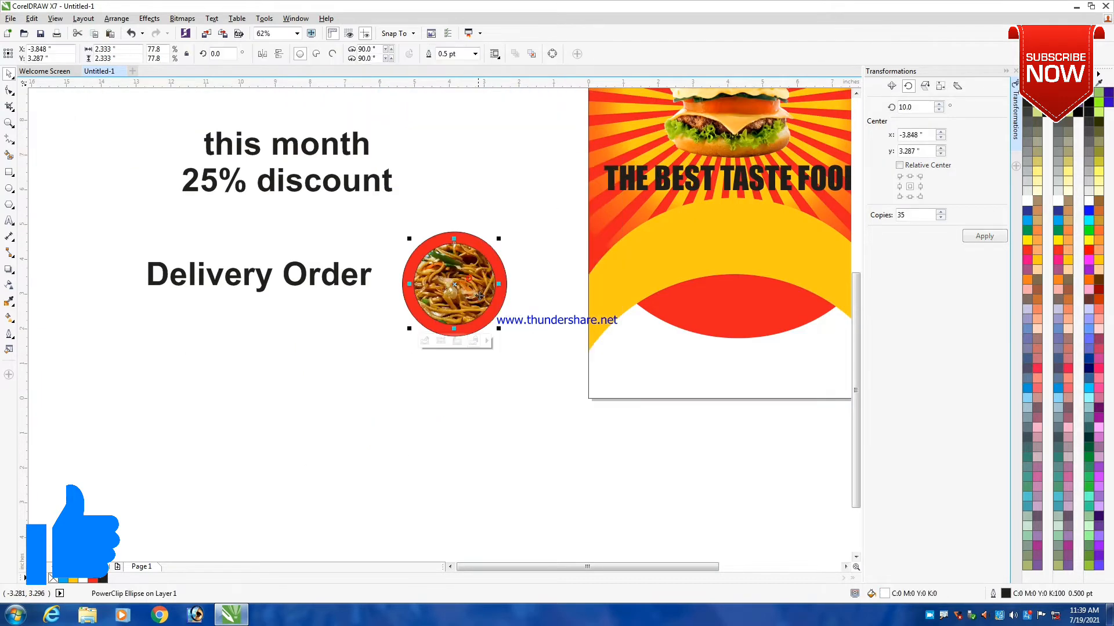
- Edit the circle's PowerClip contents, shrink the noodle photo about its centre to roughly the circle's height, and finish editing
click(442, 340)
scroll(465, 274, up, 2)
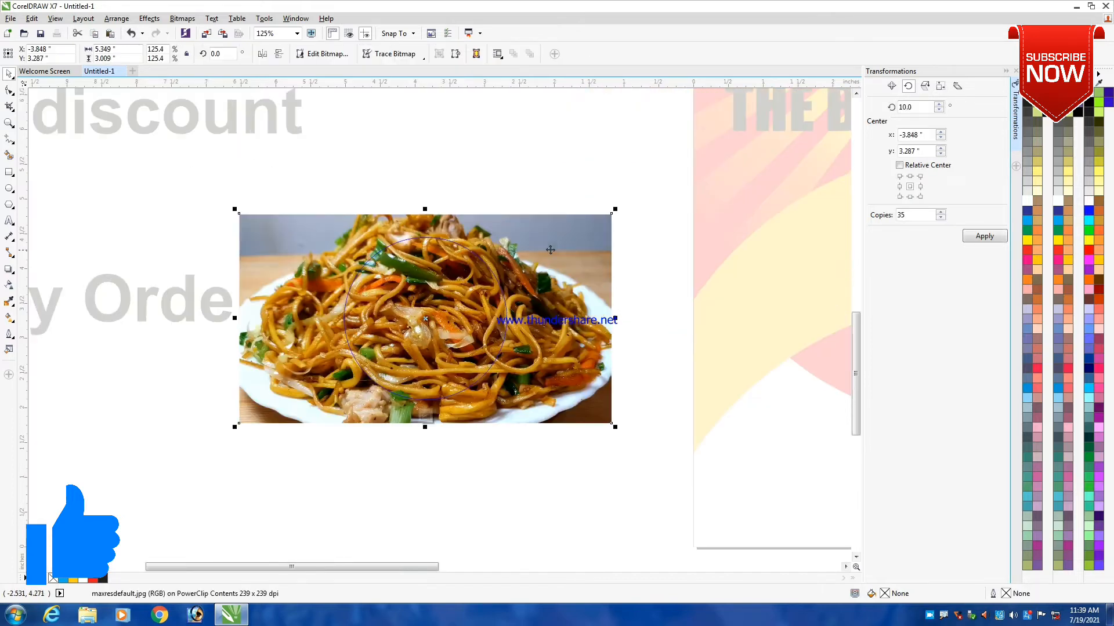
drag(615, 211, 612, 233)
ctrl+click(522, 153)
click(502, 201)
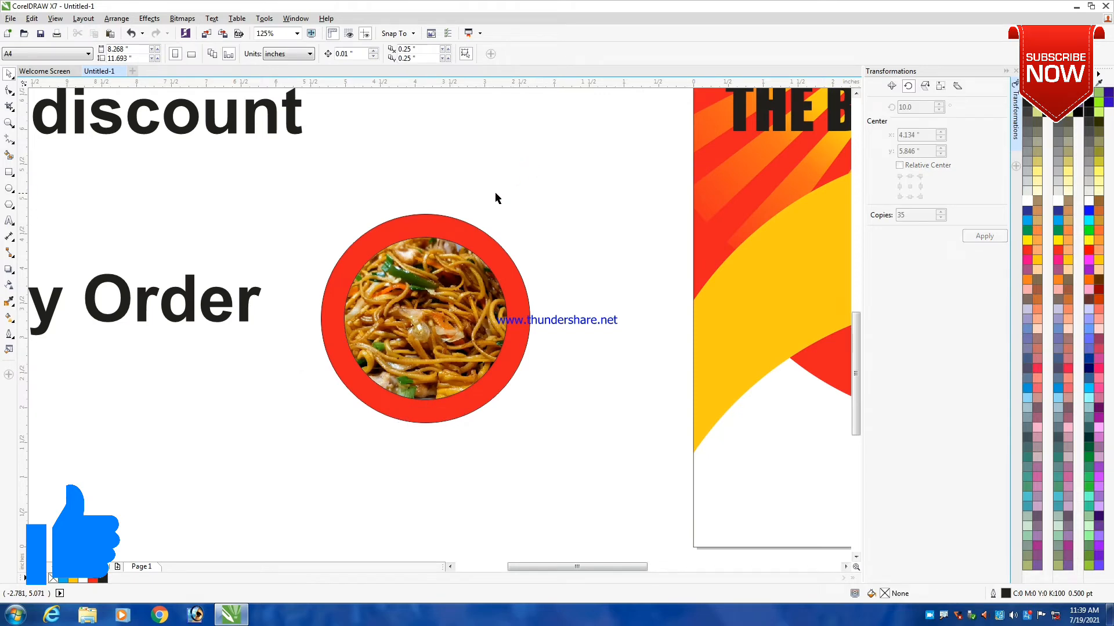
- Give the inner noodle photo circle a white 2 pt outline that sits behind the fill and scales with the object
scroll(447, 195, up, 2)
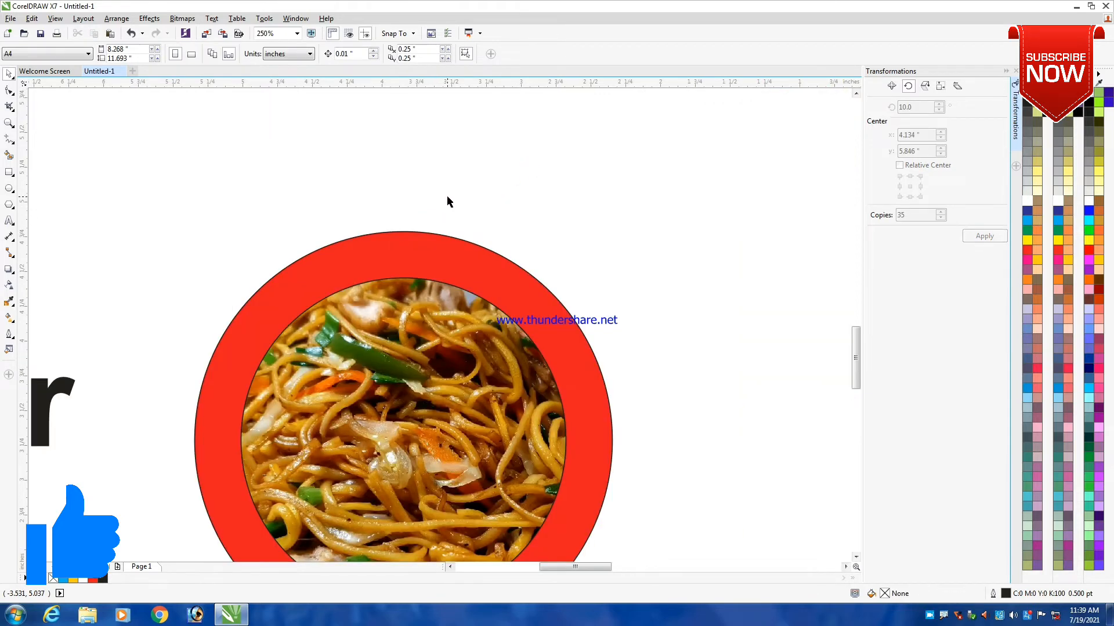
scroll(449, 208, down, 2)
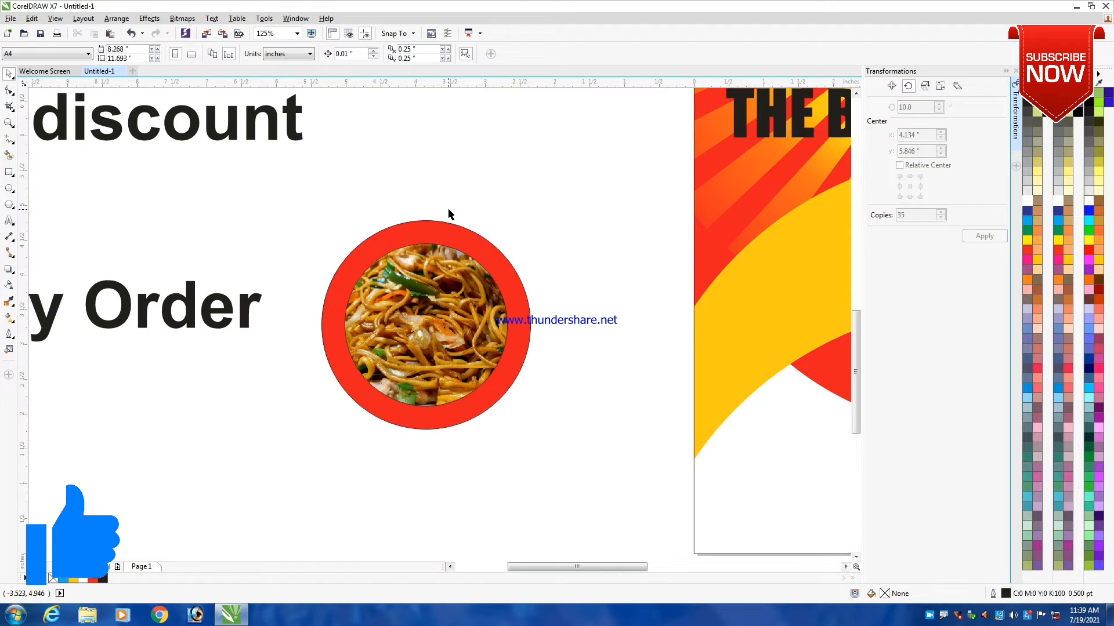
click(421, 265)
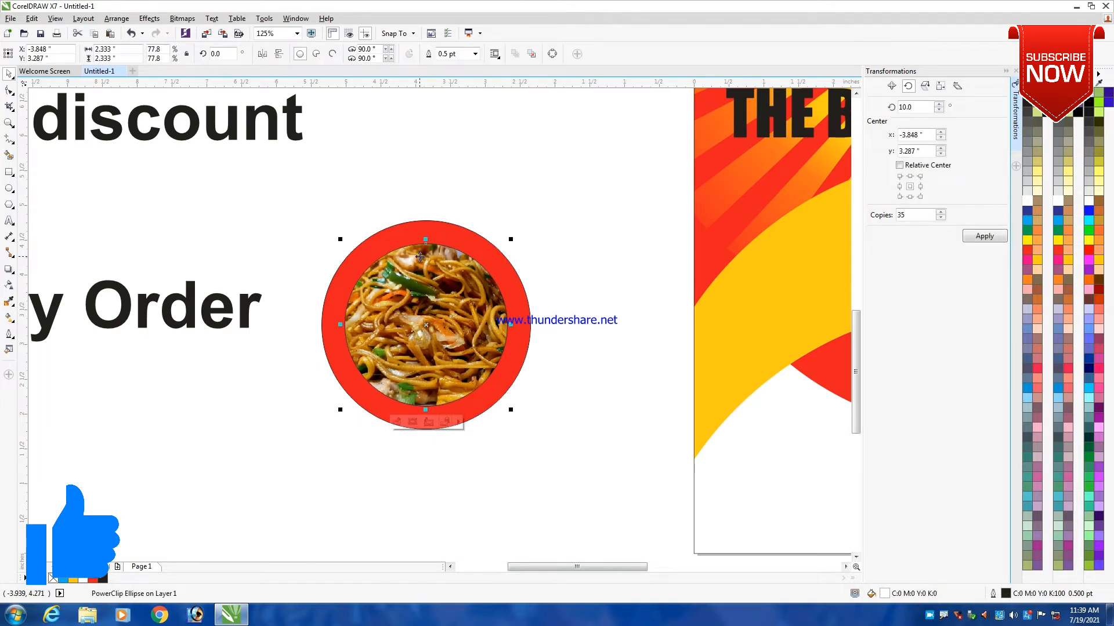
key(F12)
click(482, 231)
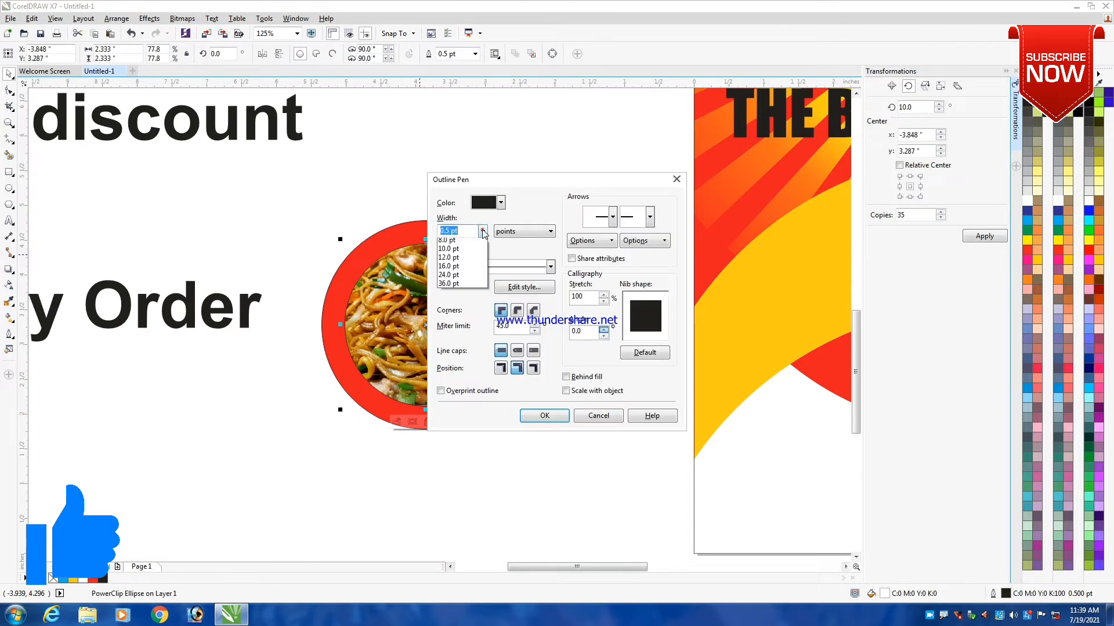
click(446, 295)
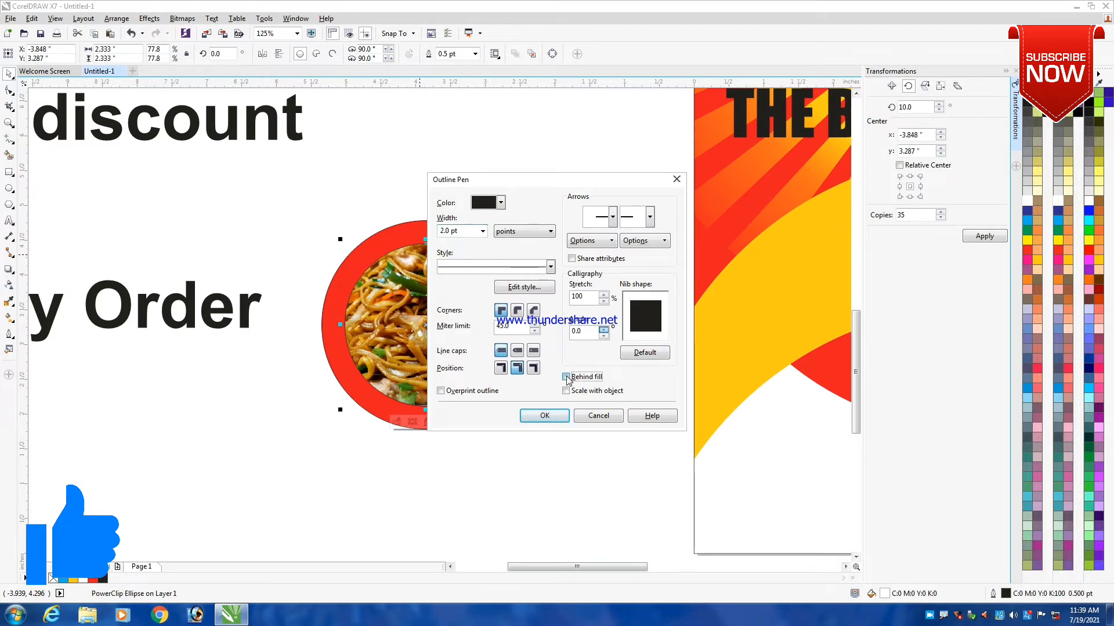
click(544, 415)
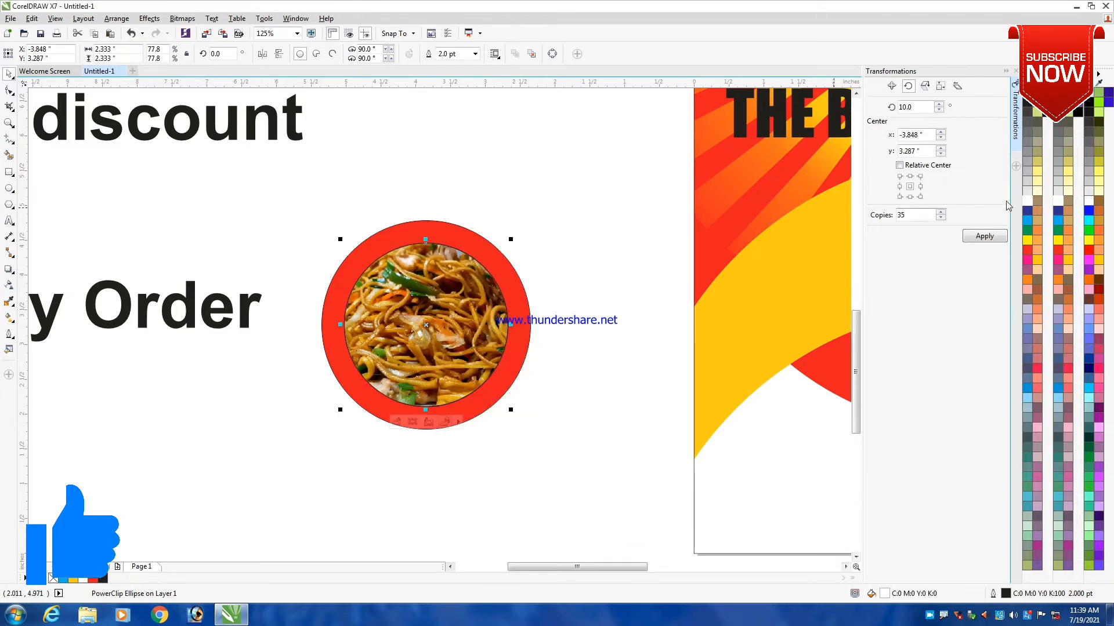
right_click(1028, 203)
- Increase the inner circle's white outline width to 3 pt
key(F12)
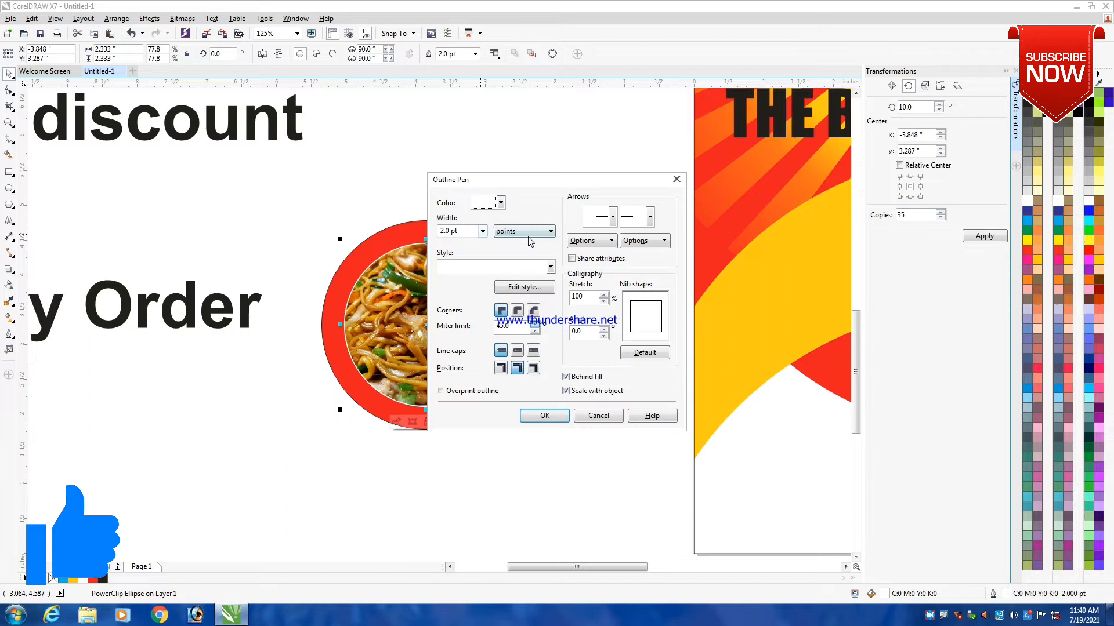
click(483, 231)
click(456, 306)
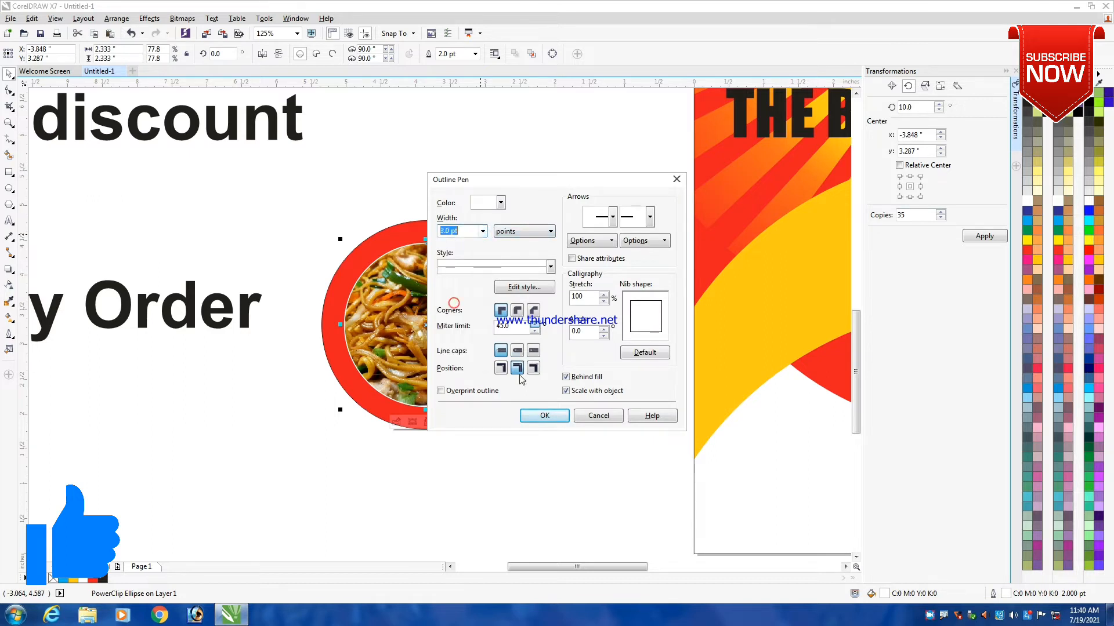
click(534, 416)
- Set the inner circle's outline to 4 pt with a dashed line style
key(F12)
click(482, 231)
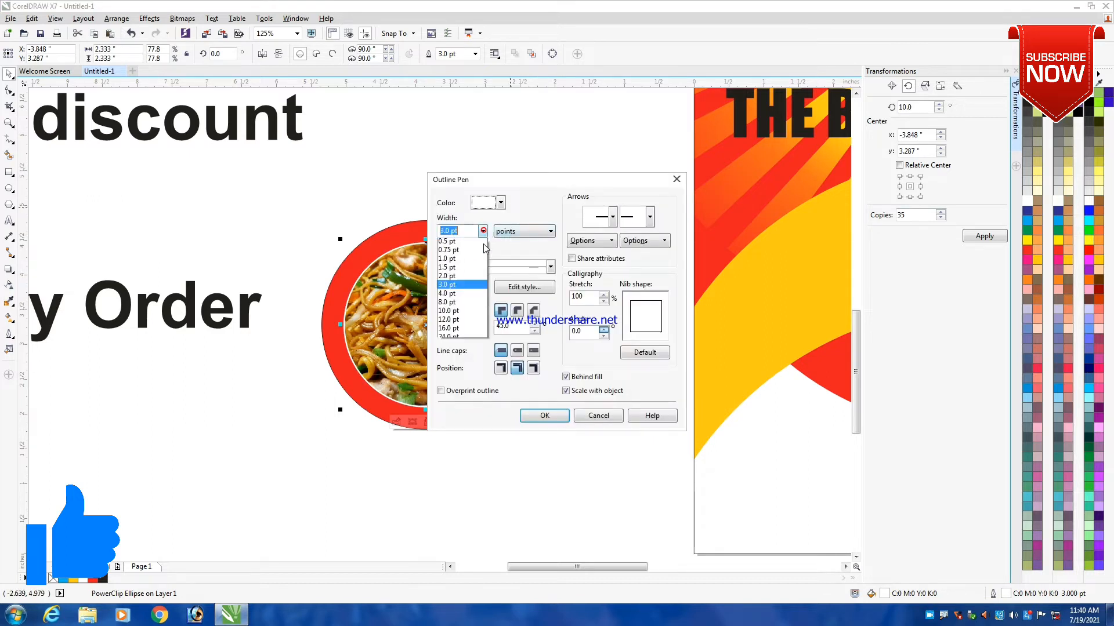
click(456, 316)
click(550, 272)
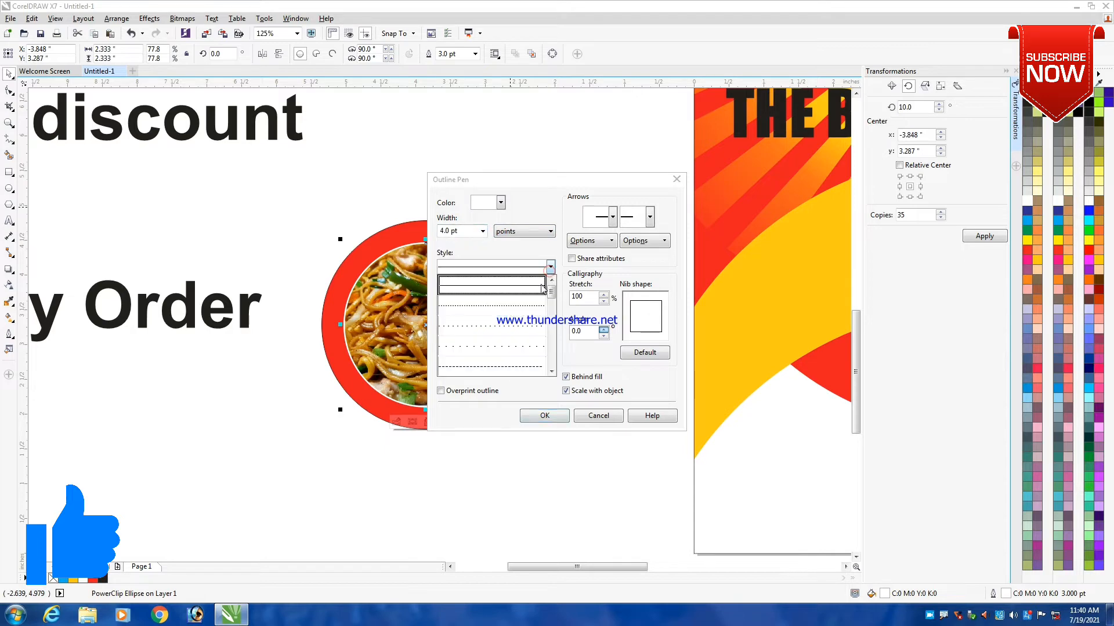
click(504, 308)
click(548, 418)
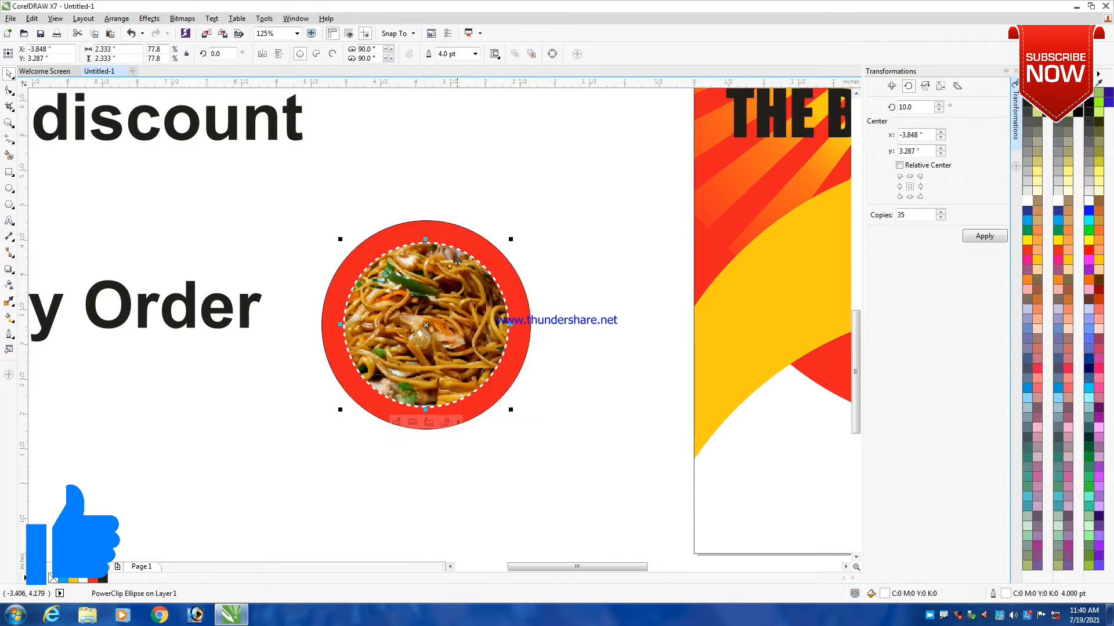
- Remove the outline from the red outer circle around the noodle photo
scroll(420, 242, down, 1)
click(411, 189)
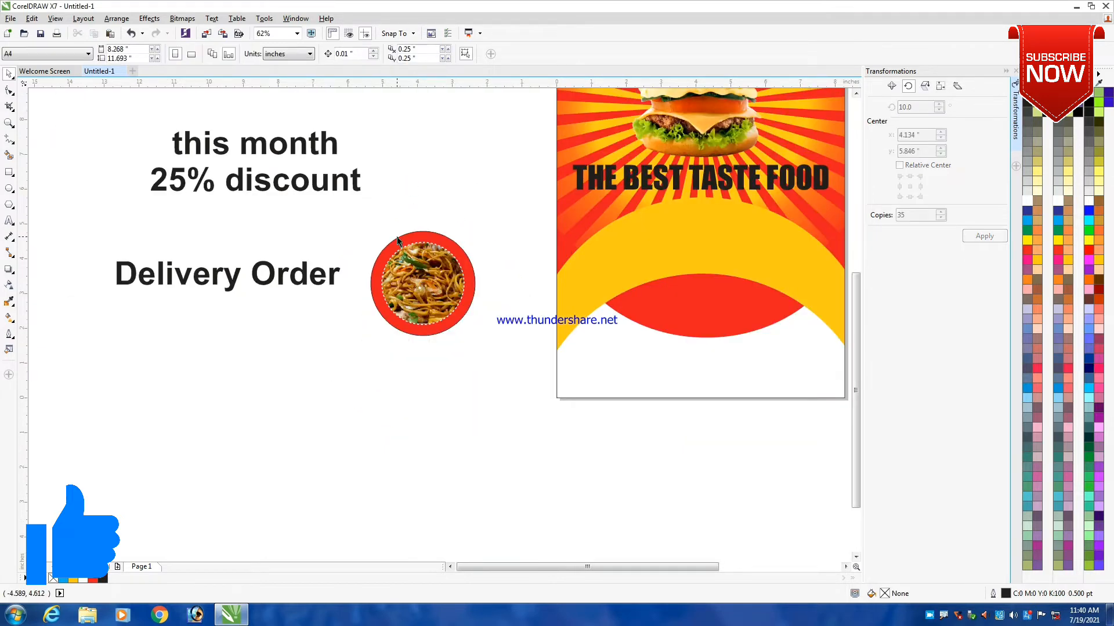
click(397, 240)
click(398, 210)
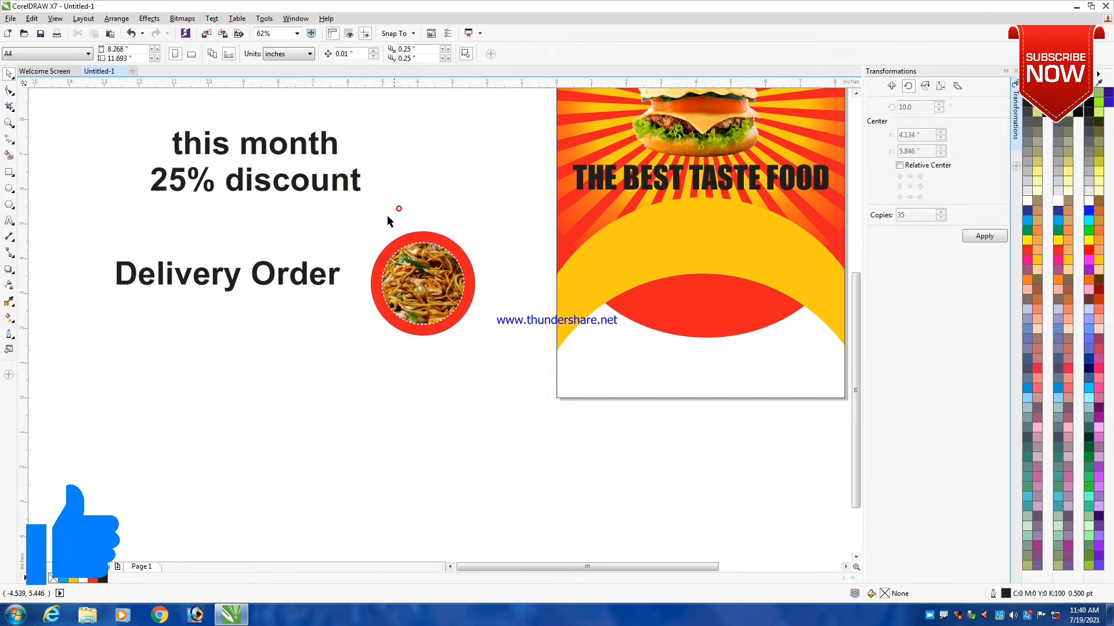
- Duplicate both circles of the framed noodle photo directly below the original
drag(347, 213, 544, 413)
scroll(425, 257, down, 1)
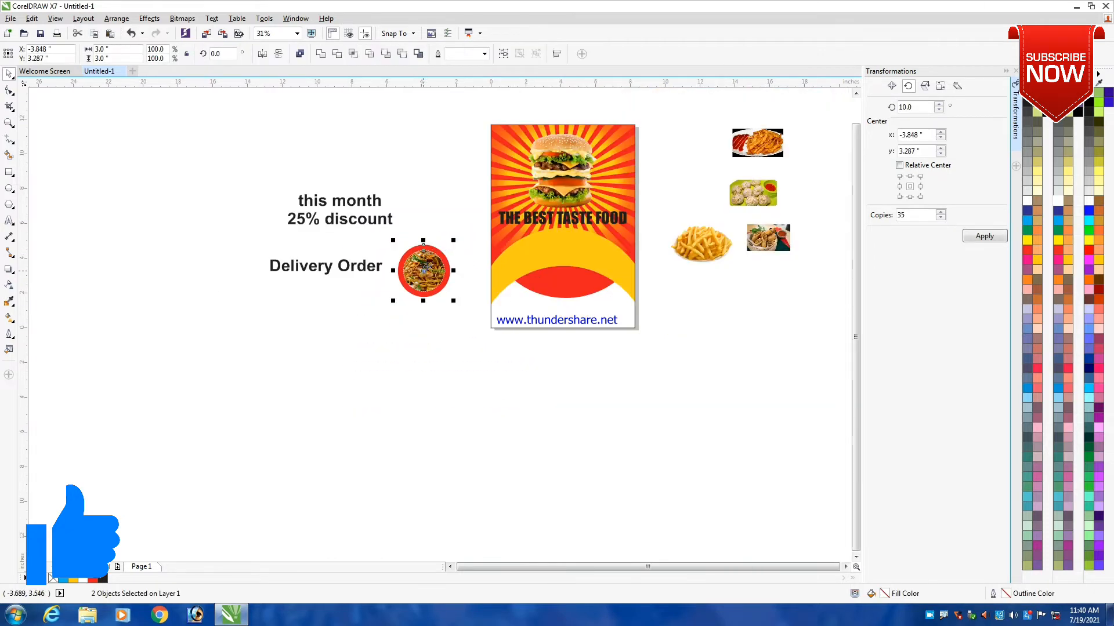
drag(424, 269, 424, 351)
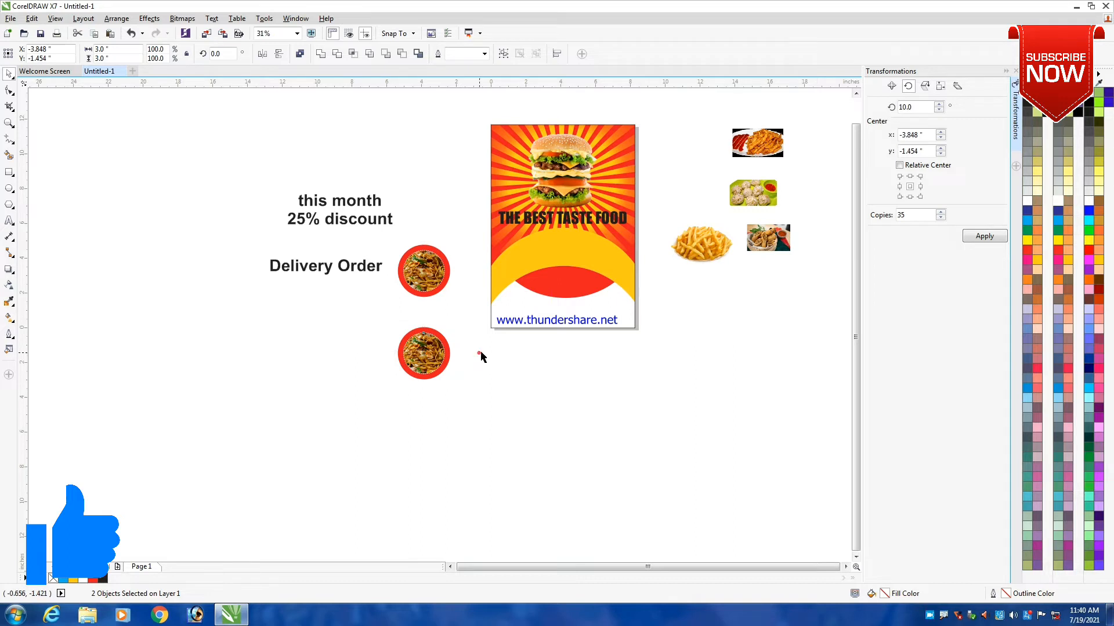
- Move the plain French fries photo beside the duplicated frame and delete the noodle photo from inside that frame
drag(702, 243, 479, 378)
scroll(479, 377, up, 1)
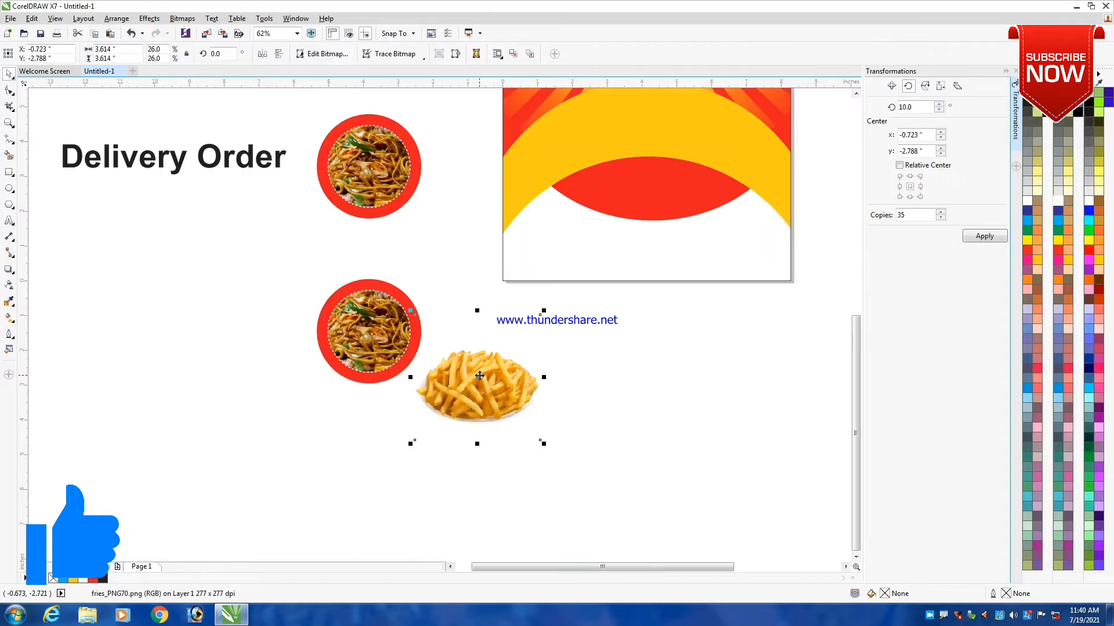
click(356, 348)
click(356, 349)
key(Delete)
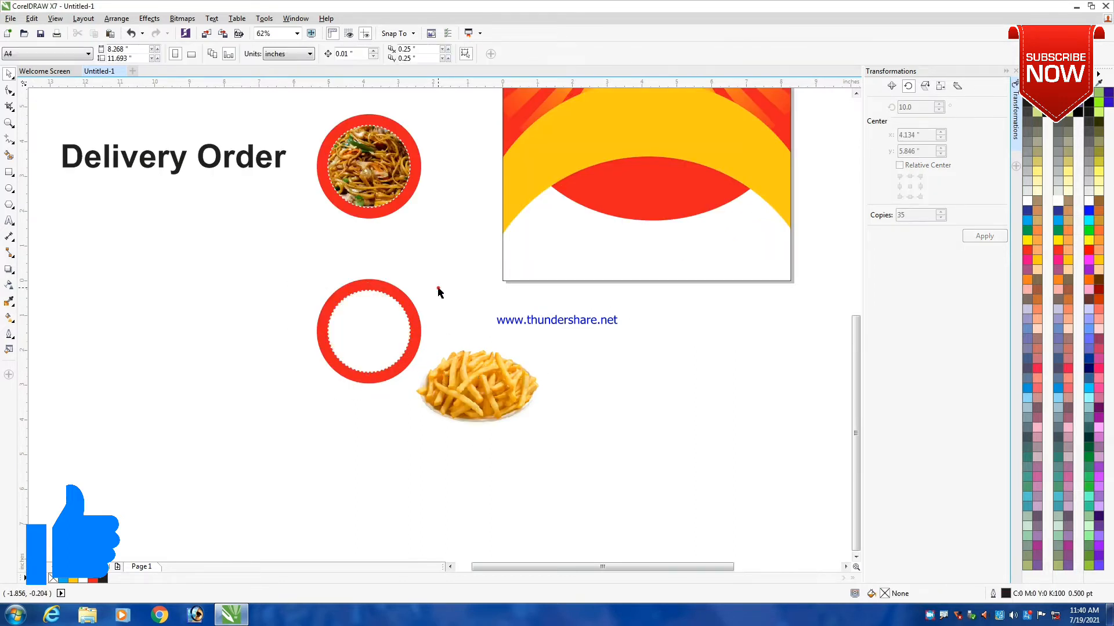
- PowerClip the plain French fries photo inside the emptied circle
click(483, 371)
right_click(483, 371)
click(526, 51)
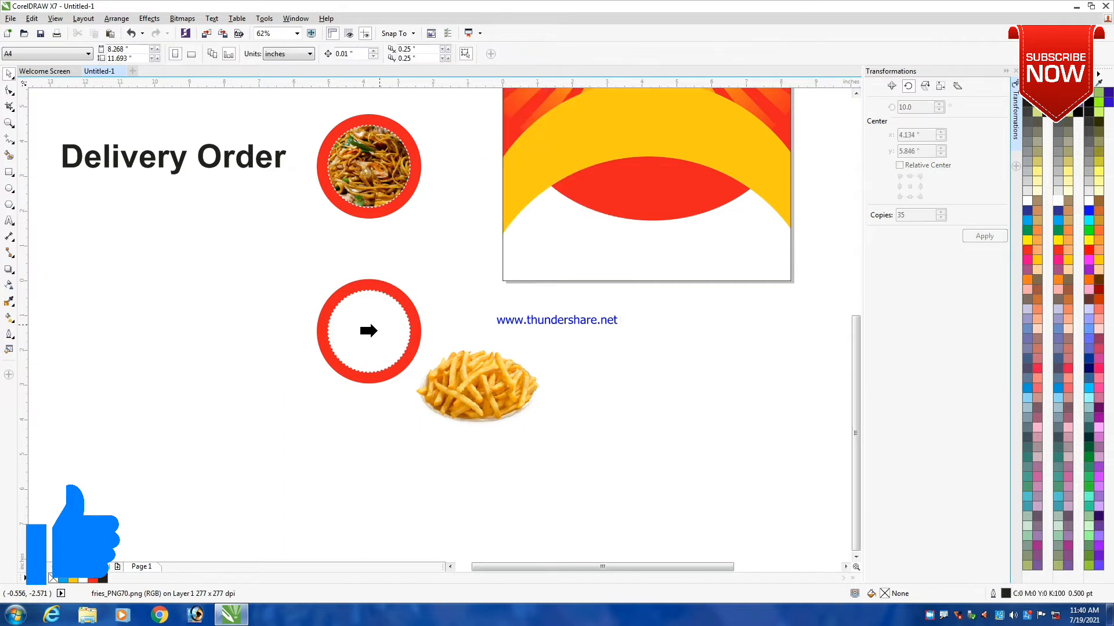
click(371, 331)
- Edit the circle's PowerClip contents, shrink the fries photo about its centre to about 2.8 inches, and finish editing
scroll(360, 398, up, 1)
click(369, 386)
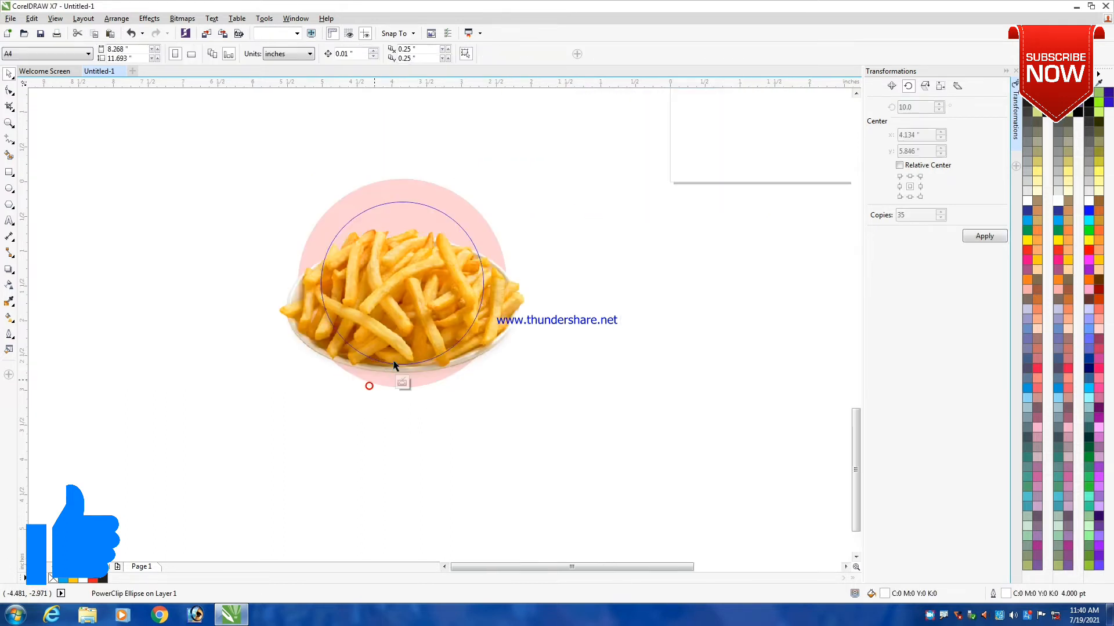
click(393, 365)
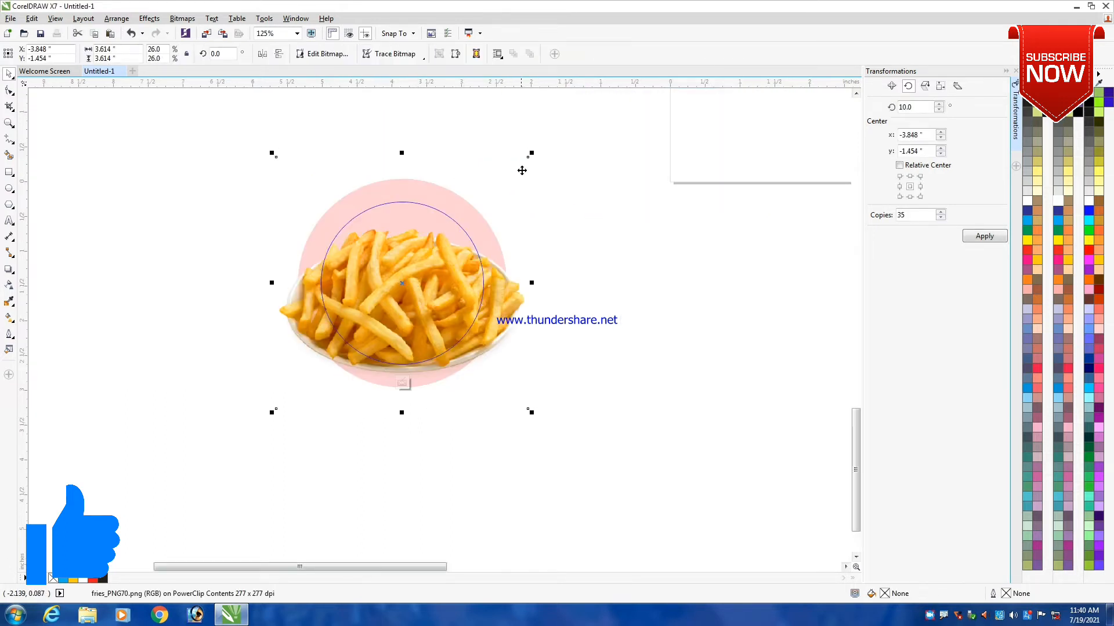
drag(530, 155, 534, 182)
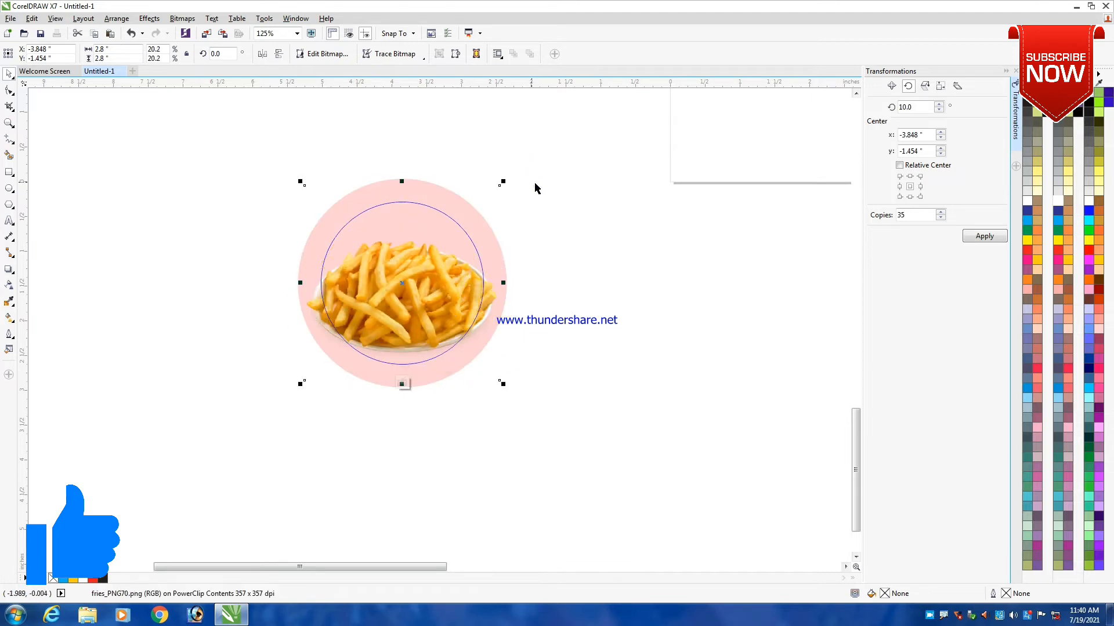
ctrl+click(585, 168)
- Move the photo of fries with ketchup from beside the page to next to the lower circular frame
scroll(478, 212, down, 3)
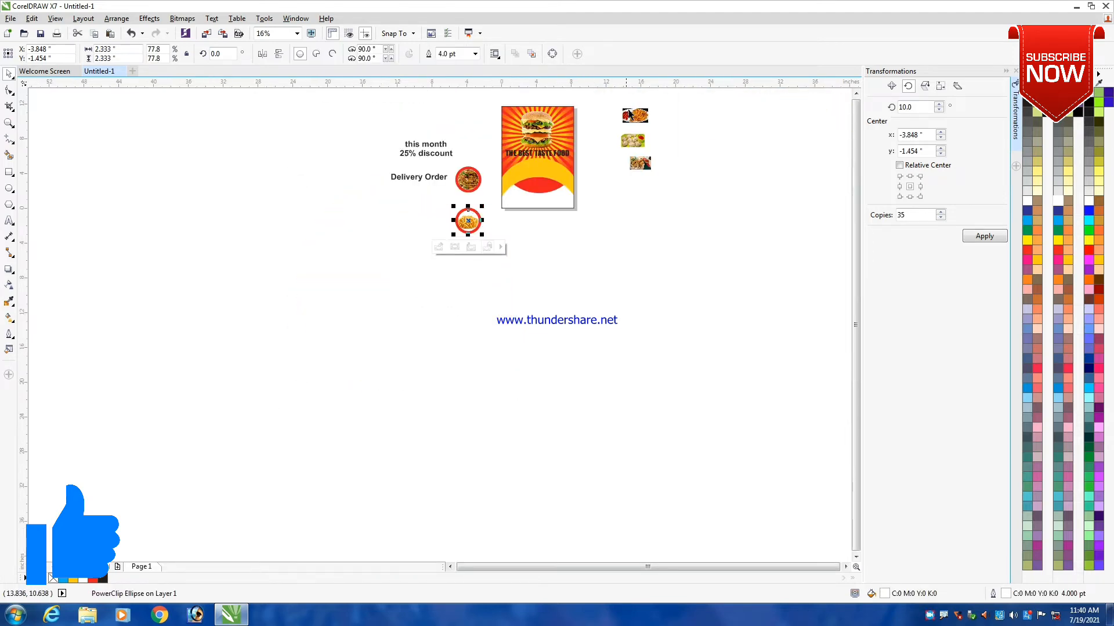
click(629, 115)
scroll(630, 114, up, 2)
drag(631, 123, 376, 338)
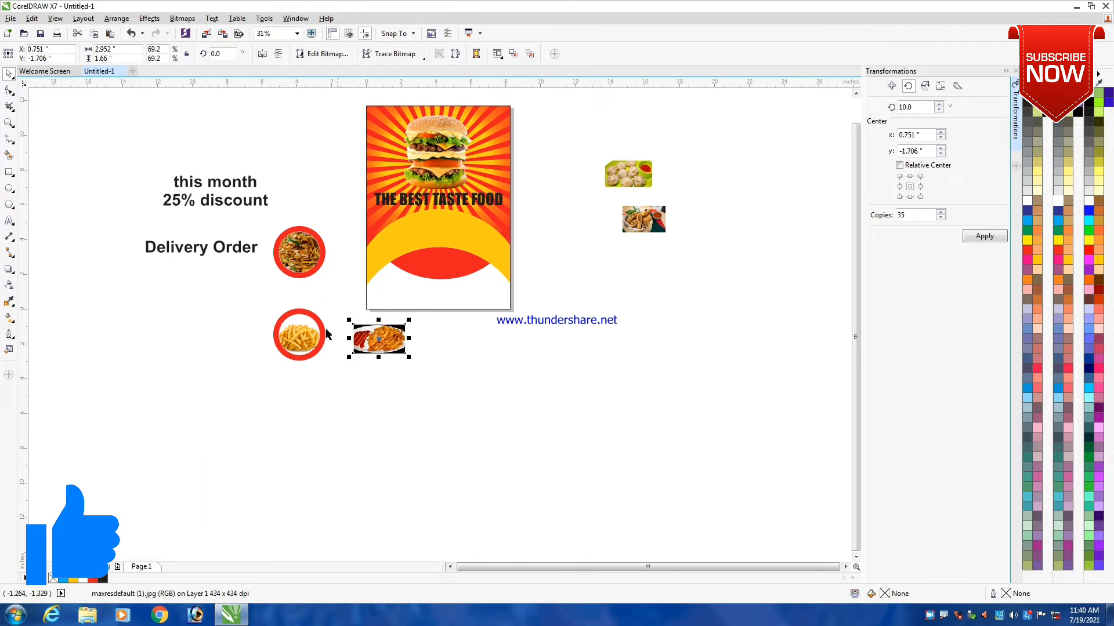
- Delete the plain French fries photo from the lower circle's PowerClip contents and finish editing
scroll(326, 334, up, 2)
click(351, 269)
click(299, 338)
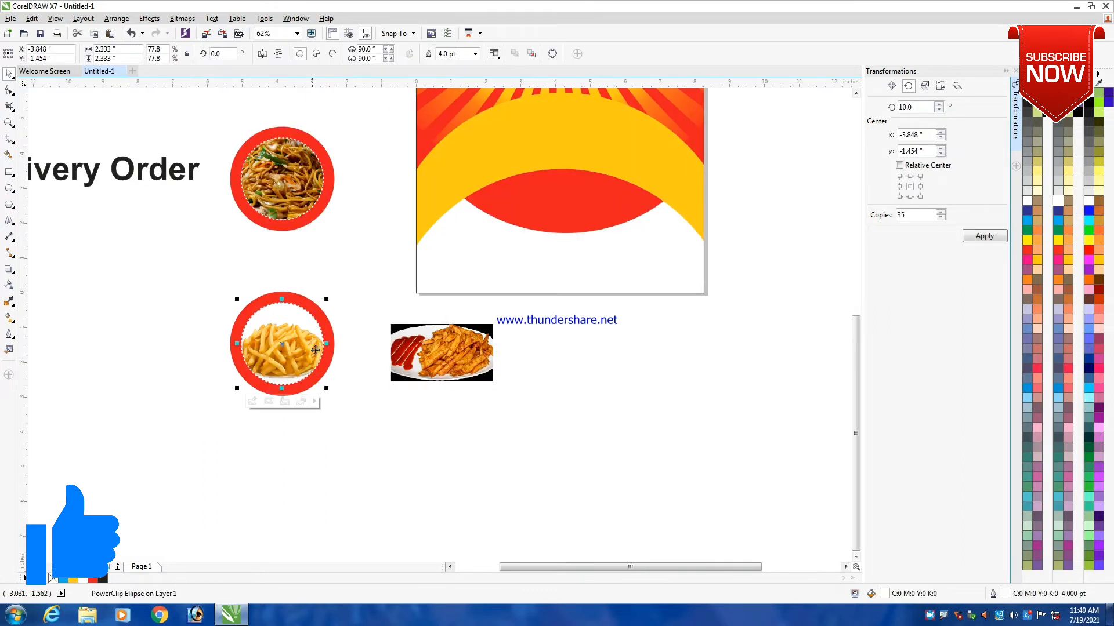
click(253, 402)
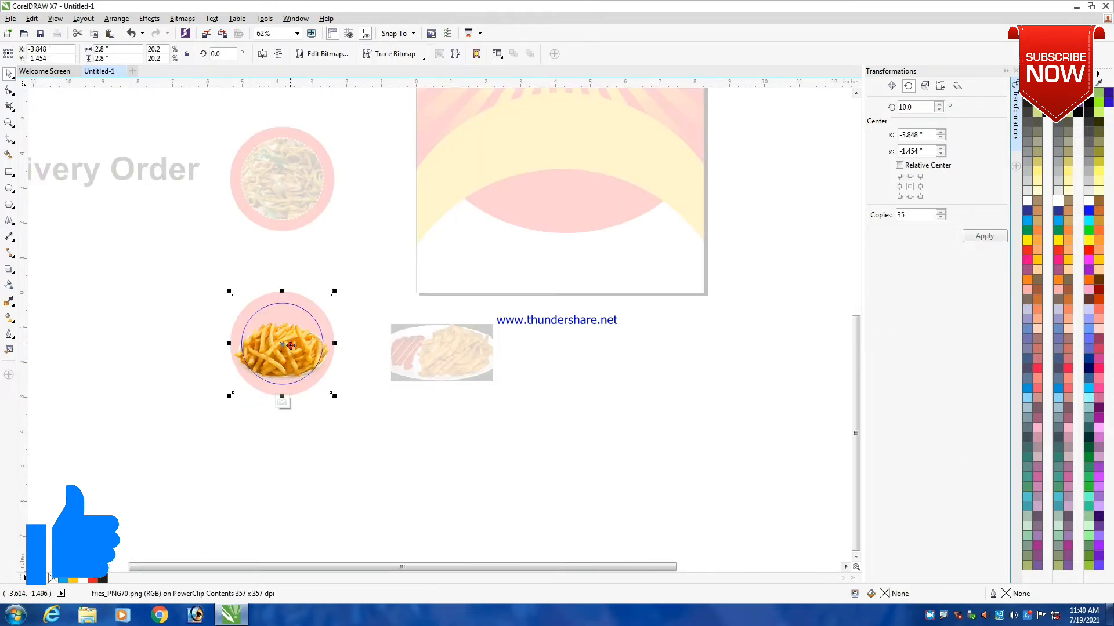
key(Delete)
click(364, 266)
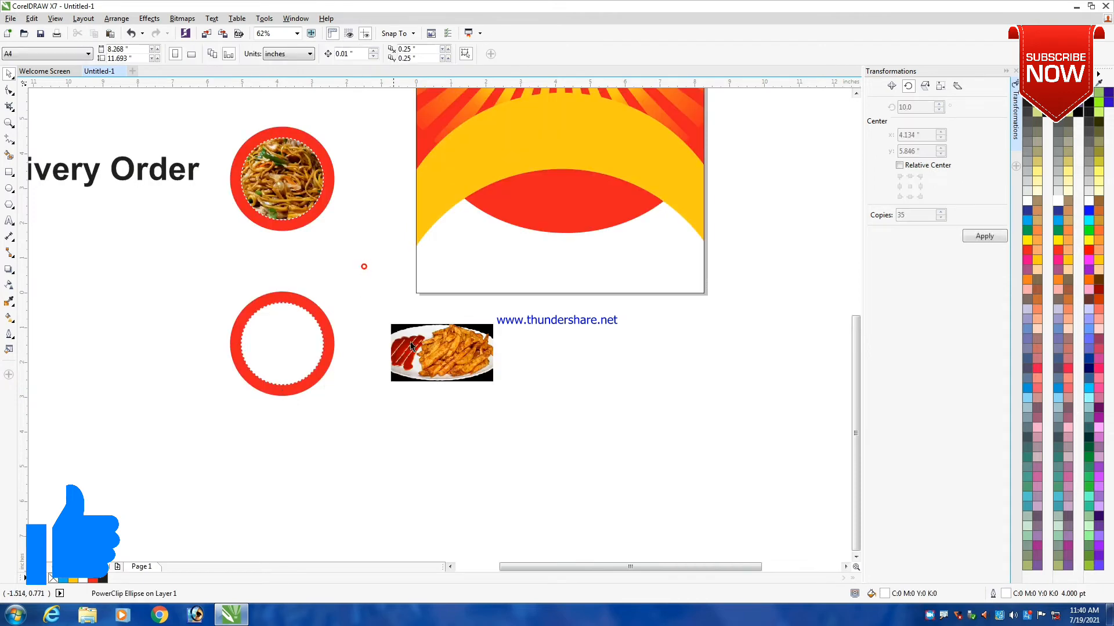
- PowerClip the photo of fries with ketchup inside the empty lower circle
right_click(411, 346)
click(464, 33)
click(281, 333)
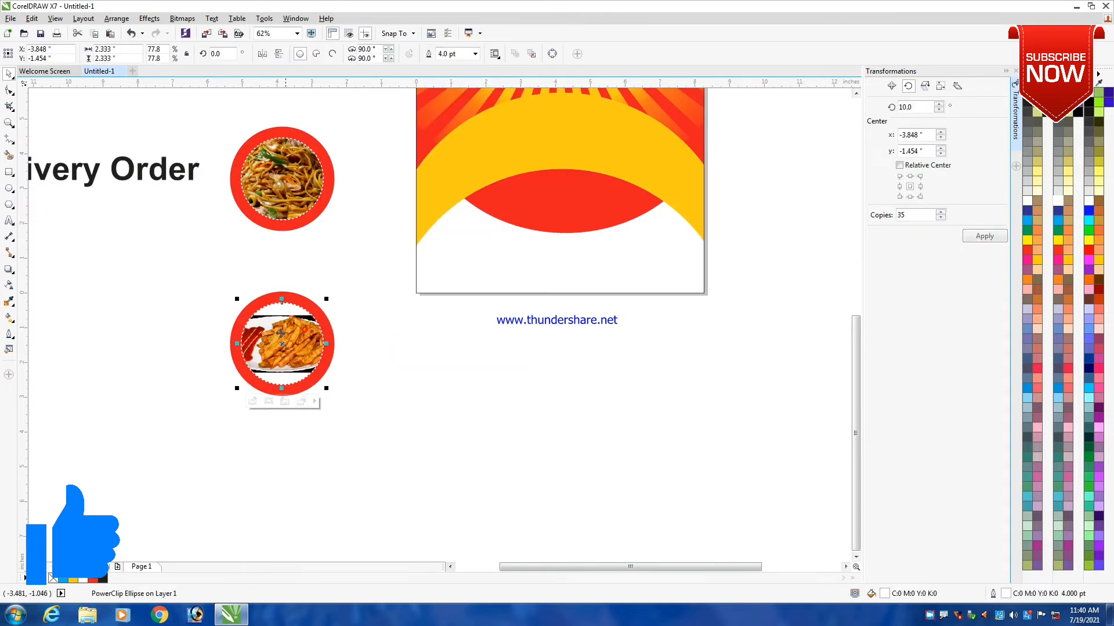
- Edit the lower circle's contents, stretch the fries and ketchup photo to about 2.85 by 2.32 inches, and finish editing
scroll(281, 334, up, 2)
click(270, 451)
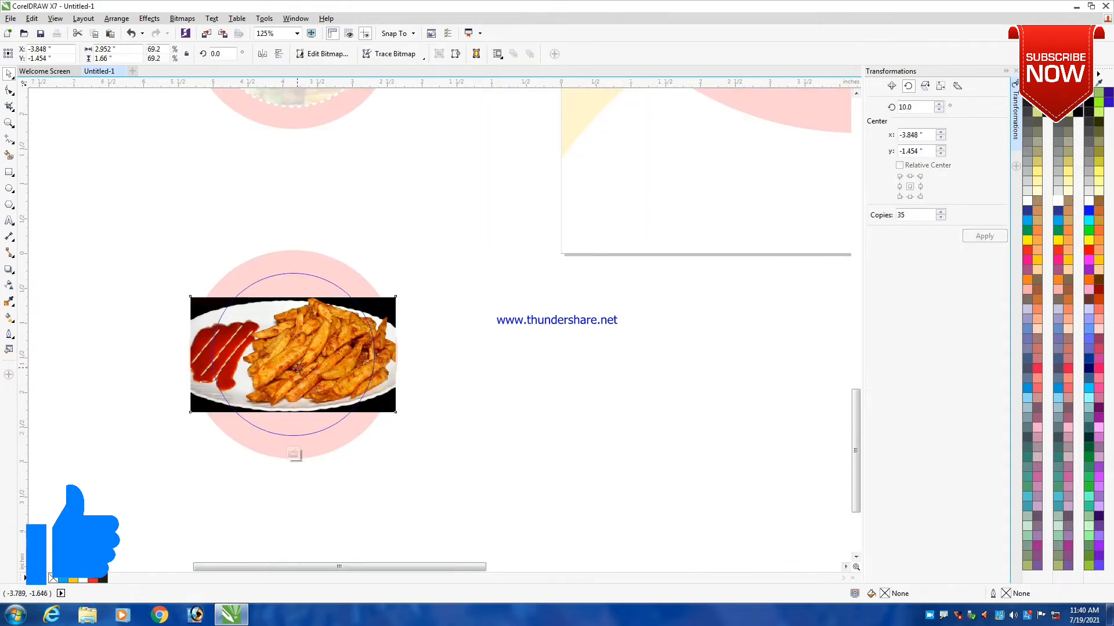
drag(296, 417, 306, 445)
drag(400, 443, 397, 442)
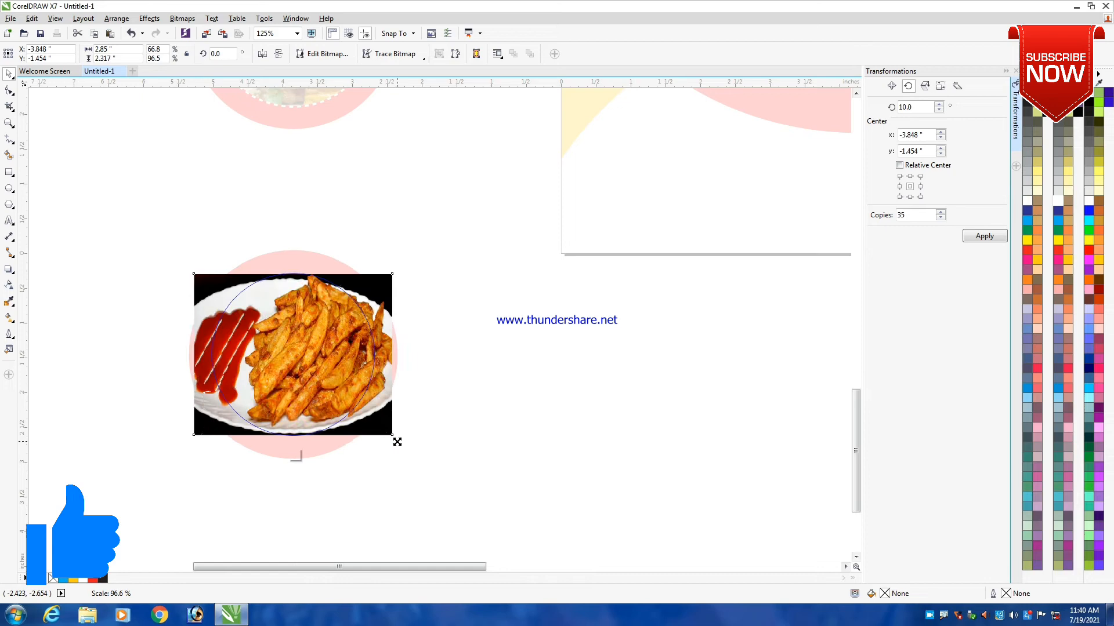
ctrl+click(436, 218)
scroll(405, 276, down, 1)
click(426, 236)
- Duplicate the framed fries and ketchup photo horizontally to the right of the original
scroll(348, 322, down, 1)
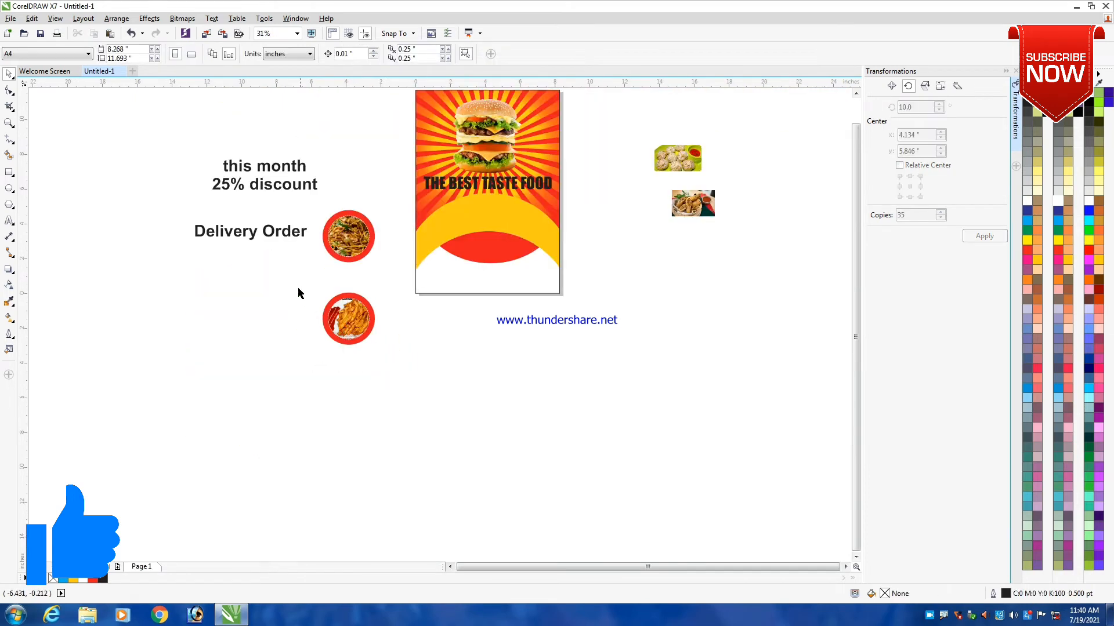
drag(298, 279, 335, 307)
scroll(335, 306, up, 1)
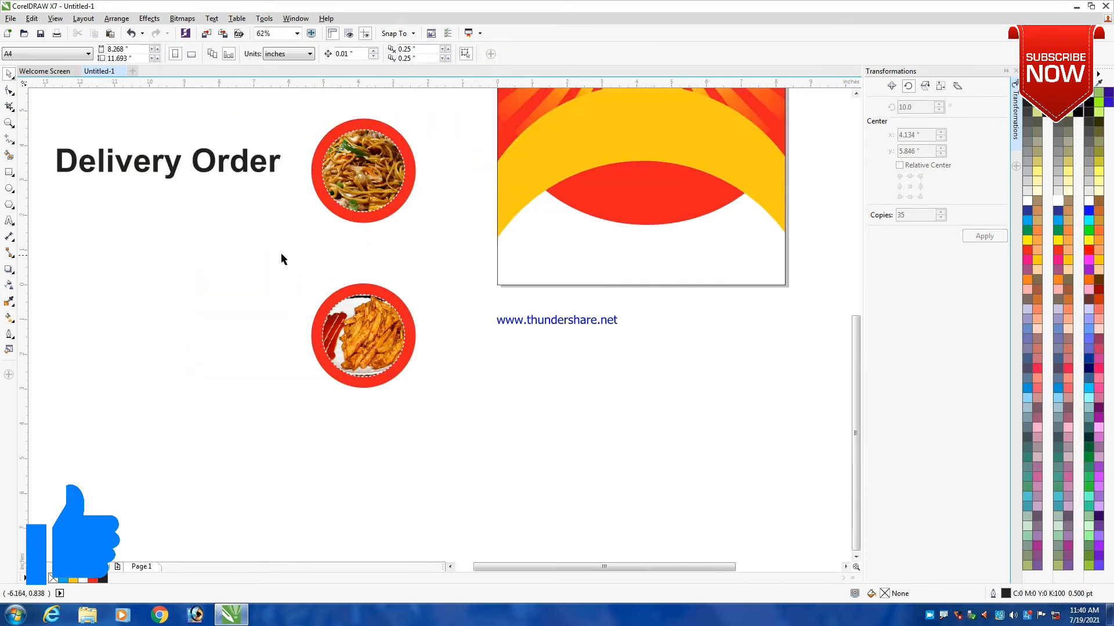
drag(280, 254, 461, 448)
scroll(325, 290, down, 1)
drag(349, 329, 411, 329)
right_click(411, 329)
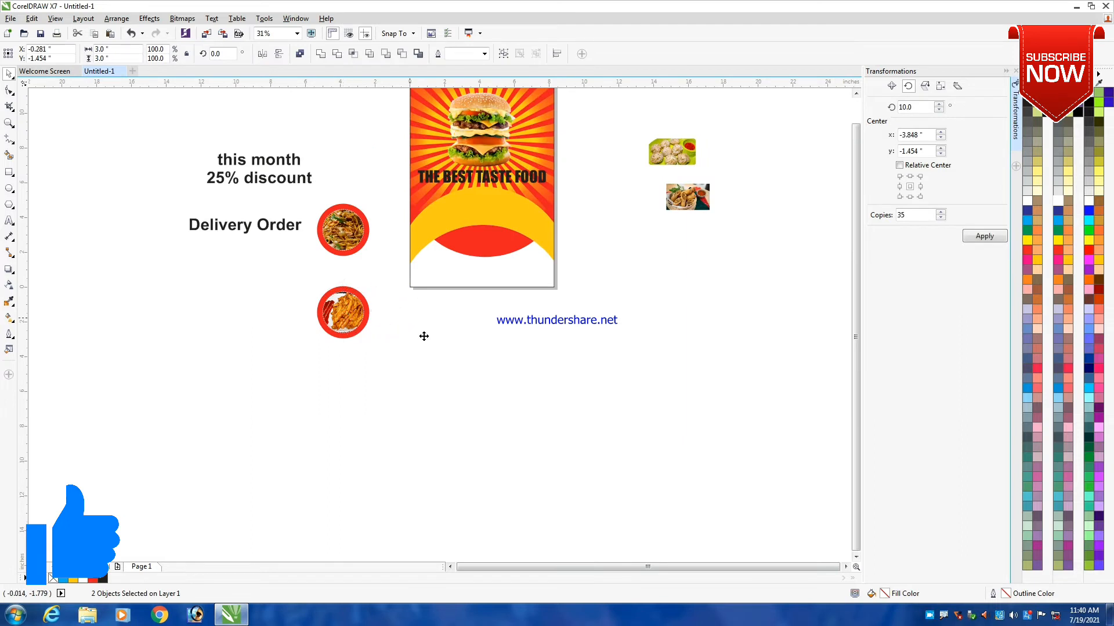
- Move the dumpling and spring roll photos below the page, close to the duplicated frame
click(520, 364)
drag(680, 154, 510, 334)
drag(699, 186, 426, 378)
scroll(360, 317, up, 1)
- Delete the fries and ketchup photo from the duplicated circle's PowerClip contents and finish editing
click(520, 324)
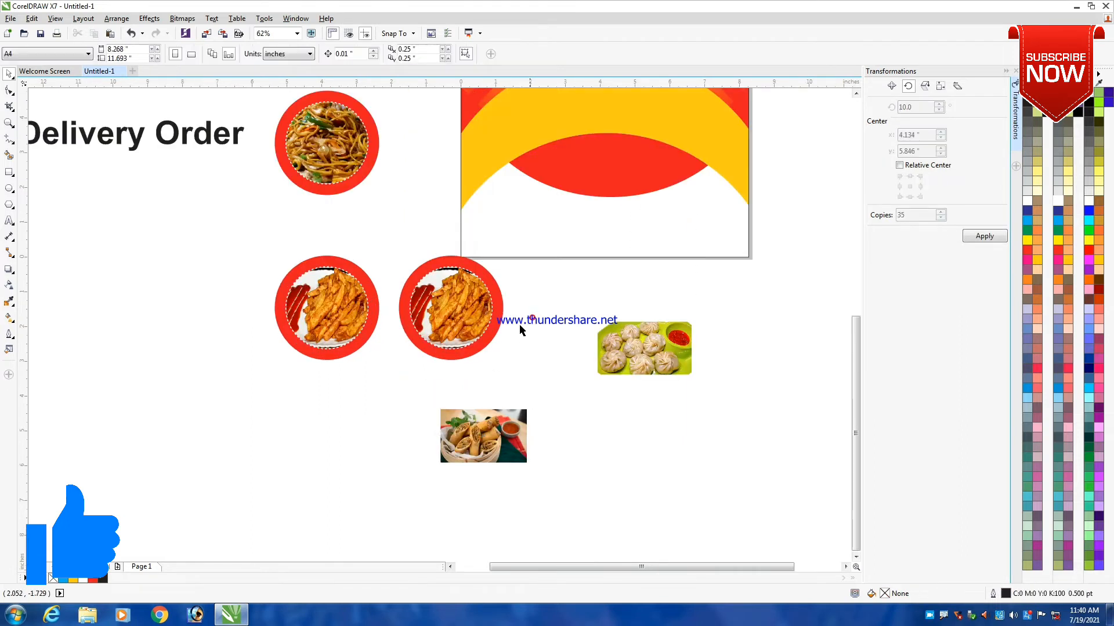
click(467, 319)
click(438, 362)
key(Delete)
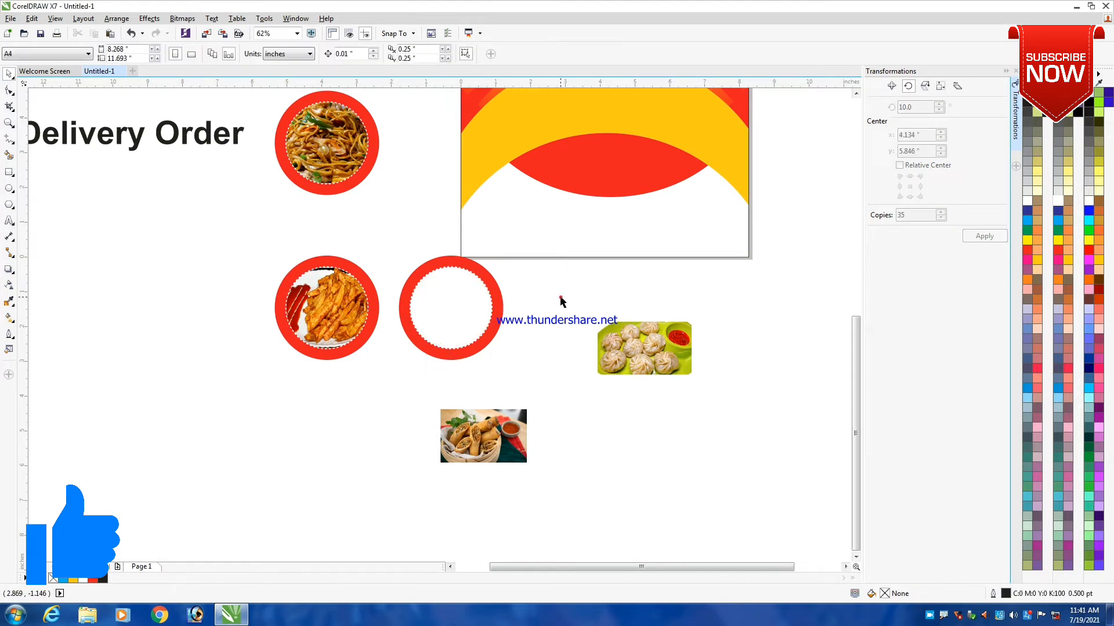
- PowerClip the spring roll photo inside the emptied duplicate circle
click(522, 435)
right_click(516, 435)
click(576, 111)
click(463, 314)
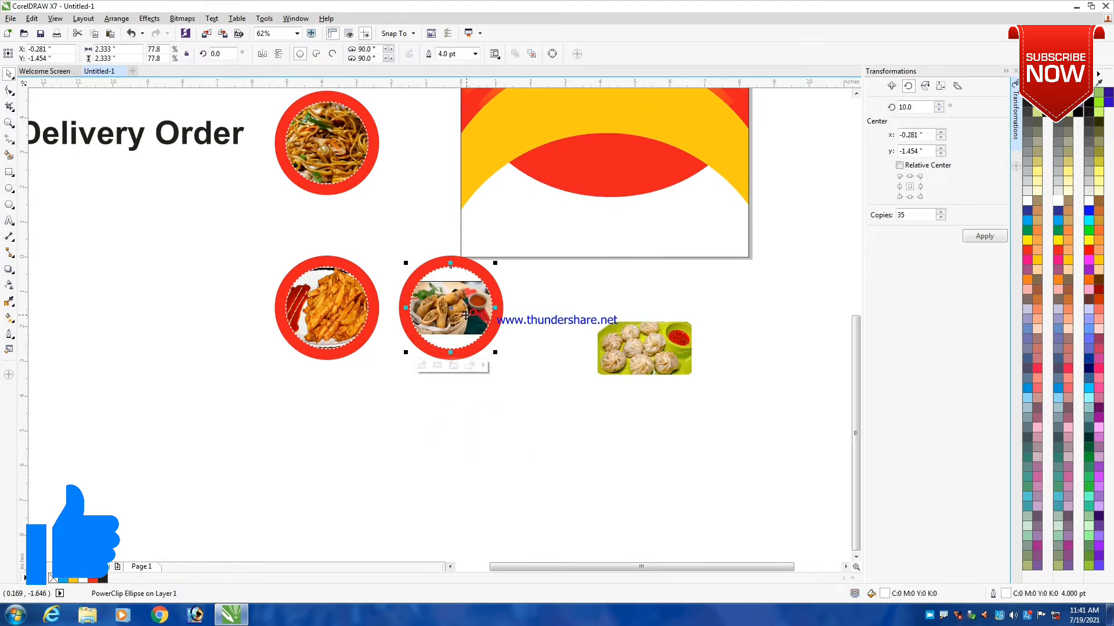
- Enlarge the spring roll photo inside its PowerClip circle until it fills the frame, and finish editing the contents
scroll(463, 313, up, 1)
click(409, 401)
click(442, 306)
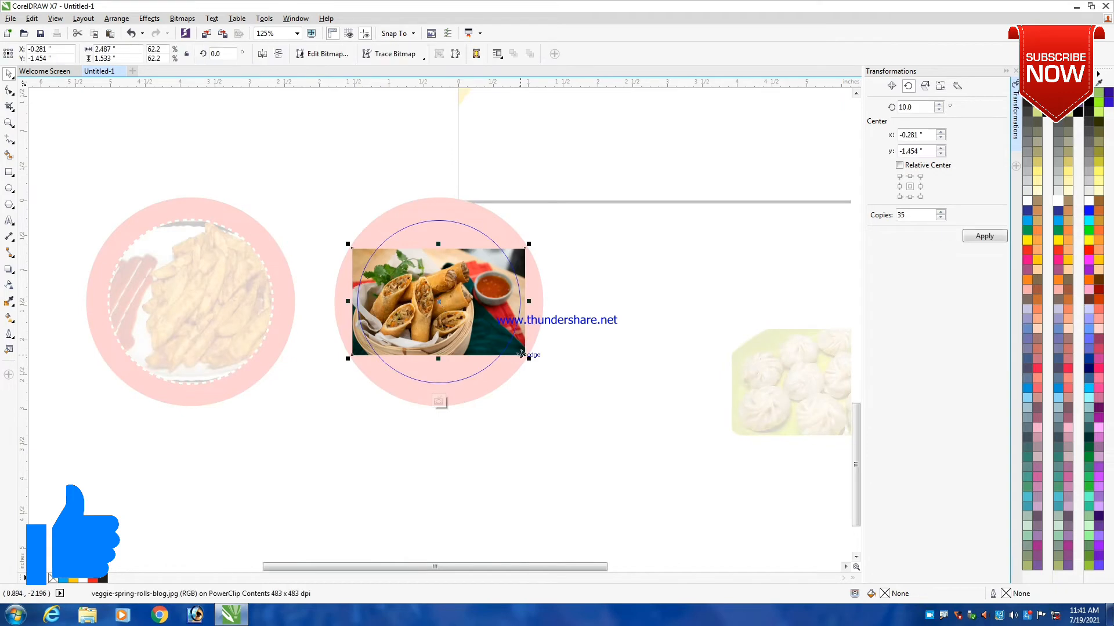
drag(526, 358, 575, 408)
ctrl+click(649, 282)
scroll(469, 294, down, 1)
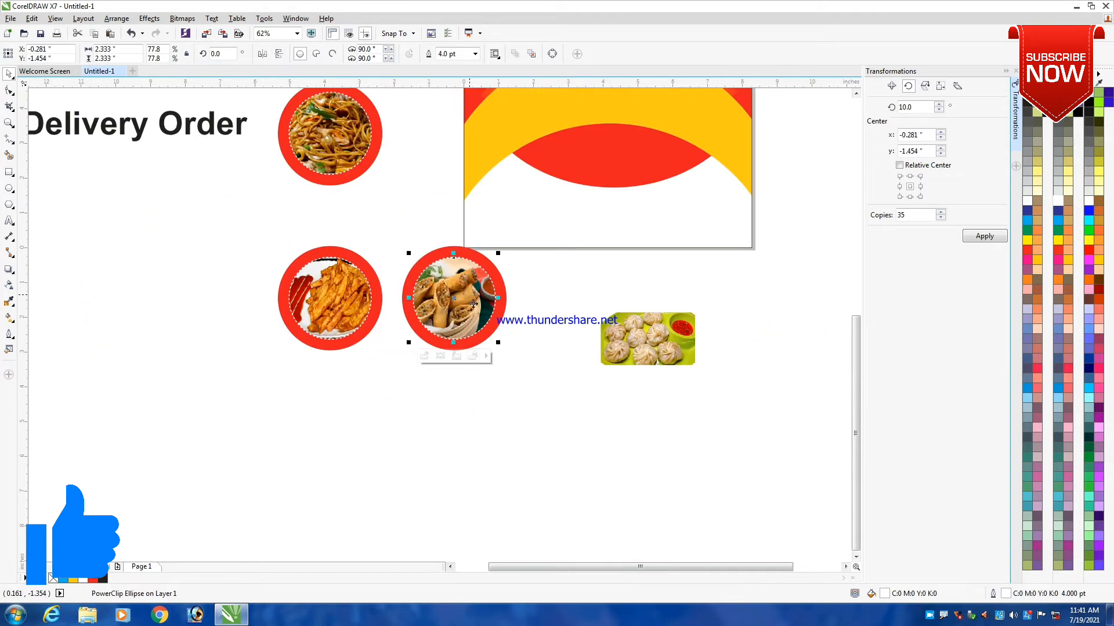
- Duplicate the framed spring roll photo horizontally to the right of the original
click(579, 281)
drag(381, 232, 567, 380)
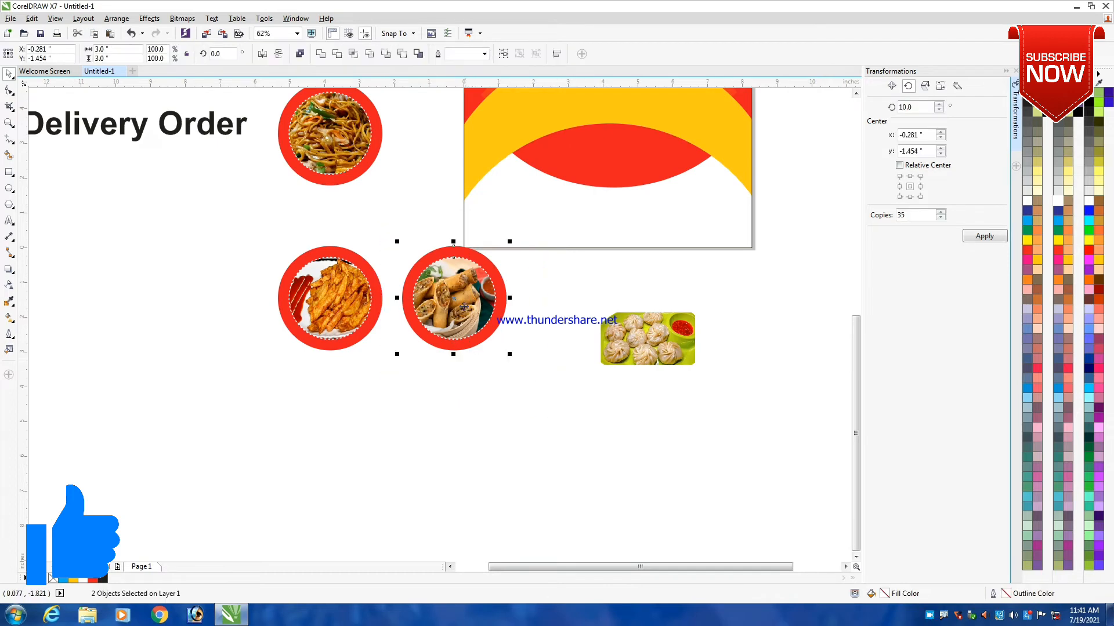
drag(460, 321, 581, 320)
click(733, 278)
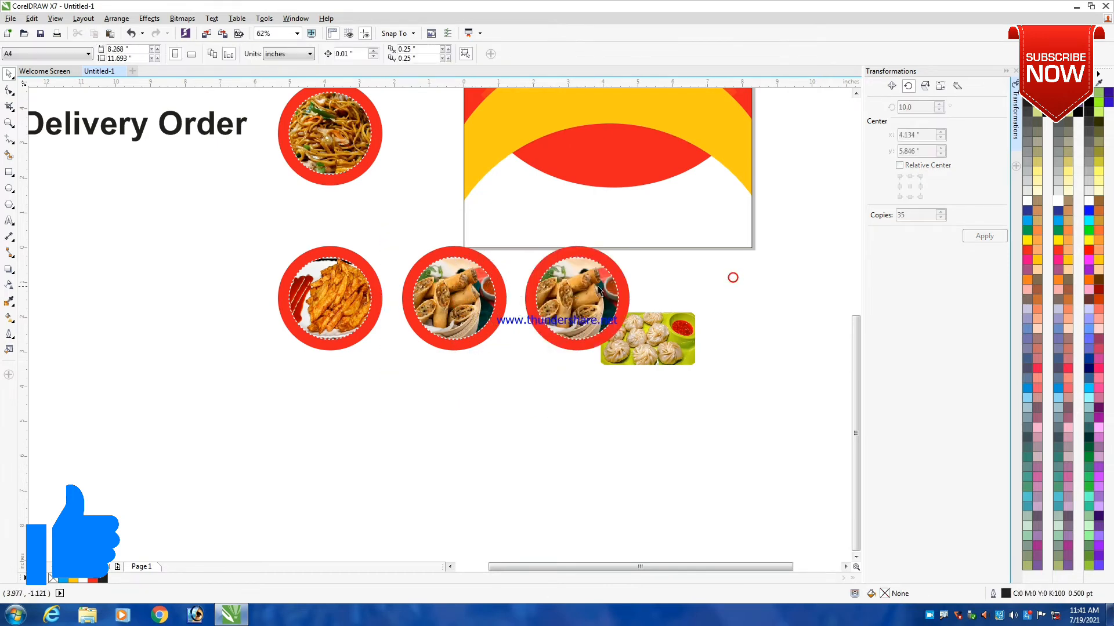
- Delete the spring roll photo from the duplicated circle's PowerClip contents
click(582, 312)
click(564, 357)
key(Delete)
- PowerClip the dumpling photo inside the emptied duplicate circle
click(677, 337)
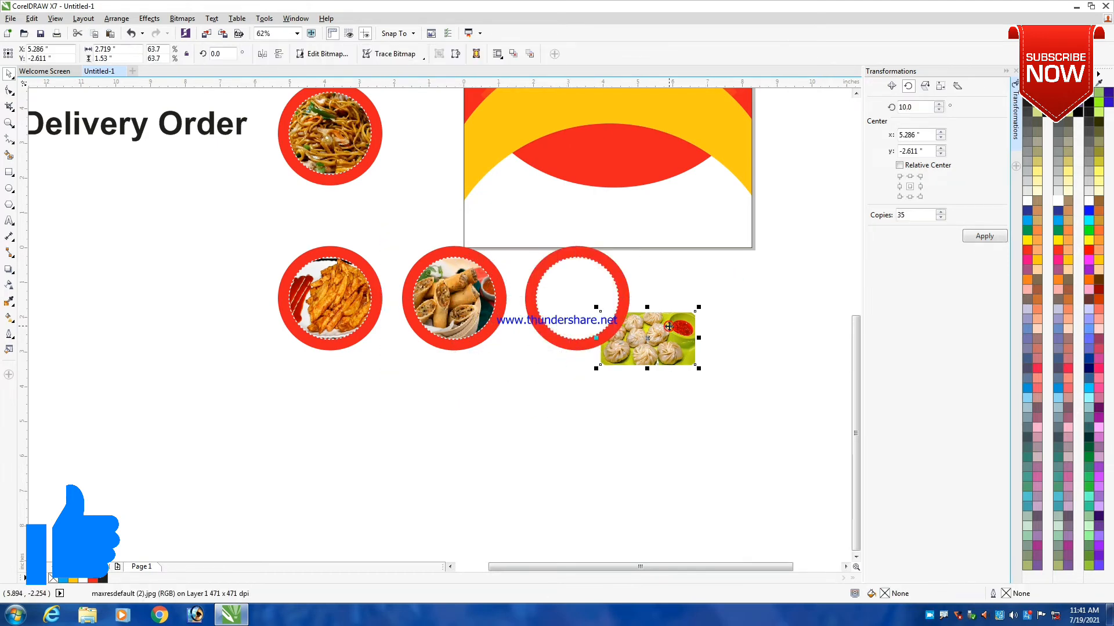
right_click(678, 337)
click(713, 377)
click(574, 290)
- Enlarge, reposition and stretch the dumpling photo within its PowerClip until it fills the circle, and finish editing
click(557, 356)
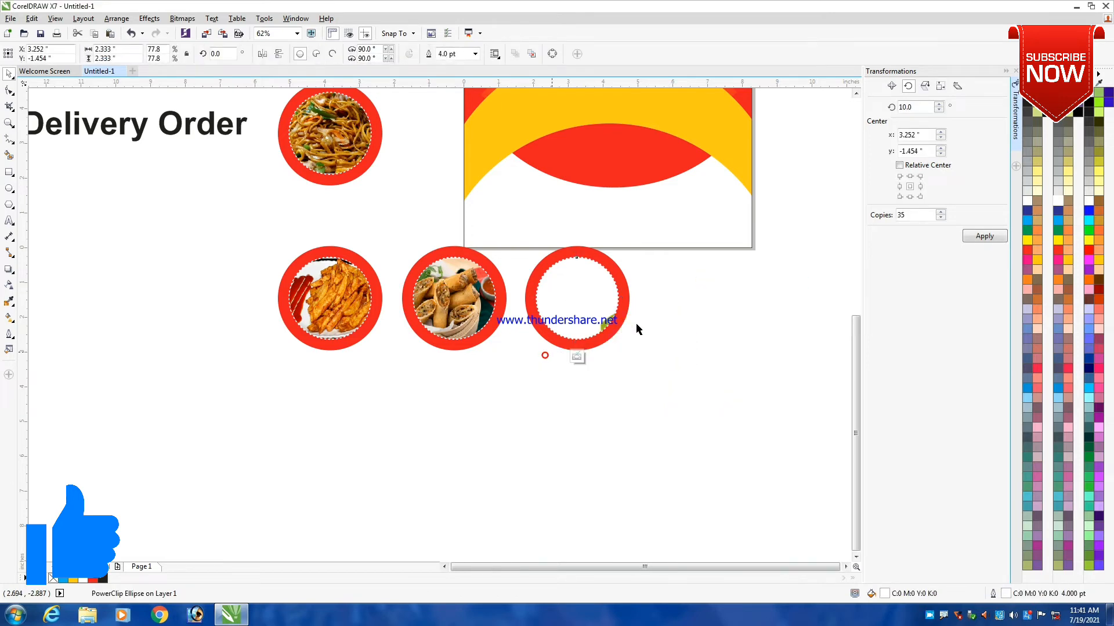
drag(649, 357, 567, 336)
scroll(578, 316, up, 3)
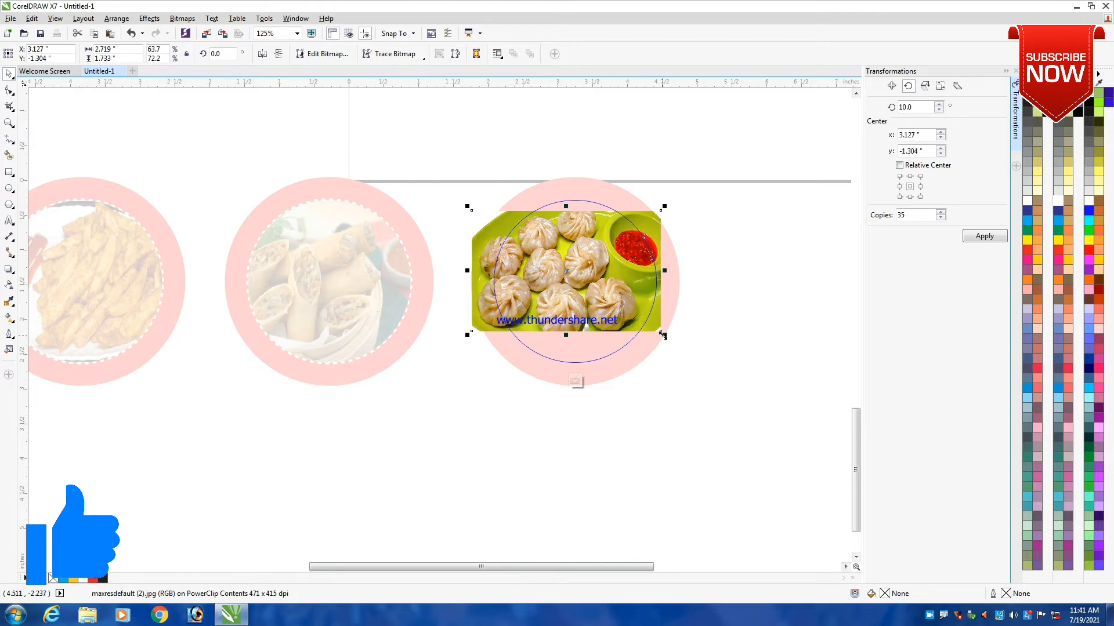
drag(663, 335, 720, 393)
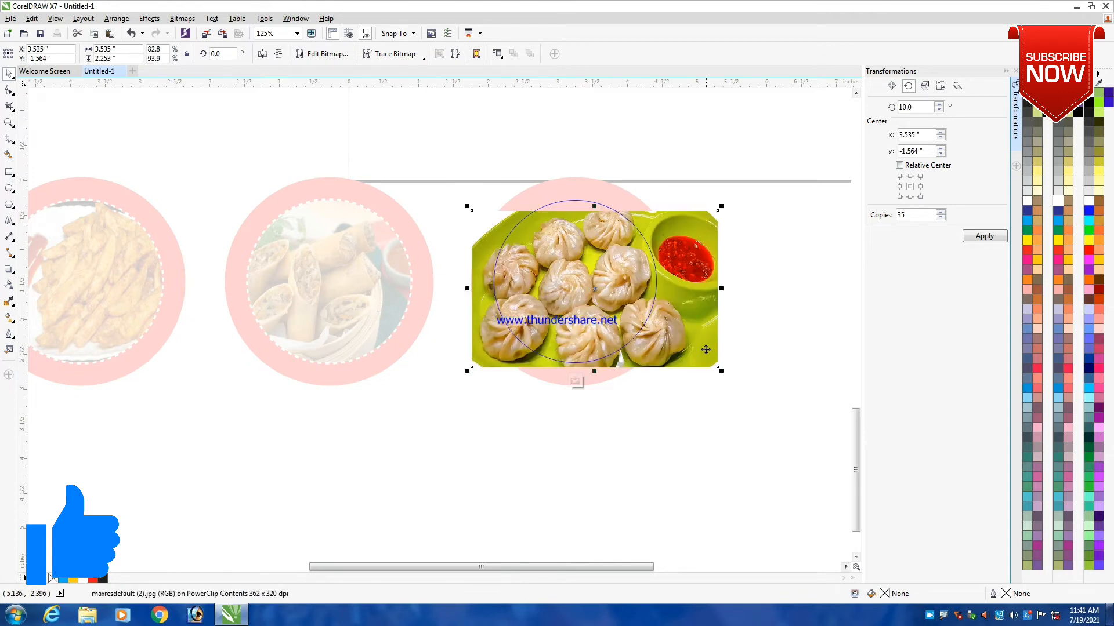
drag(705, 350, 663, 348)
ctrl+click(745, 264)
click(546, 379)
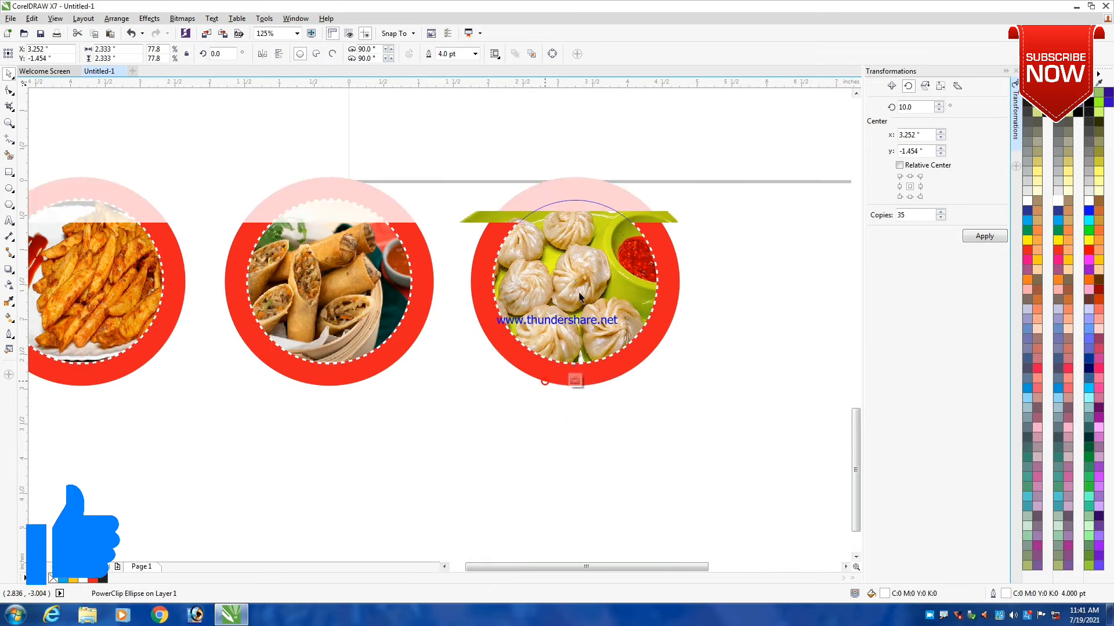
drag(554, 207, 554, 192)
ctrl+click(724, 249)
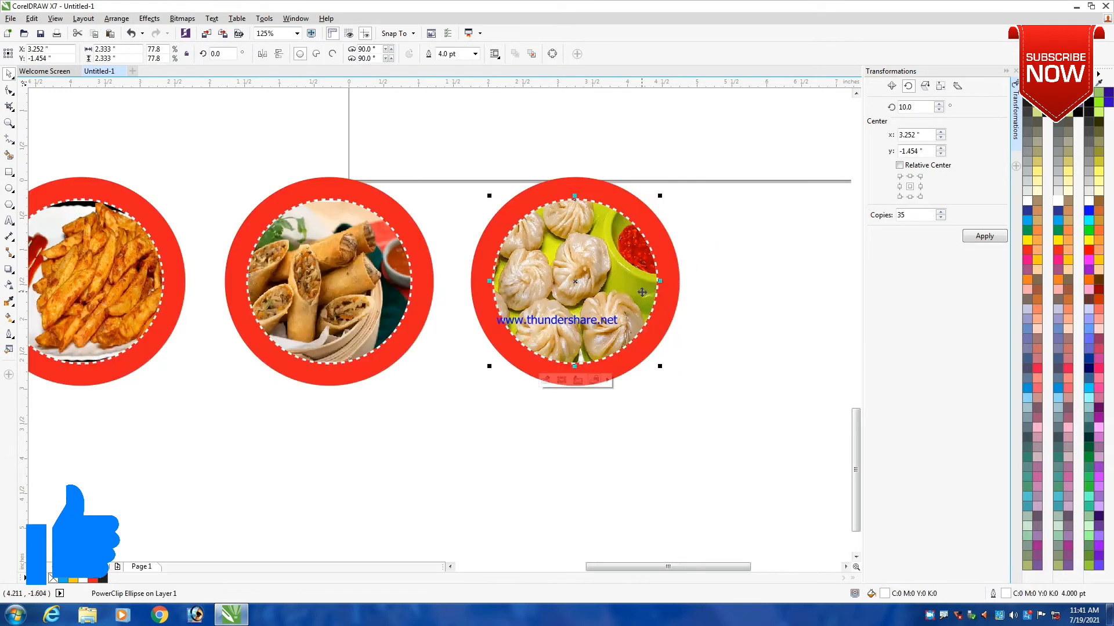
- Group the noodle photo with its red frame and move it onto the flyer's yellow arch
scroll(640, 291, down, 2)
click(698, 292)
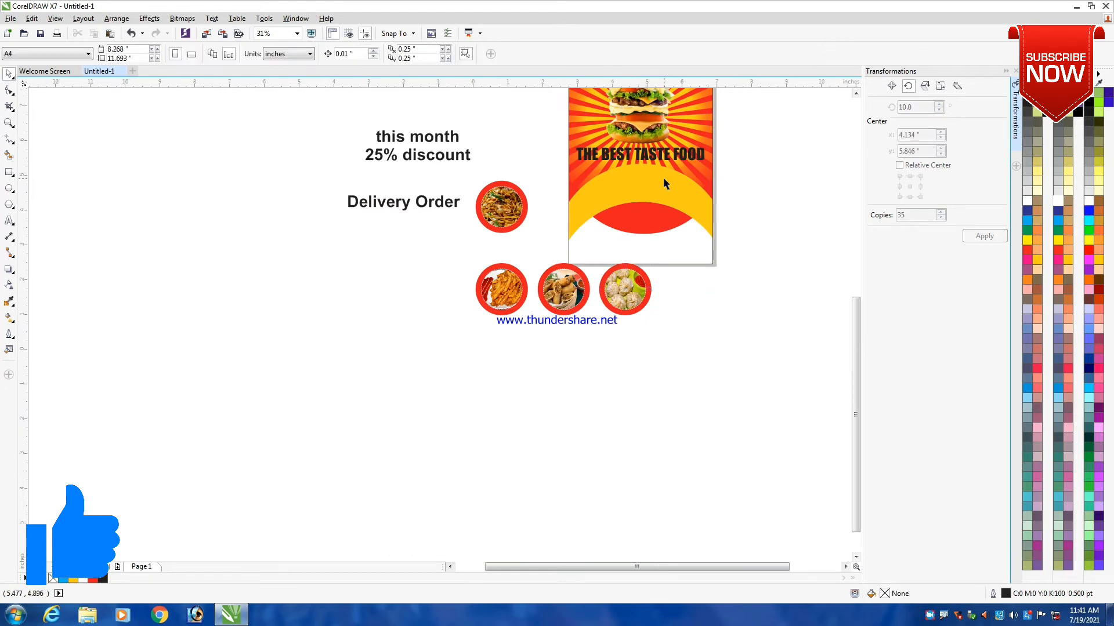
scroll(663, 177, up, 1)
scroll(386, 219, down, 1)
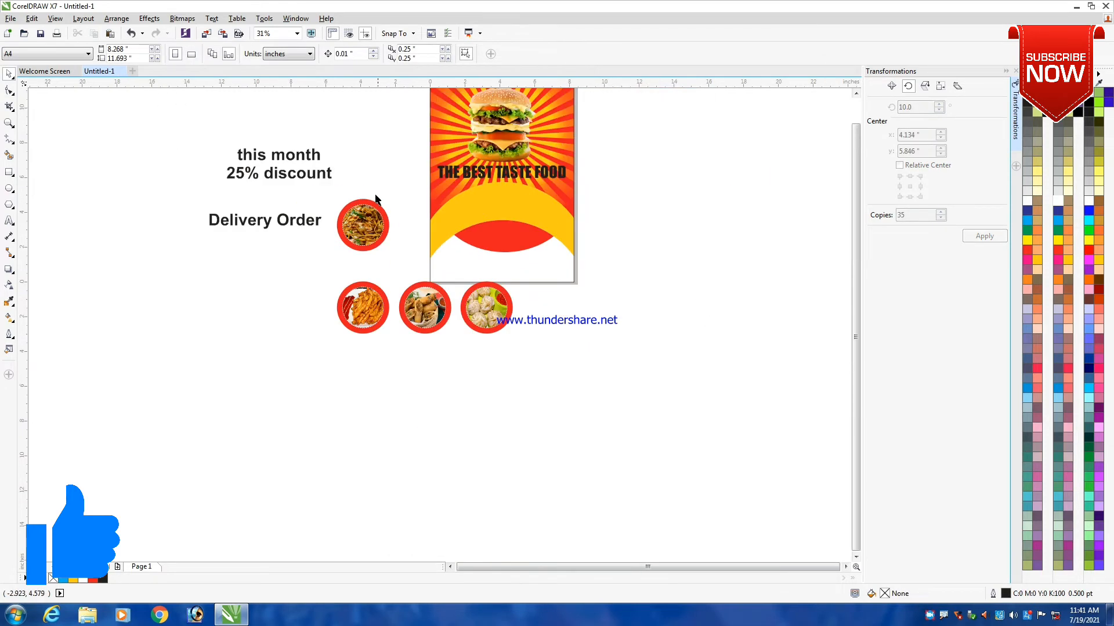
drag(385, 269, 308, 276)
key(ctrl+g)
drag(383, 215, 471, 217)
- Shrink the framed noodle photo to about 1.58 inches and position it at the left end of the yellow arch
scroll(471, 218, up, 1)
scroll(471, 218, up, 1)
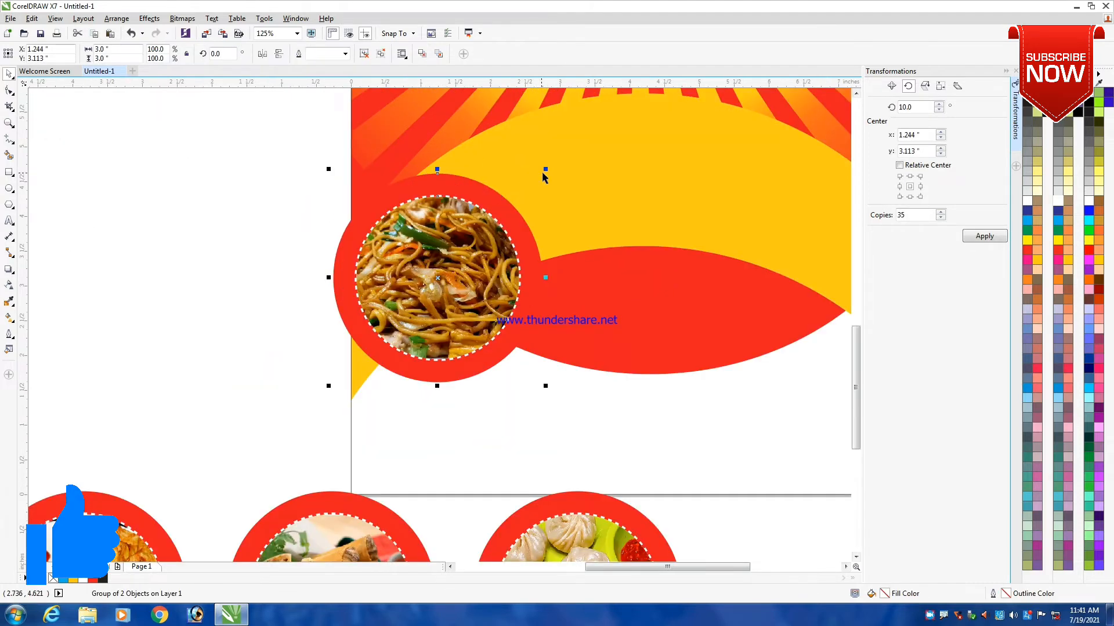
drag(547, 170, 542, 214)
drag(475, 283, 472, 264)
drag(500, 197, 493, 200)
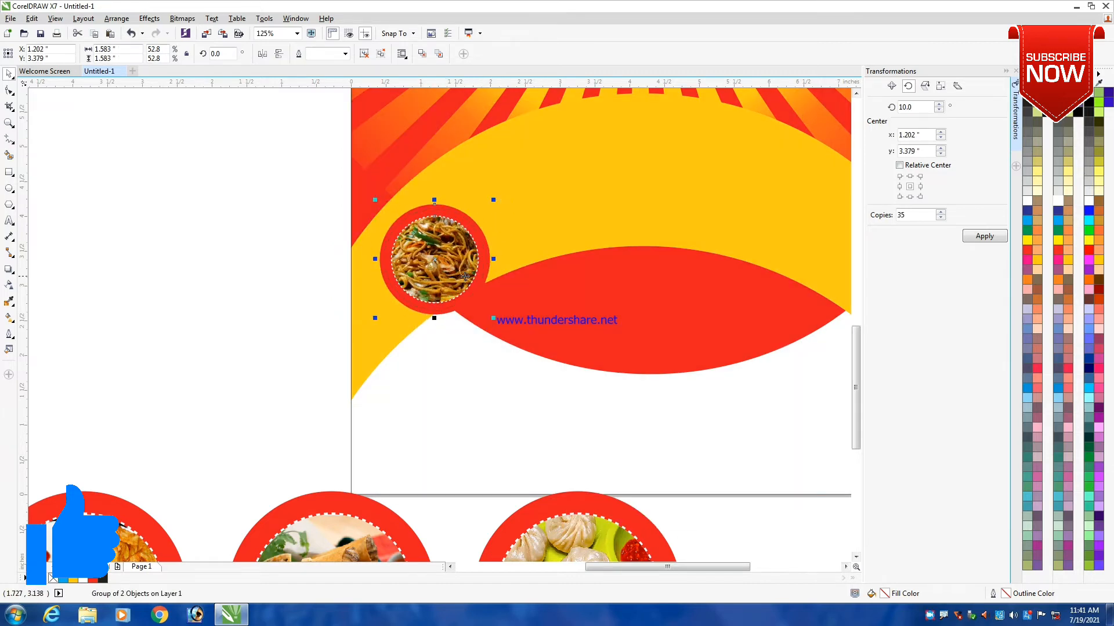
drag(439, 281, 522, 213)
scroll(476, 227, down, 1)
click(312, 253)
click(464, 241)
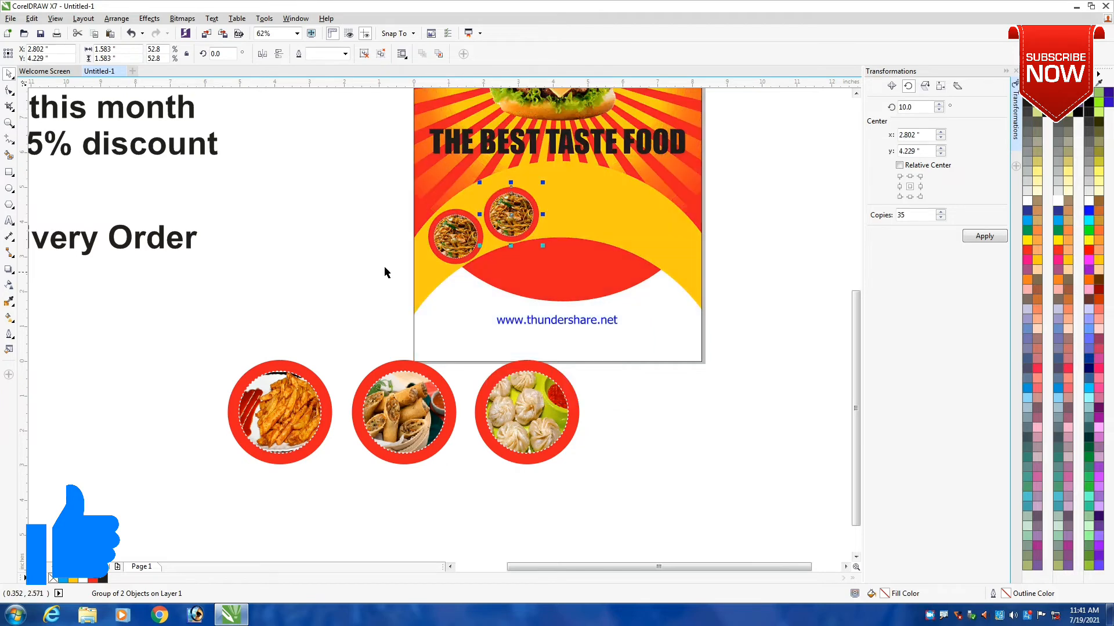
click(333, 255)
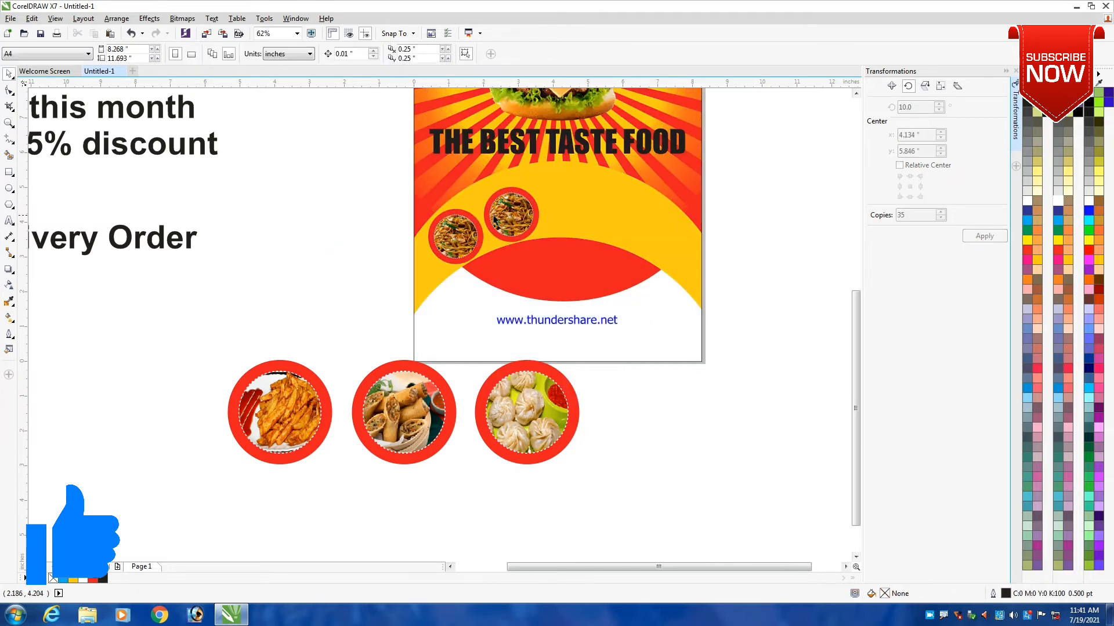
click(511, 215)
key(Delete)
- Group the fries photo with its red frame and move it onto the yellow arch beside the noodle photo
click(313, 417)
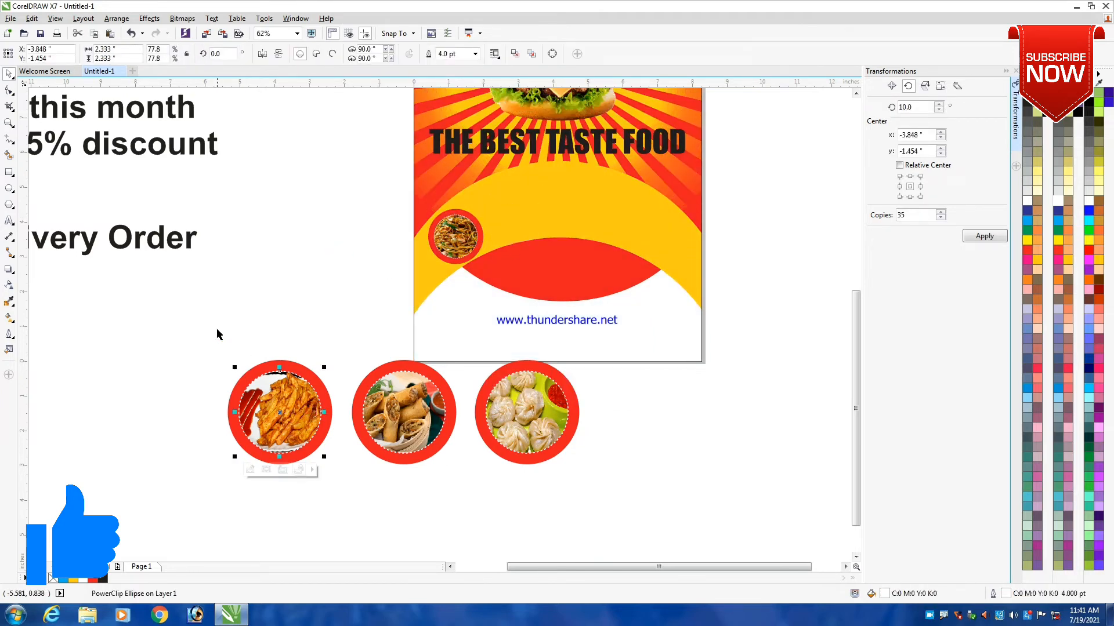
drag(161, 321, 365, 539)
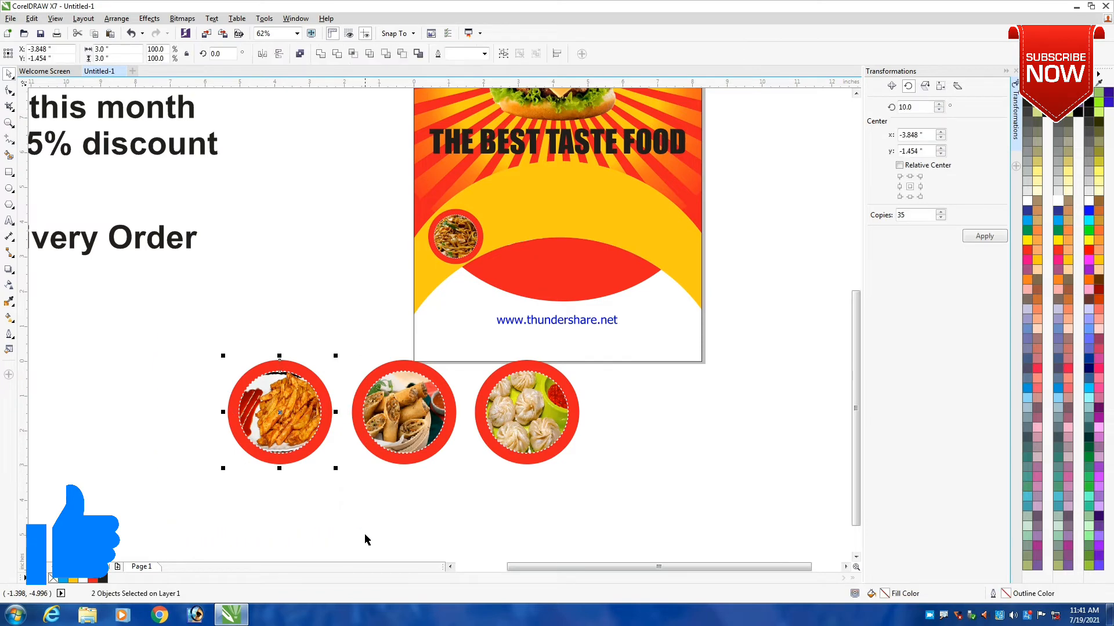
drag(267, 410, 525, 204)
scroll(526, 197, up, 2)
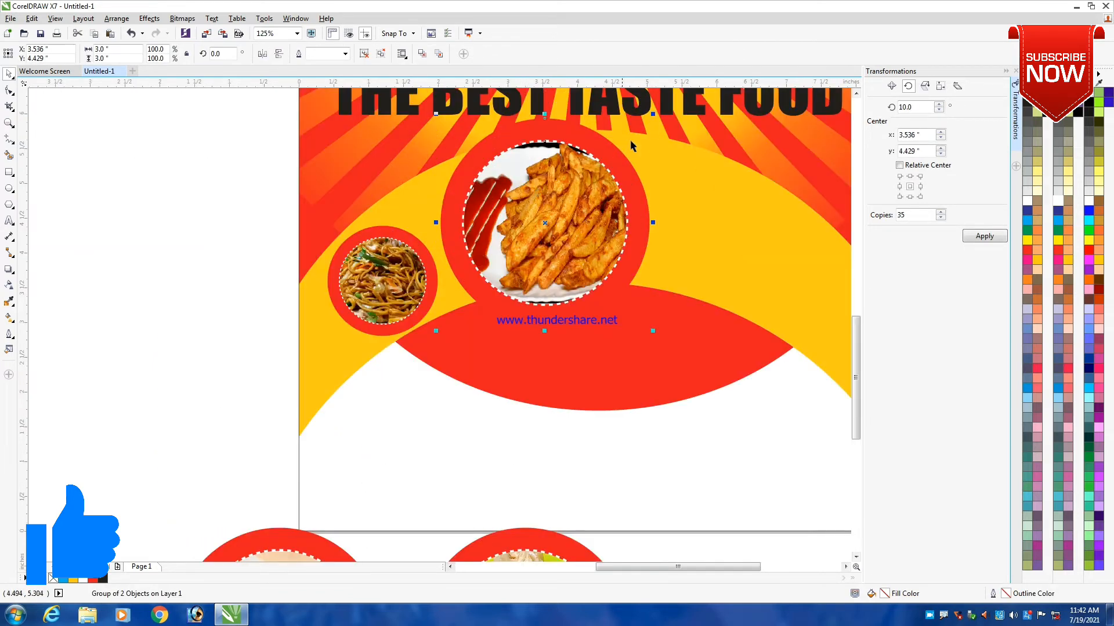
- Shrink the framed fries photo to about 1.55 inches and fit it just above and right of the noodle photo
drag(655, 114, 608, 204)
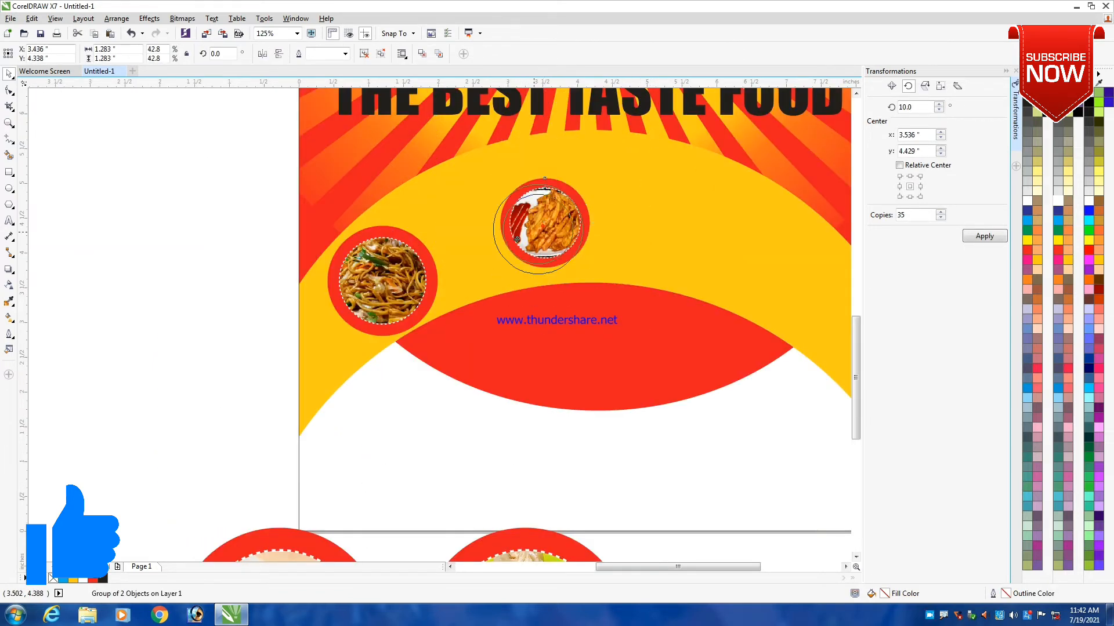
drag(544, 222, 482, 235)
drag(535, 287, 540, 293)
drag(486, 236, 494, 240)
scroll(499, 235, down, 2)
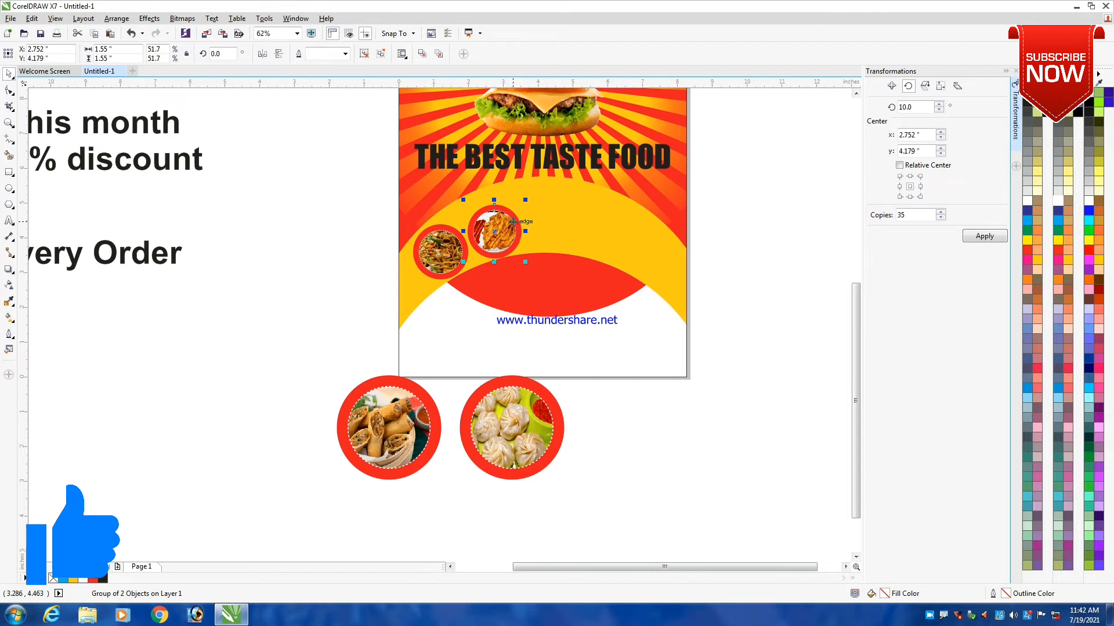
scroll(513, 222, up, 2)
key(Left)
key(Up)
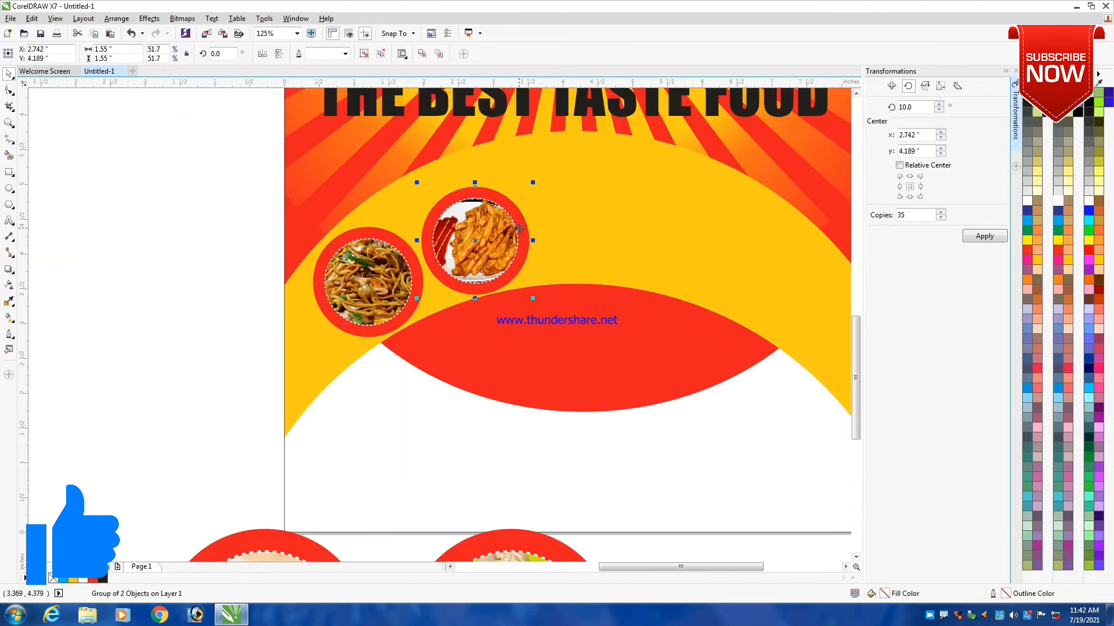
key(Left)
- Group the spring roll photo with its red frame and move it onto the arch to the right of the fries
scroll(512, 228, down, 1)
drag(256, 326, 466, 541)
key(ctrl+g)
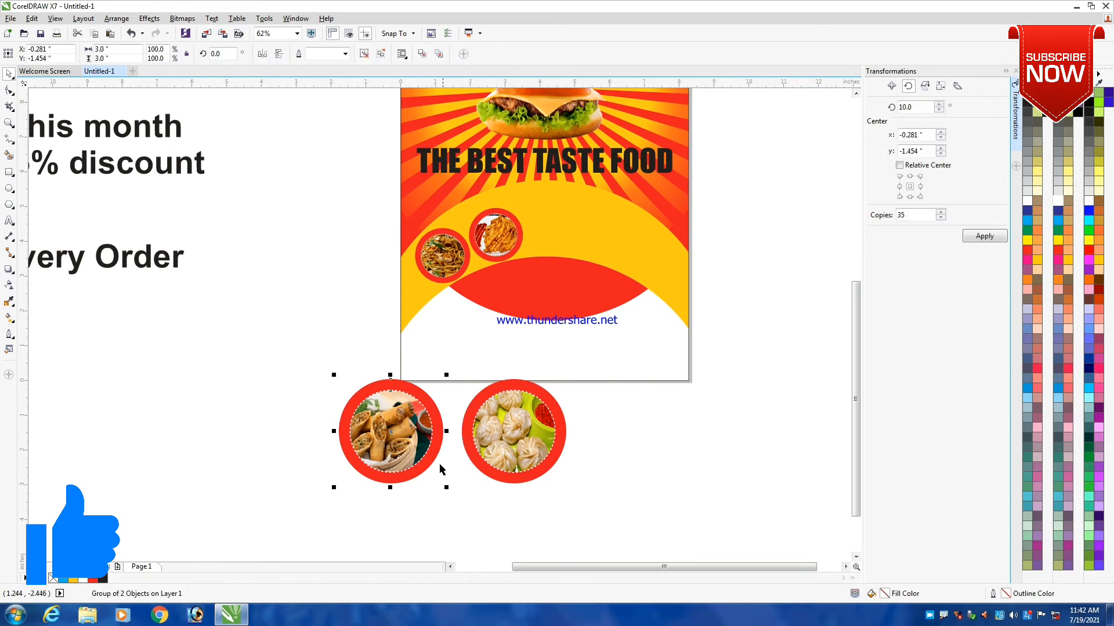
drag(404, 415, 586, 213)
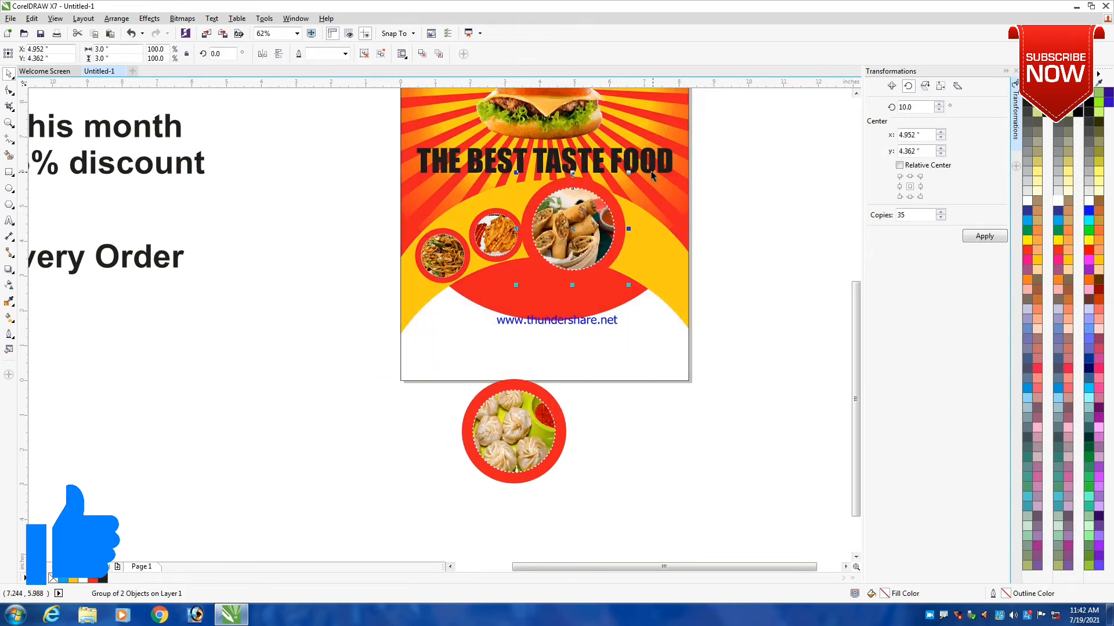
- Shrink the framed spring roll photo to about 1.65 inches and position it next to the fries photo
drag(629, 172, 608, 195)
scroll(564, 231, up, 1)
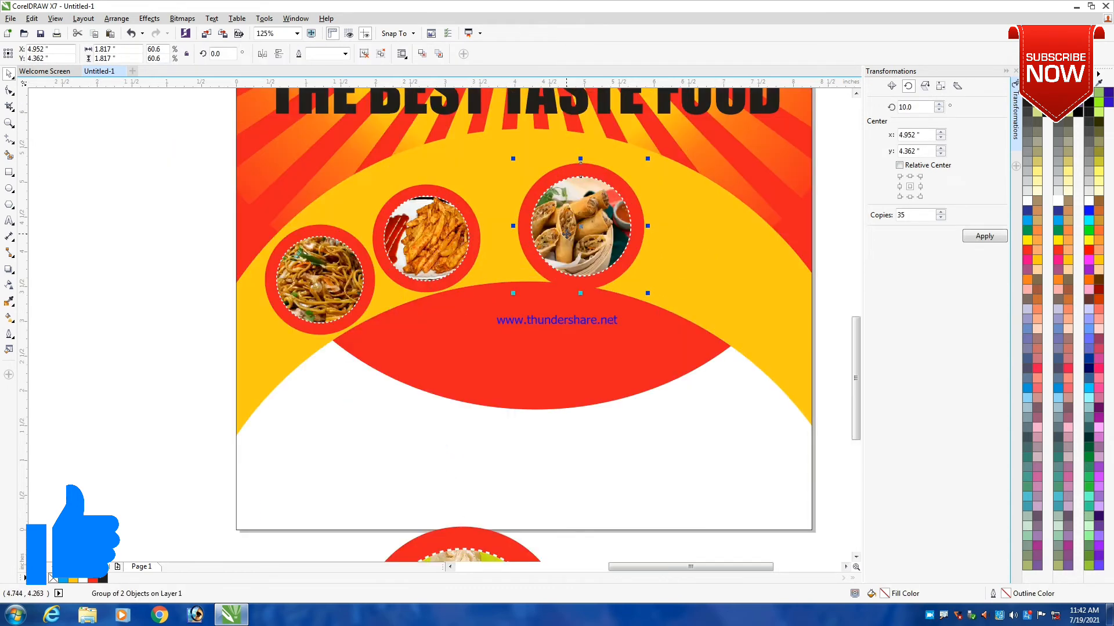
drag(565, 234, 539, 227)
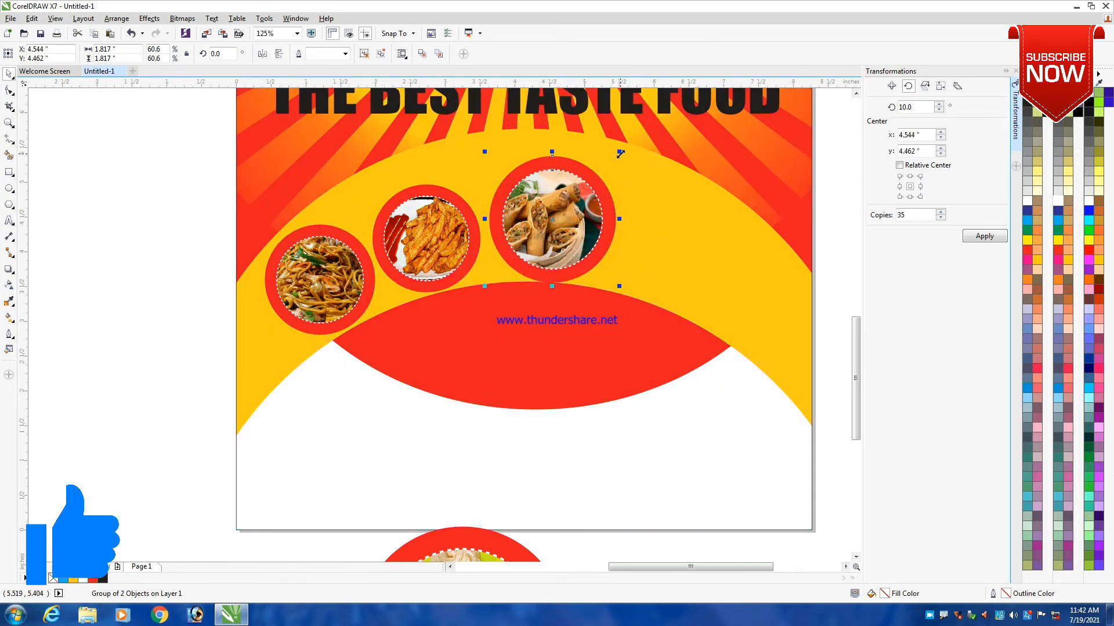
drag(620, 154, 608, 164)
drag(558, 227, 549, 227)
- Group the dumpling photo with its red frame and move it onto the arch to the right of the spring rolls
scroll(575, 206, down, 2)
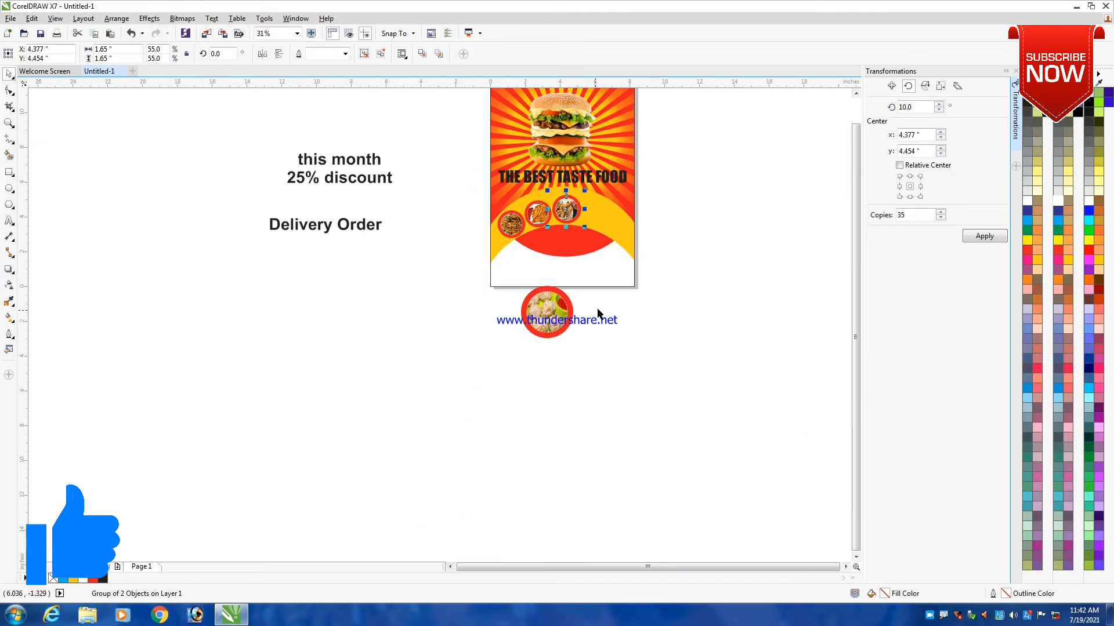
scroll(594, 300, up, 1)
click(646, 351)
drag(403, 372, 602, 234)
drag(430, 422, 598, 248)
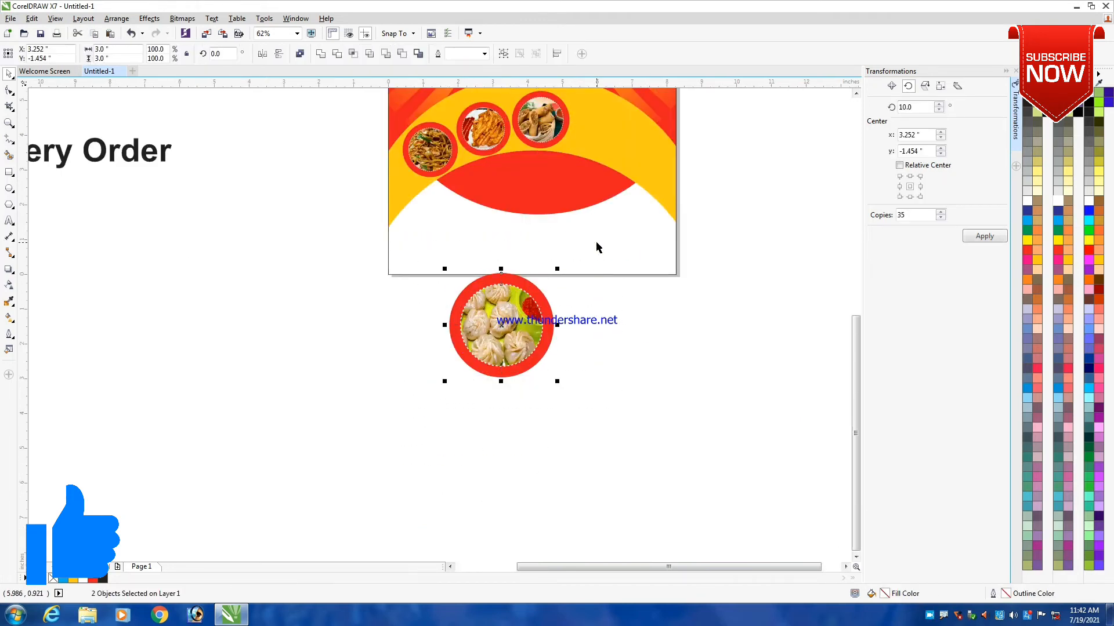
key(ctrl+g)
scroll(531, 304, down, 1)
drag(532, 304, 584, 203)
- Shrink the framed dumpling photo to about 1.78 inches and position it at the right end of the photo row
scroll(584, 203, up, 1)
scroll(584, 203, up, 2)
drag(648, 151, 605, 193)
drag(541, 265, 522, 261)
scroll(612, 282, down, 1)
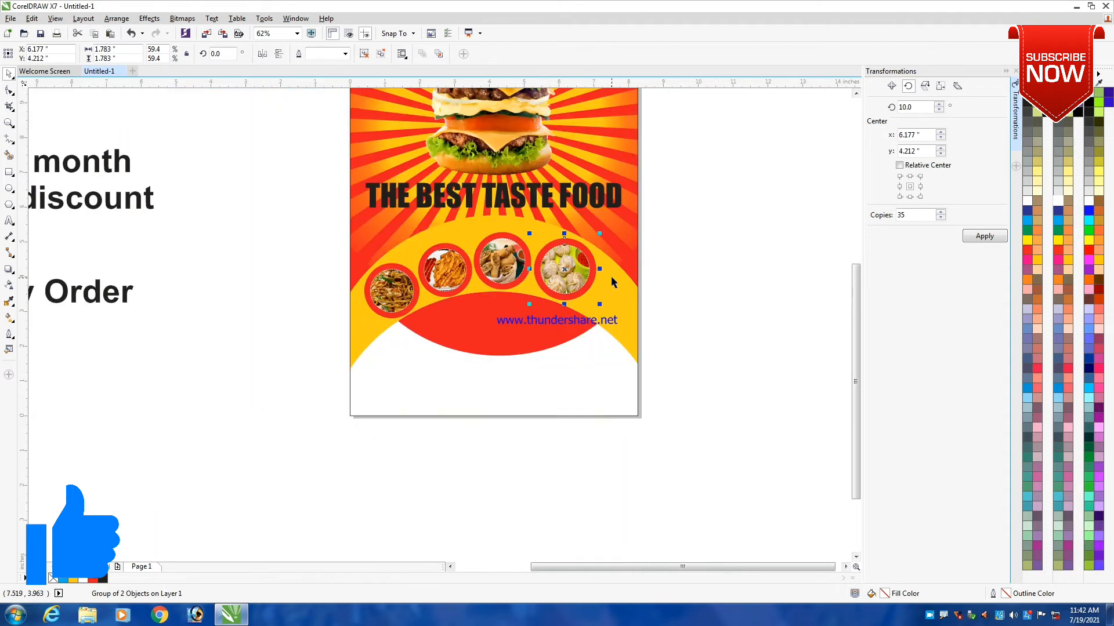
- Group the four framed food photos and centre them horizontally on the page background
click(702, 259)
drag(265, 210, 617, 372)
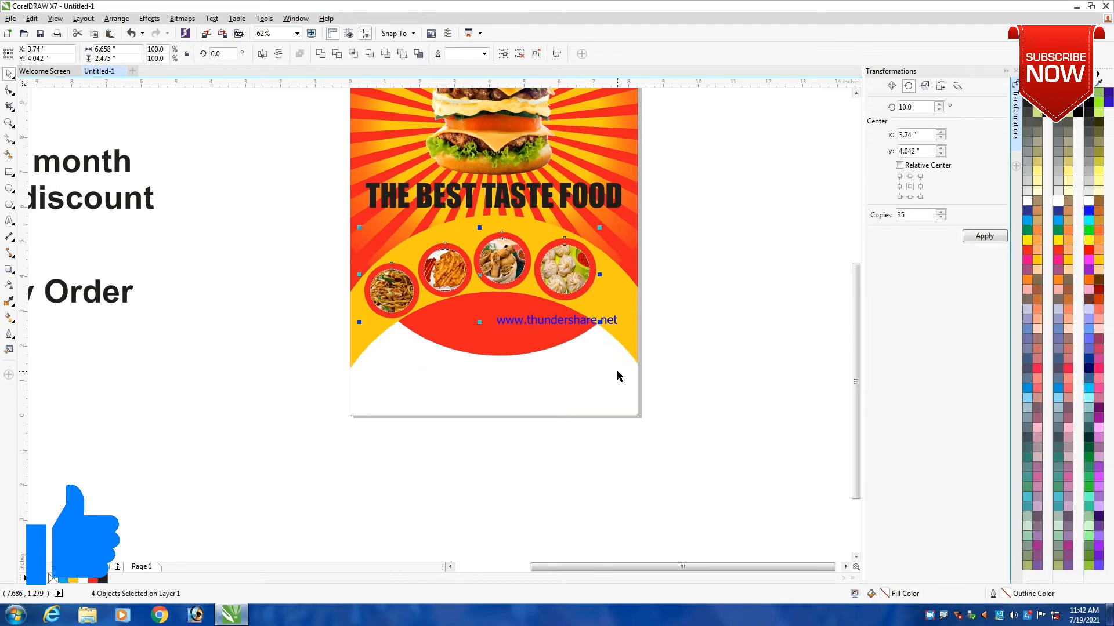
shift+click(628, 318)
key(c)
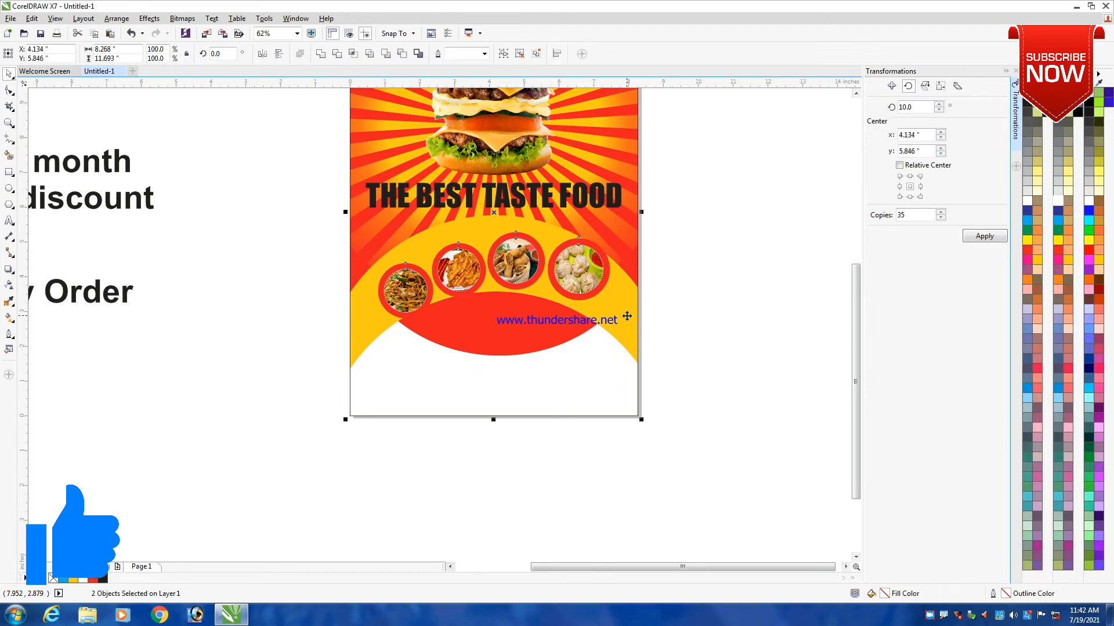
click(699, 333)
- Ungroup the row of four framed food photos into separate framed photos
click(516, 282)
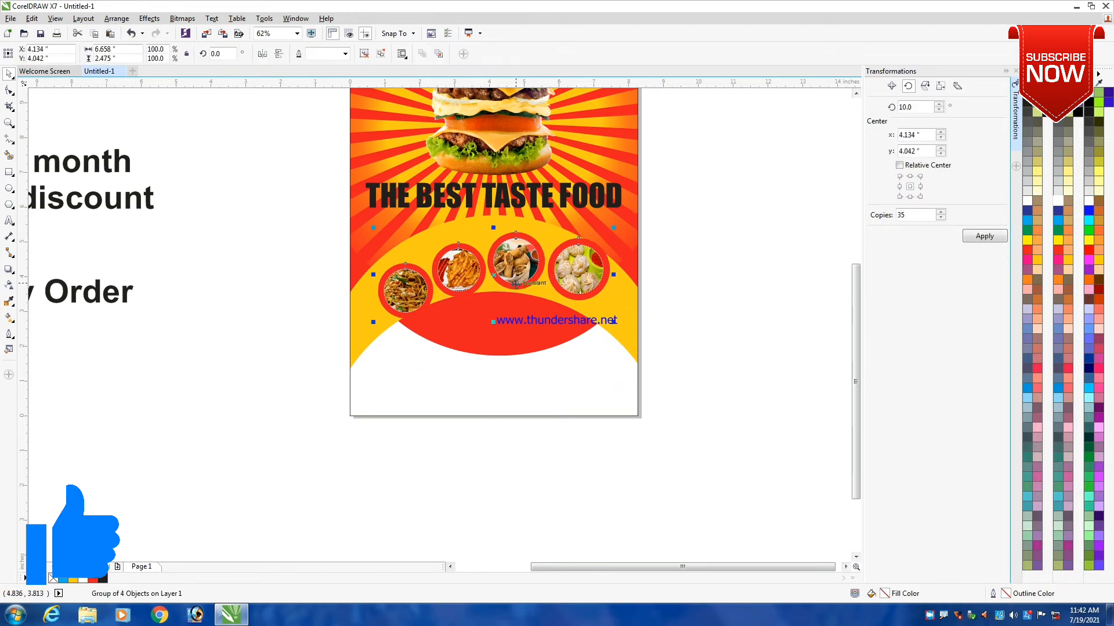
scroll(516, 282, up, 2)
click(381, 53)
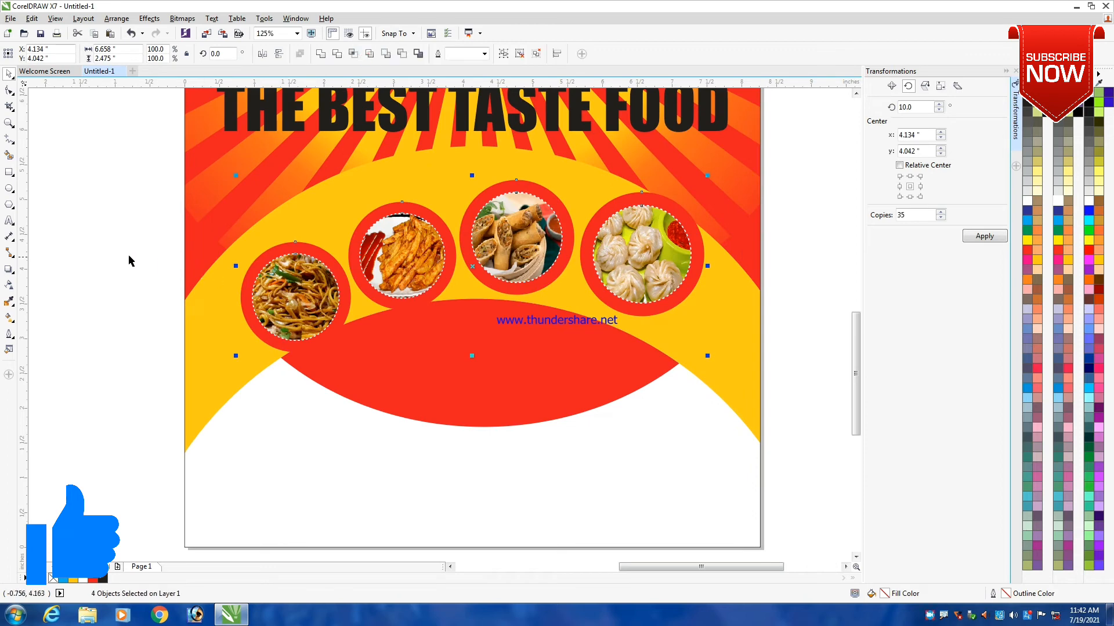
- Move the framed noodle photo slightly up and the framed dumpling photo slightly down on the yellow arch
click(294, 314)
drag(296, 303, 296, 288)
scroll(410, 300, down, 2)
click(510, 279)
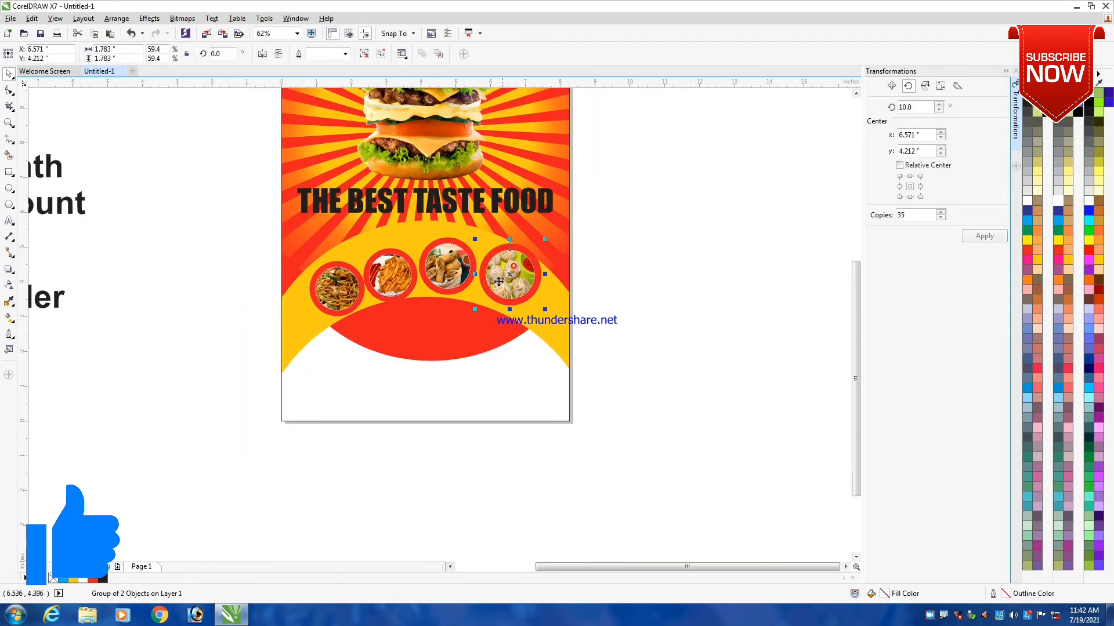
scroll(511, 288, up, 2)
drag(524, 269, 525, 284)
click(715, 244)
click(293, 270)
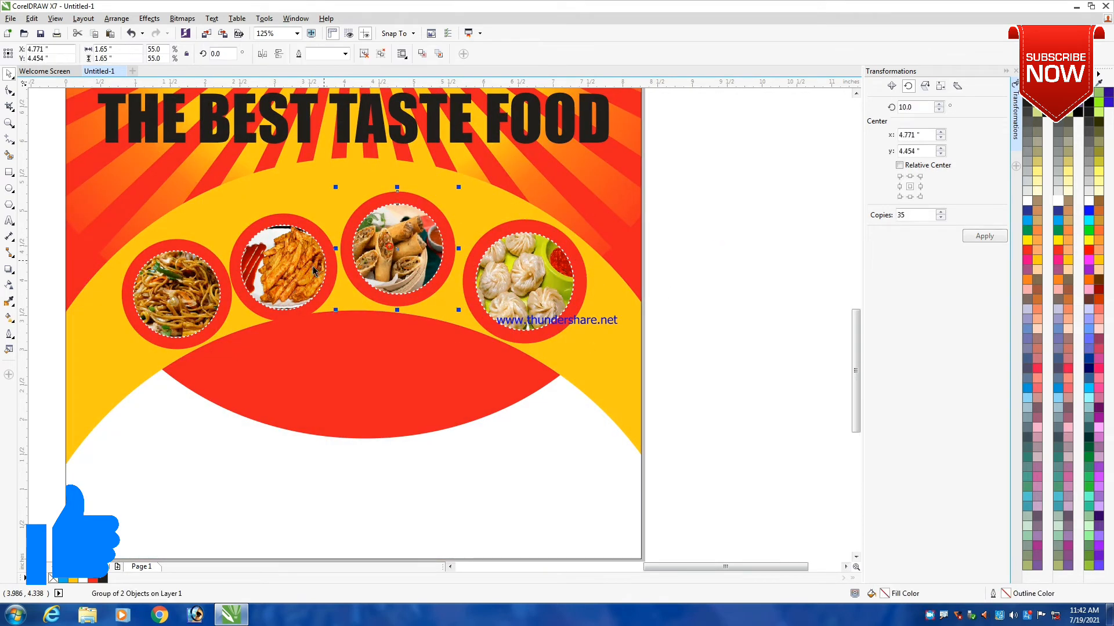
- Move the framed fries photo slightly up on the yellow arch and nudge the framed spring roll photo slightly
mouse_move(292, 270)
mouse_down()
mouse_move(277, 260)
mouse_move(295, 256)
mouse_up()
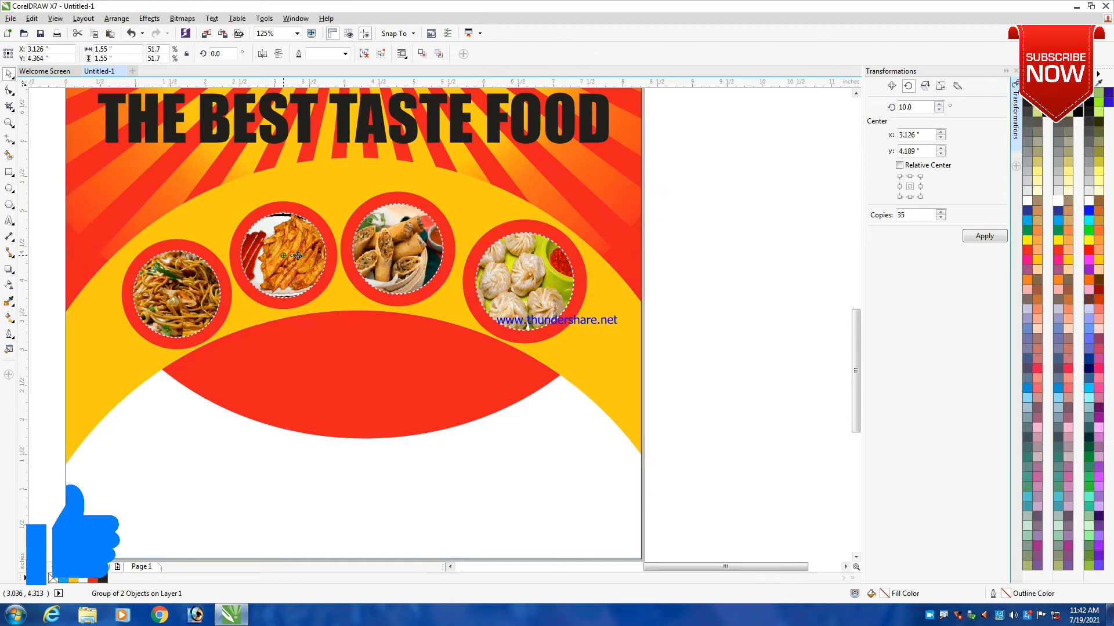
click(406, 249)
drag(408, 251, 410, 252)
scroll(432, 274, down, 3)
click(633, 282)
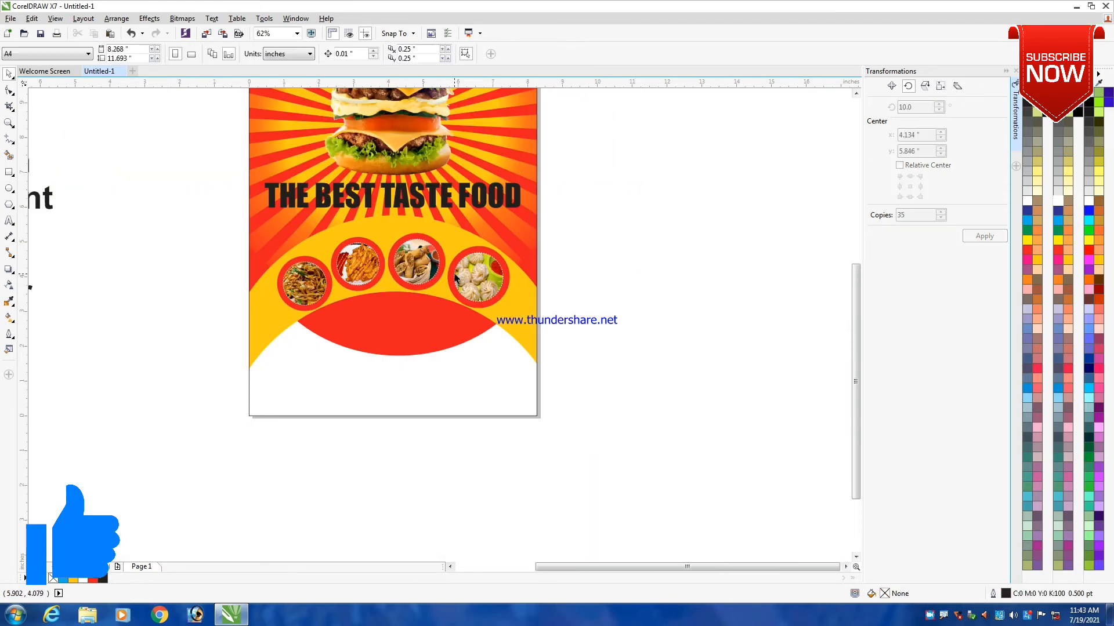
- Change the "this month 25% discount" text beside the page to title case
scroll(449, 278, down, 3)
click(221, 234)
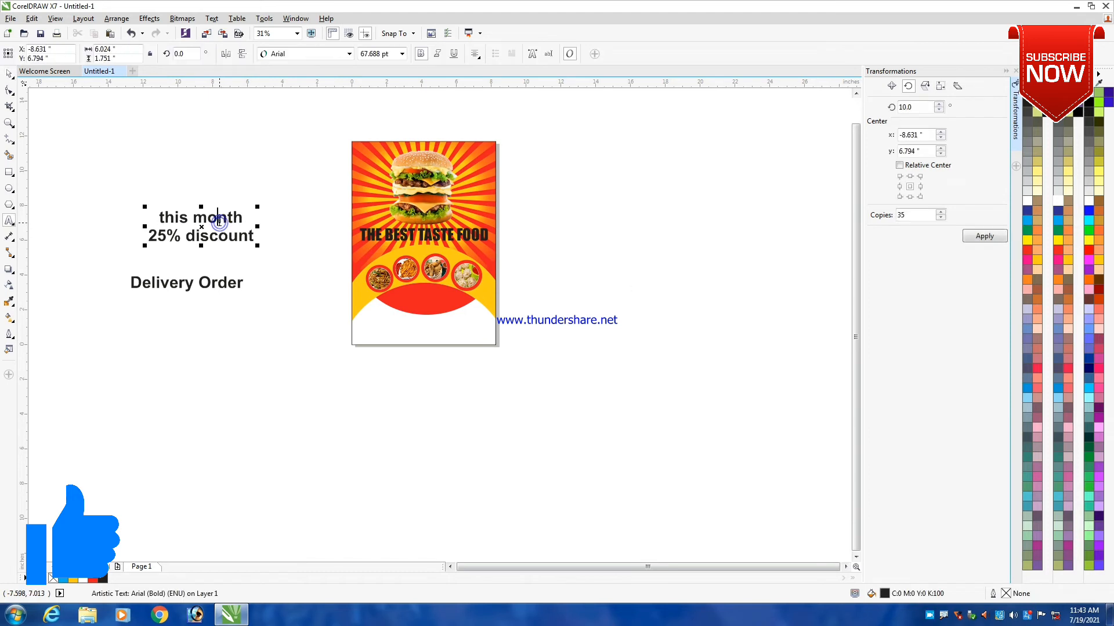
double_click(218, 220)
key(shift+F3)
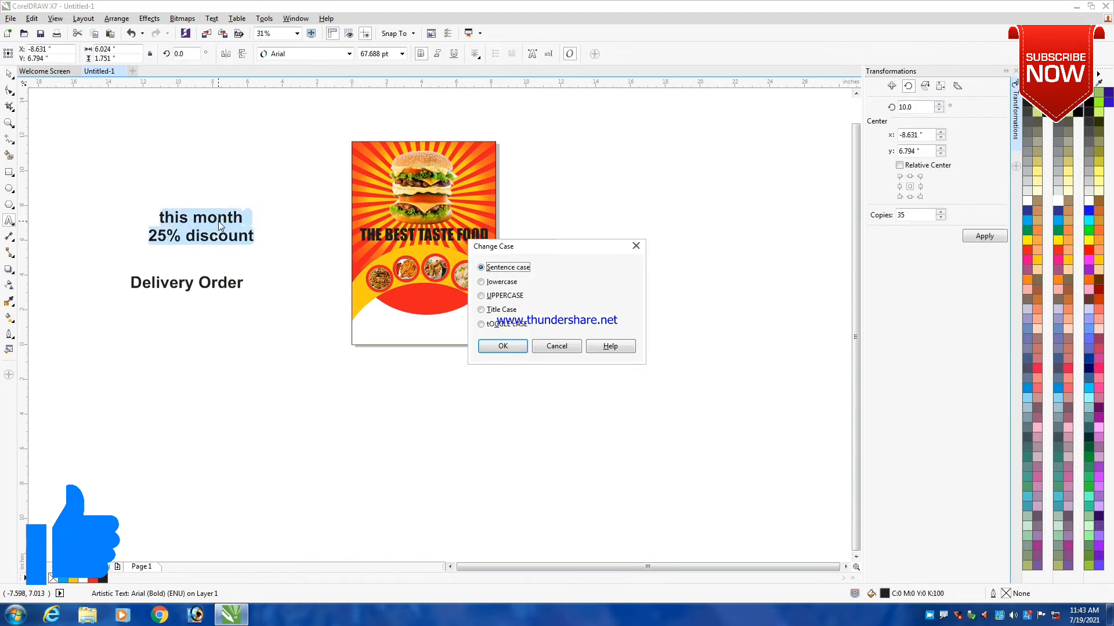
key(Down)
key(Down)
key(Down)
key(Return)
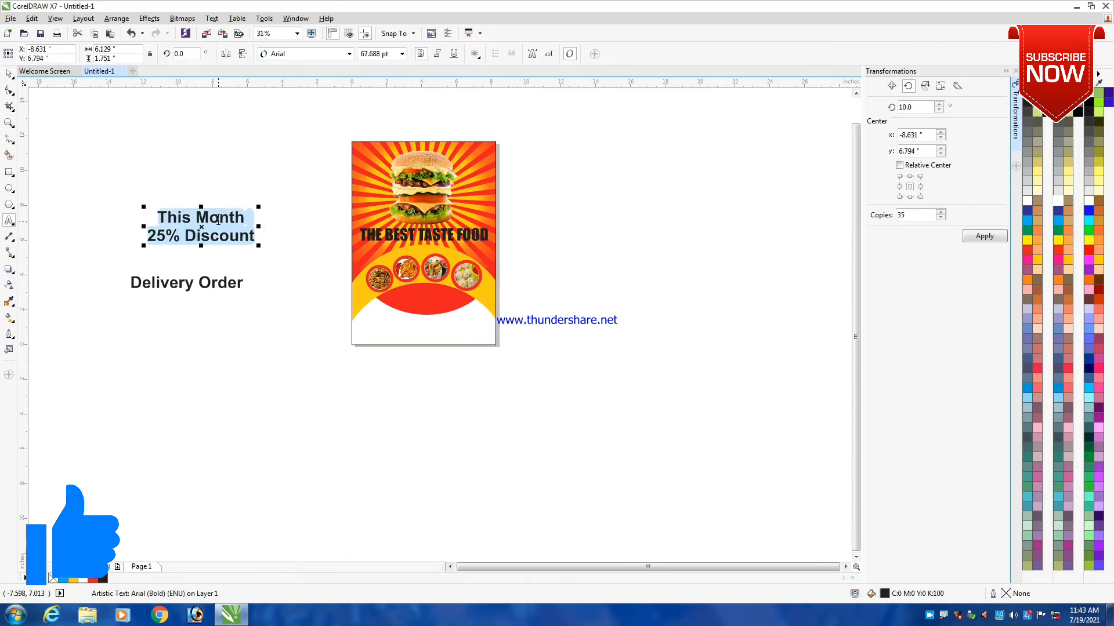
- Move the "This Month 25% Discount" text onto the red shape below the food photos and shrink it to about 2.33 inches wide
key(ctrl+space)
drag(211, 232, 445, 282)
scroll(441, 278, up, 1)
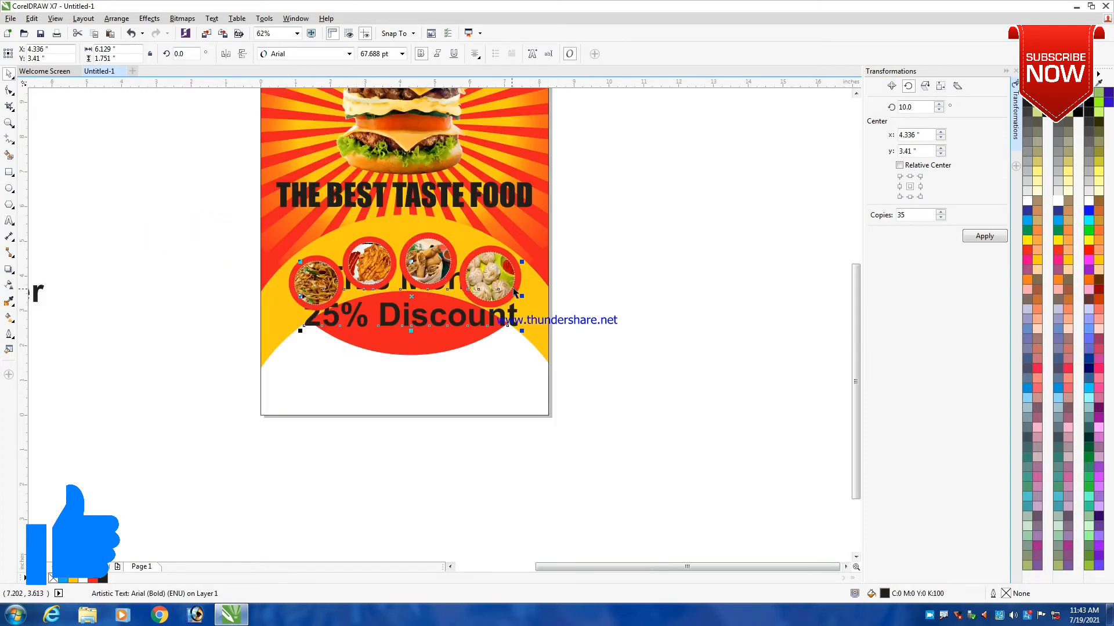
drag(522, 263, 415, 367)
scroll(414, 312, up, 2)
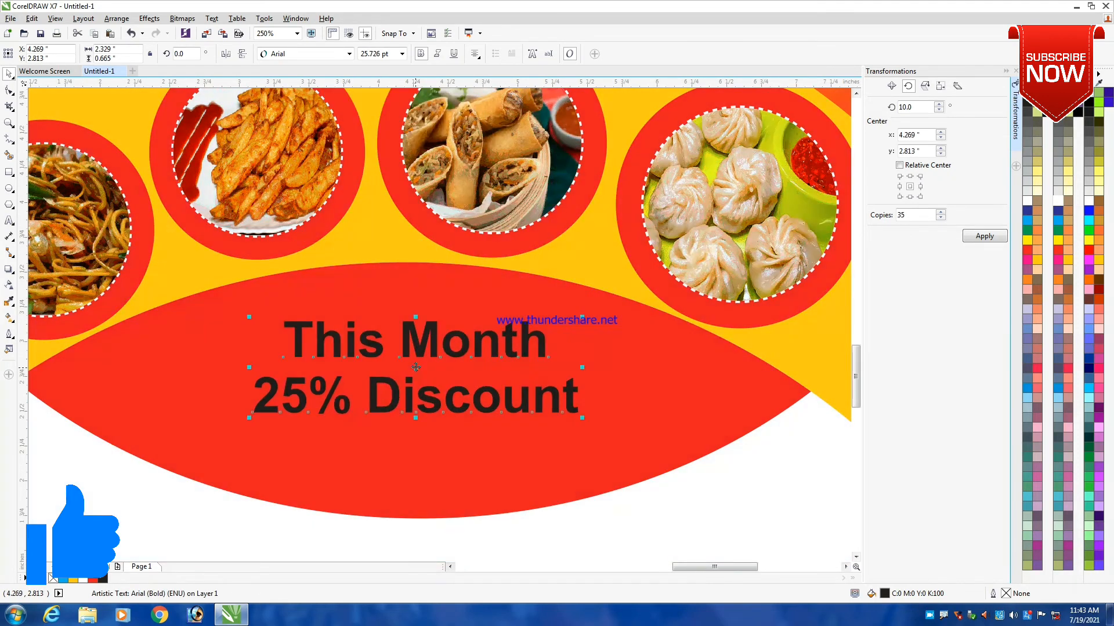
- Fill the discount text with white and enlarge it from its centre to about 3.53 inches wide
click(1027, 202)
drag(580, 416, 666, 465)
scroll(538, 348, down, 4)
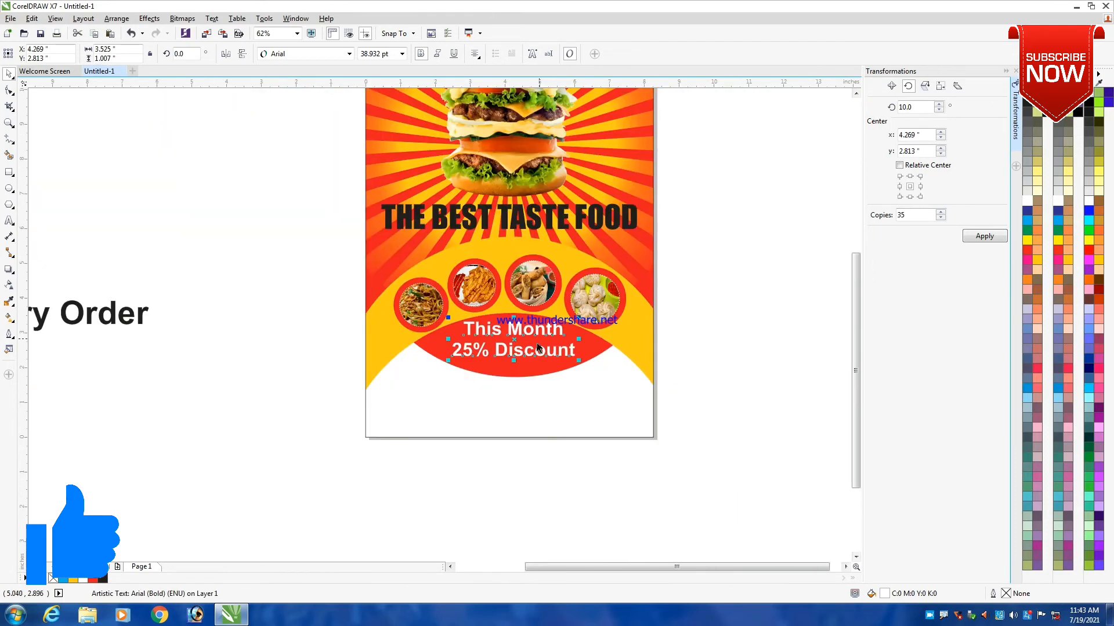
- Move the "Delivery Order" text from beside the page to just below the flyer's bottom edge
click(227, 317)
scroll(185, 313, down, 2)
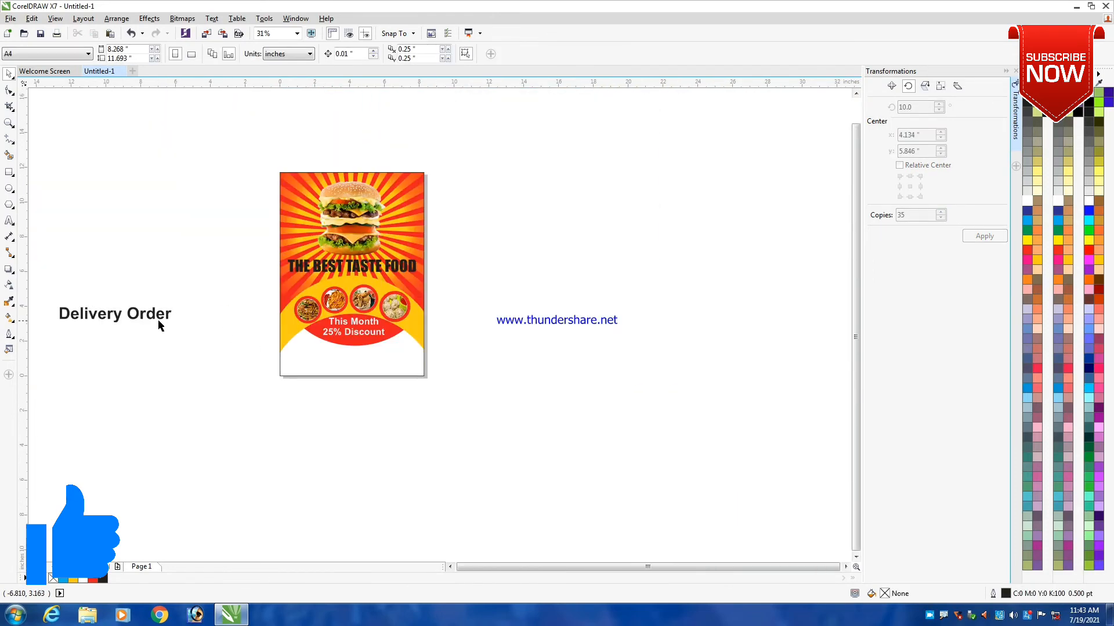
scroll(158, 319, up, 2)
drag(163, 322, 669, 481)
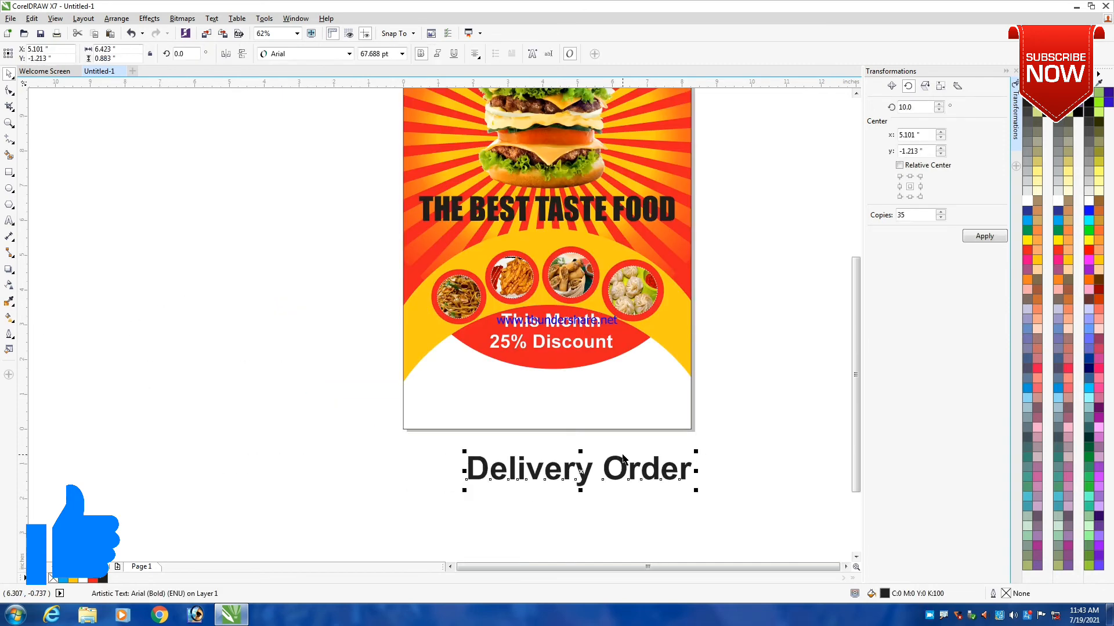
scroll(615, 443, up, 2)
click(85, 269)
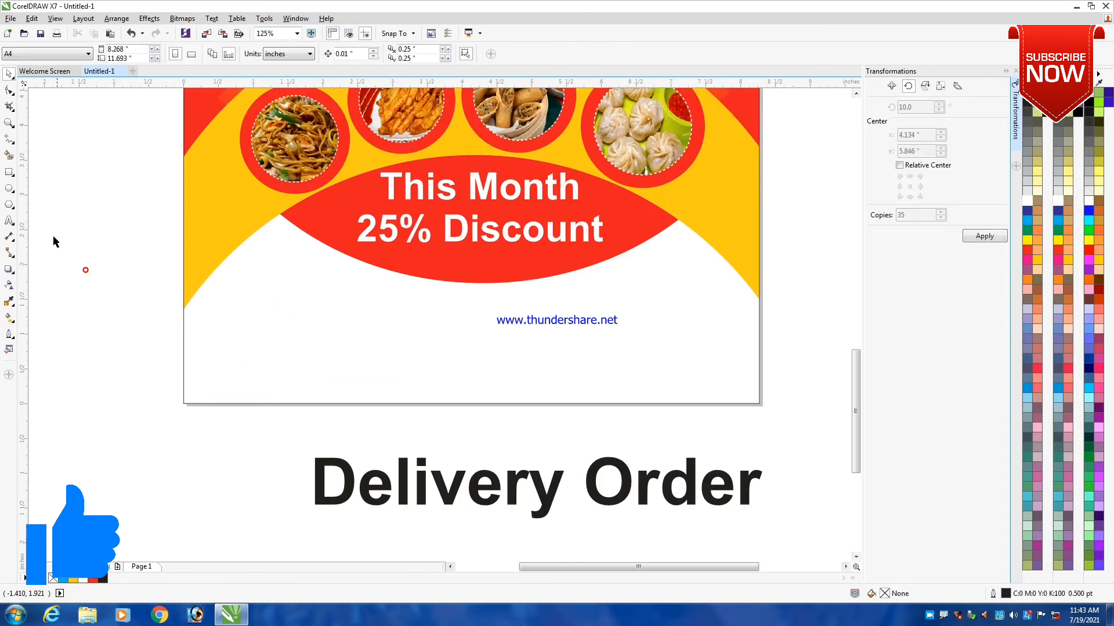
- Draw a rectangle about 5.38 by 0.73 inches in the white area near the flyer's bottom and centre it horizontally on the page
click(8, 173)
drag(298, 319, 673, 370)
shift+click(715, 329)
key(c)
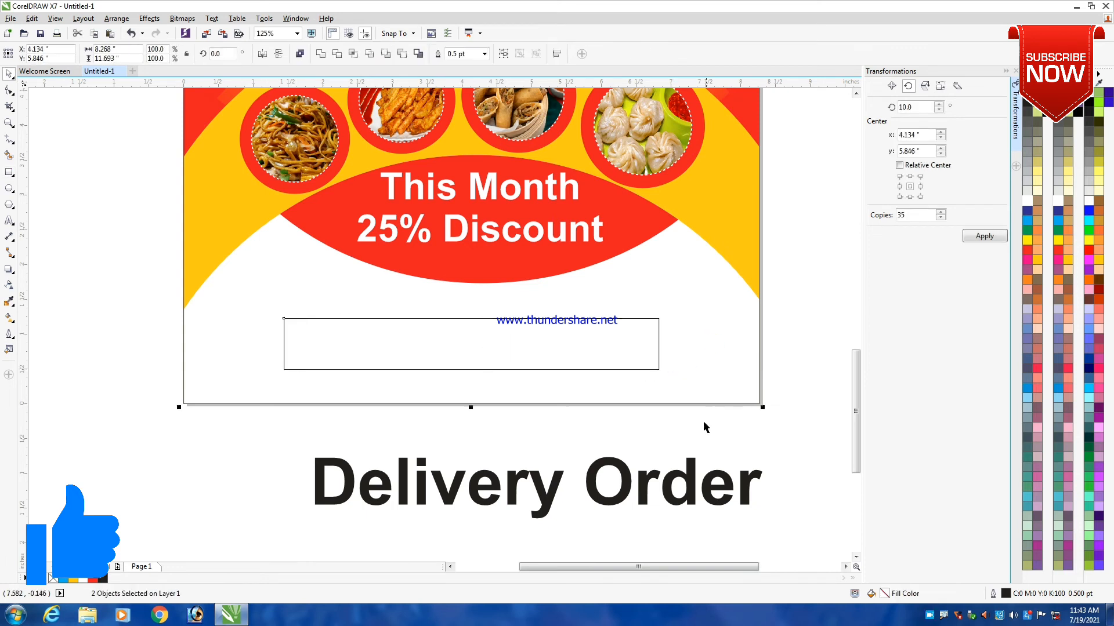
click(689, 445)
- Round the rectangle's corners to a radius of about 0.367 inch and give it a solid red fill without an outline
click(511, 318)
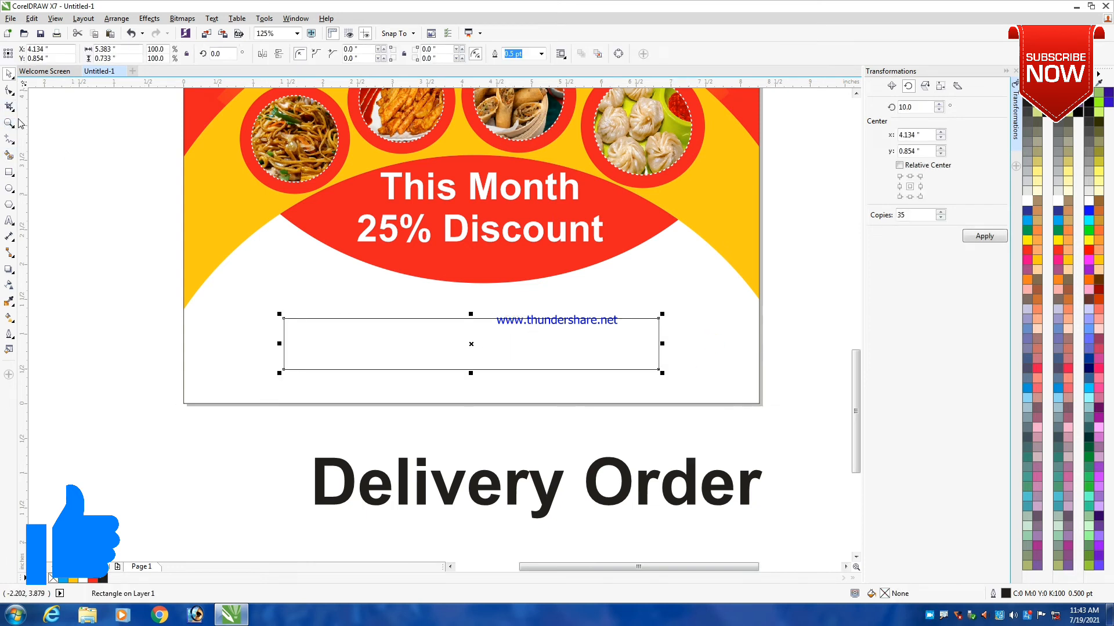
click(9, 91)
drag(283, 320, 309, 319)
key(space)
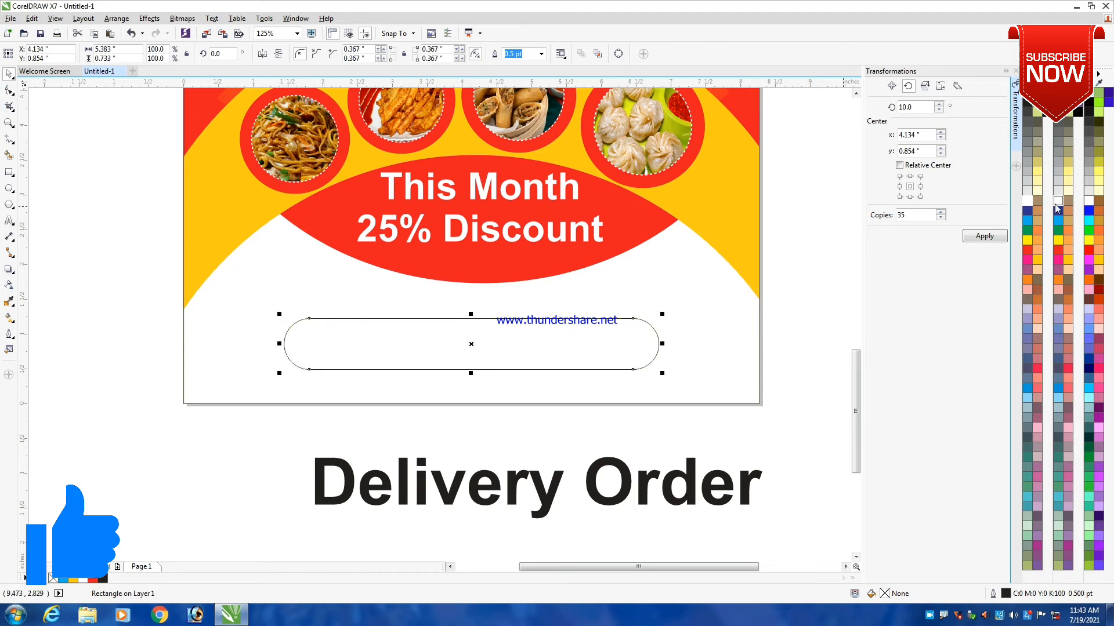
click(1026, 260)
right_click(1026, 94)
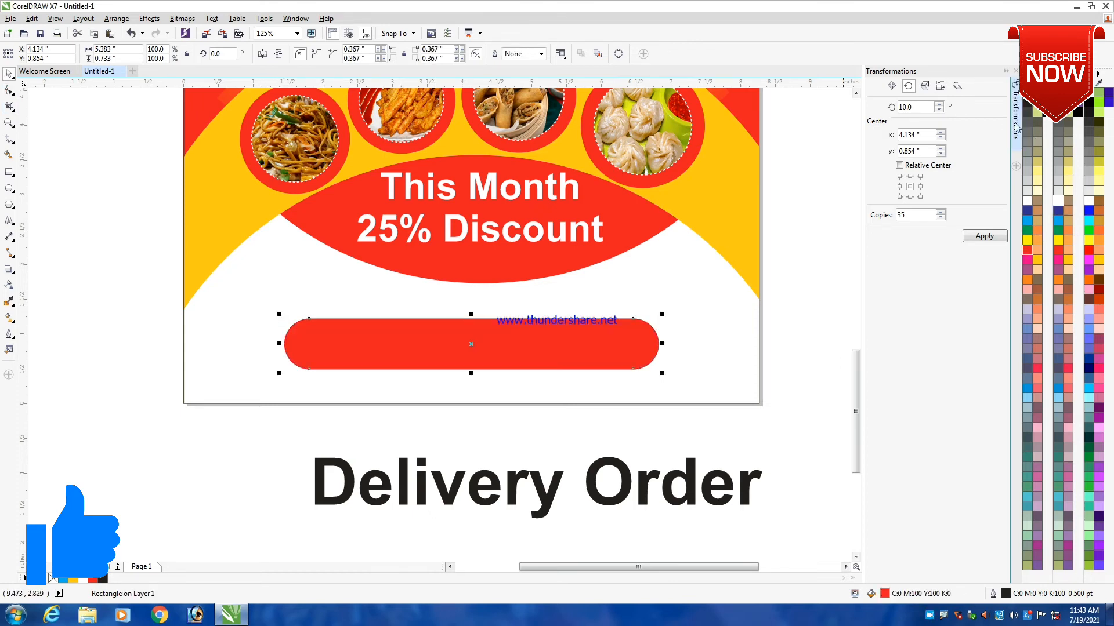
- Place the "Delivery Order" text at about 4.11 inches wide over the red bar and bring it to the front
drag(754, 510, 662, 341)
shift+click(656, 335)
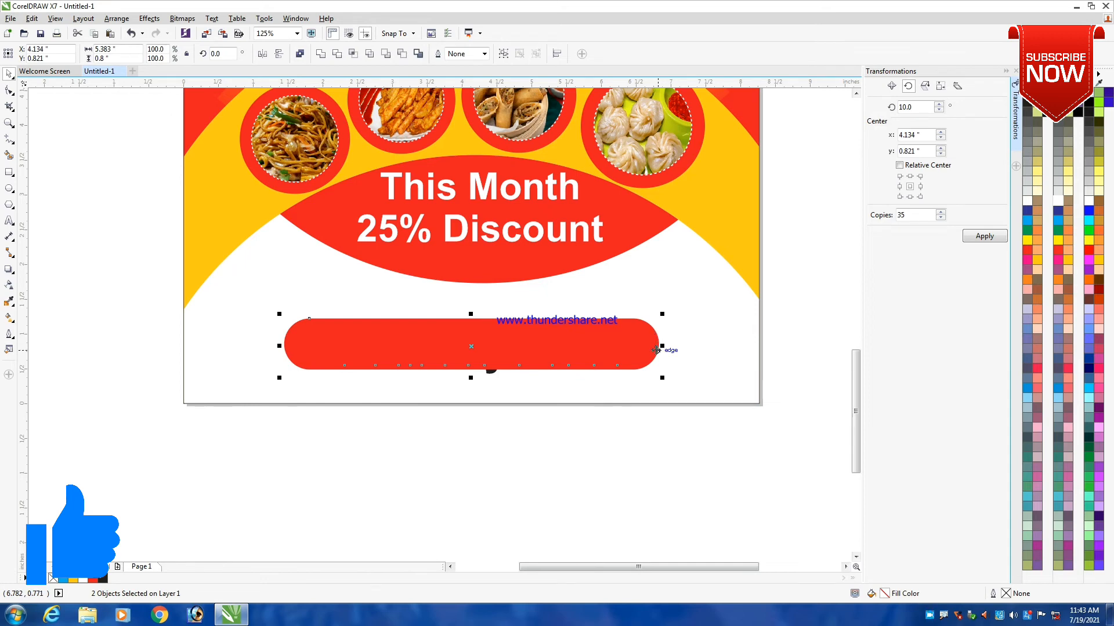
click(482, 467)
click(490, 371)
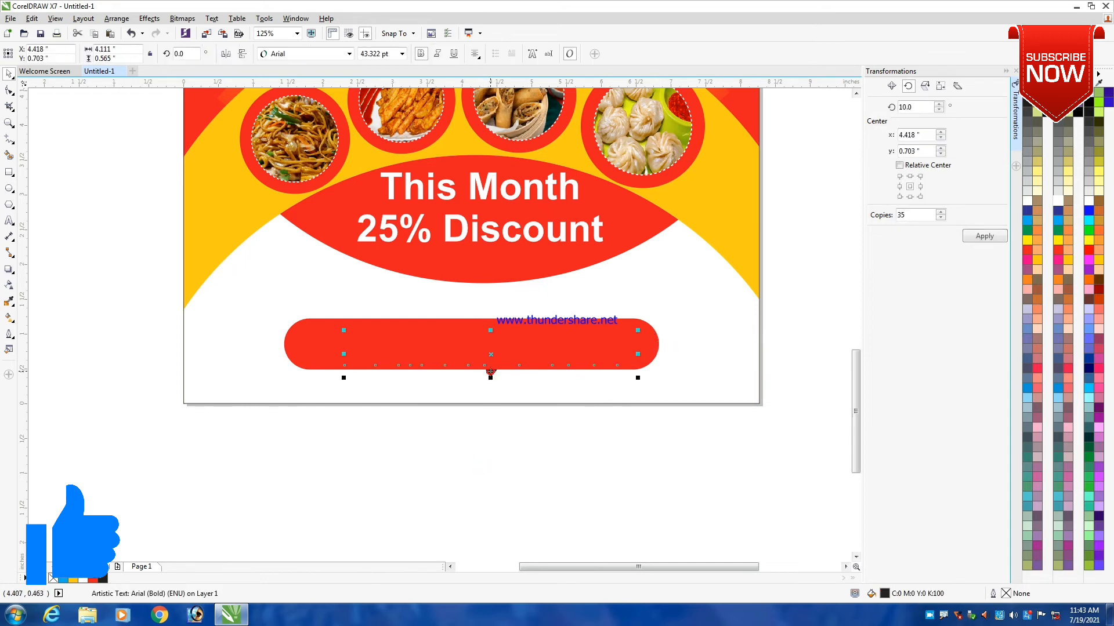
key(shift+Page_Up)
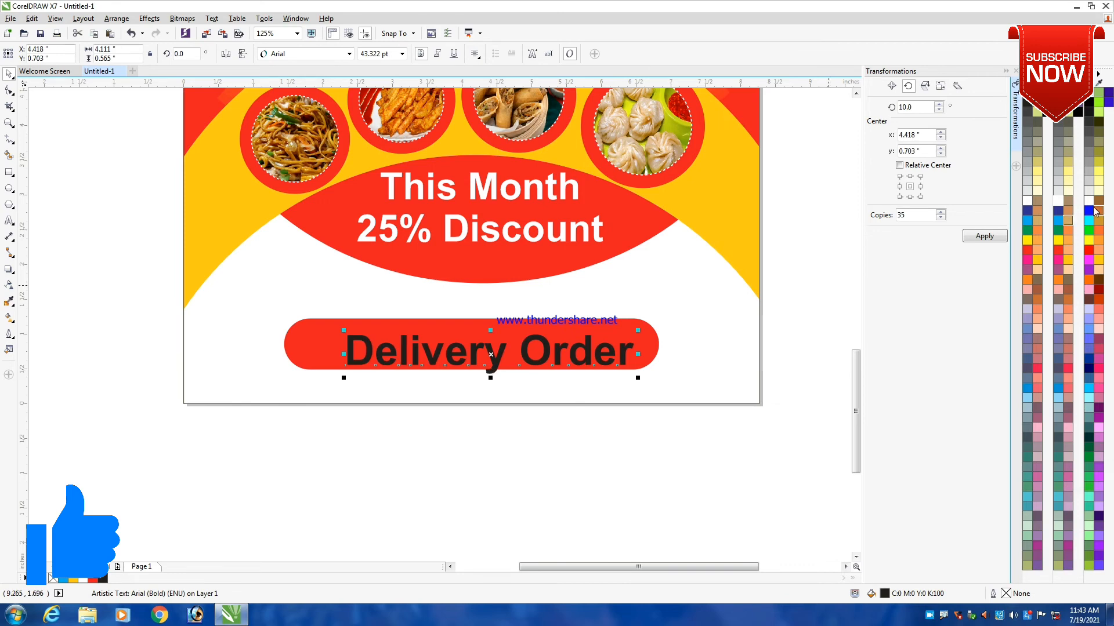
- Fill the "Delivery Order" text with white and centre it on the red bar
click(1027, 199)
scroll(438, 361, up, 3)
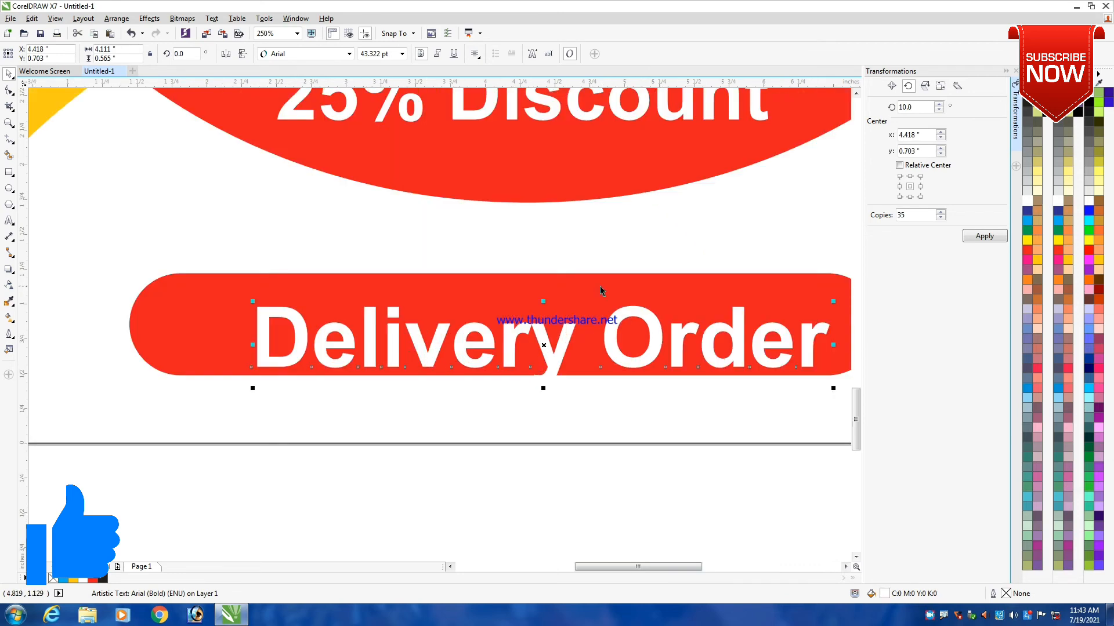
shift+click(599, 287)
key(c)
scroll(670, 233, down, 5)
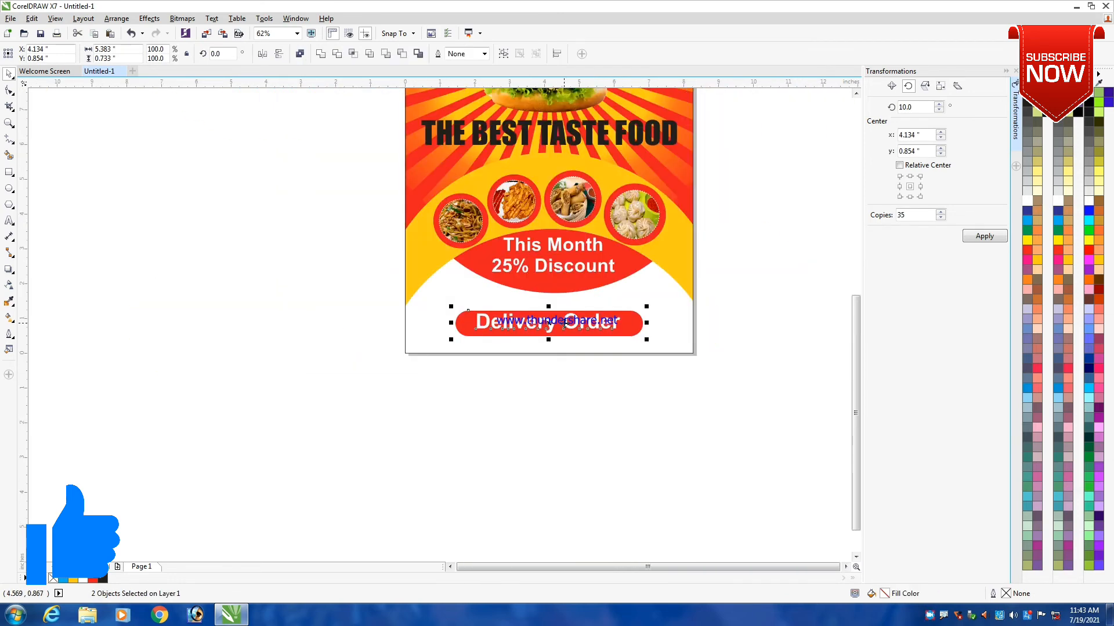
click(698, 257)
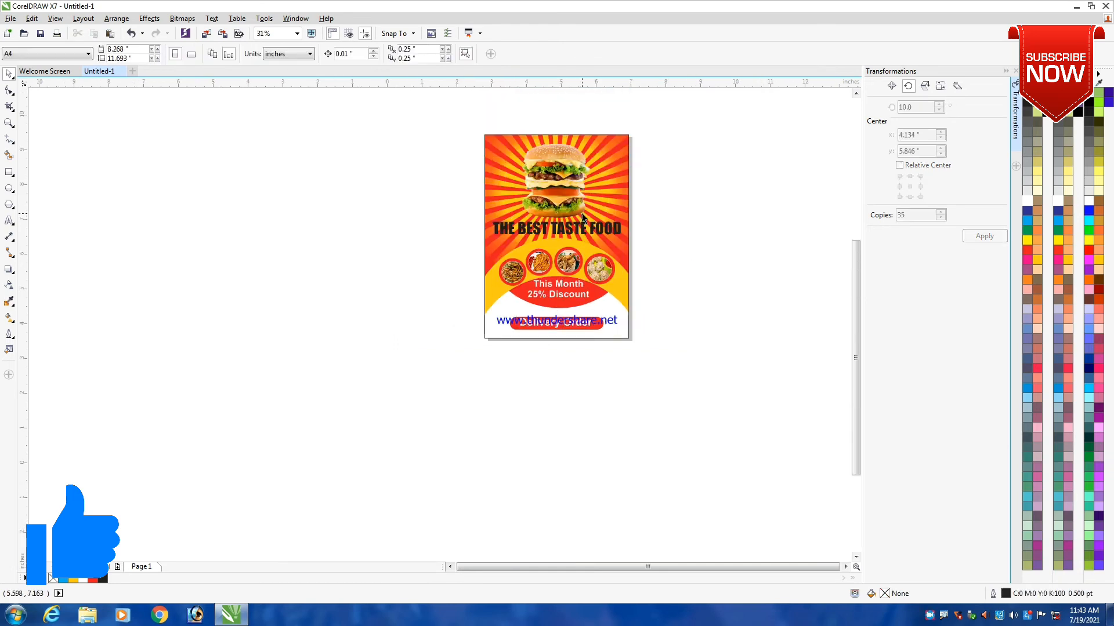
- Give the headline "THE BEST TASTE FOOD" a white 3.0 pt outline with rounded corners, placed behind the fill and scaling with the object
scroll(582, 214, up, 2)
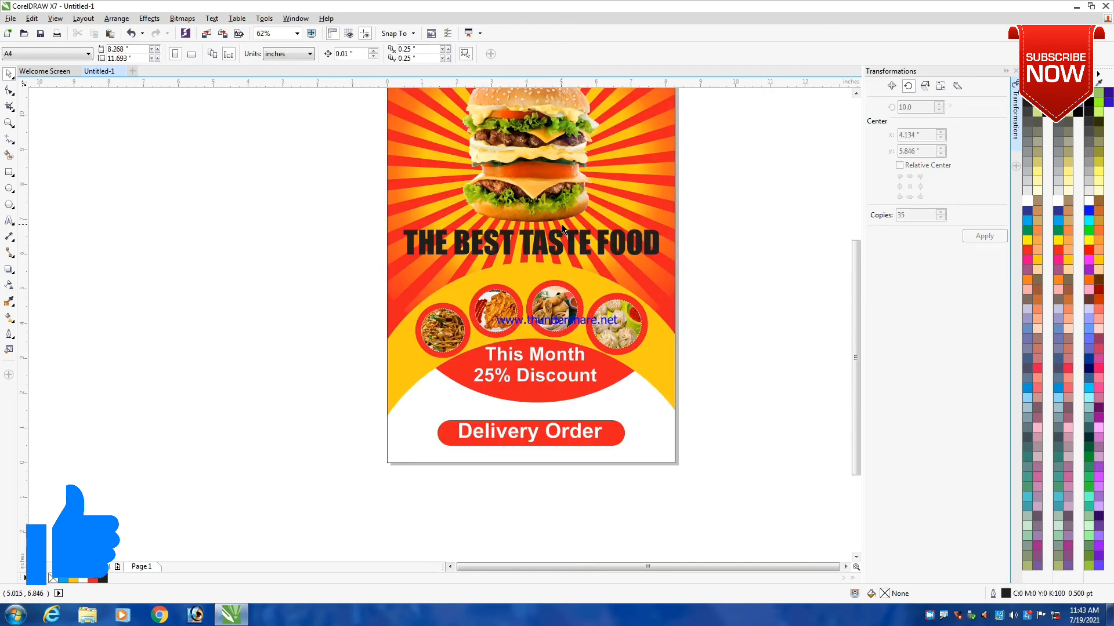
scroll(562, 235, up, 2)
click(557, 245)
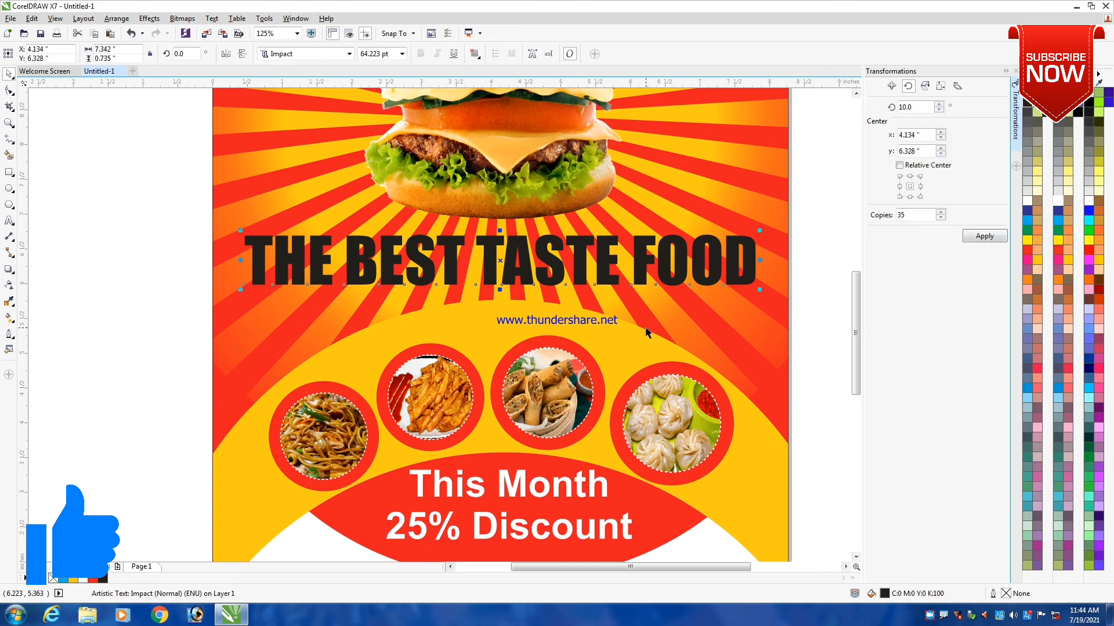
key(F12)
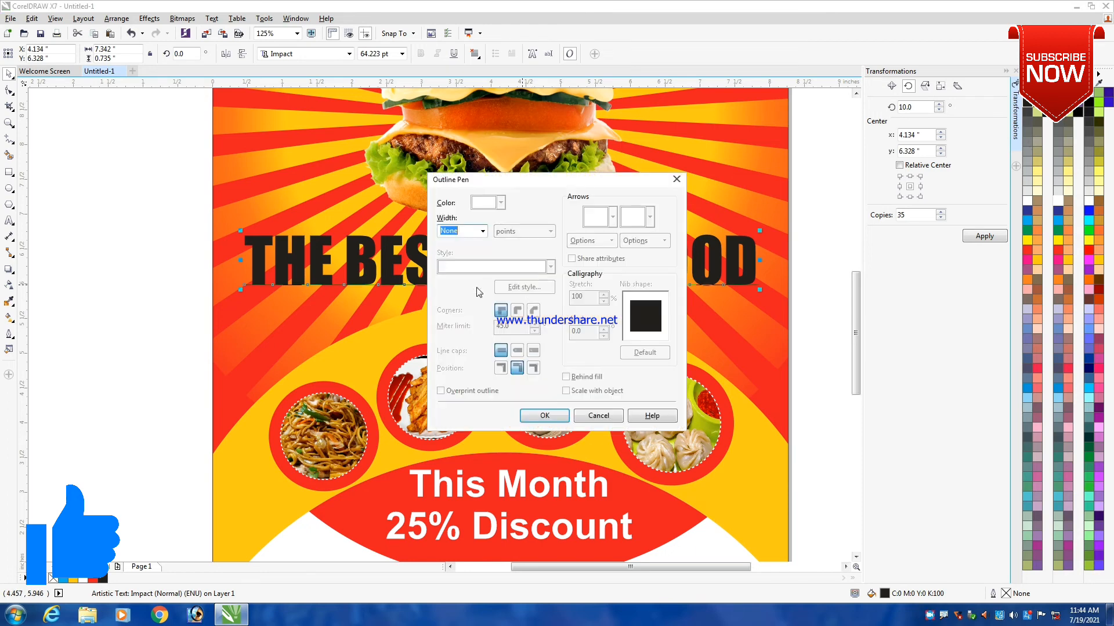
click(483, 231)
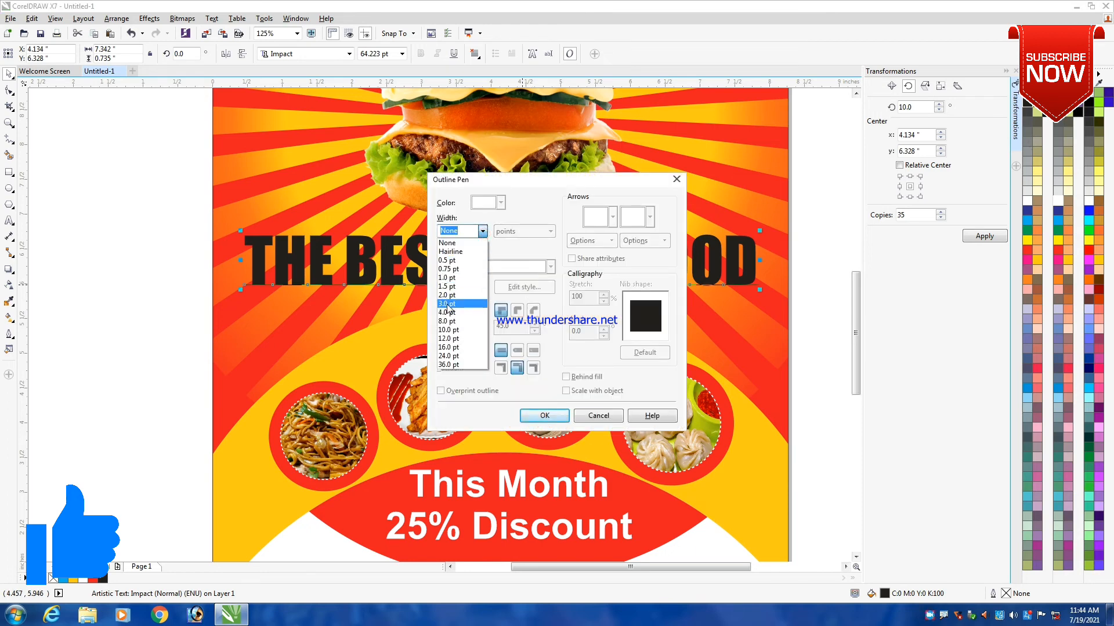
click(458, 310)
click(566, 377)
click(566, 391)
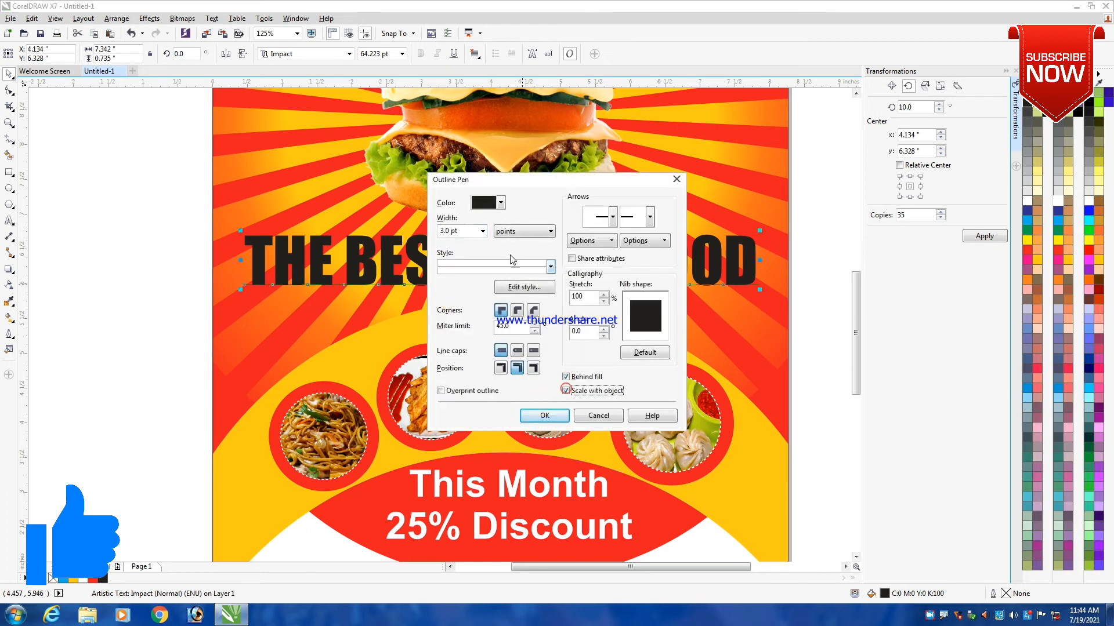
click(517, 310)
click(545, 416)
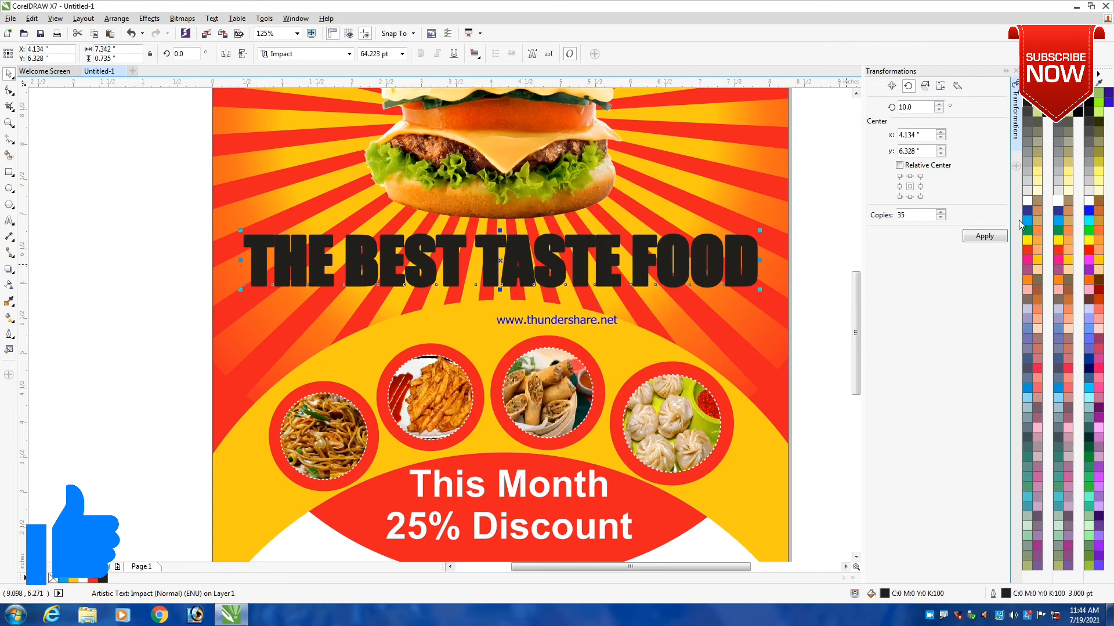
right_click(1027, 203)
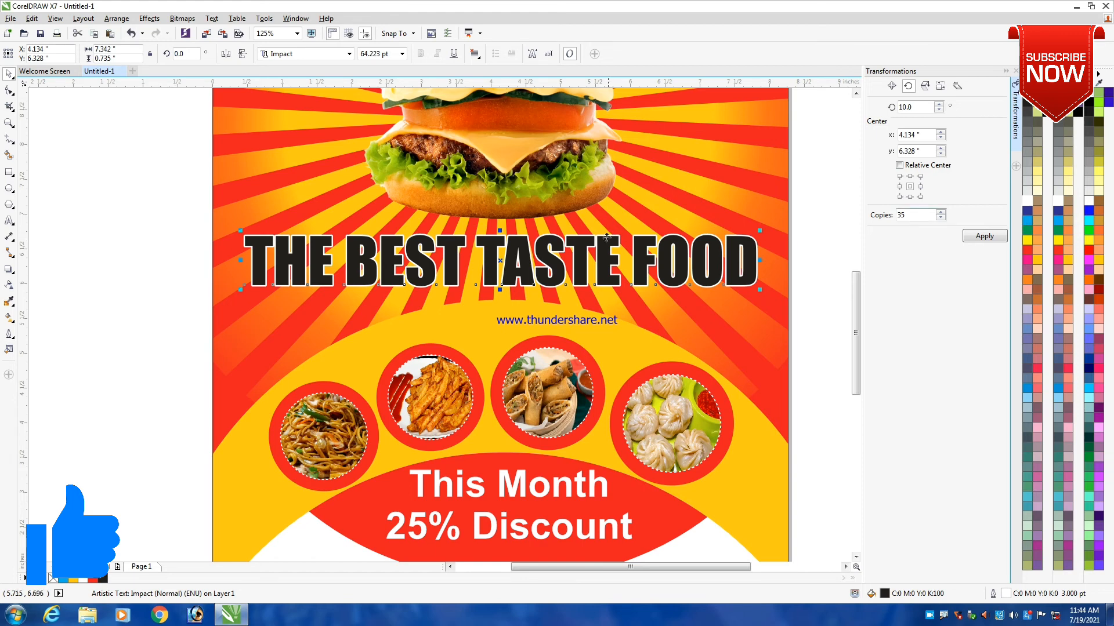
- Set the headline's outline width to 4.0 pt
key(F12)
click(482, 231)
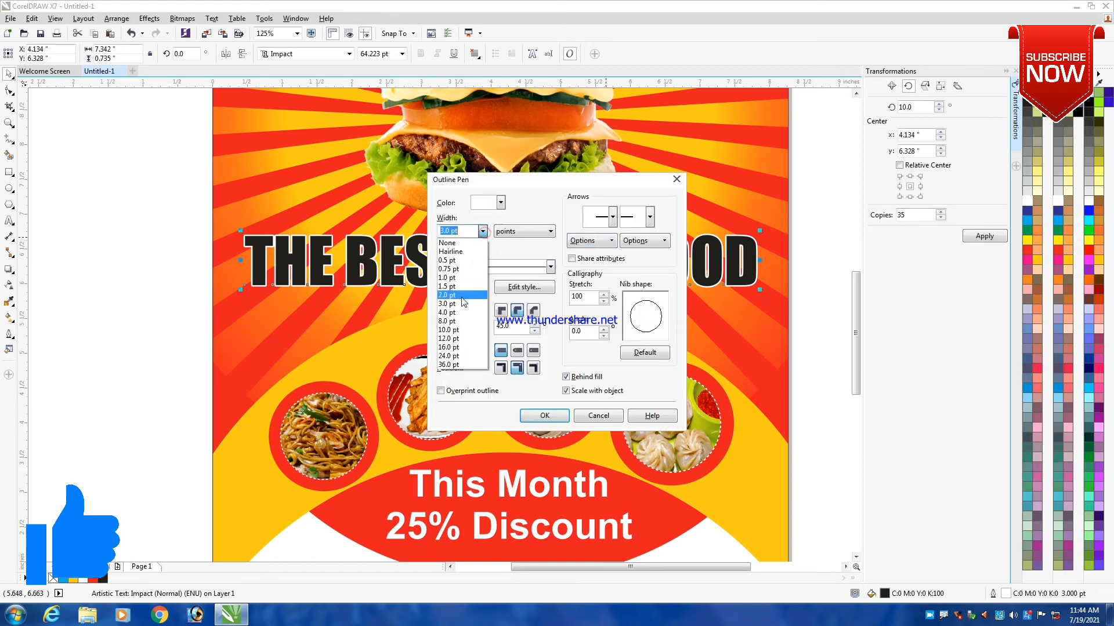
click(457, 317)
click(545, 416)
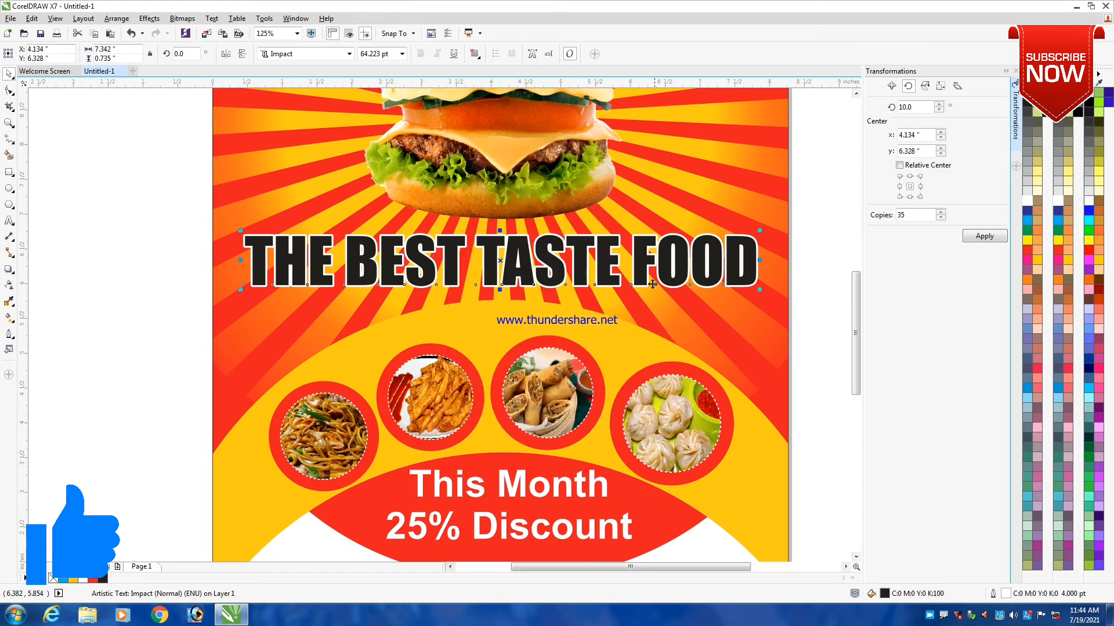
- Review the complete flyer layout and examine the burger image and sunburst background up close
scroll(704, 282, down, 2)
scroll(769, 214, down, 3)
click(725, 198)
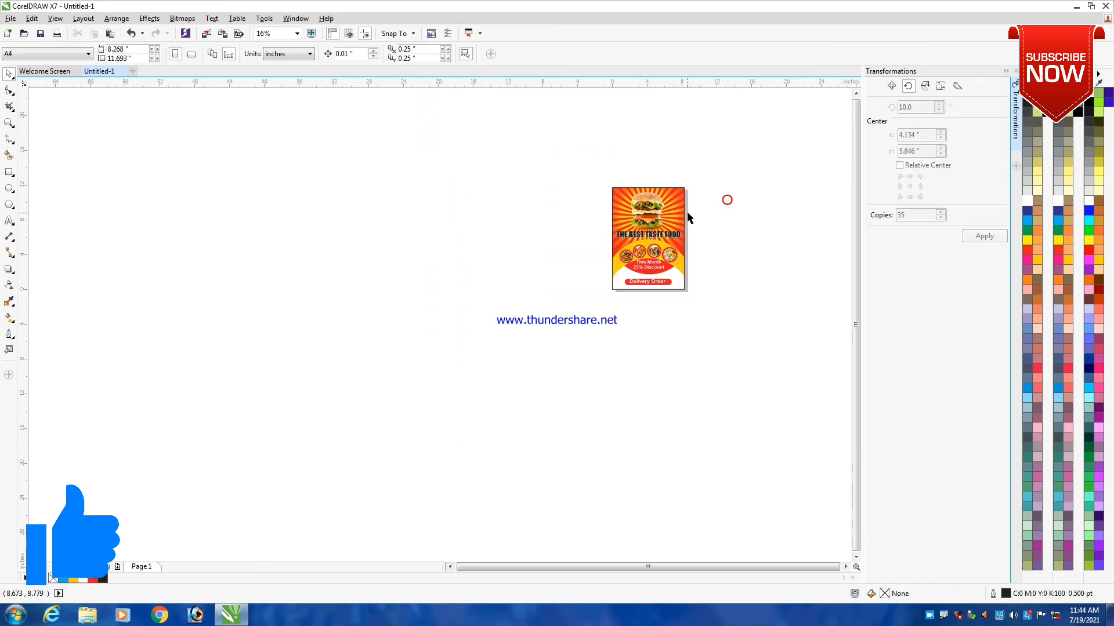
key(shift+F4)
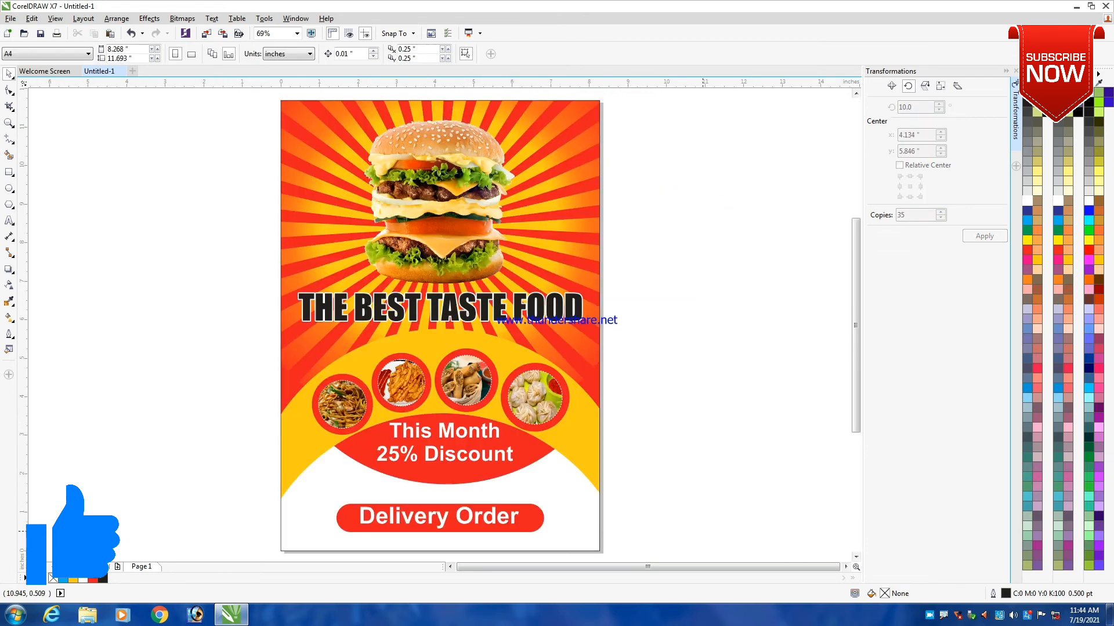
scroll(442, 114, up, 2)
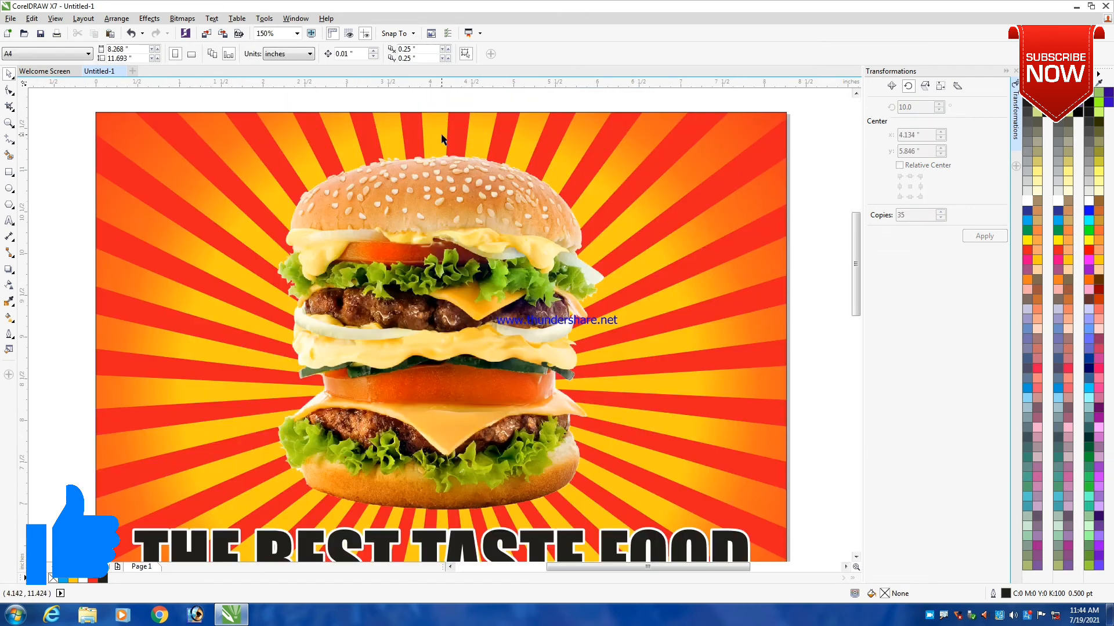
scroll(440, 147, down, 2)
scroll(439, 141, up, 3)
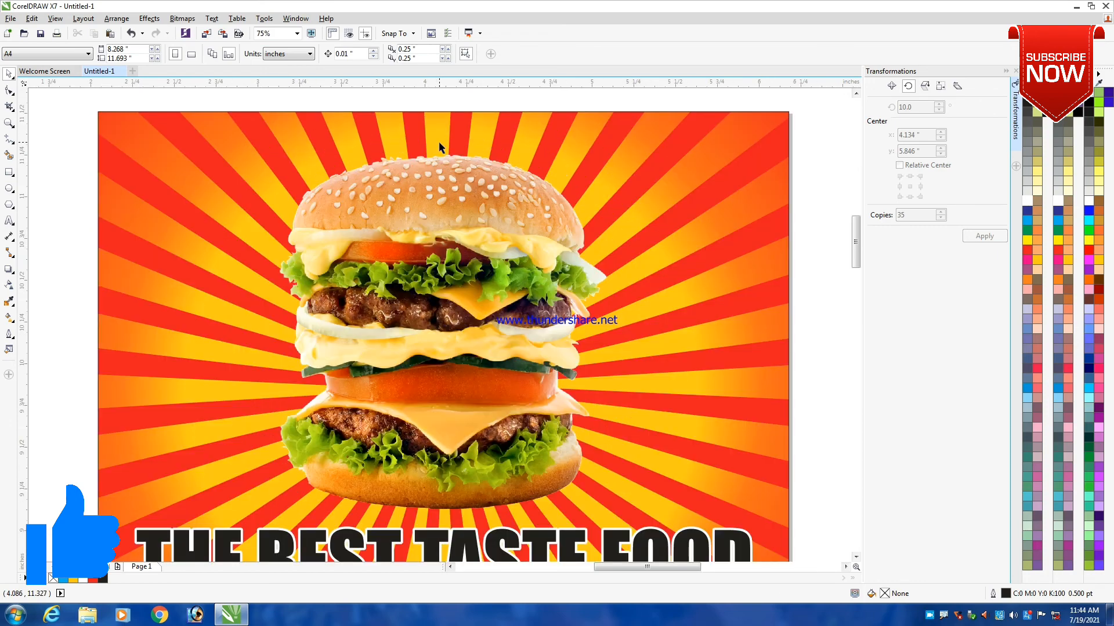
scroll(438, 144, down, 1)
scroll(454, 312, up, 1)
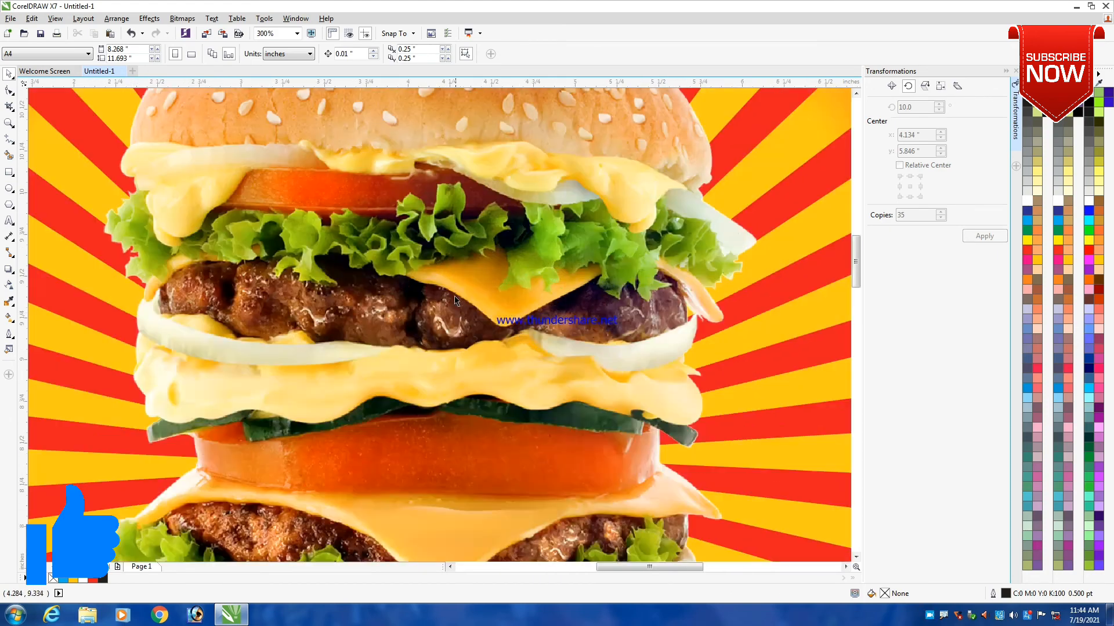
- Examine the outlined headline and the four circular food photos with their dashed white borders up close
scroll(449, 346, down, 2)
scroll(437, 388, up, 1)
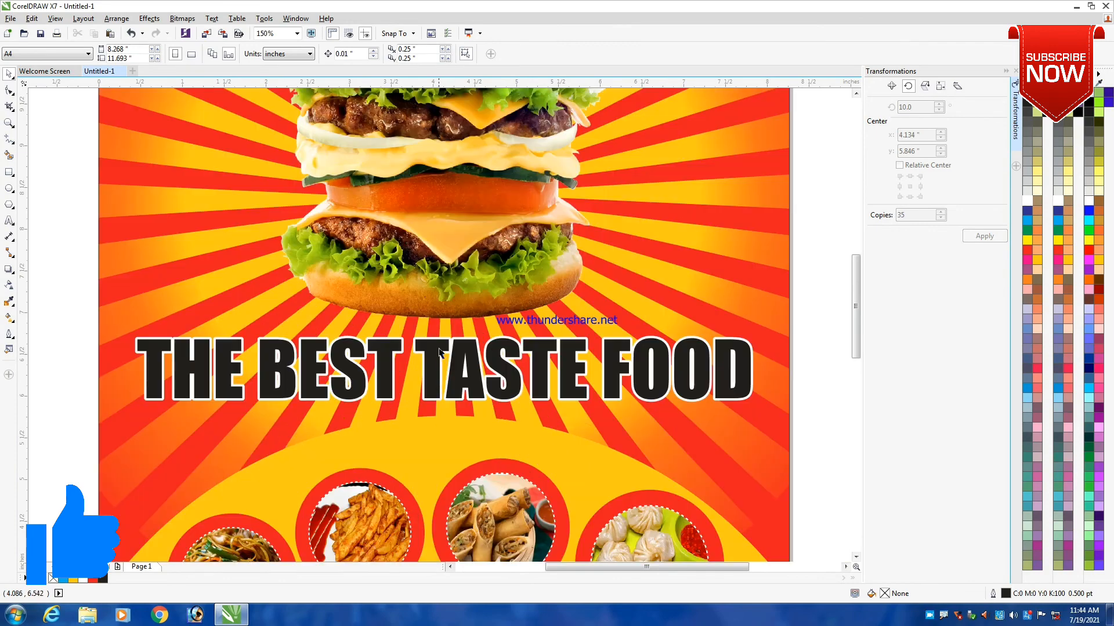
scroll(433, 255, up, 1)
scroll(437, 207, down, 2)
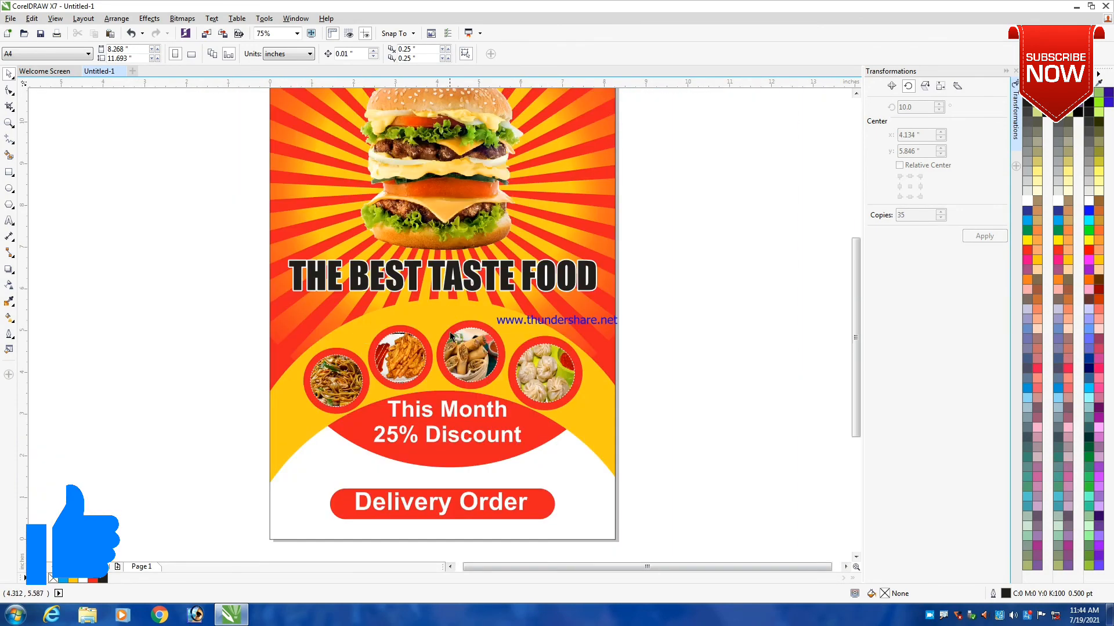
scroll(434, 329, up, 1)
scroll(399, 374, up, 1)
scroll(400, 374, up, 1)
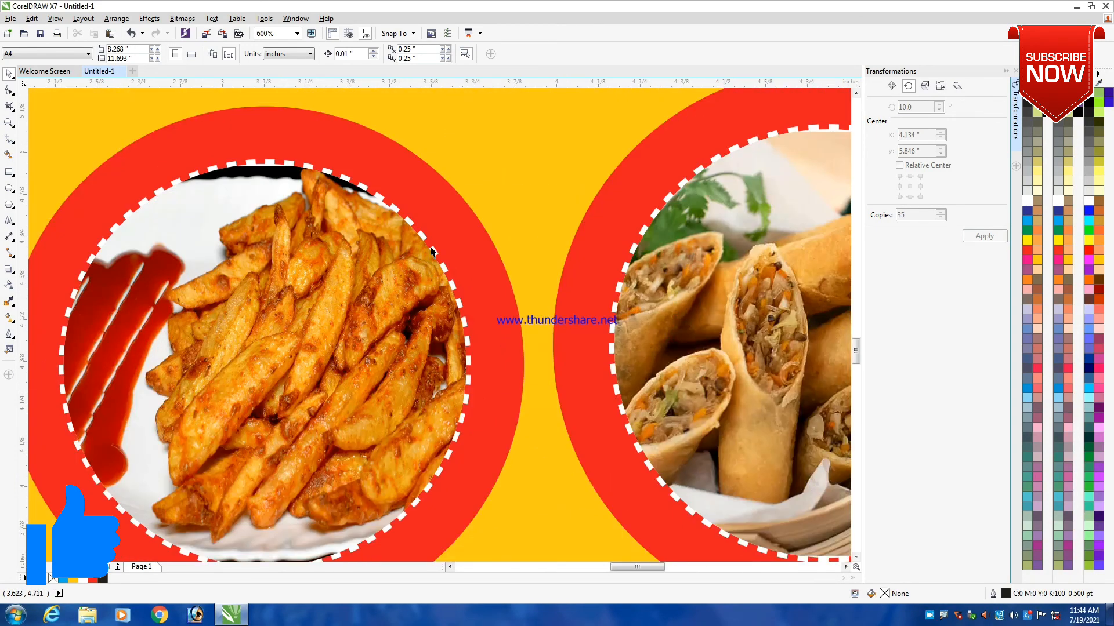
scroll(436, 265, down, 3)
scroll(270, 315, up, 1)
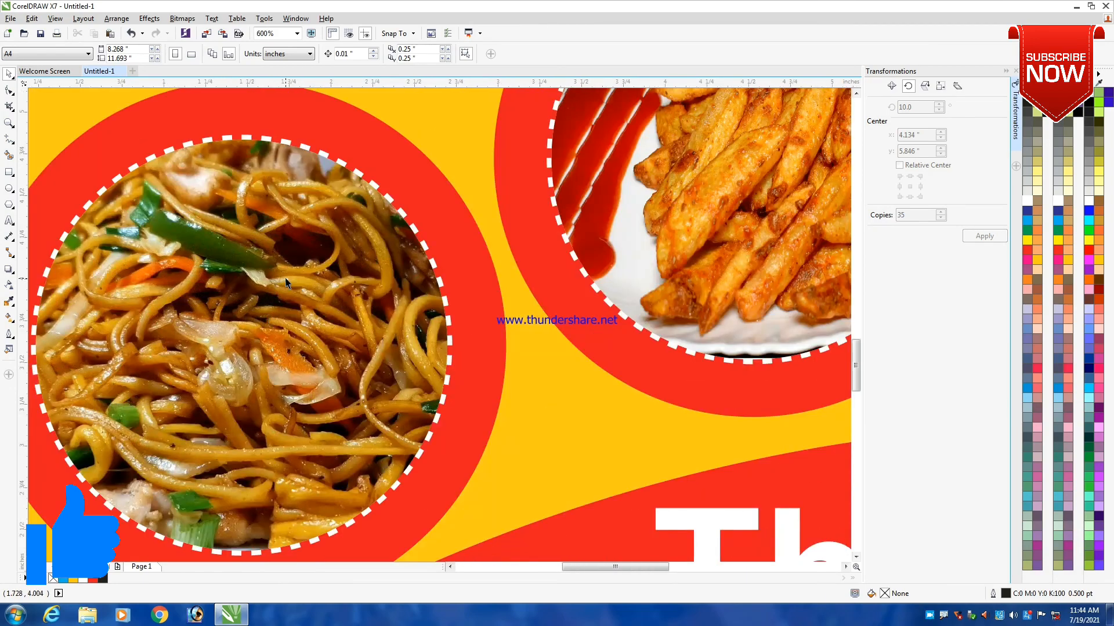
scroll(287, 283, down, 1)
scroll(419, 217, up, 1)
scroll(418, 217, up, 1)
scroll(419, 217, down, 2)
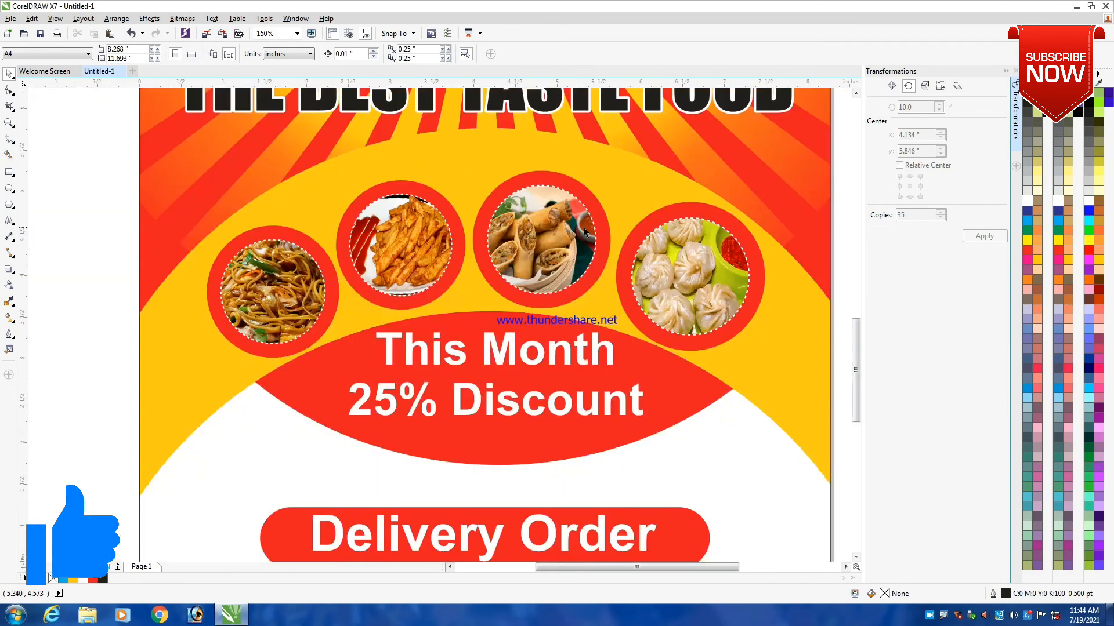
scroll(548, 218, up, 1)
scroll(549, 218, up, 2)
scroll(473, 219, down, 2)
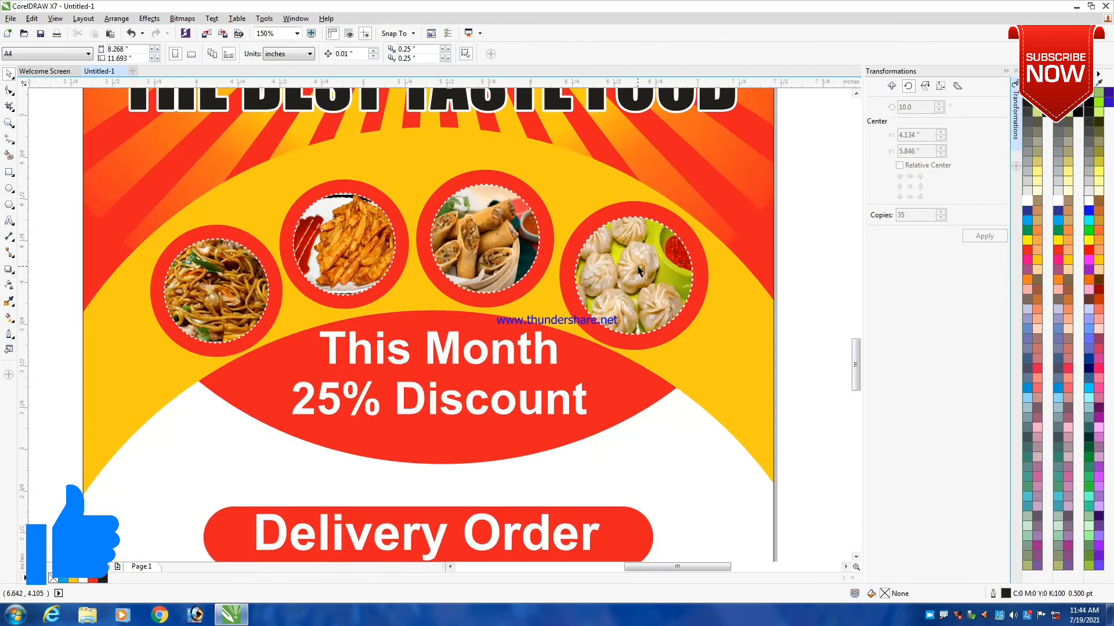
scroll(635, 255, up, 2)
scroll(495, 213, down, 1)
scroll(495, 217, down, 4)
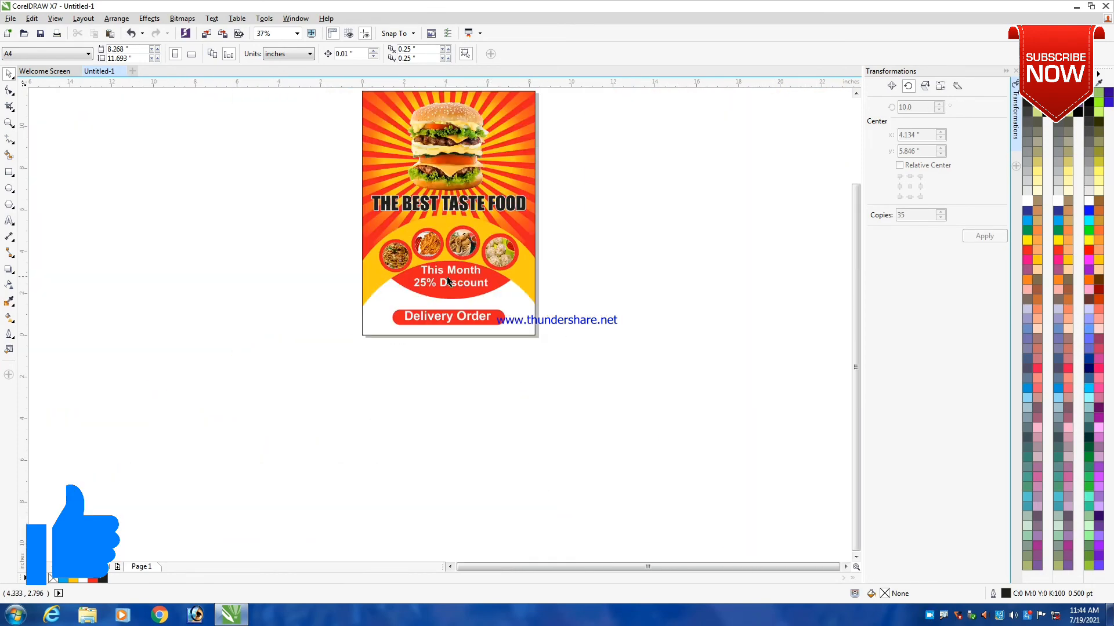
- Inspect the "This Month 25% Discount" text and the "Delivery Order" banner on the lower part of the flyer
scroll(442, 275, up, 2)
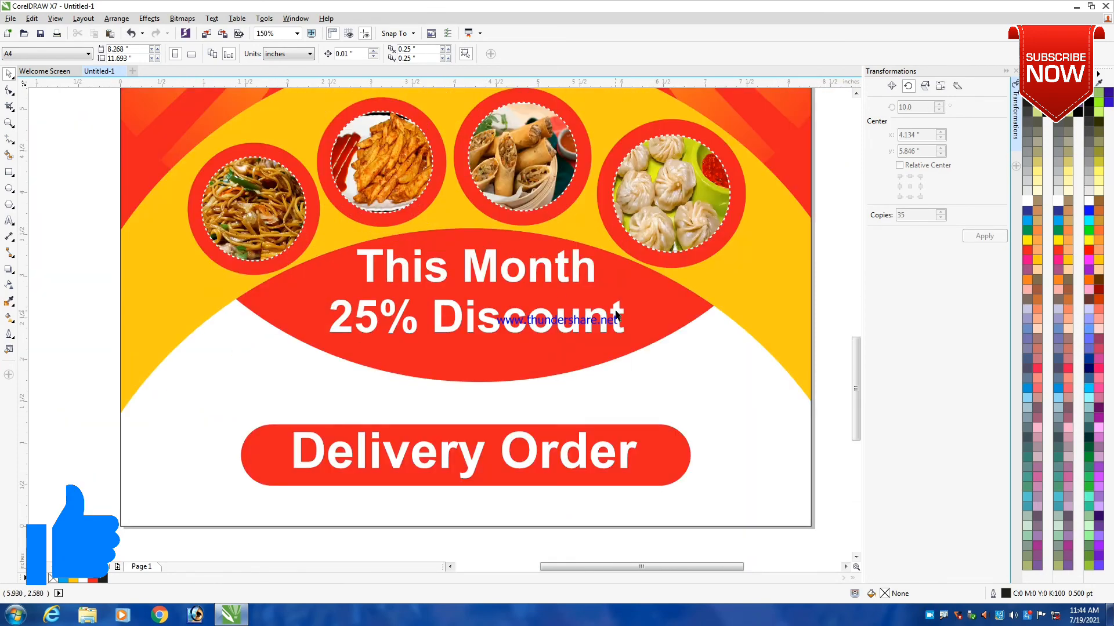
scroll(563, 348, down, 2)
scroll(543, 387, up, 2)
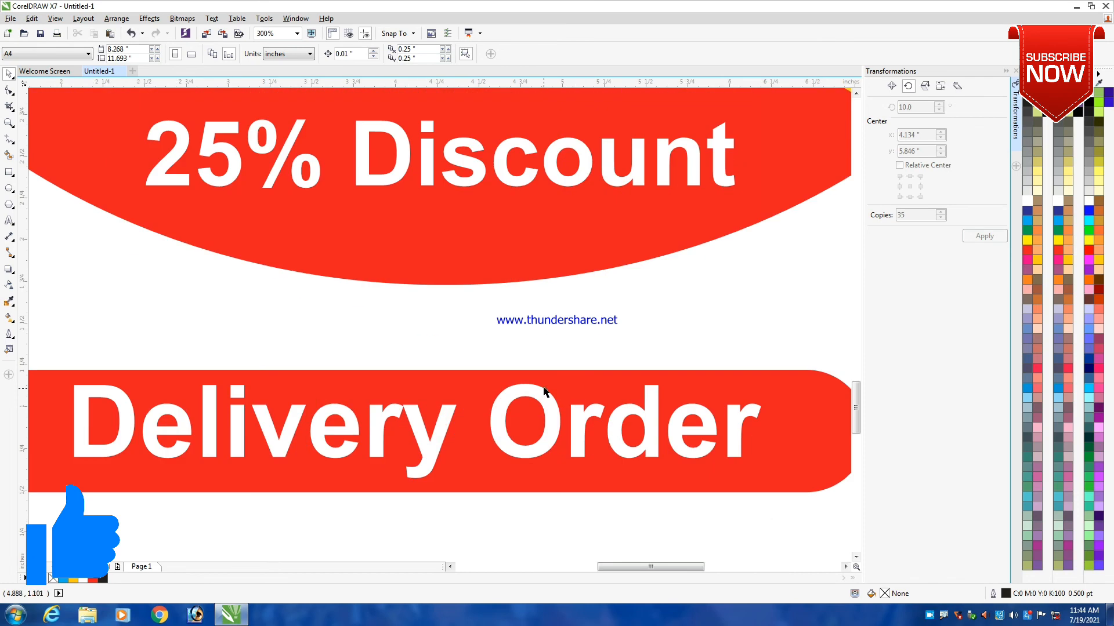
scroll(532, 360, down, 2)
scroll(528, 366, up, 1)
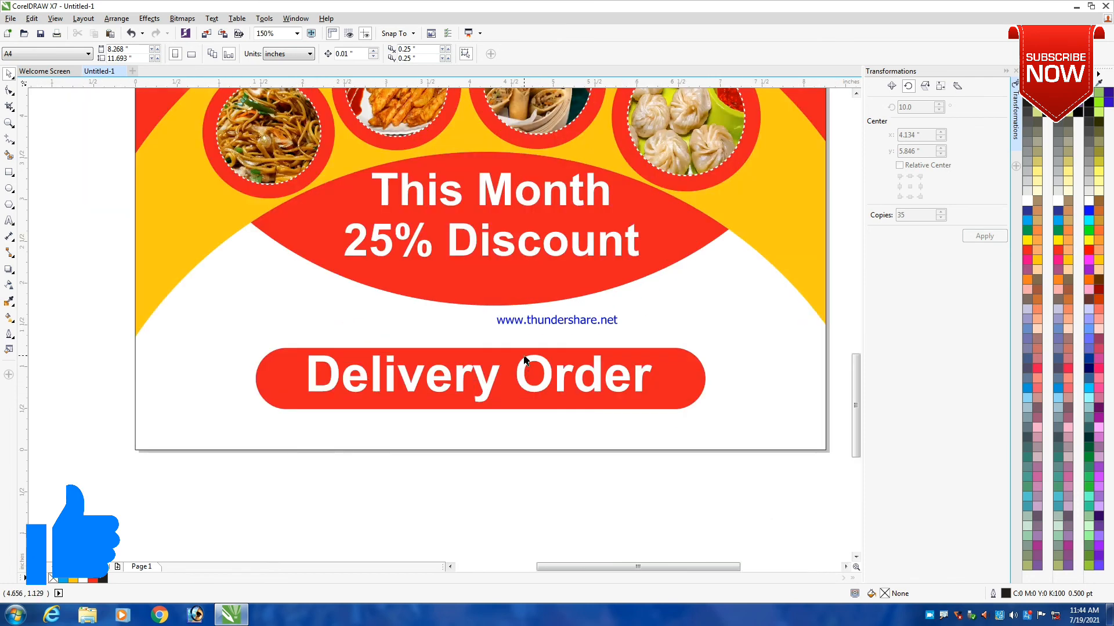
scroll(528, 363, down, 2)
scroll(520, 142, up, 1)
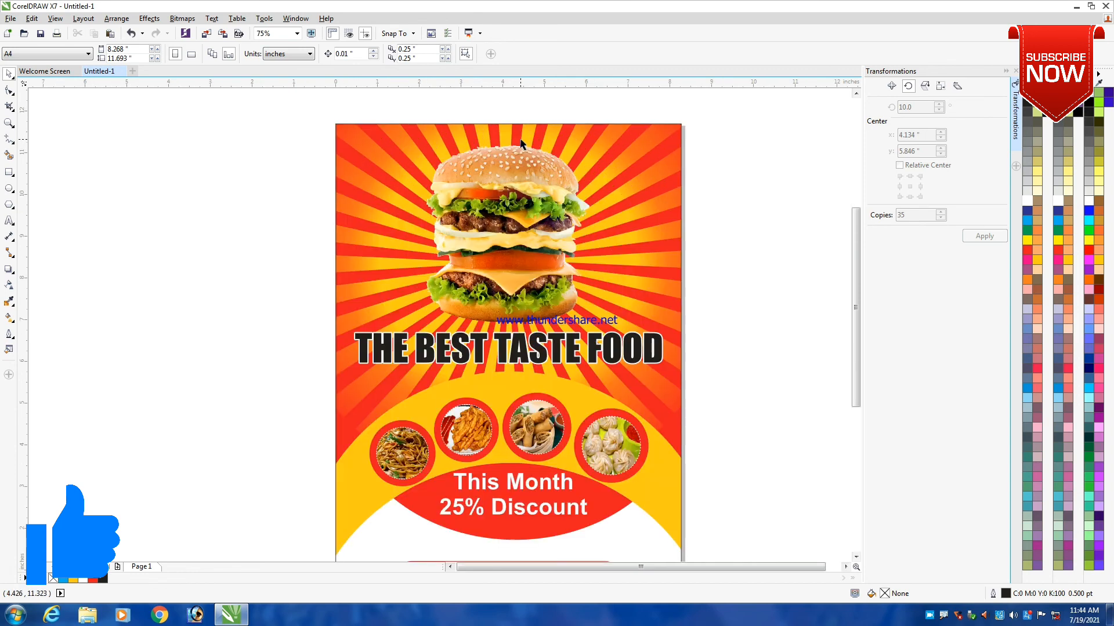
- Check the burger against the sunburst background and the headline up close, and review the whole flyer page
scroll(525, 139, up, 1)
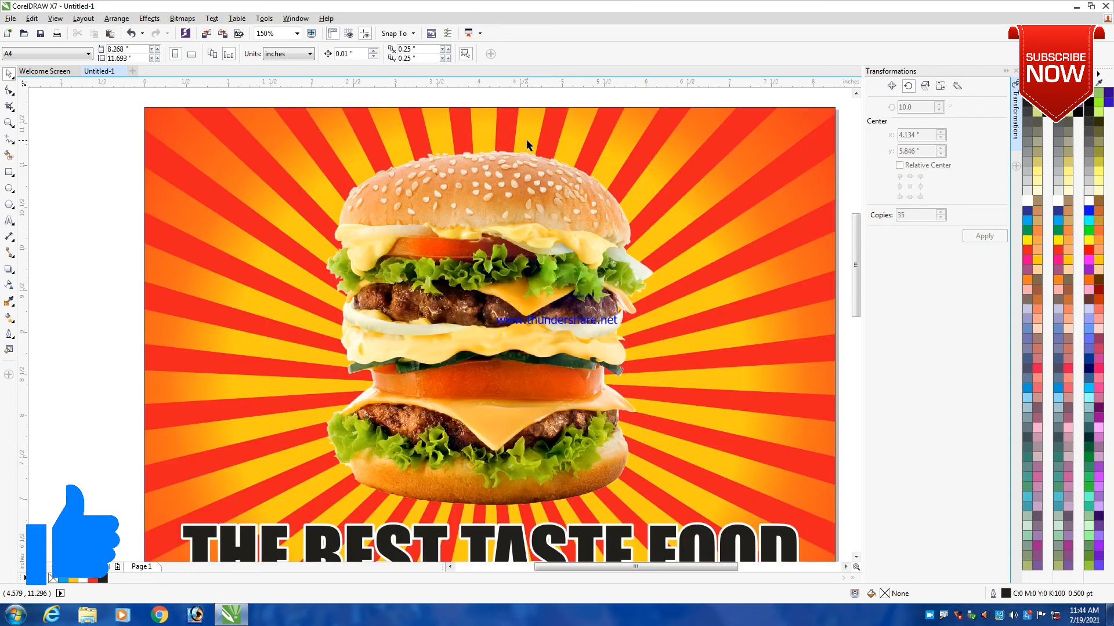
scroll(527, 140, down, 1)
scroll(528, 142, up, 1)
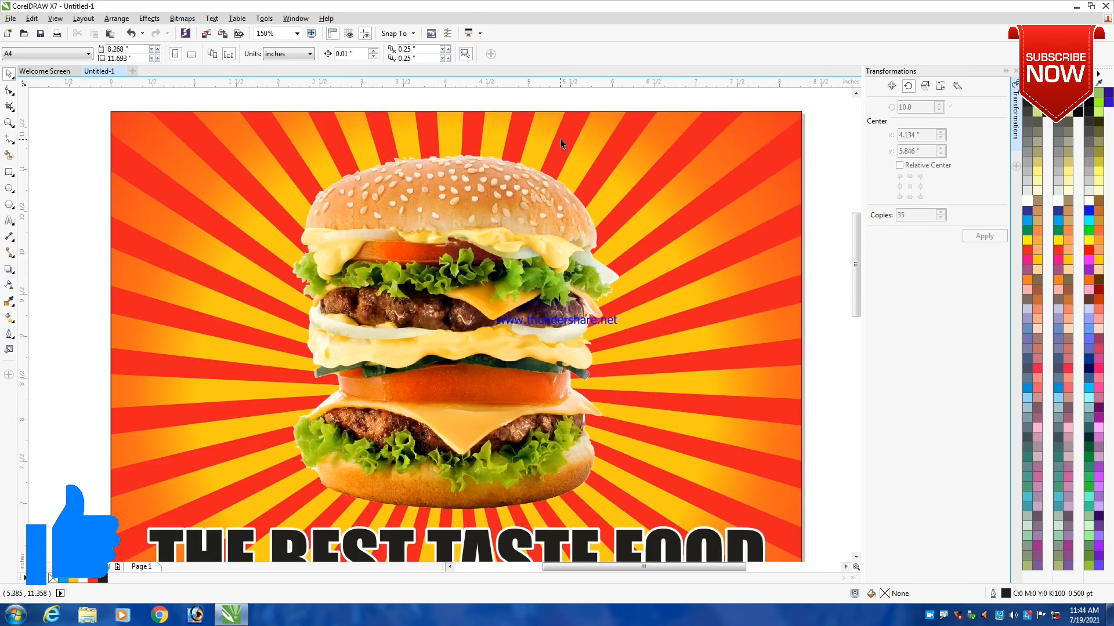
scroll(561, 140, down, 1)
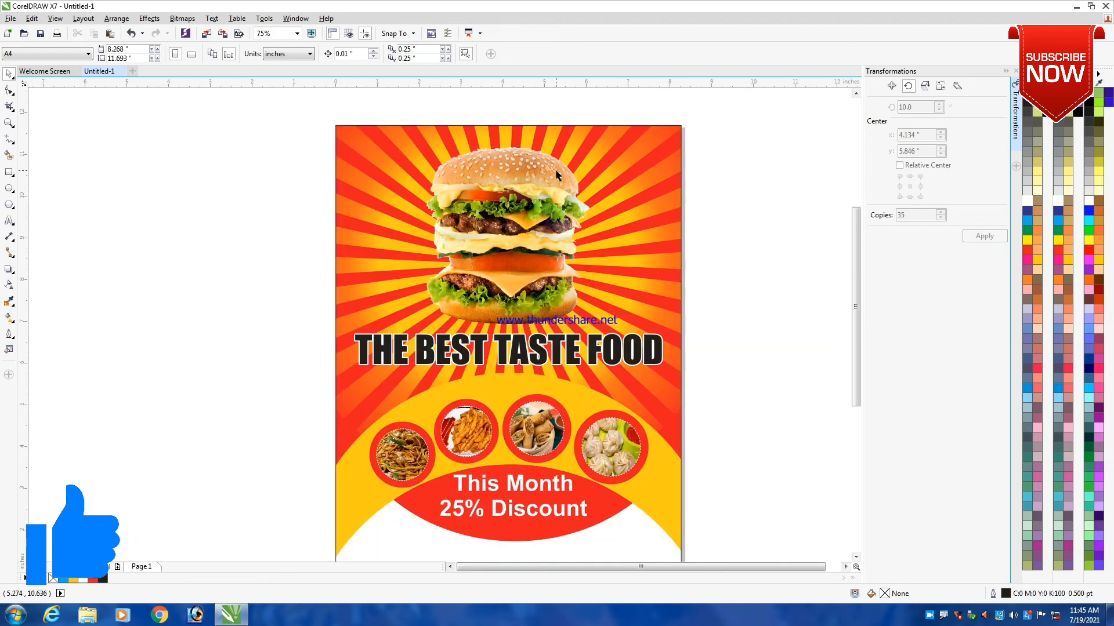
scroll(573, 173, up, 1)
scroll(573, 173, down, 2)
scroll(573, 173, up, 2)
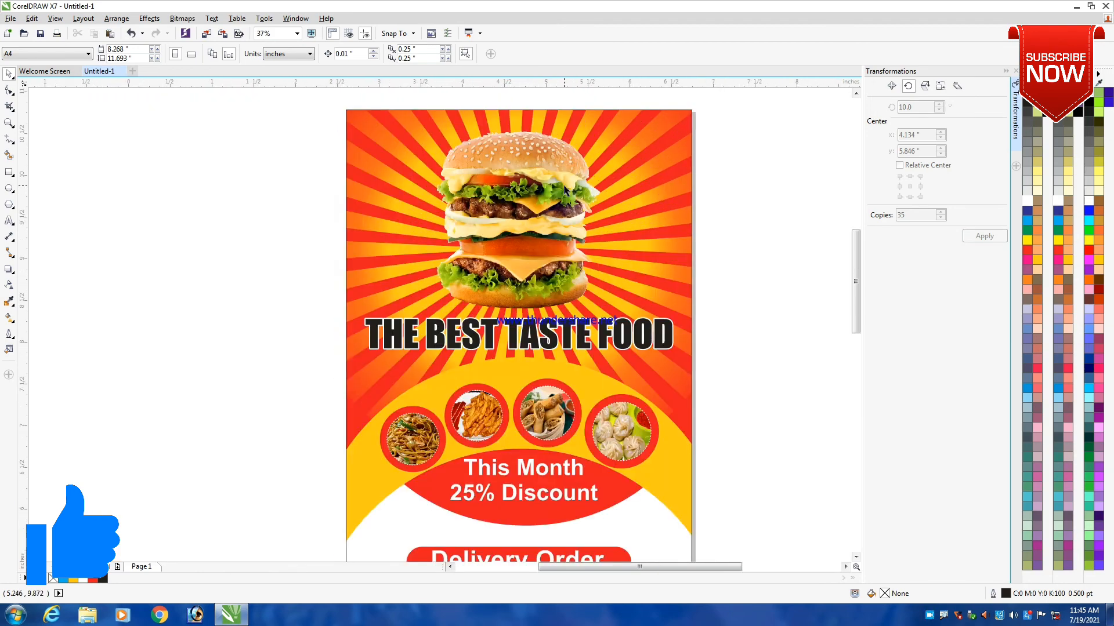
scroll(573, 173, down, 1)
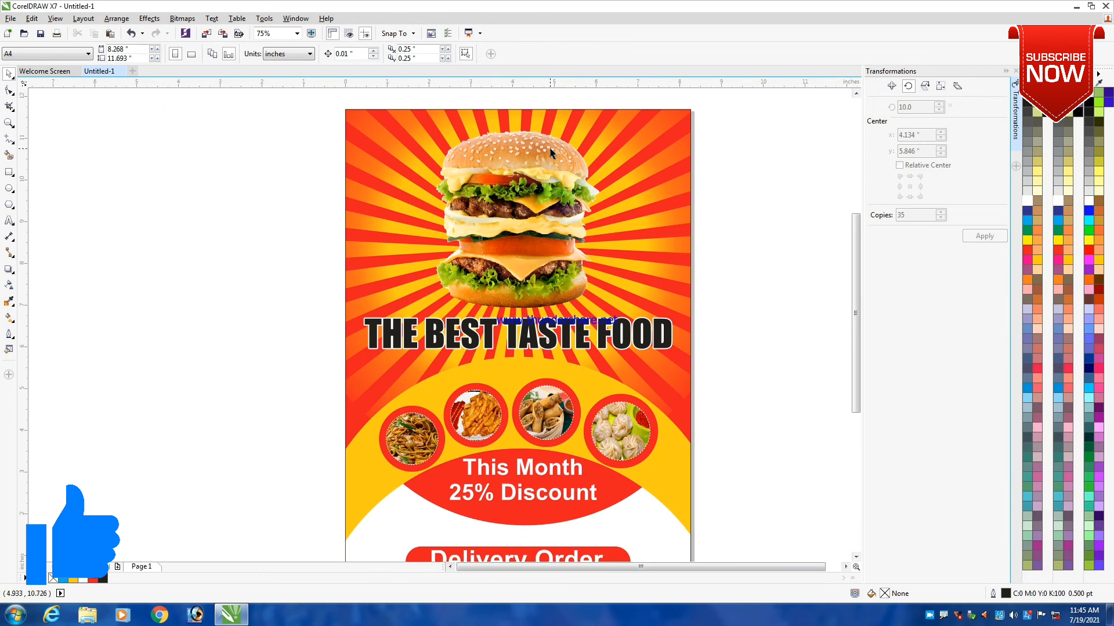
scroll(552, 152, up, 1)
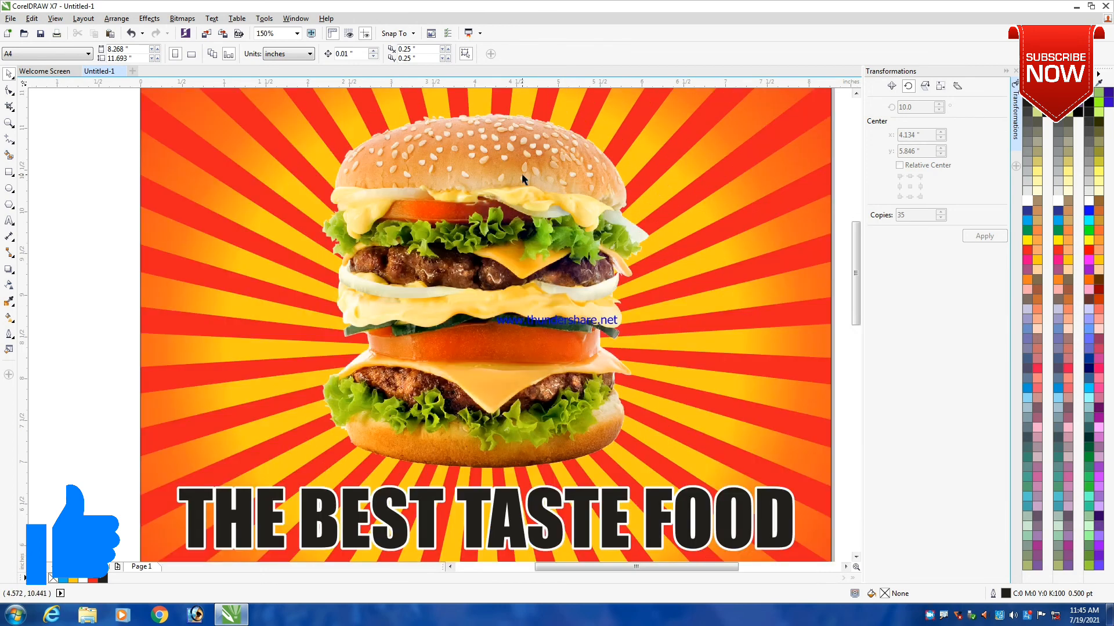
scroll(521, 173, down, 1)
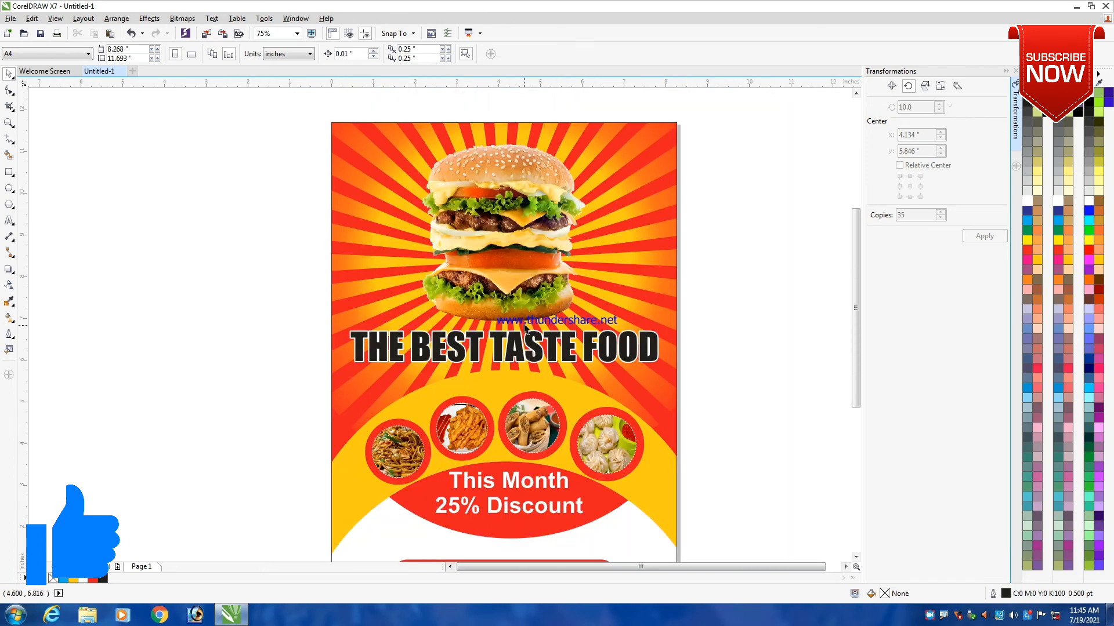
scroll(529, 270, down, 1)
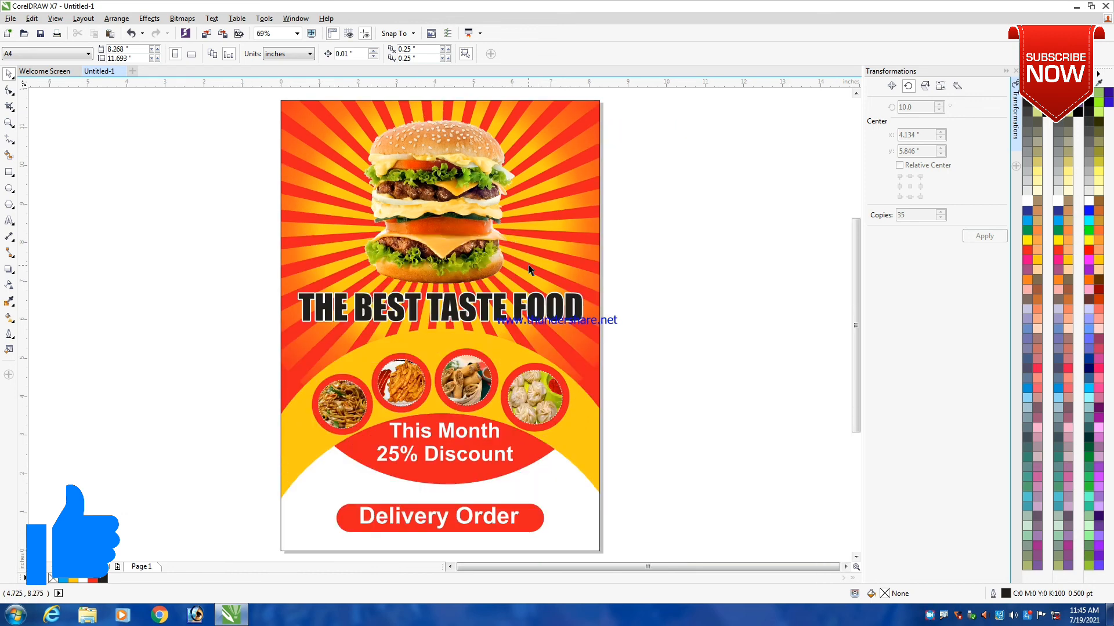